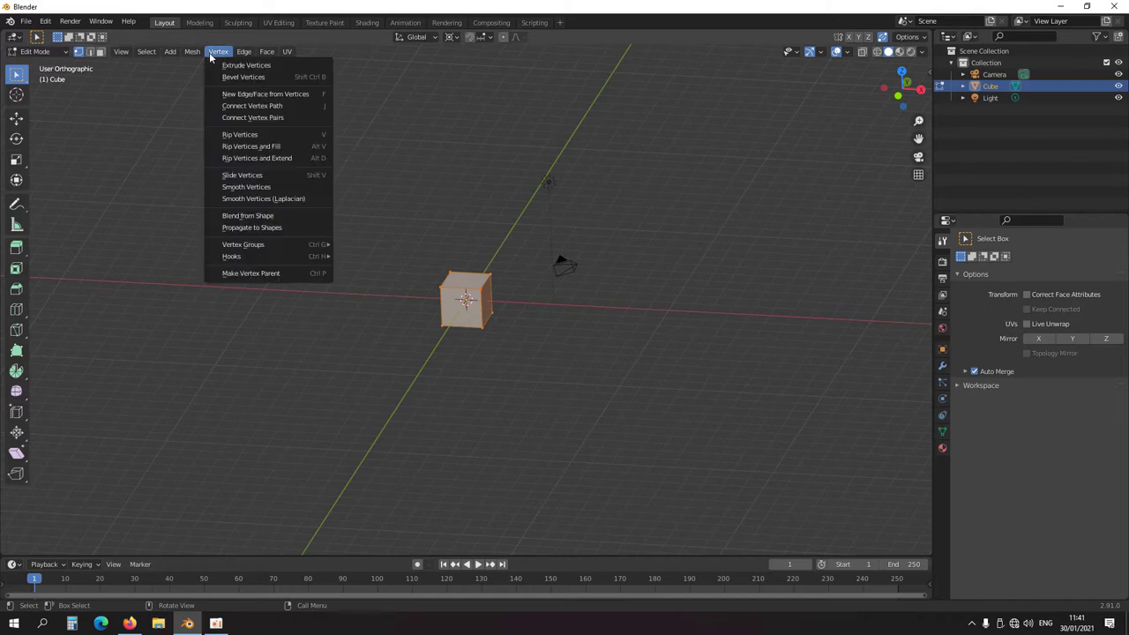
# Bevel the cube's vertical edges with a width of 0.2 m and 3 segments
pyautogui.moveTo(244, 53)
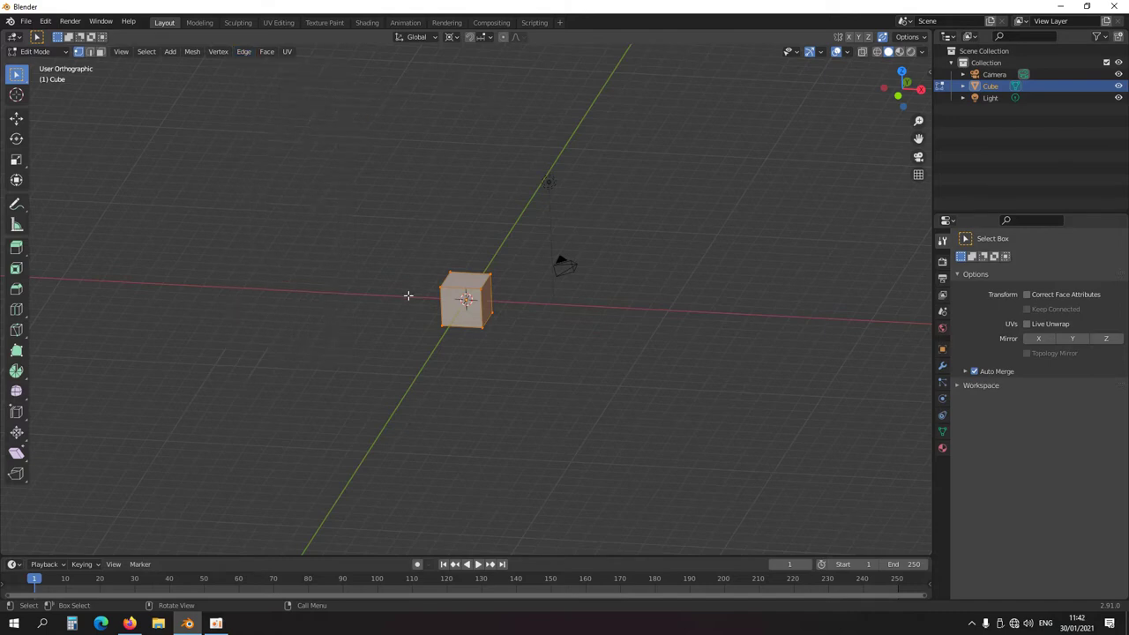
pyautogui.scroll(3, 444, 328)
pyautogui.click(89, 51)
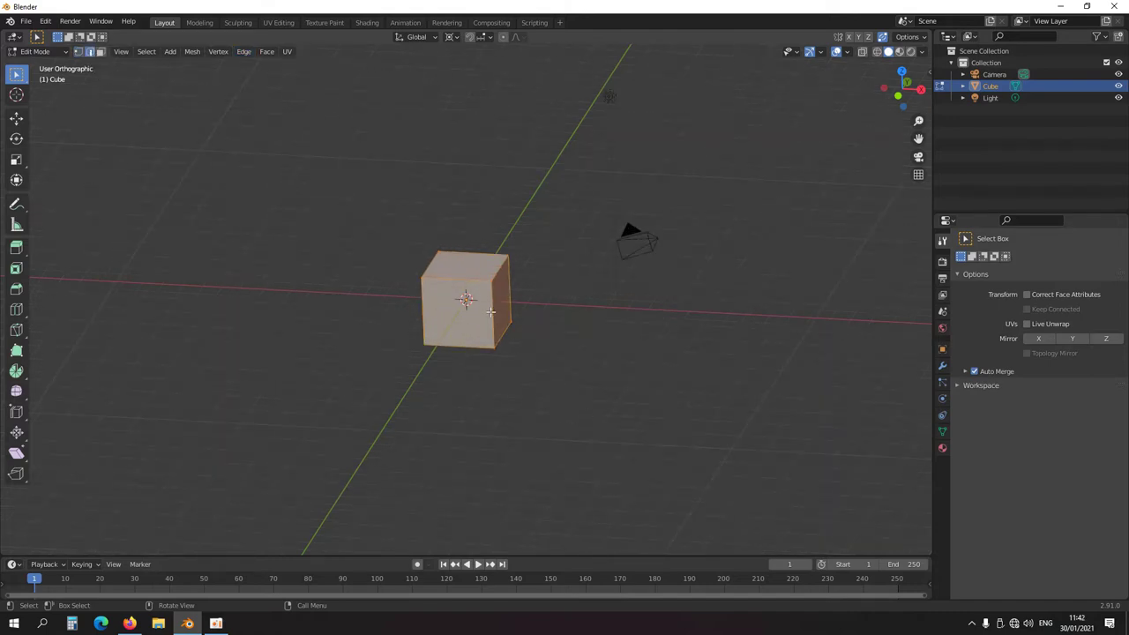
pyautogui.click(490, 310)
pyautogui.moveTo(529, 307); pyautogui.dragTo(514, 358, button='middle')
pyautogui.hotkey('ctrl', 'b')
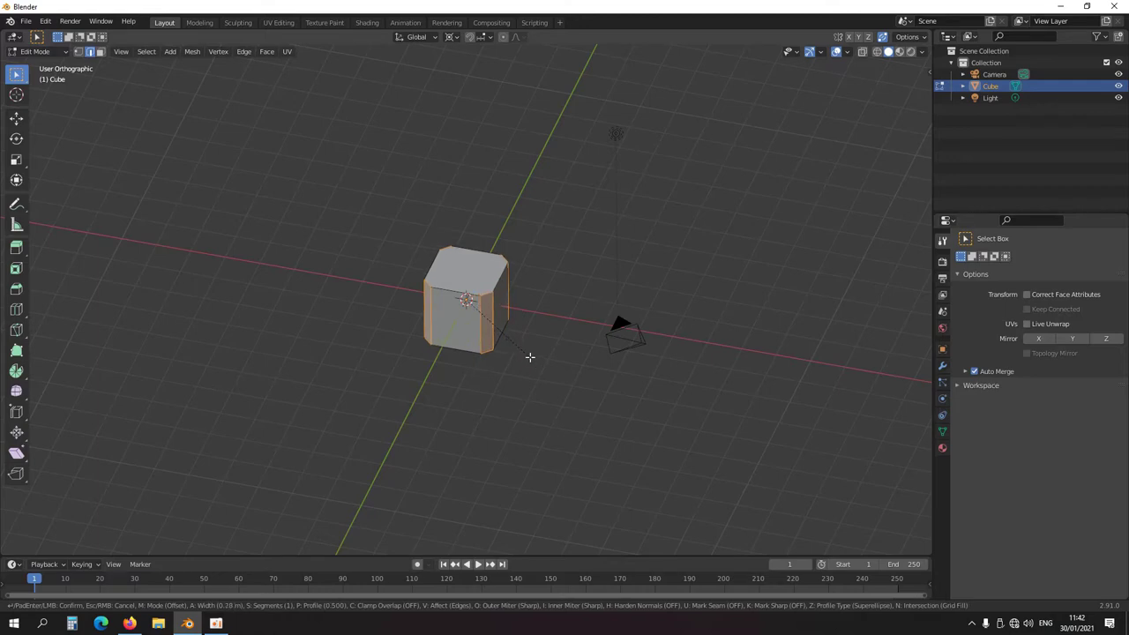
pyautogui.press('0')
pyautogui.press('.')
pyautogui.press('1')
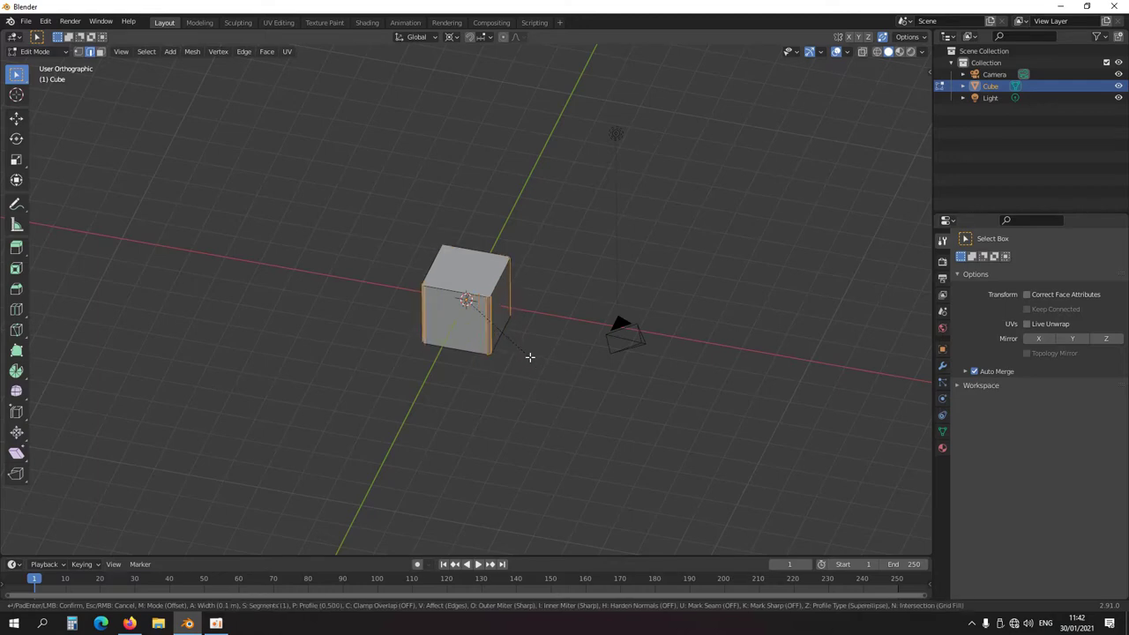
pyautogui.press('BackSpace')
pyautogui.press('2')
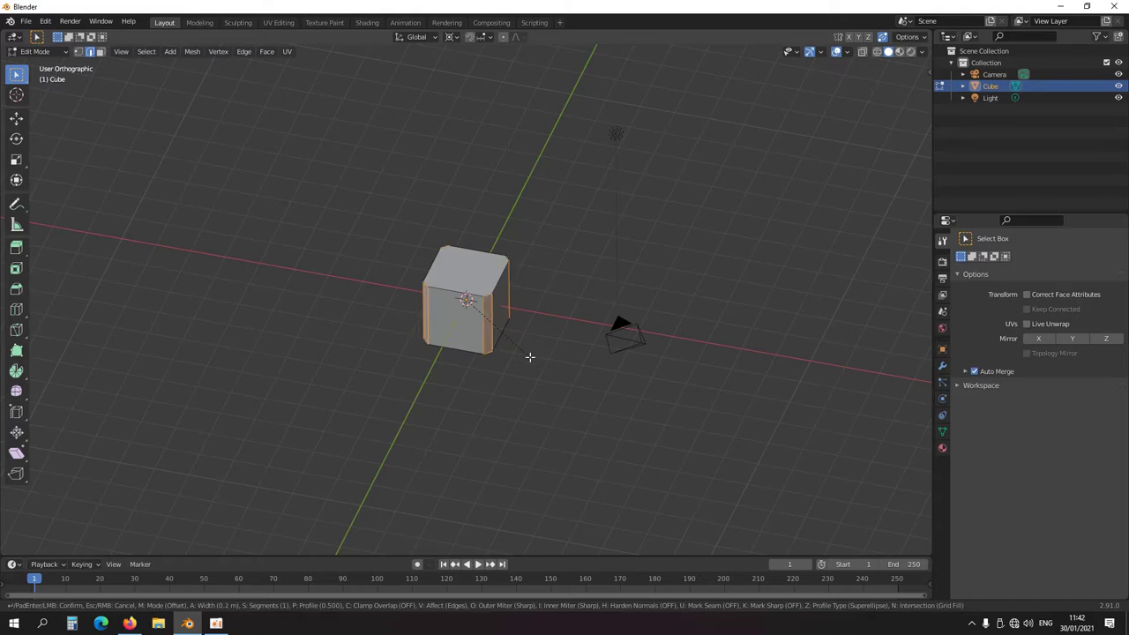
pyautogui.scroll(1, 527, 356)
pyautogui.scroll(1, 525, 356)
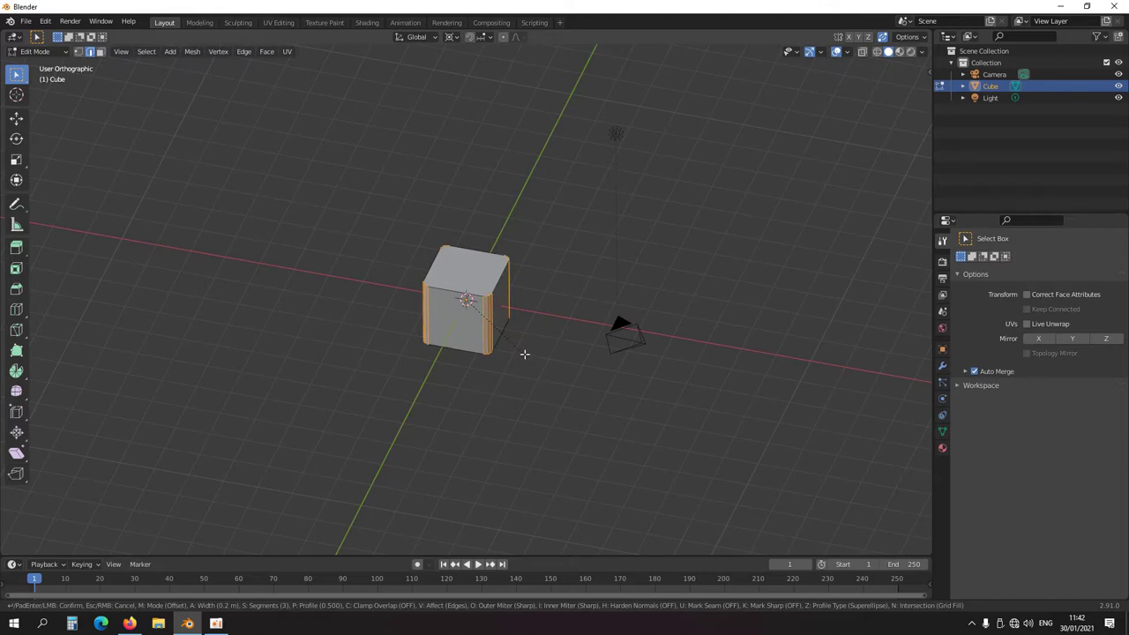
pyautogui.click(518, 353)
# Try the bevel's Vertices option, return it to Edges, and leave the shape at 0.500
pyautogui.moveTo(491, 337); pyautogui.dragTo(487, 377, button='middle')
pyautogui.scroll(4, 486, 391)
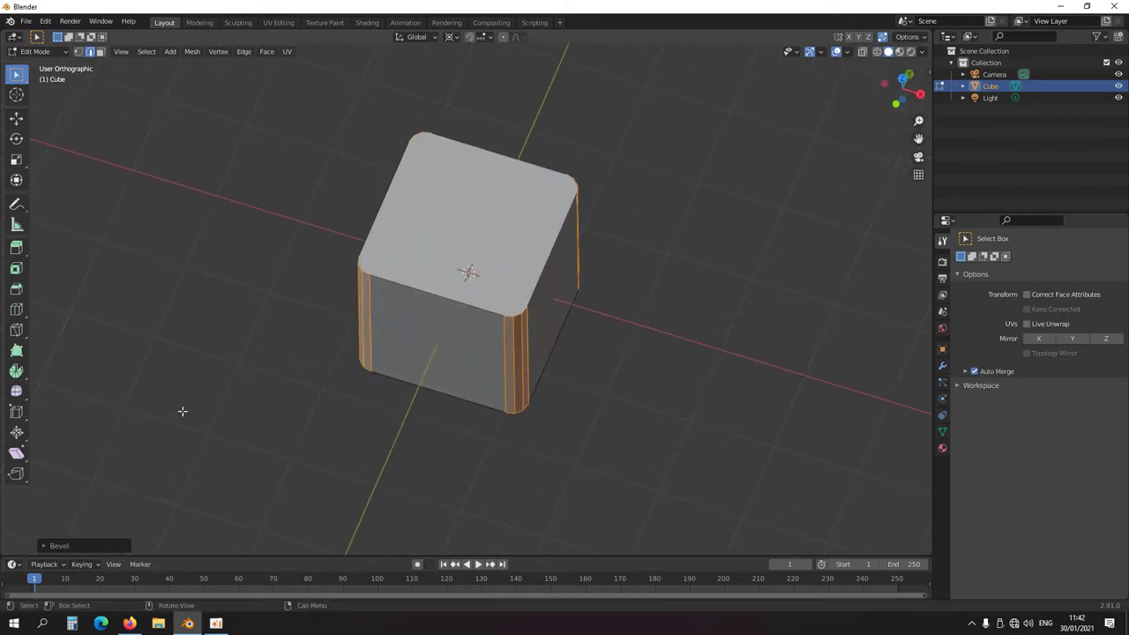
pyautogui.click(43, 545)
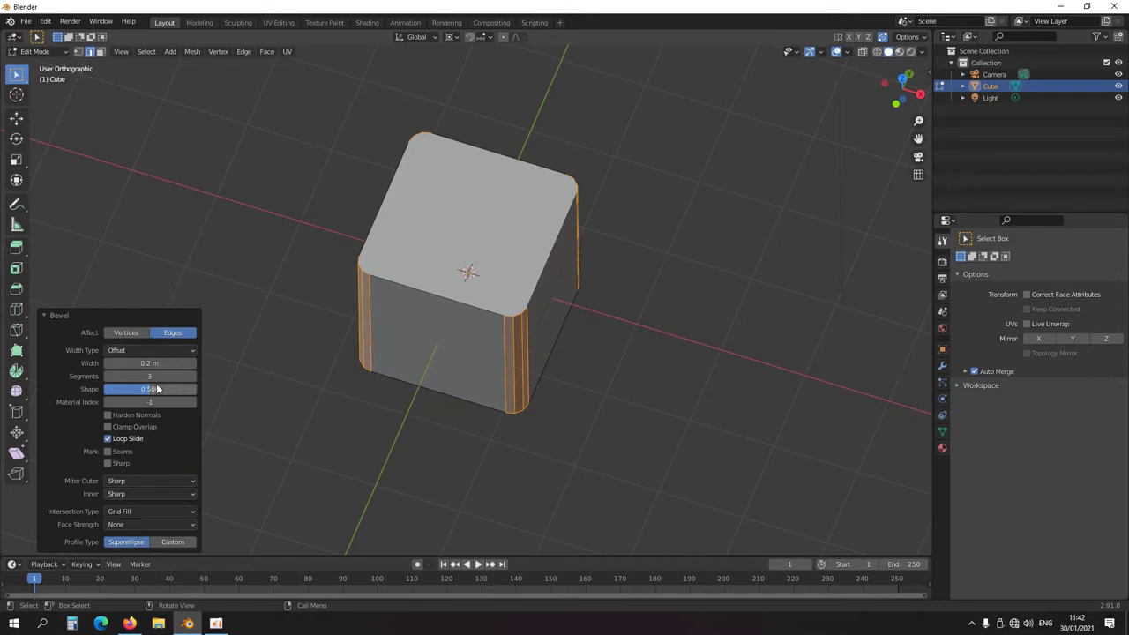
pyautogui.click(125, 333)
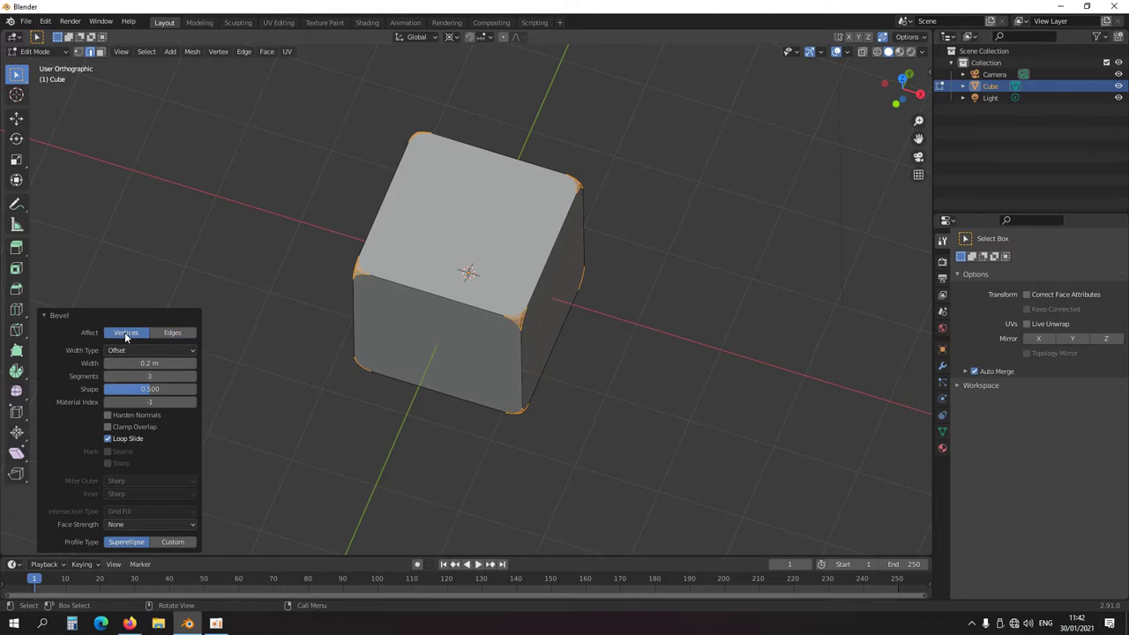
pyautogui.click(172, 332)
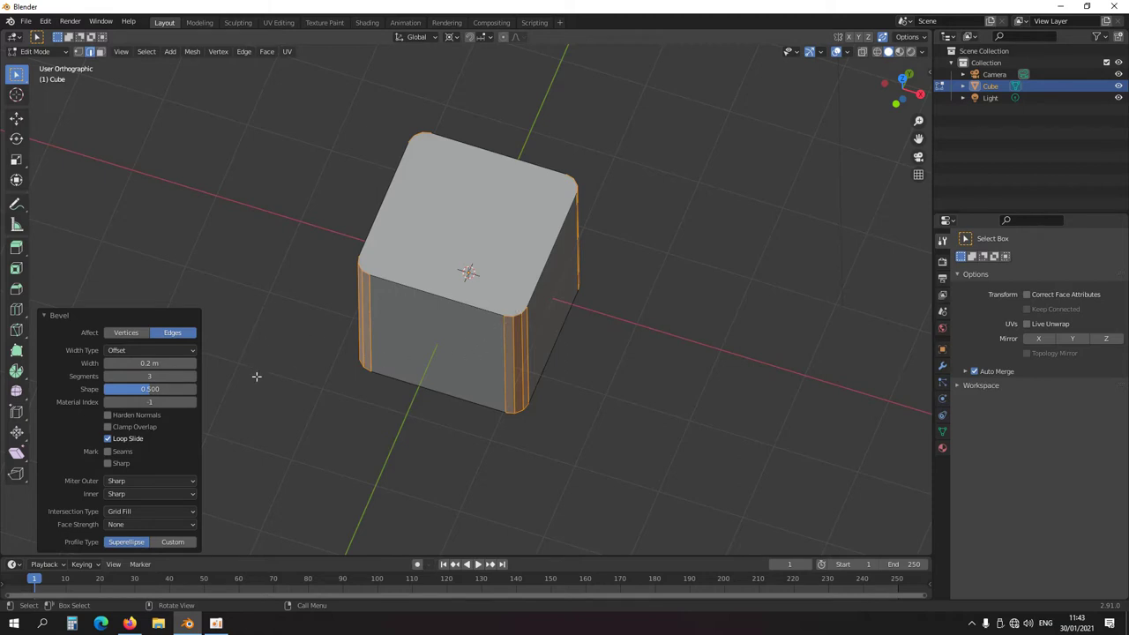
pyautogui.moveTo(145, 389)
pyautogui.mouseDown()
pyautogui.moveTo(198, 388)
pyautogui.moveTo(104, 389)
pyautogui.moveTo(176, 389)
pyautogui.moveTo(149, 388)
pyautogui.mouseUp()
pyautogui.scroll(-2, 567, 285)
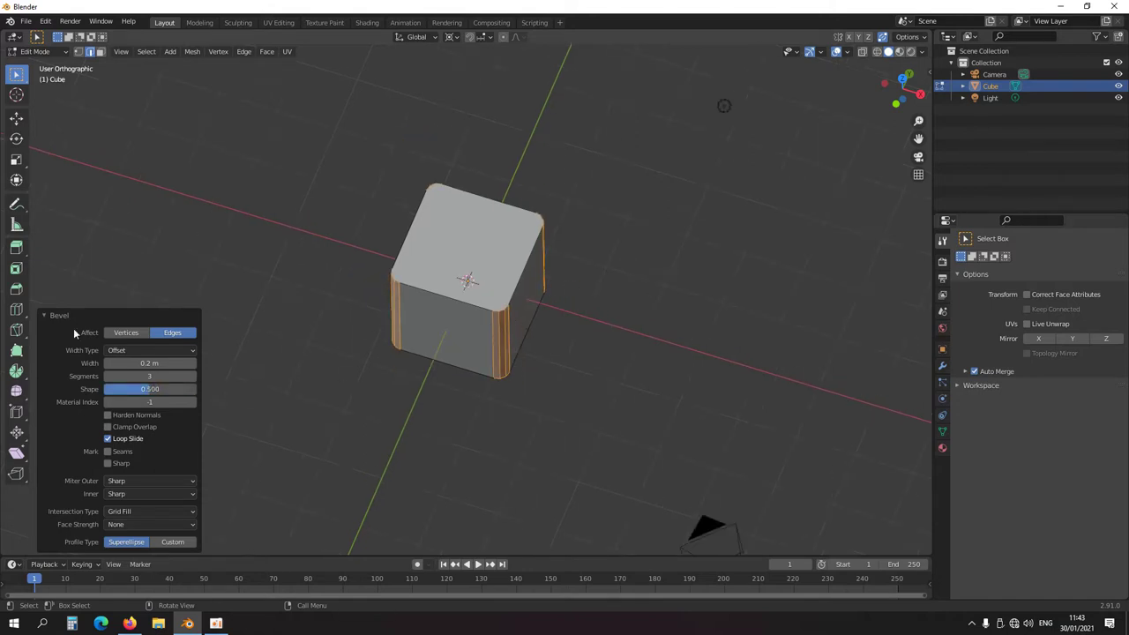
pyautogui.click(46, 317)
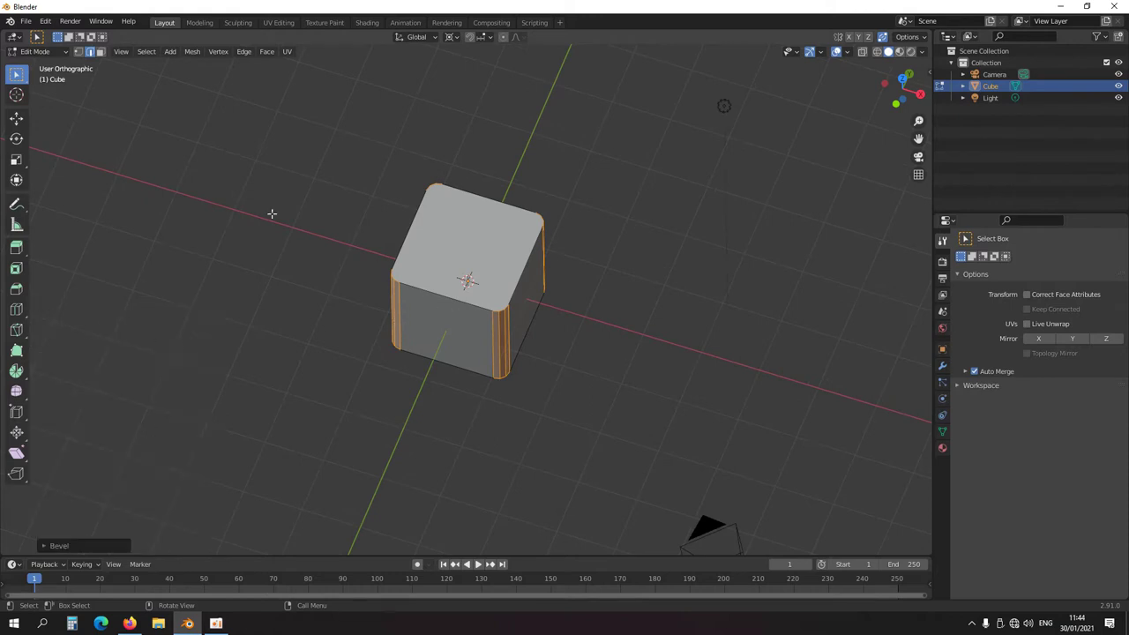
# Collapse all of the cube's vertices into a single point by scaling them to 0
pyautogui.click(76, 51)
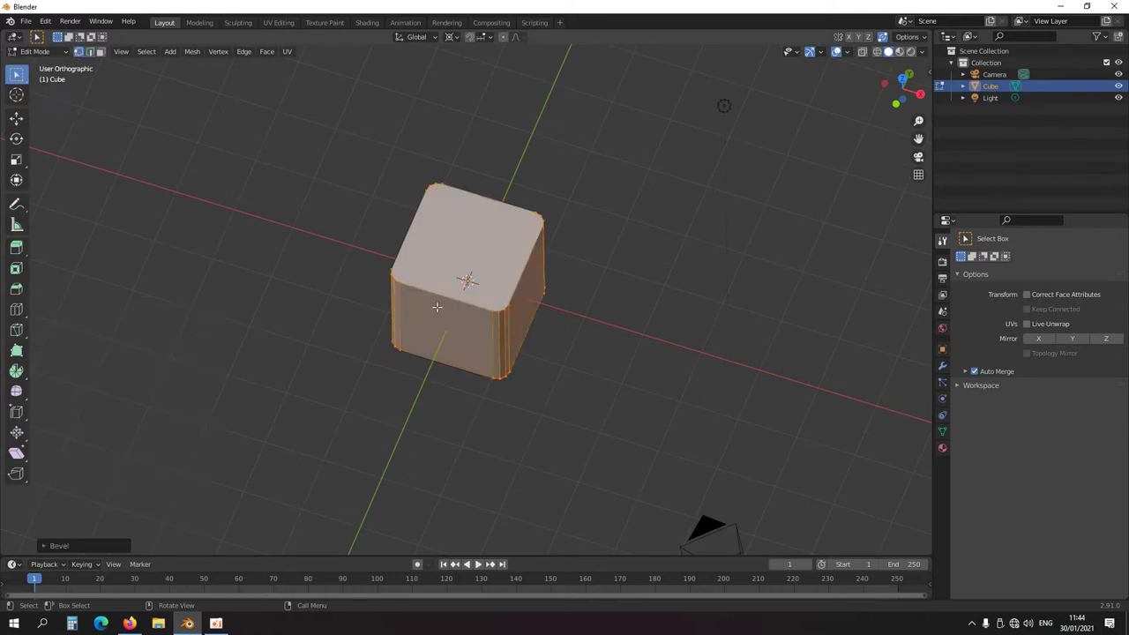
pyautogui.press('s')
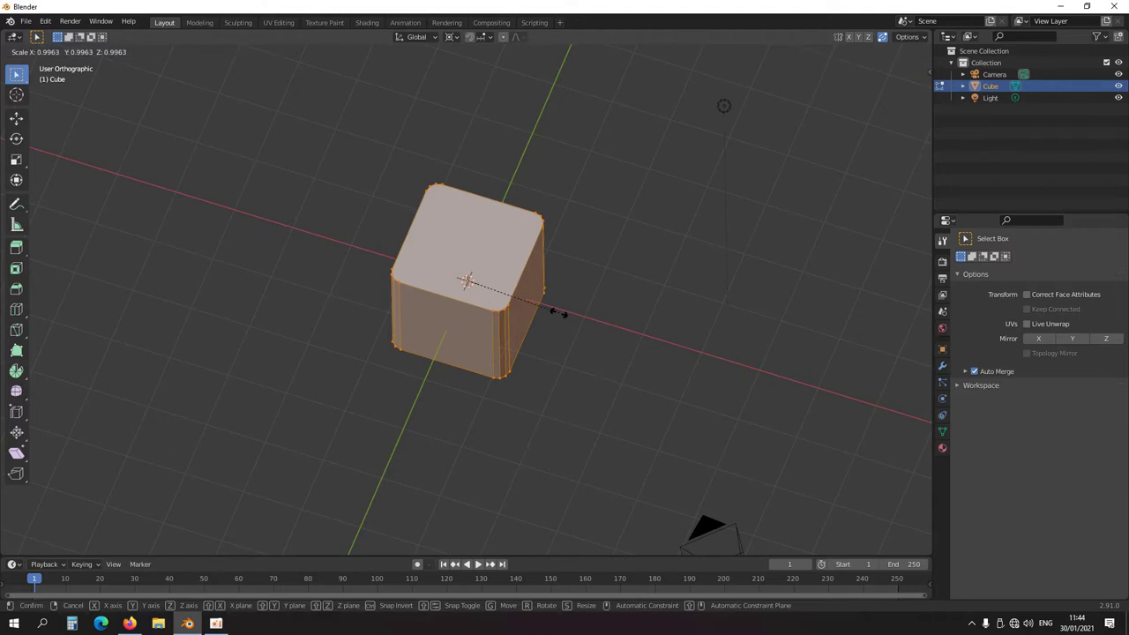
pyautogui.press('0')
pyautogui.press('Return')
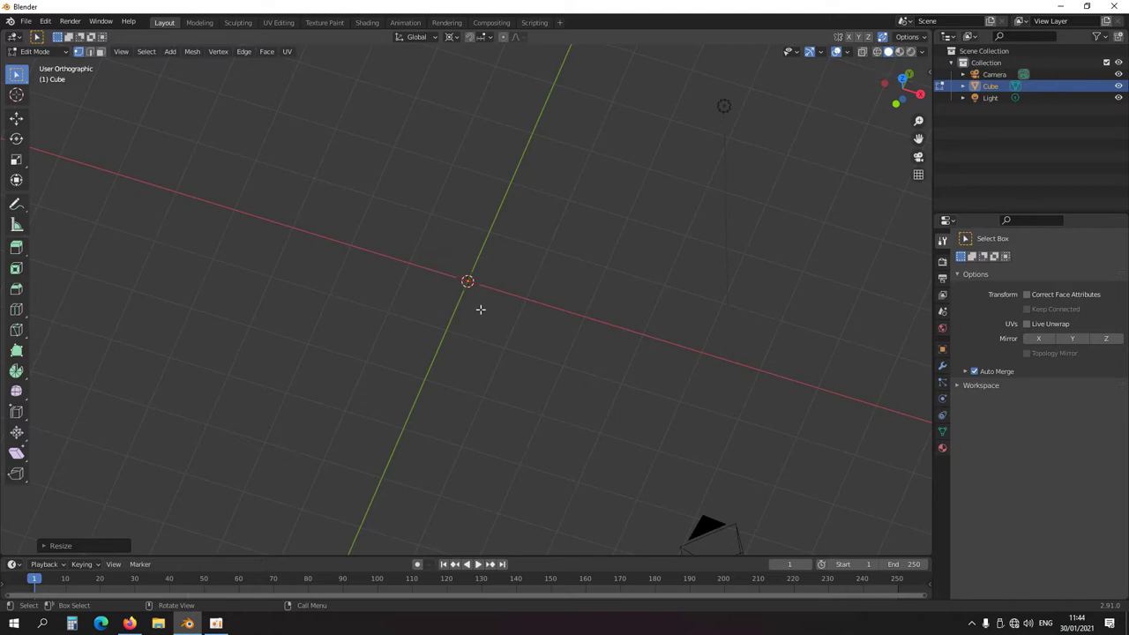
# In front view, place the point about 2 m along X and extrude it about 1 m straight up
pyautogui.press('KP_1')
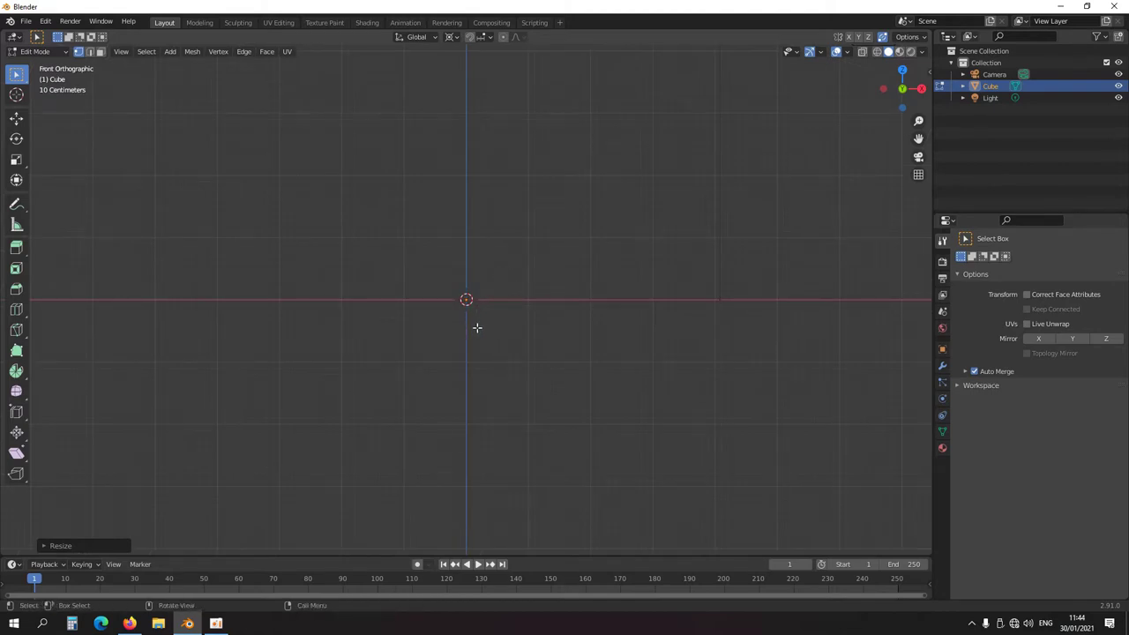
pyautogui.press('g')
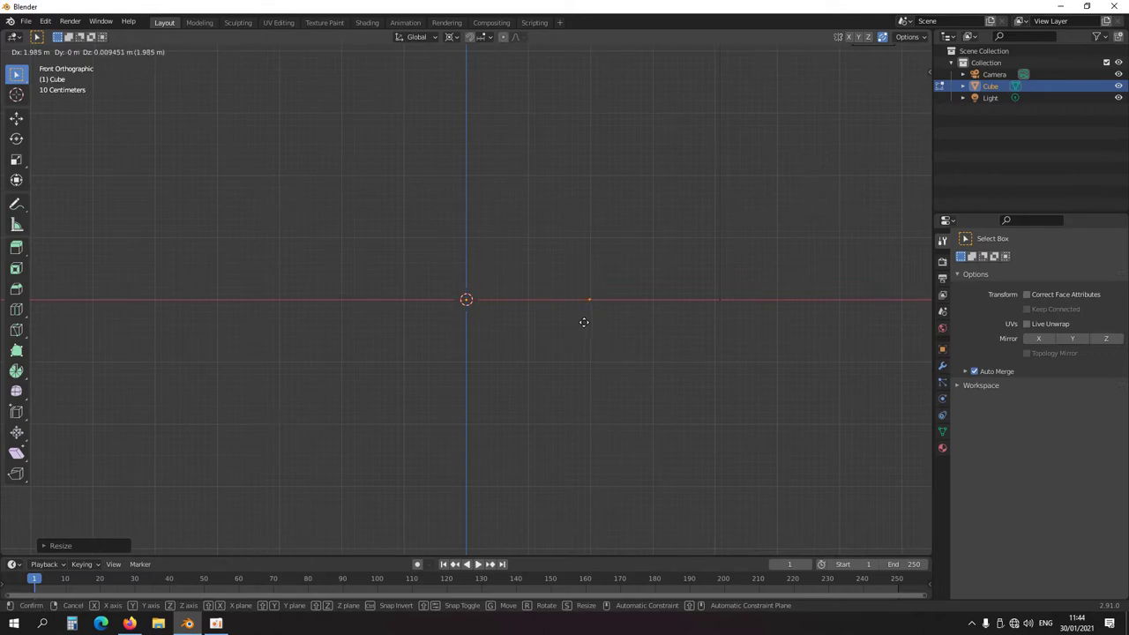
pyautogui.keyDown('ctrl'); pyautogui.click(583, 321); pyautogui.keyUp('ctrl')
pyautogui.scroll(-4, 571, 310)
pyautogui.keyDown('shift'); pyautogui.moveTo(551, 290); pyautogui.dragTo(515, 331, button='middle'); pyautogui.keyUp('shift')
pyautogui.press('e')
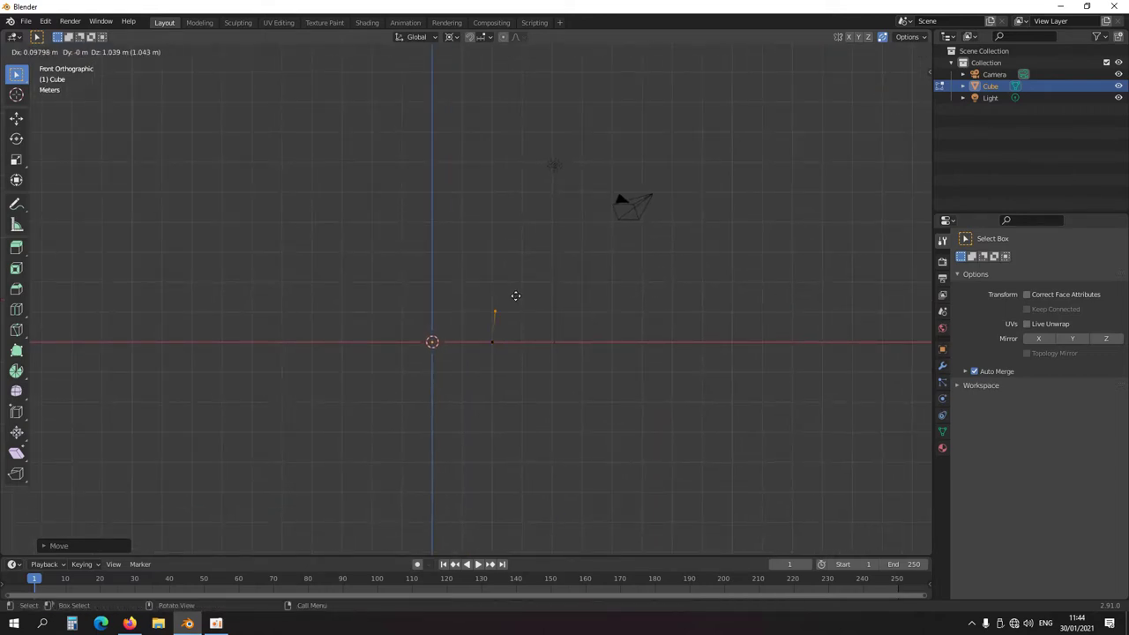
pyautogui.click(511, 297)
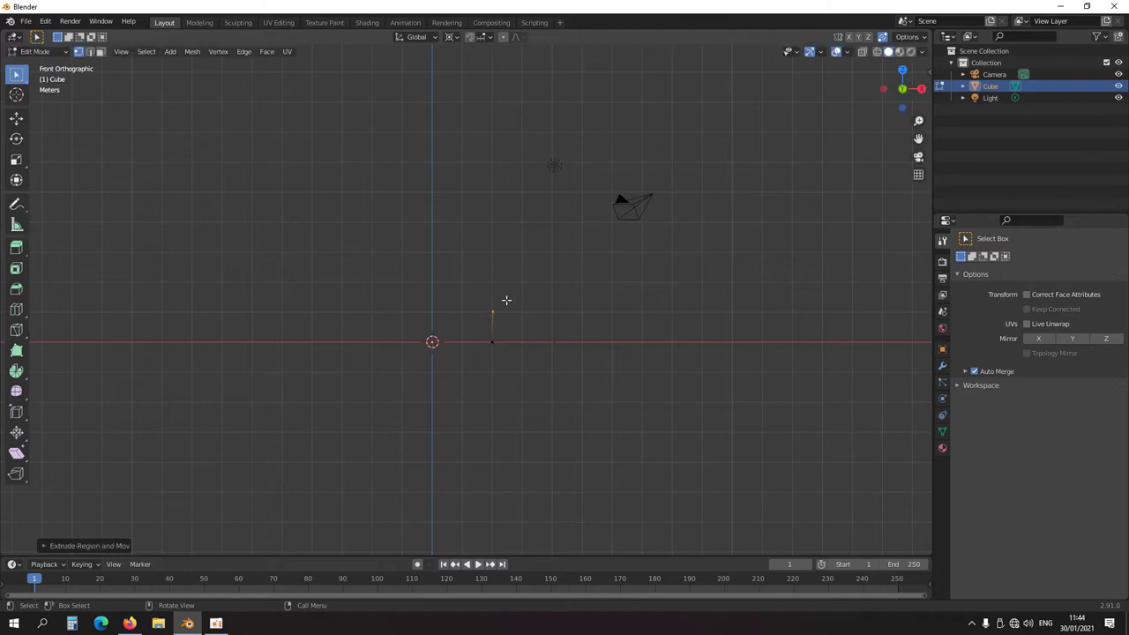
# Continue the profile upward as a chain of vertices curving inward into a narrow bottle neck, ending with a 1 m vertical segment
pyautogui.click(489, 289)
pyautogui.click(479, 265)
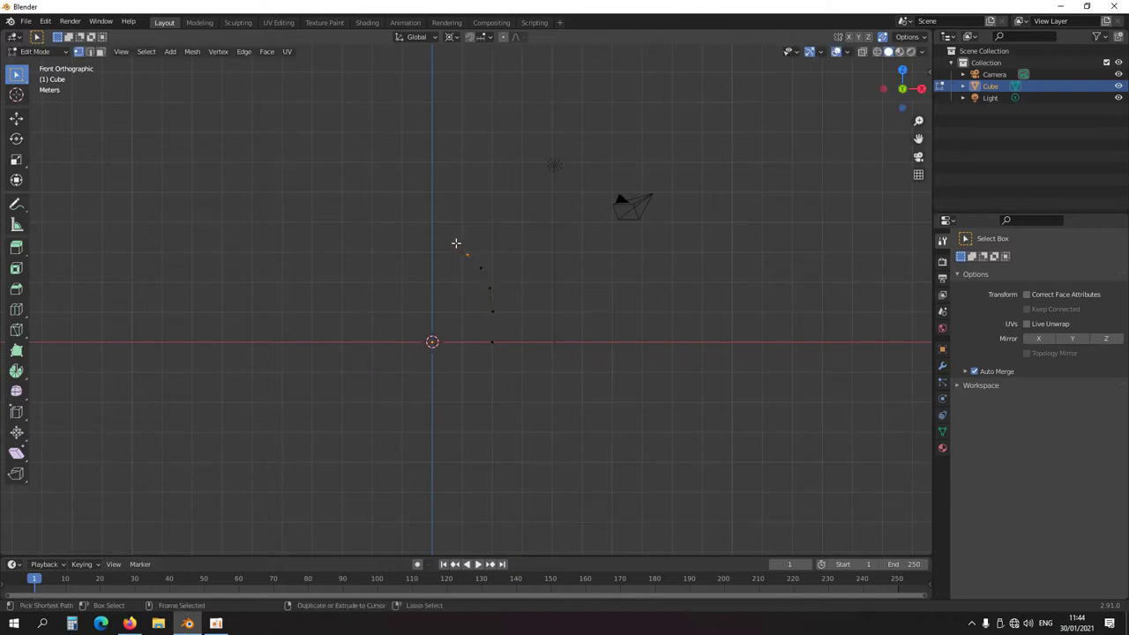
pyautogui.keyDown('ctrl'); pyautogui.rightClick(454, 241); pyautogui.keyUp('ctrl')
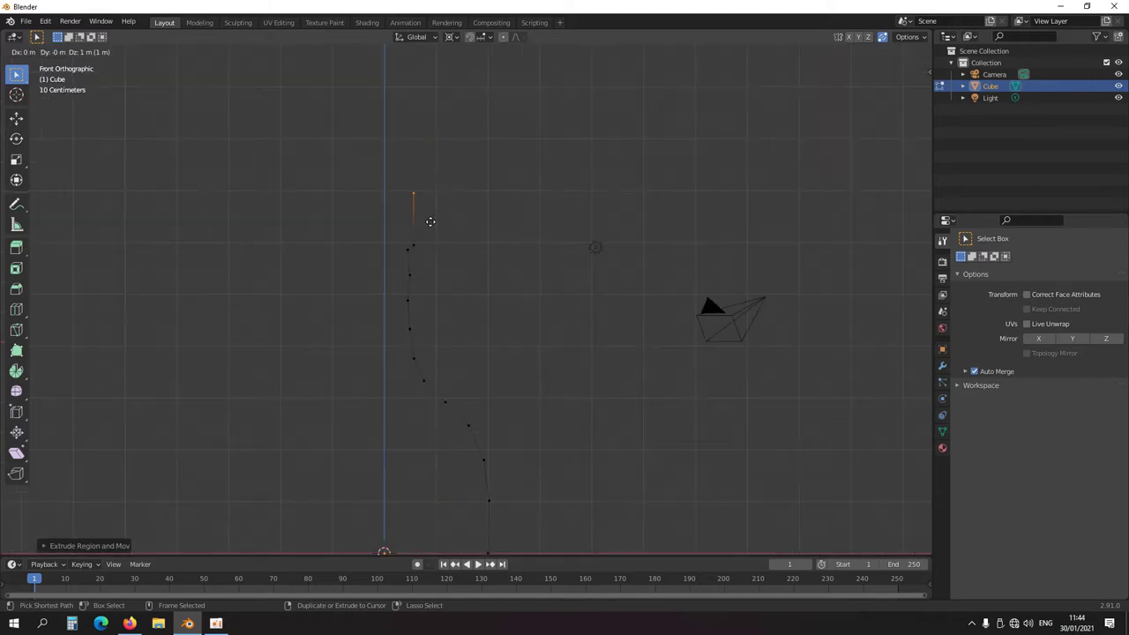
pyautogui.click(431, 222)
# Extrude the profile's top and bottom end vertices and scale them to 0 along X to bring them onto the Z axis
pyautogui.scroll(-4, 433, 268)
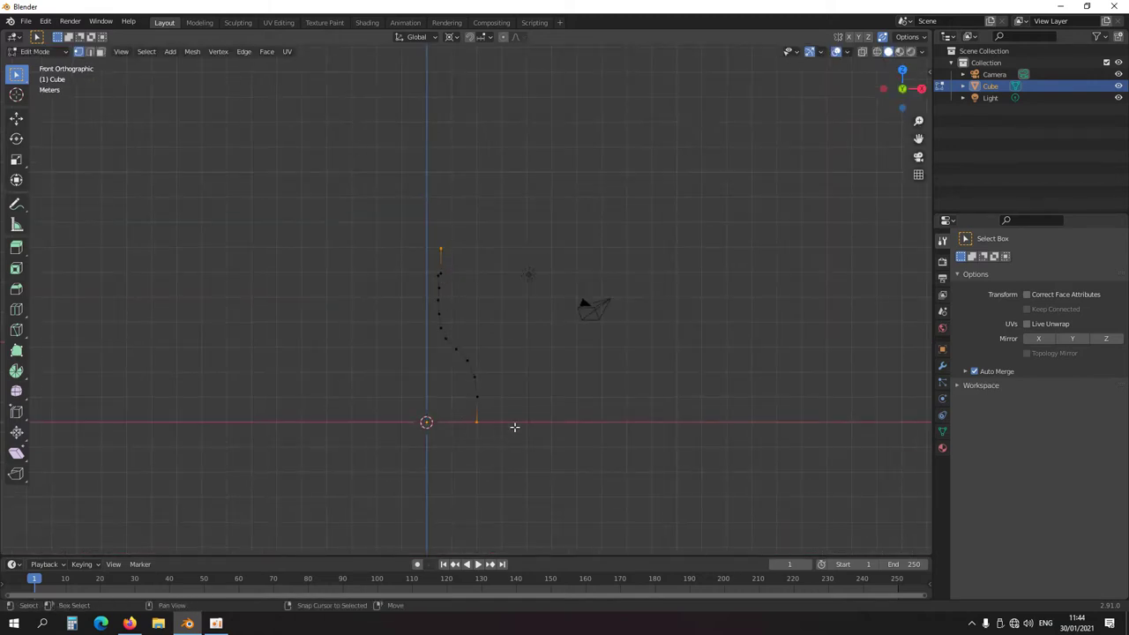
pyautogui.write('sx0')
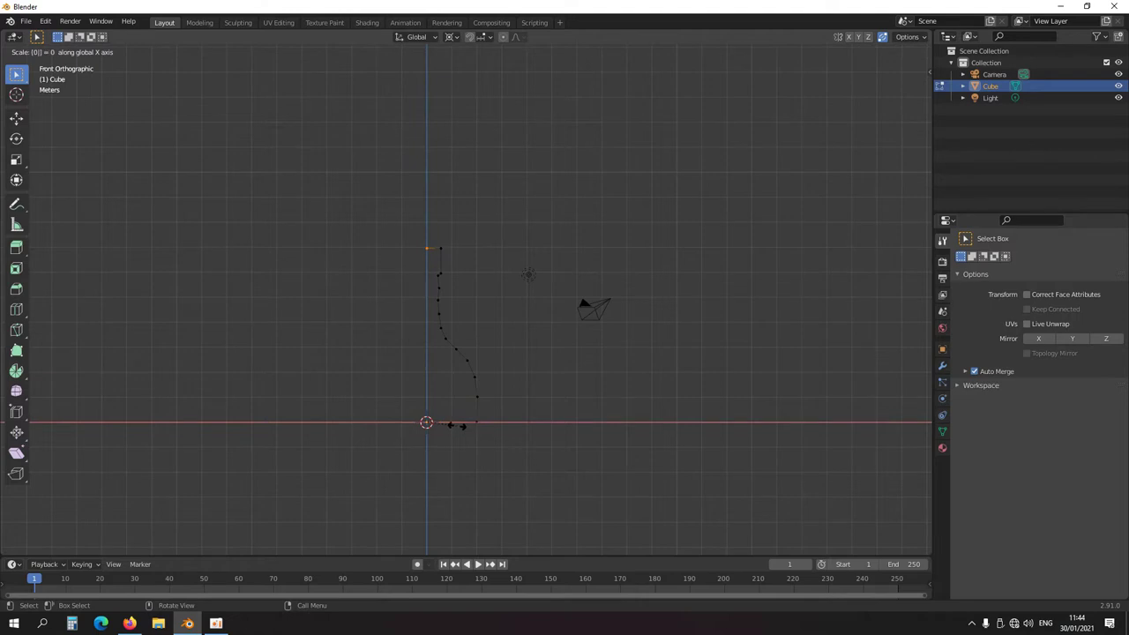
pyautogui.press('Return')
# Move the top centre vertex about 0.44 m out along X and extrude it 0.8 m down as the inner neck wall
pyautogui.scroll(4, 453, 255)
pyautogui.press('g')
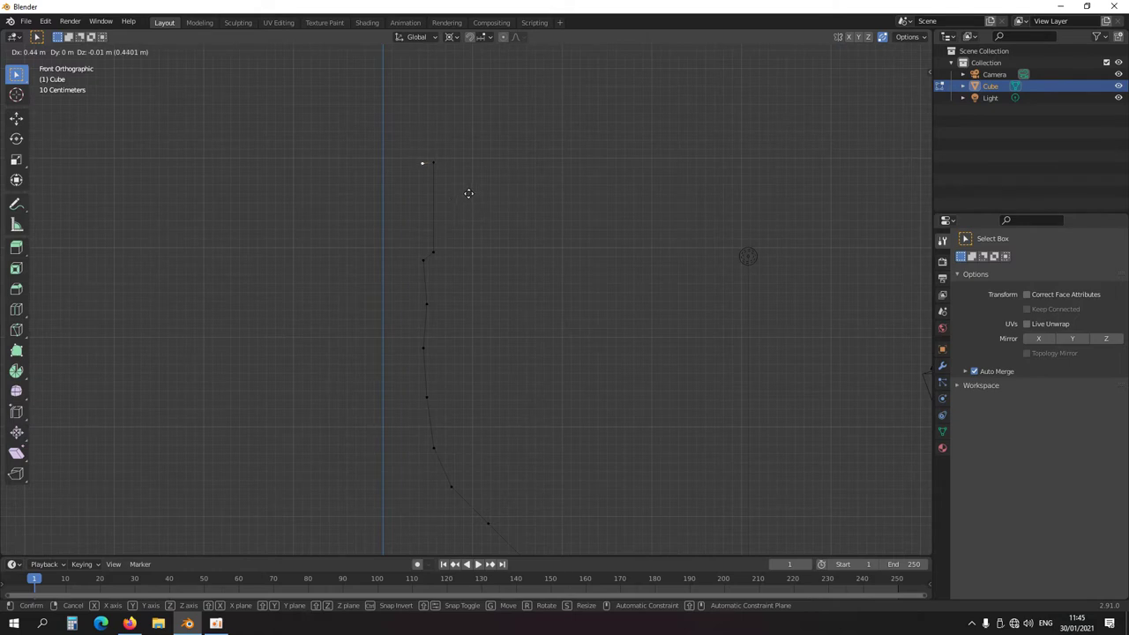
pyautogui.click(467, 190)
pyautogui.press('e')
pyautogui.click(467, 256)
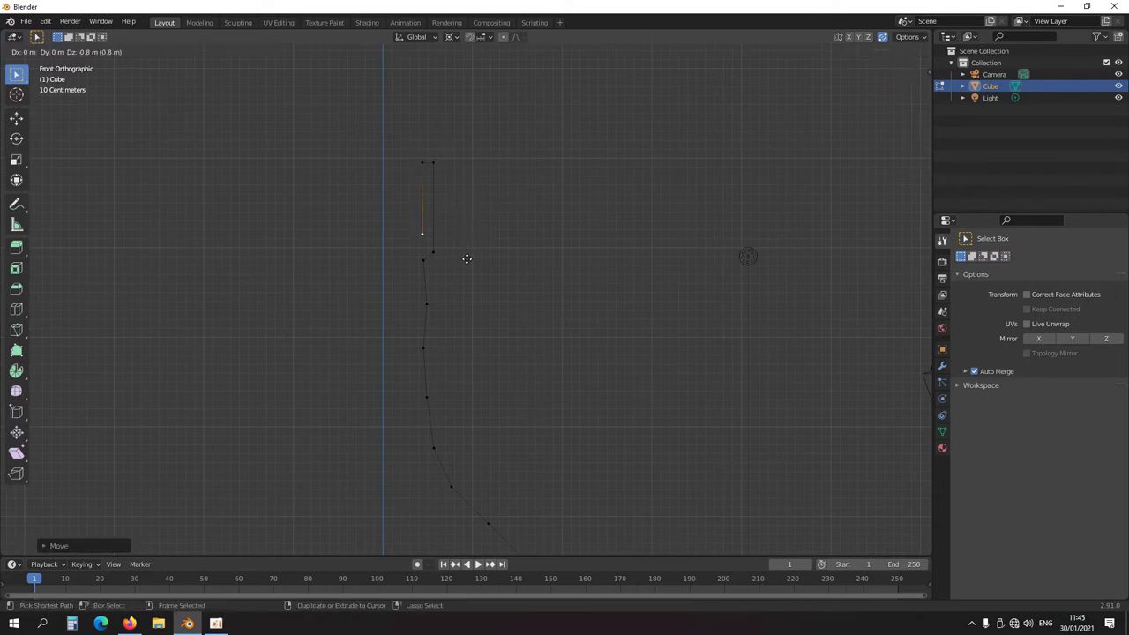
# Extrude the inner neck wall further down and close its end onto the Z axis with an X scale of 0
pyautogui.press('e')
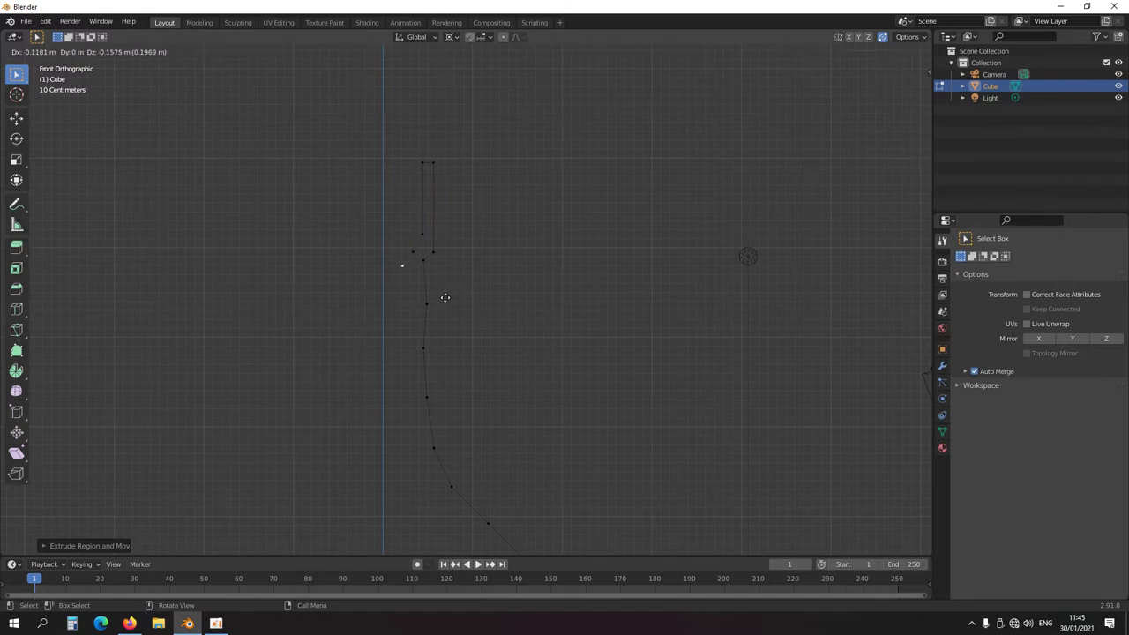
pyautogui.click(449, 327)
pyautogui.press('s')
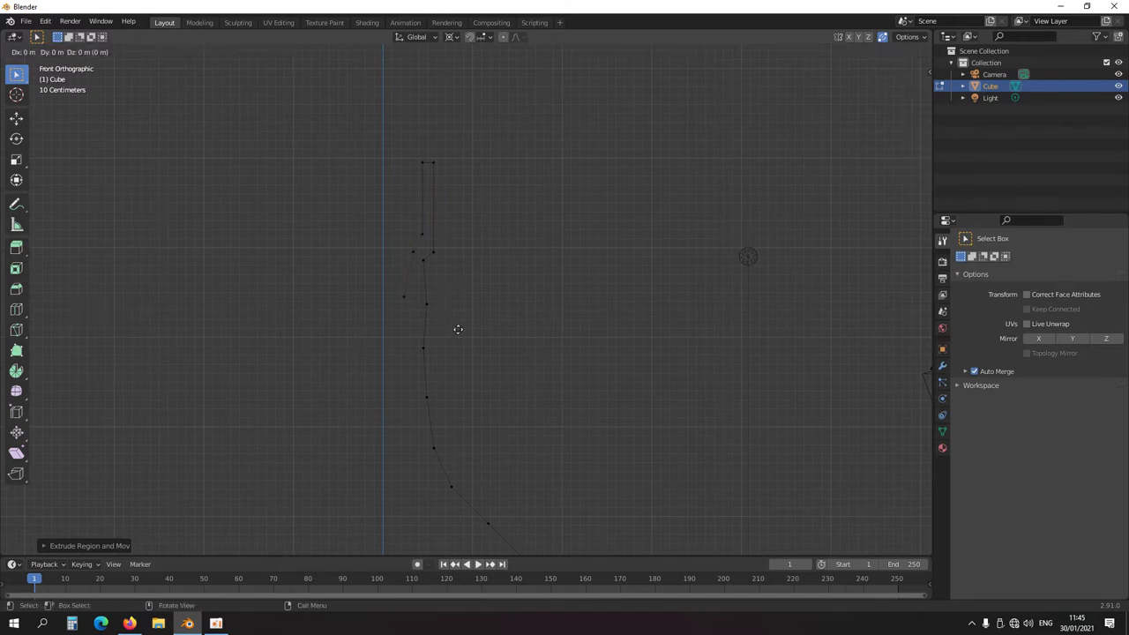
pyautogui.press('x')
pyautogui.press('0')
pyautogui.click(420, 336)
pyautogui.scroll(-5, 476, 338)
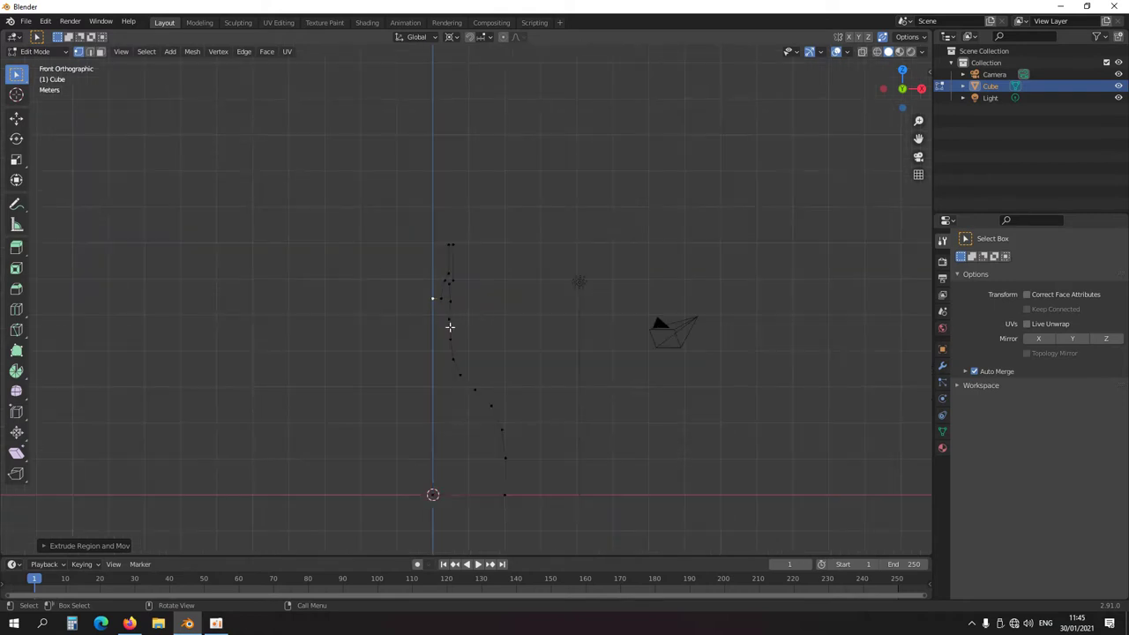
# Lower the bottom vertices of the inner wall, shifting them about another 0.73 m down along Z
pyautogui.moveTo(446, 315); pyautogui.dragTo(405, 285)
pyautogui.press('g')
pyautogui.click(453, 321)
pyautogui.scroll(3, 441, 335)
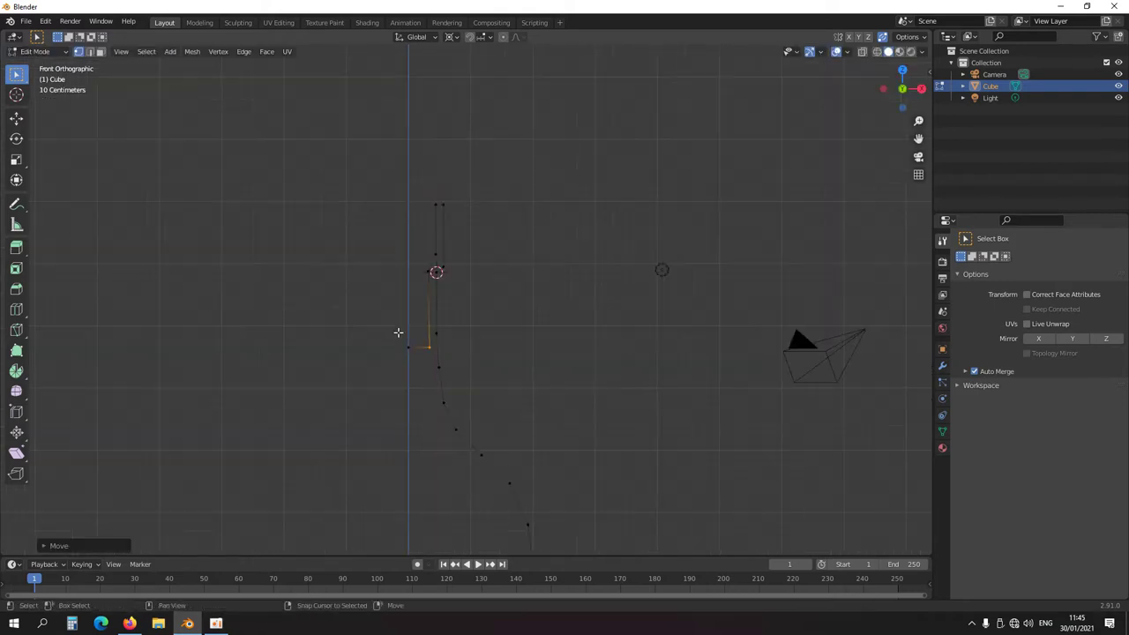
pyautogui.press('g')
pyautogui.press('z')
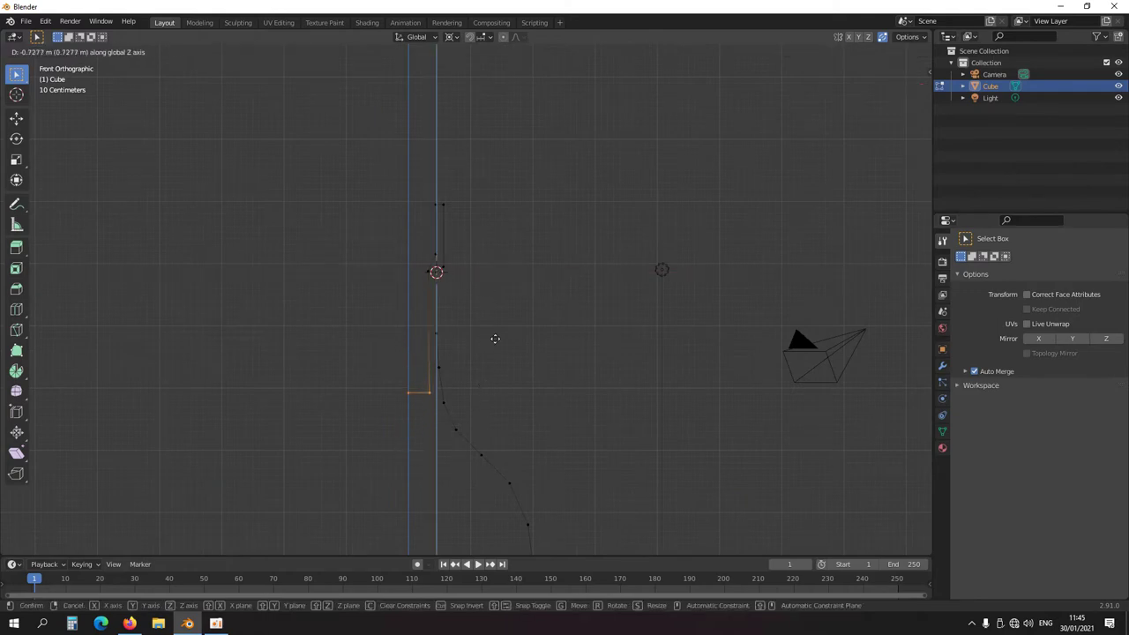
pyautogui.click(492, 337)
# Place the 3D cursor back on the world origin at the base of the profile
pyautogui.scroll(-5, 492, 337)
pyautogui.keyDown('shift'); pyautogui.moveTo(506, 360); pyautogui.dragTo(498, 302, button='middle'); pyautogui.keyUp('shift')
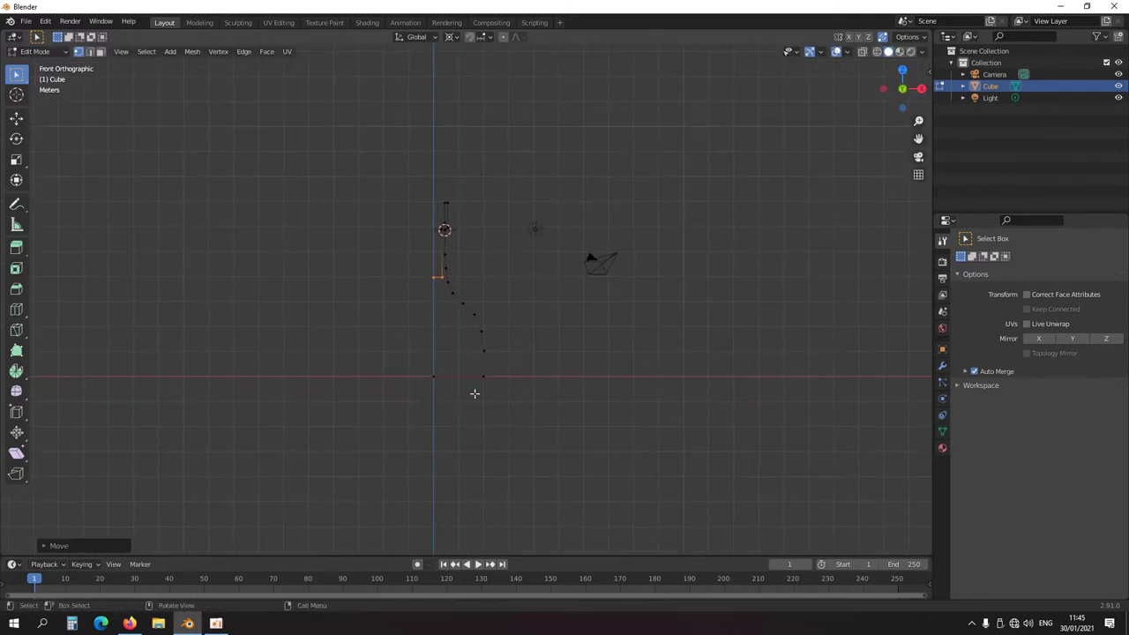
pyautogui.keyDown('shift'); pyautogui.rightClick(433, 371); pyautogui.keyUp('shift')
pyautogui.keyDown('shift'); pyautogui.moveTo(455, 400); pyautogui.dragTo(474, 405, button='right'); pyautogui.keyUp('shift')
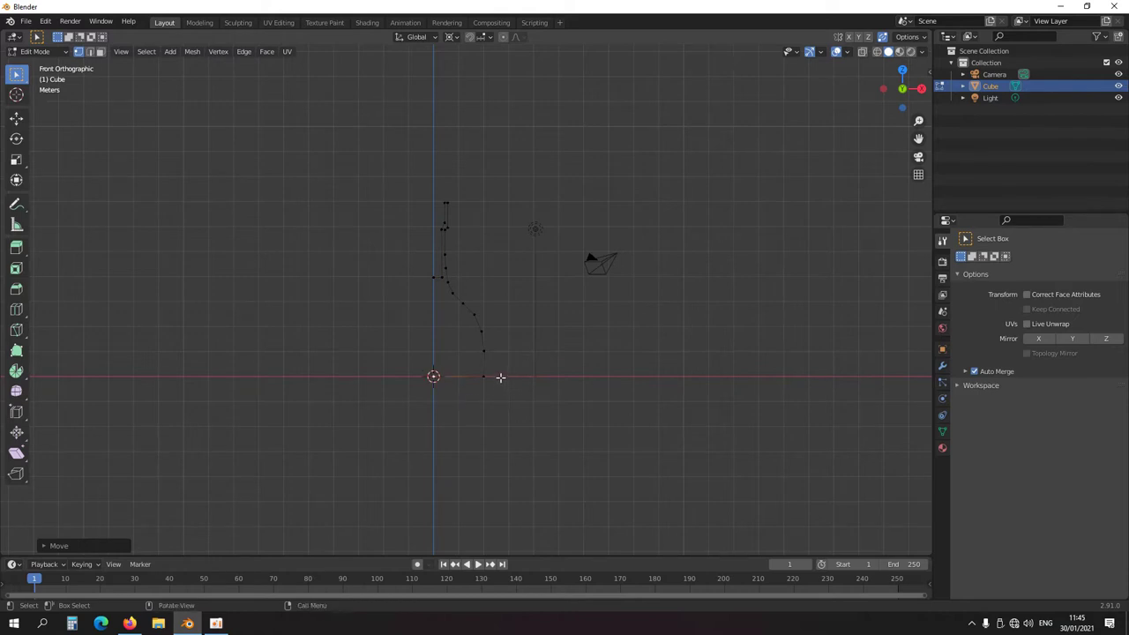
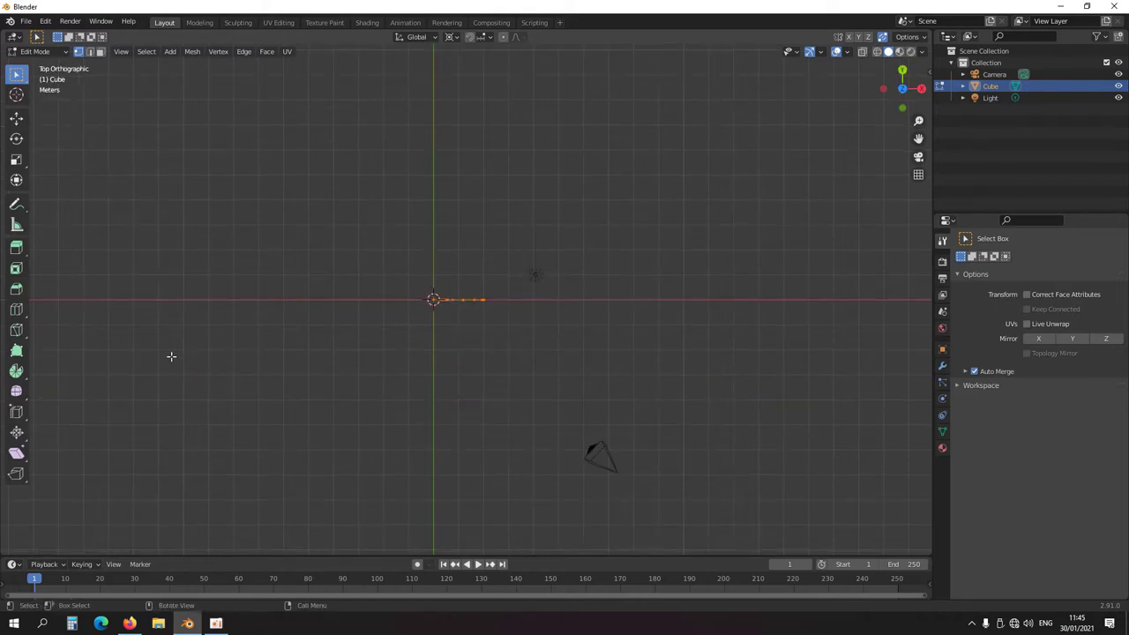
# Spin the bottle profile a full -360° about the Z axis around the 3D cursor to form the solid bottle
pyautogui.click(16, 373)
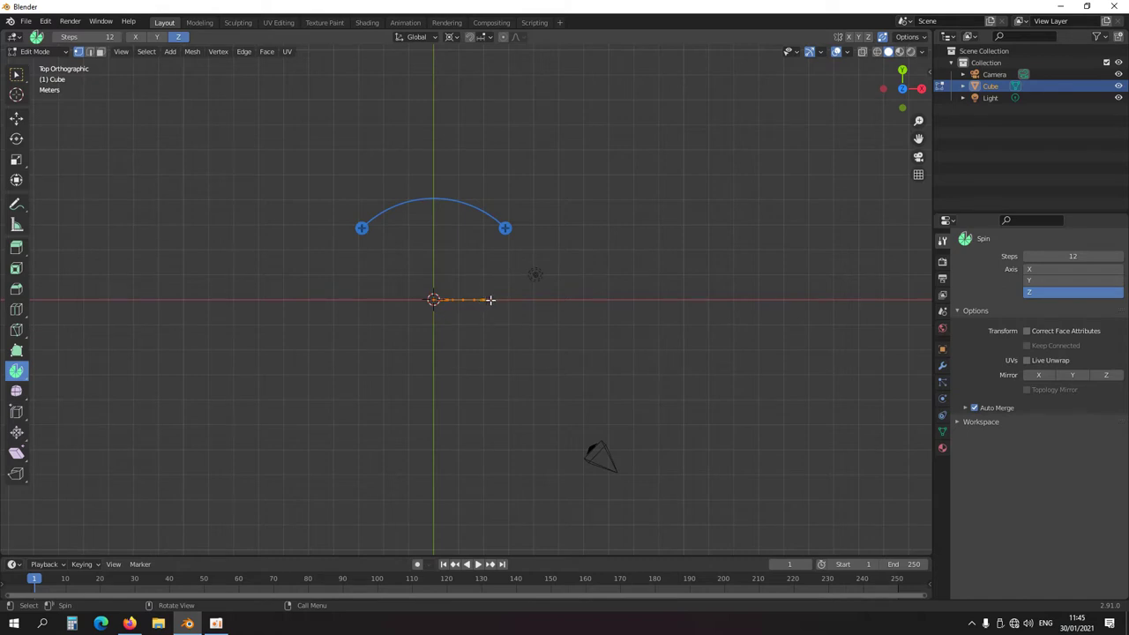
pyautogui.moveTo(498, 294)
pyautogui.mouseDown()
pyautogui.moveTo(520, 281)
pyautogui.moveTo(456, 202)
pyautogui.moveTo(375, 236)
pyautogui.moveTo(381, 370)
pyautogui.moveTo(468, 379)
pyautogui.moveTo(519, 330)
pyautogui.moveTo(519, 298)
pyautogui.mouseUp()
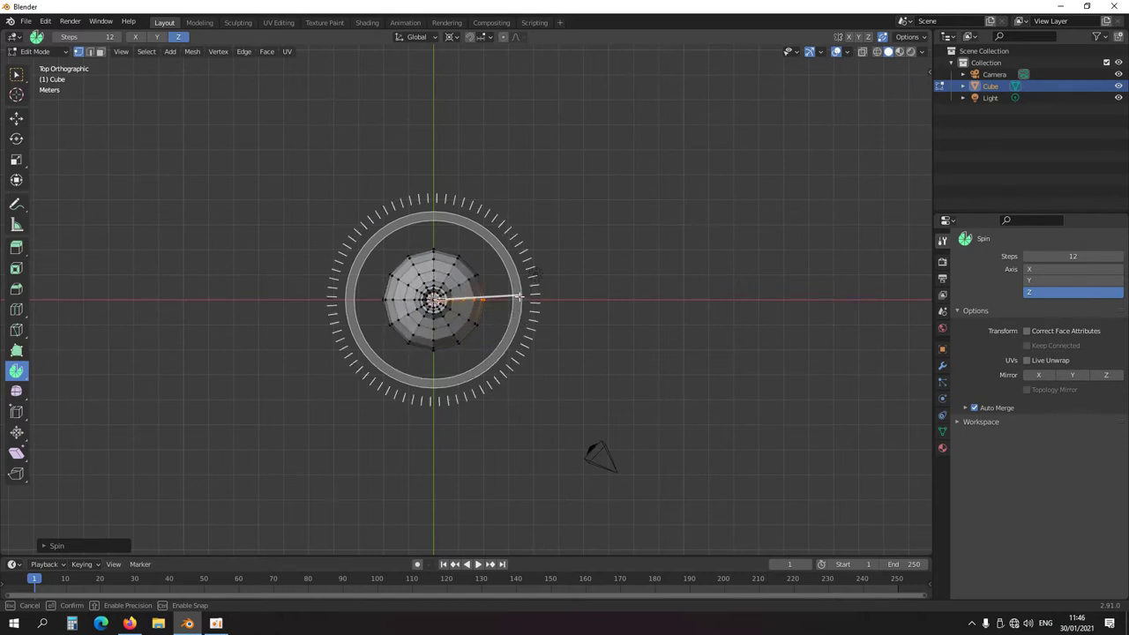
pyautogui.moveTo(519, 298); pyautogui.dragTo(519, 298)
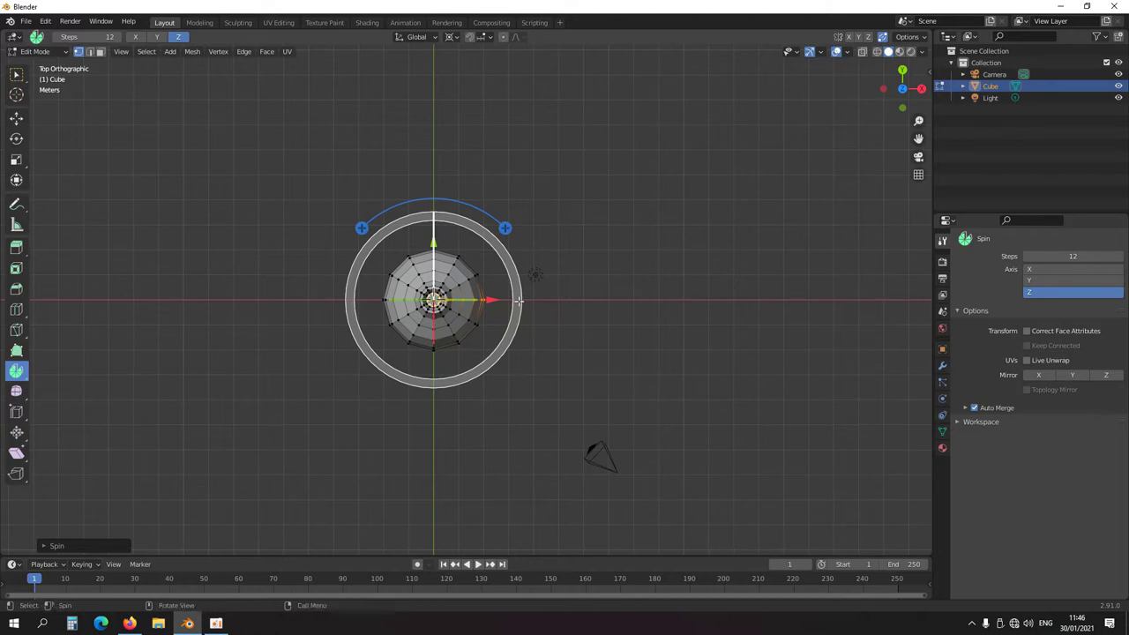
pyautogui.moveTo(441, 381); pyautogui.dragTo(342, 218, button='middle')
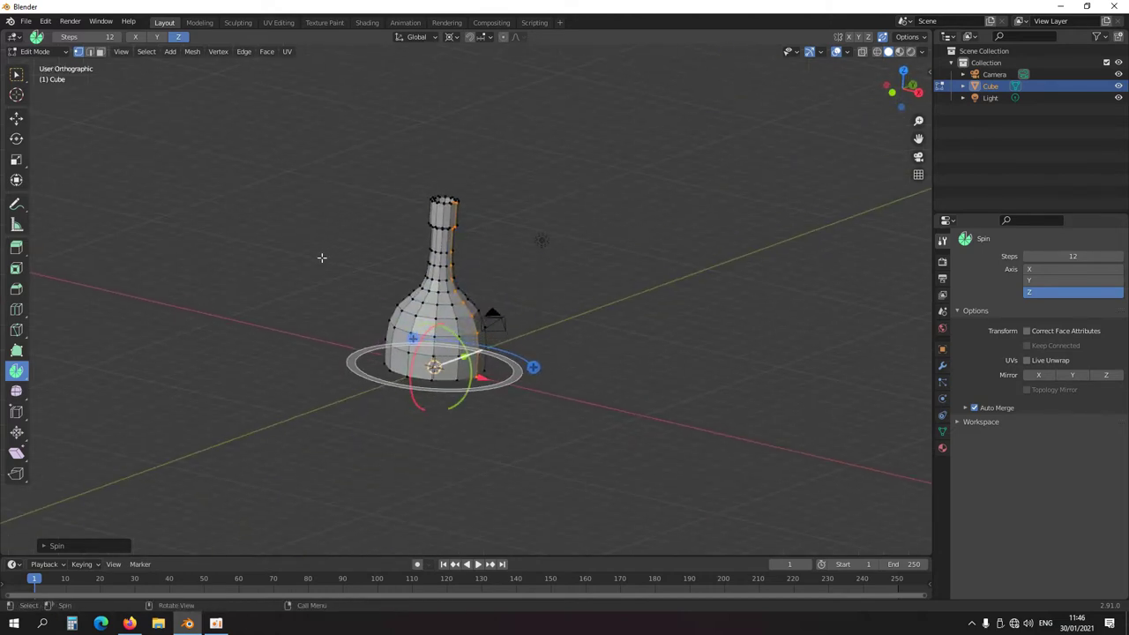
# Set the spin operation's number of steps to 24 for a rounder bottle
pyautogui.click(47, 548)
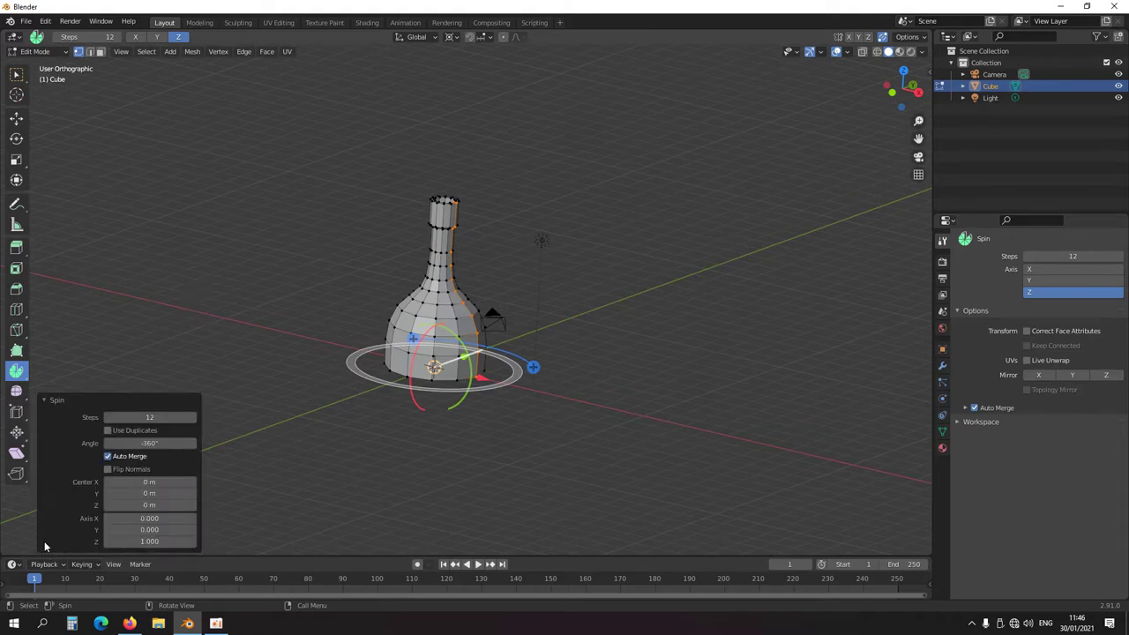
pyautogui.click(146, 417)
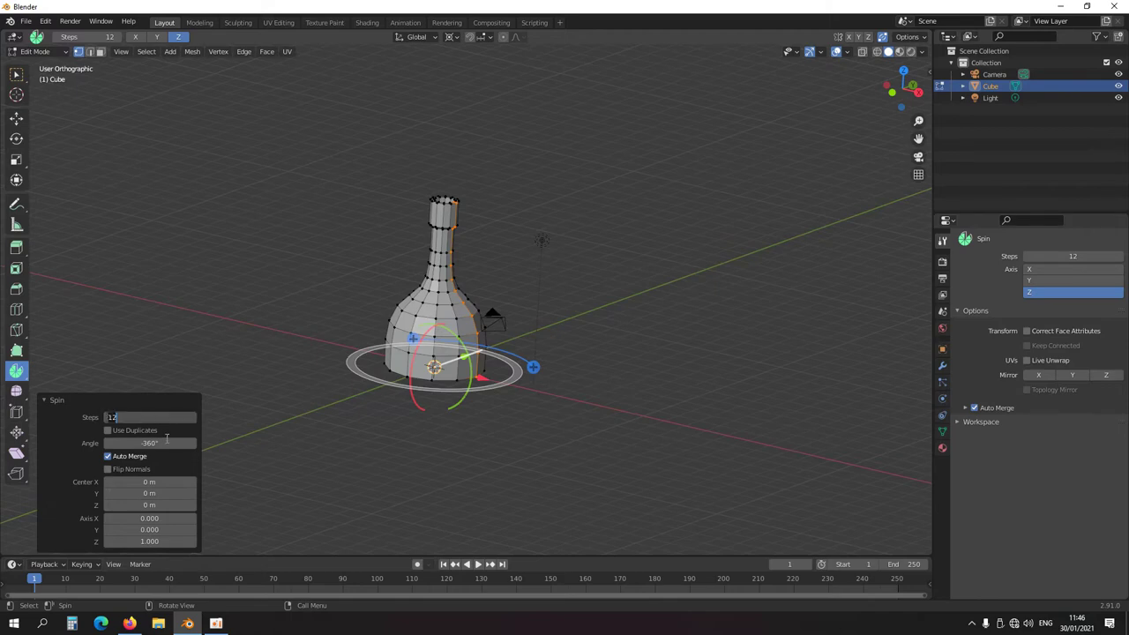
pyautogui.press('Return')
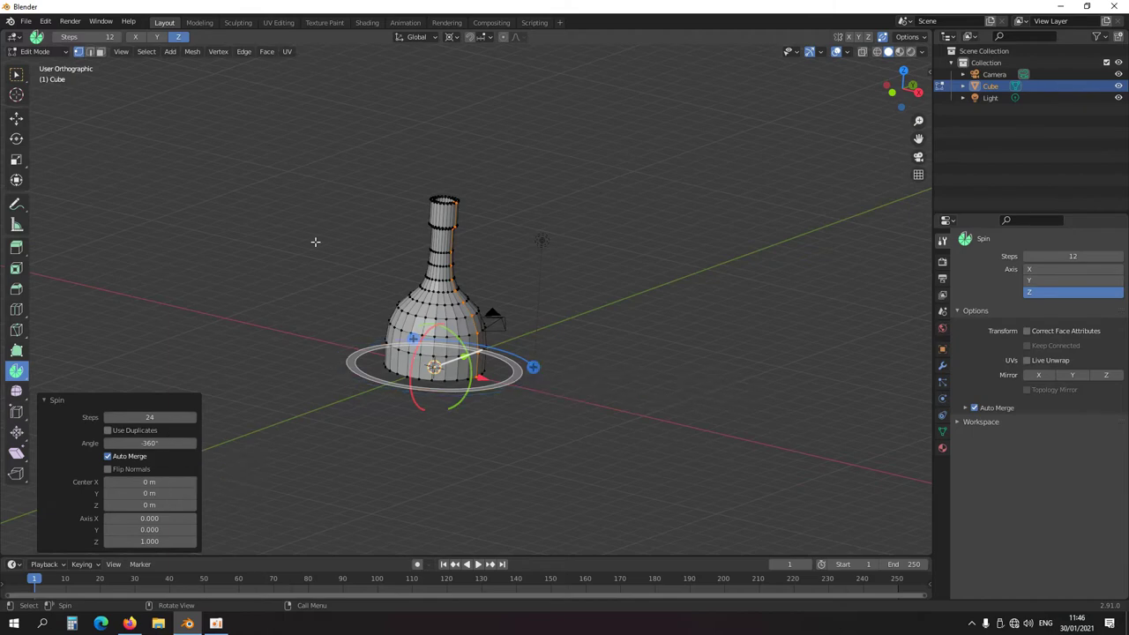
pyautogui.moveTo(342, 261); pyautogui.dragTo(420, 396, button='middle')
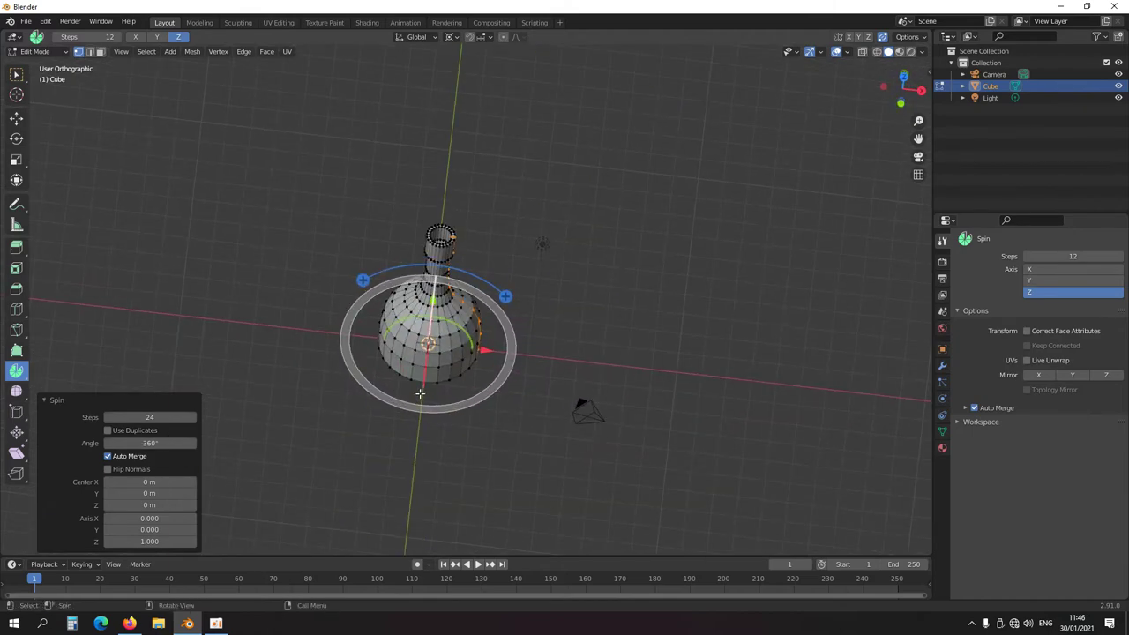
# Select the whole bottle mesh in front wireframe view and scale it by about 1.4 along Z
pyautogui.press('KP_1')
pyautogui.keyDown('shift'); pyautogui.moveTo(511, 395); pyautogui.dragTo(402, 342, button='middle'); pyautogui.keyUp('shift')
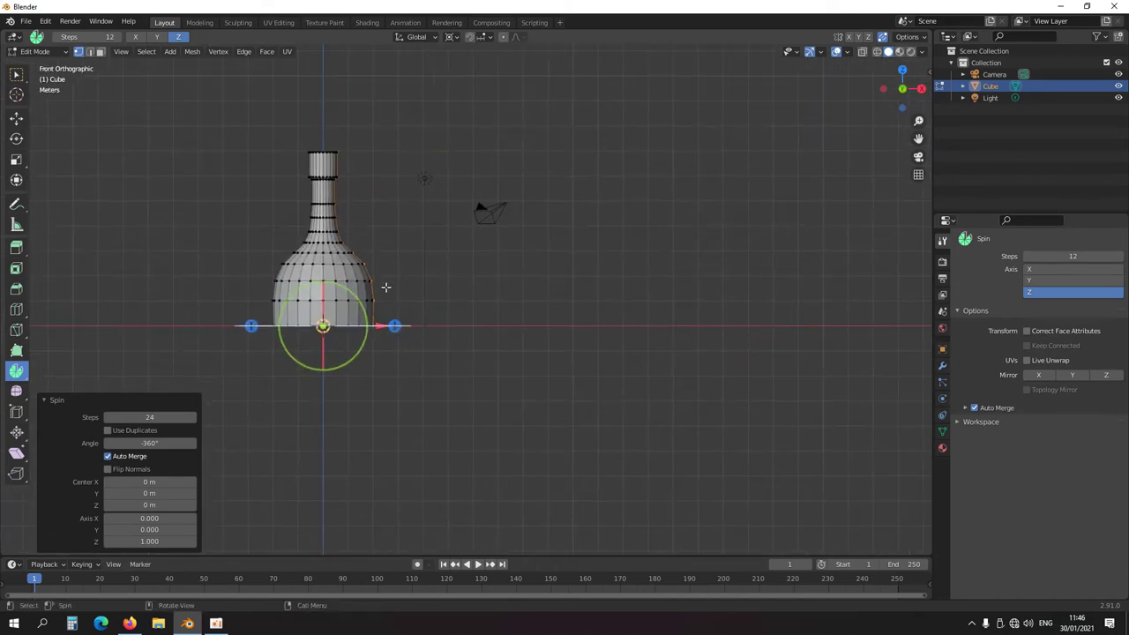
pyautogui.hotkey('shift', 'z')
pyautogui.press('a')
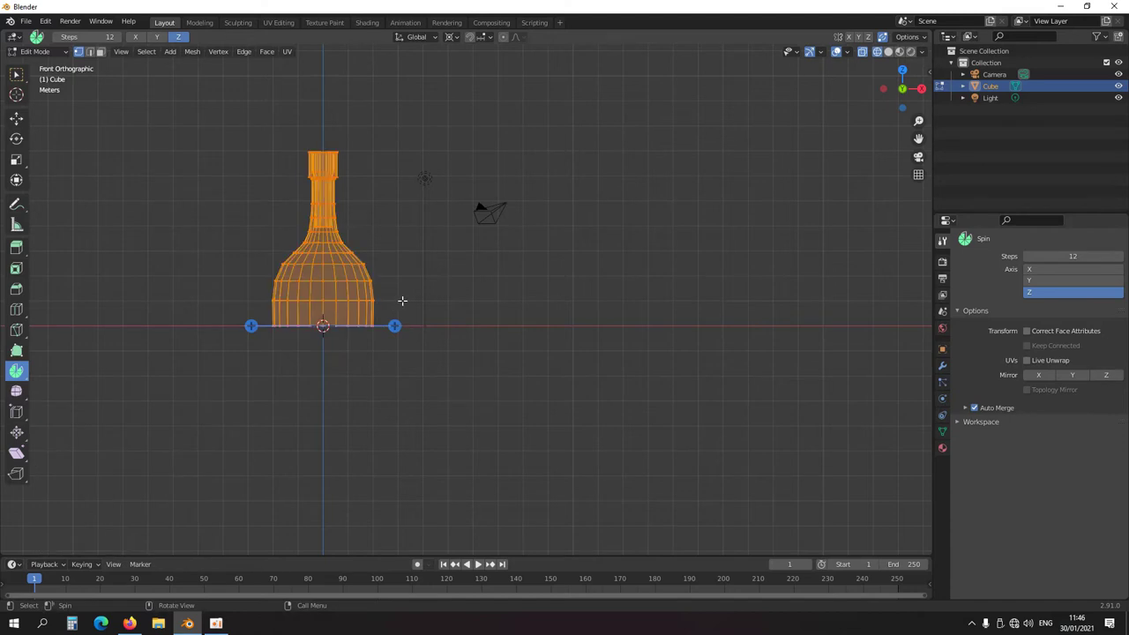
pyautogui.press('s')
pyautogui.press('z')
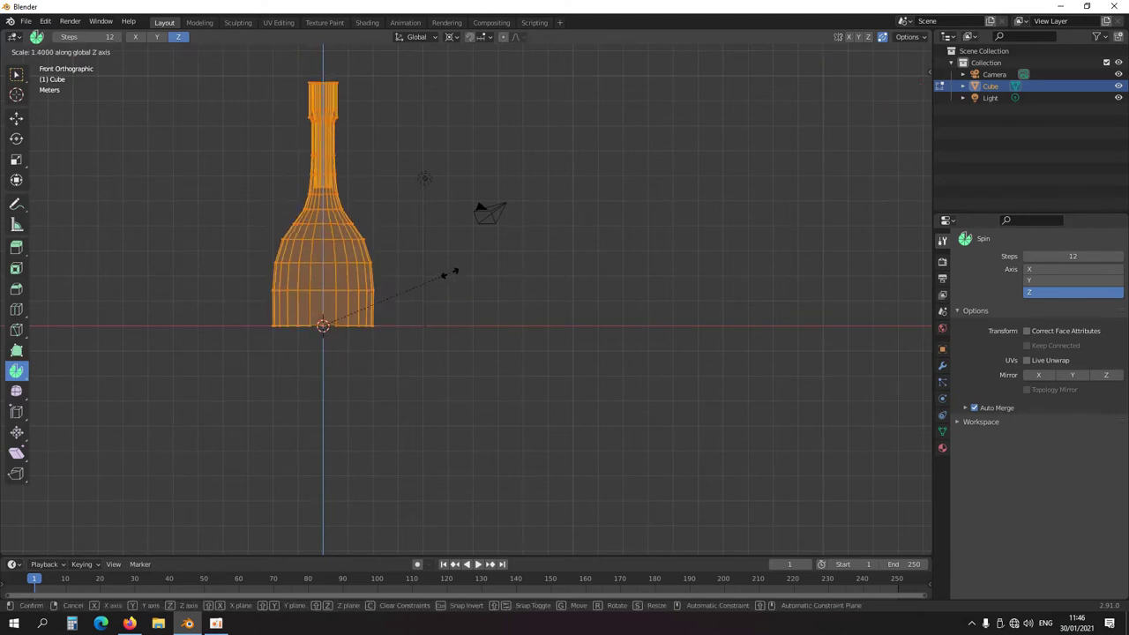
pyautogui.click(447, 273)
pyautogui.moveTo(365, 141); pyautogui.dragTo(350, 141)
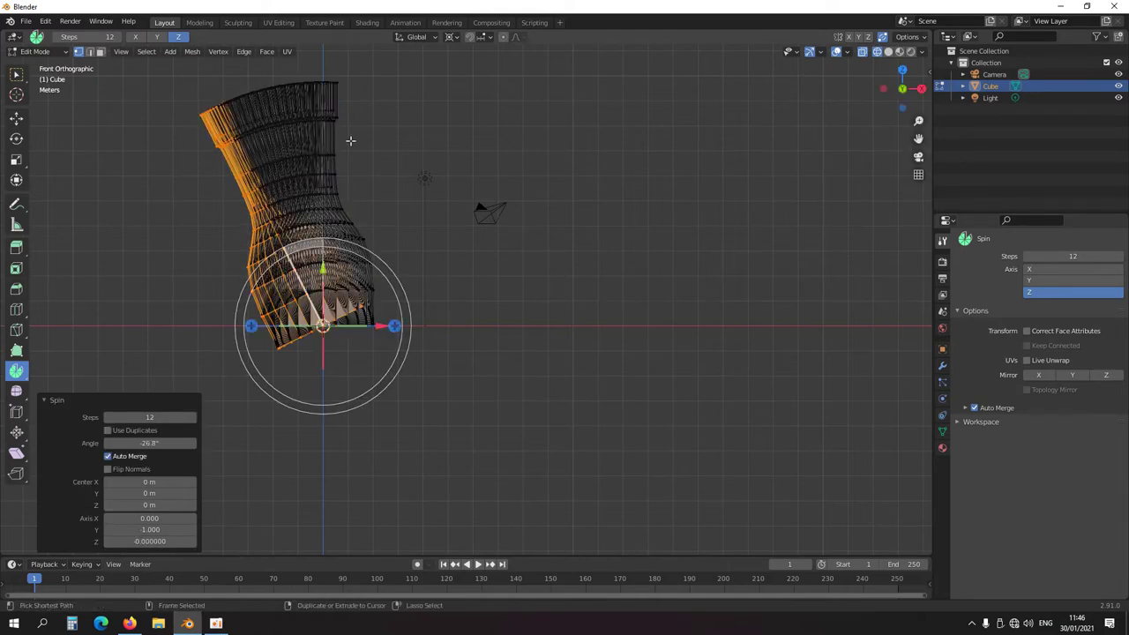
pyautogui.hotkey('ctrl', 'z')
pyautogui.moveTo(279, 102); pyautogui.dragTo(383, 151)
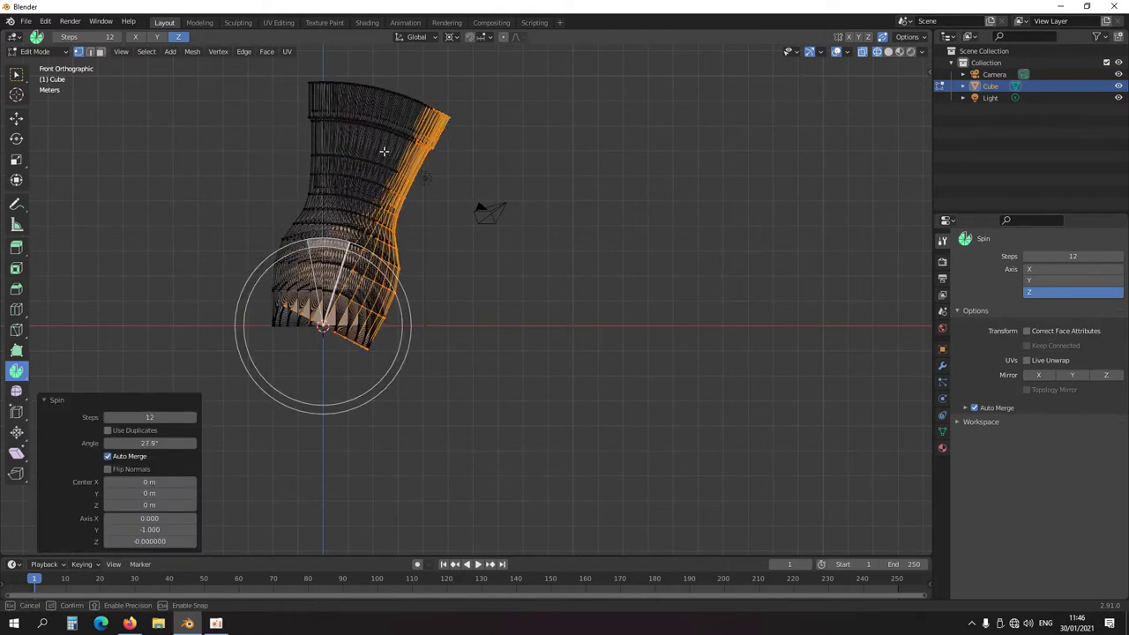
pyautogui.hotkey('ctrl', 'z')
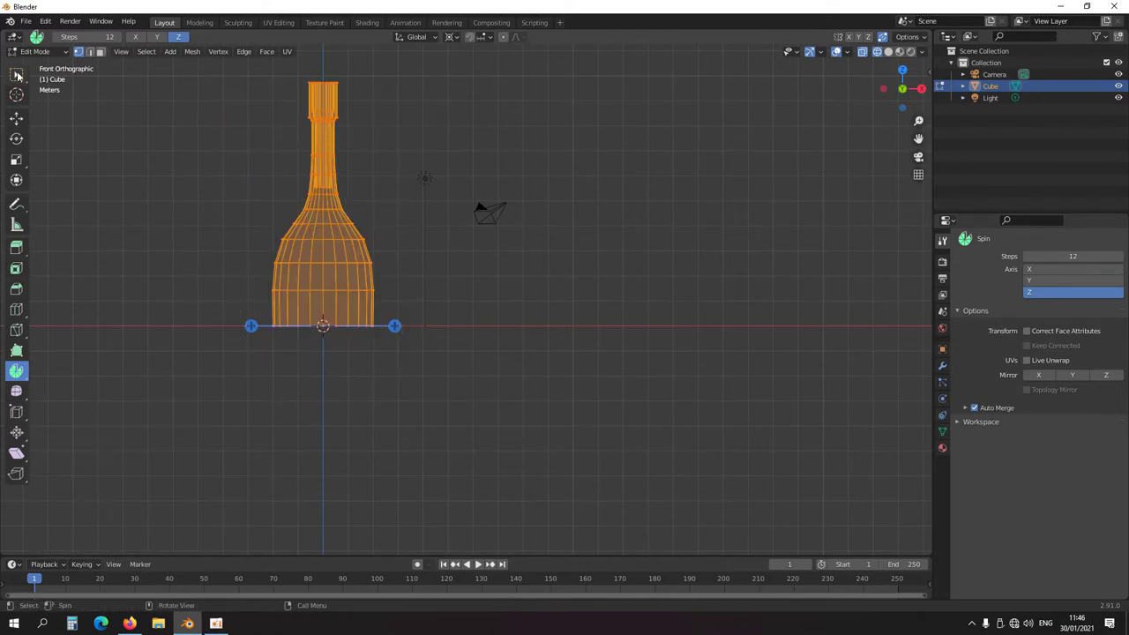
pyautogui.moveTo(262, 100); pyautogui.dragTo(373, 151)
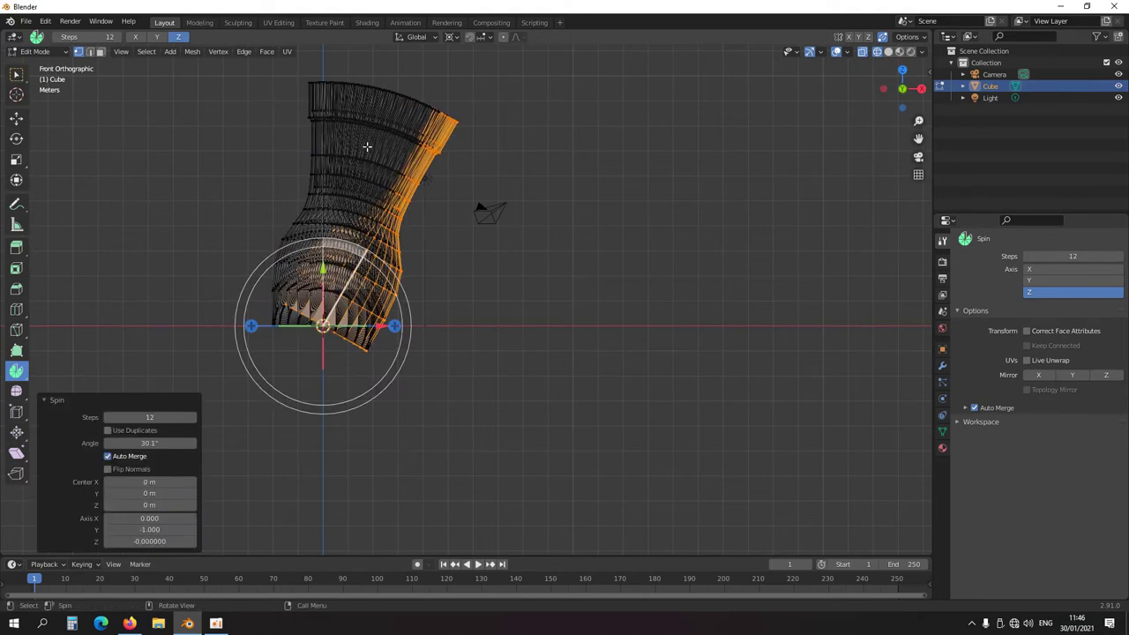
pyautogui.hotkey('ctrl', 'z')
# Box-select the lower ring of the bottle's lip and move it up along Z to shorten the lip
pyautogui.press('w')
pyautogui.moveTo(274, 102); pyautogui.dragTo(334, 155)
pyautogui.keyDown('shift'); pyautogui.moveTo(330, 148); pyautogui.dragTo(333, 261, button='middle'); pyautogui.keyUp('shift')
pyautogui.scroll(5, 327, 277)
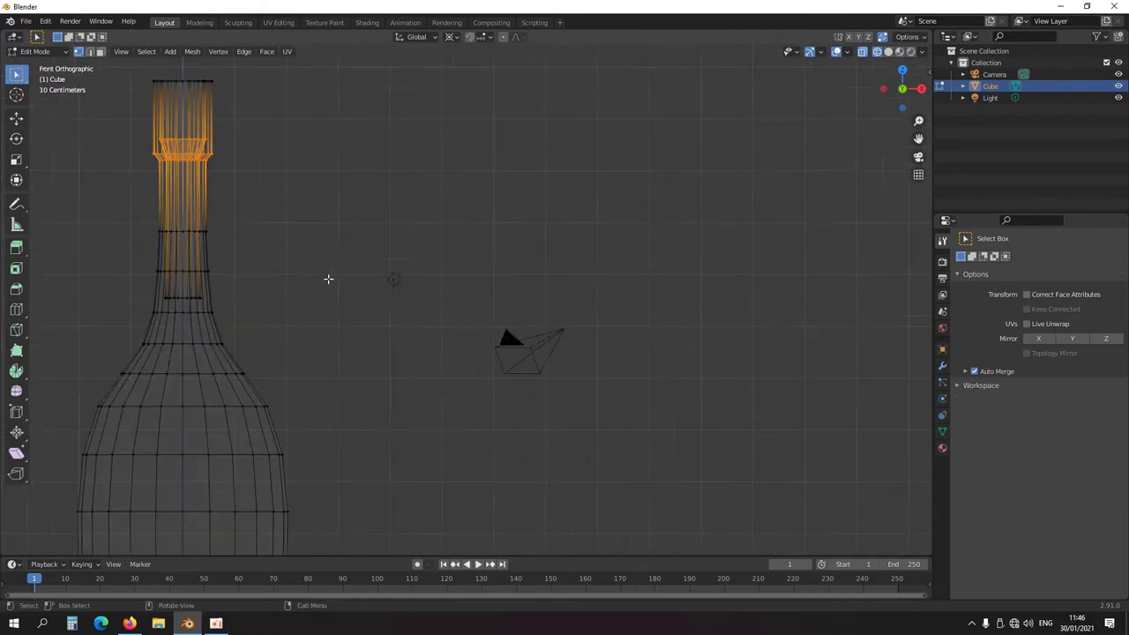
pyautogui.keyDown('shift'); pyautogui.moveTo(236, 221); pyautogui.dragTo(423, 268, button='middle'); pyautogui.keyUp('shift')
pyautogui.press('g')
pyautogui.press('z')
pyautogui.click(384, 207)
# Raise all vertices above the bottle's base ring by about 2.07 m along Z to lengthen the body
pyautogui.scroll(-5, 491, 408)
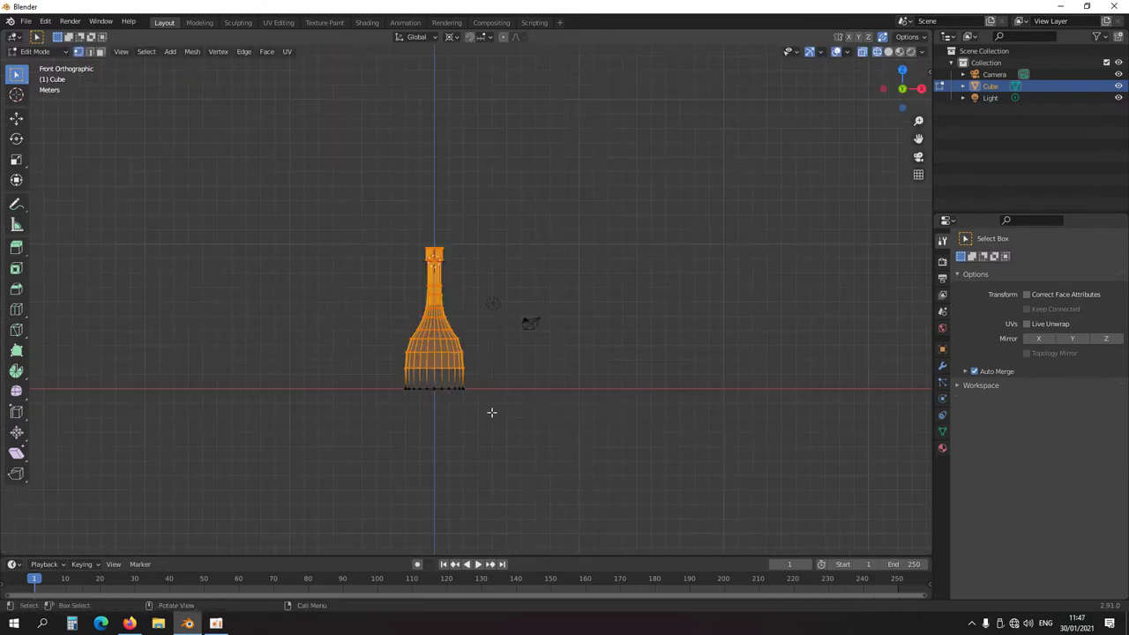
pyautogui.press('g')
pyautogui.press('z')
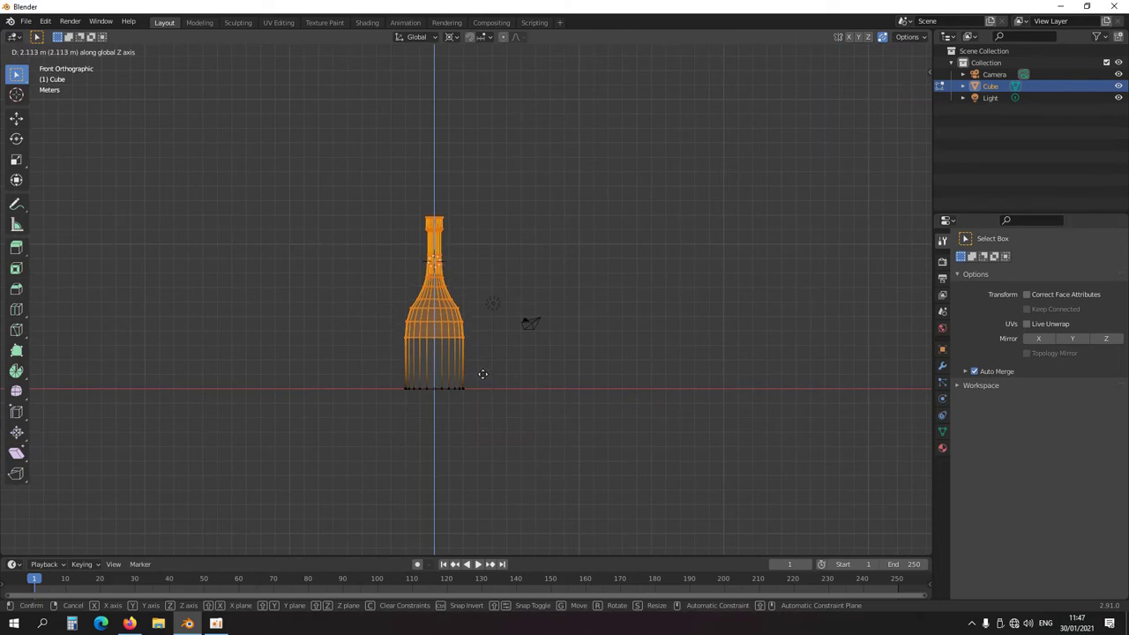
pyautogui.click(482, 372)
pyautogui.hotkey('alt', 'z')
pyautogui.moveTo(489, 365); pyautogui.dragTo(467, 355, button='middle')
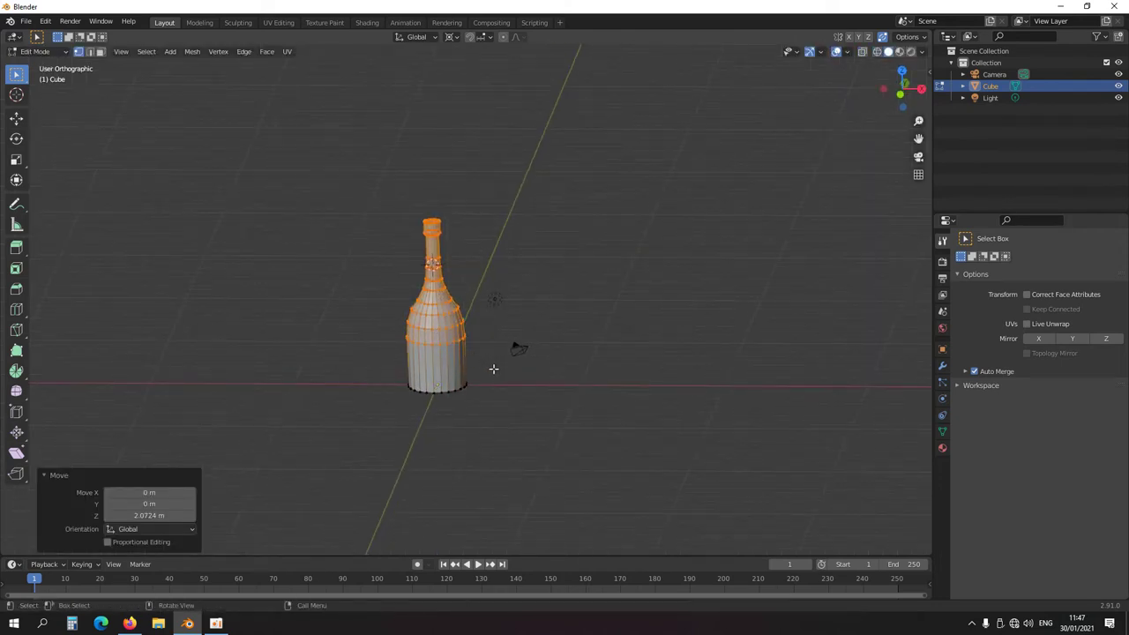
# Bevel the edge loop around the bottle's base with 3 segments and a width of about 0.22 m
pyautogui.keyDown('shift'); pyautogui.moveTo(474, 364); pyautogui.dragTo(460, 287, button='middle'); pyautogui.keyUp('shift')
pyautogui.scroll(5, 437, 322)
pyautogui.press('alt')
pyautogui.keyDown('alt'); pyautogui.click(402, 340); pyautogui.keyUp('alt')
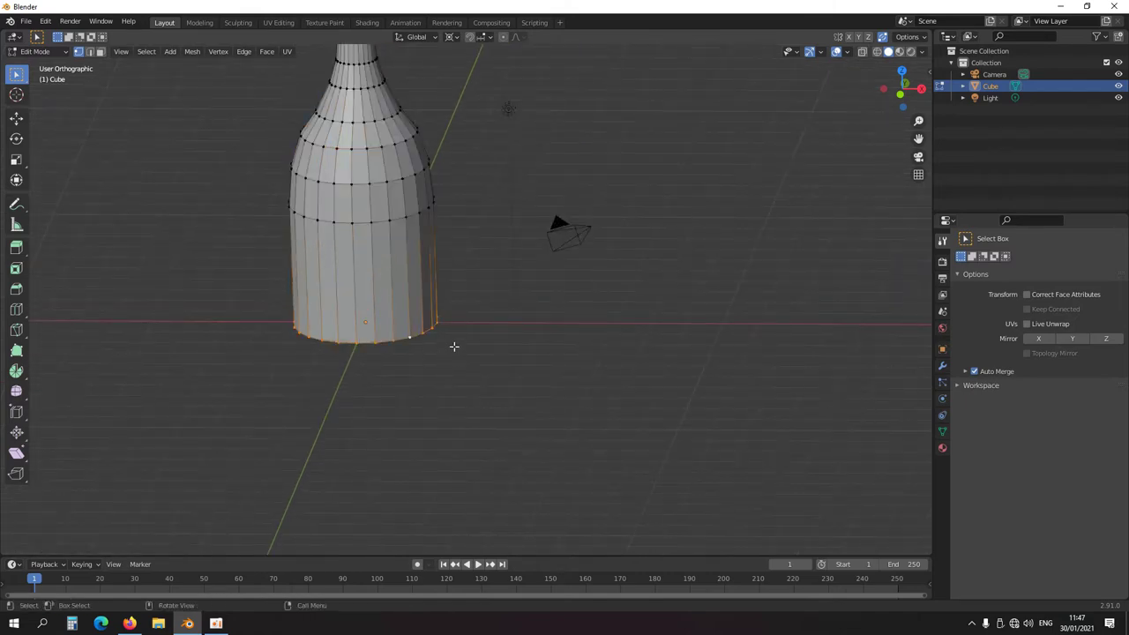
pyautogui.hotkey('ctrl', 'b')
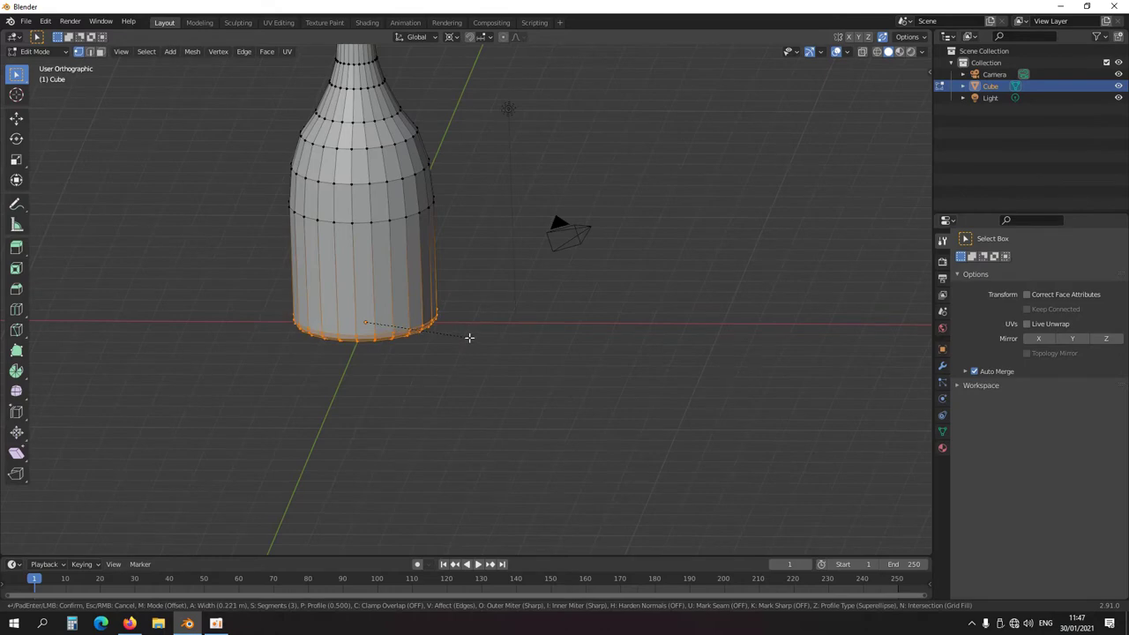
pyautogui.click(469, 337)
# Duplicate the centre vertex of the bottle's base and place the copy 7 m away along X
pyautogui.moveTo(418, 353); pyautogui.dragTo(450, 345, button='middle')
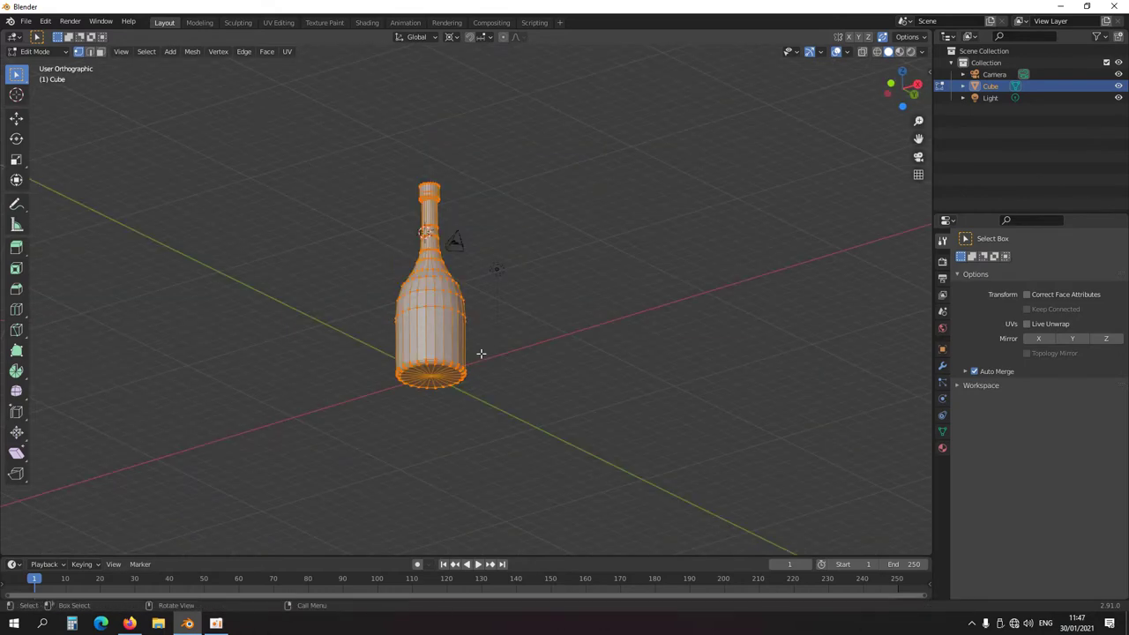
pyautogui.press('g')
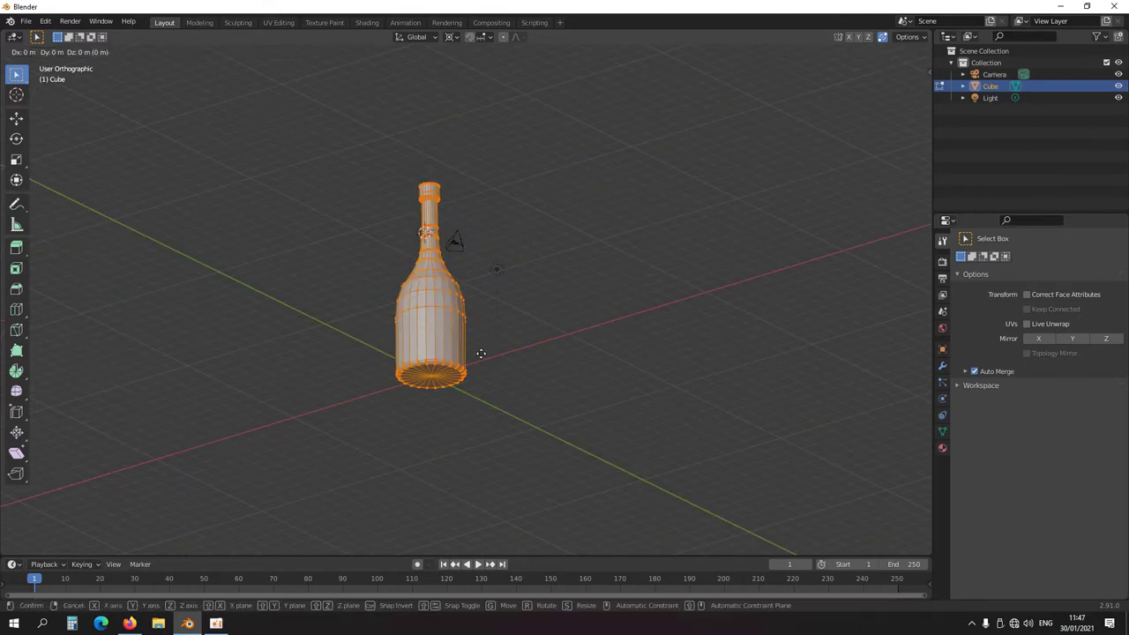
pyautogui.click(482, 352)
pyautogui.click(430, 376)
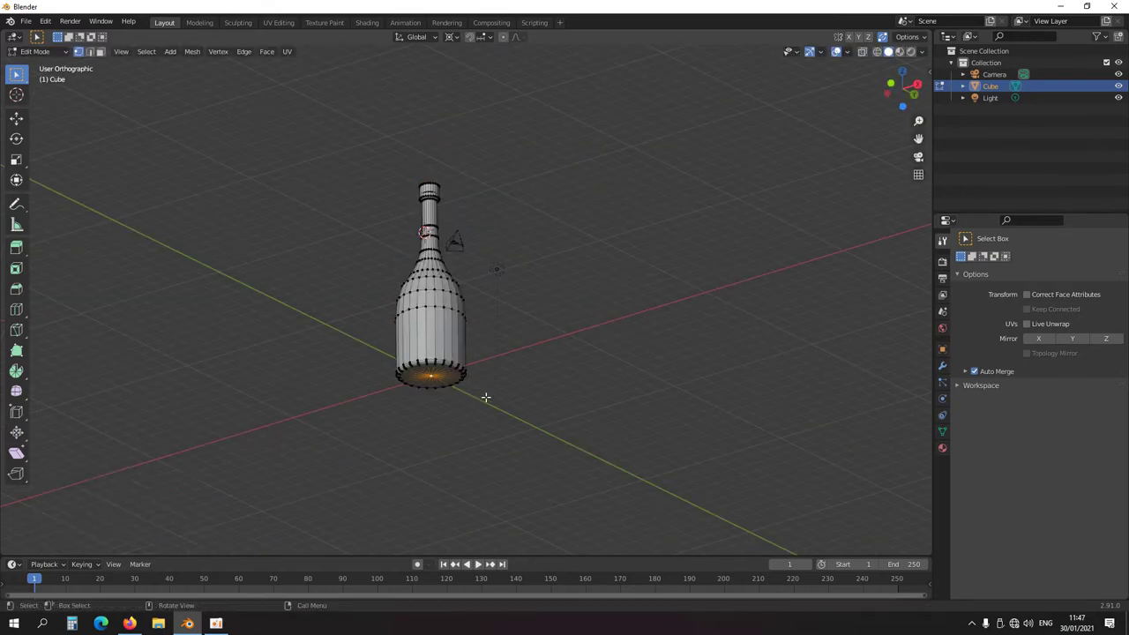
pyautogui.press('KP_1')
pyautogui.press('g')
pyautogui.press('x')
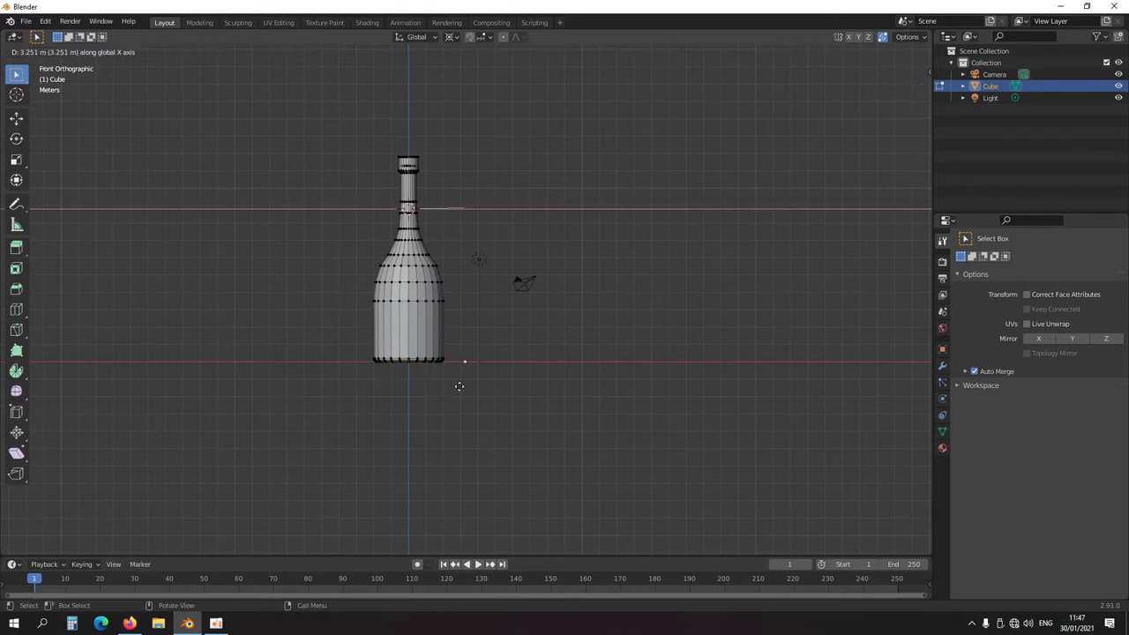
pyautogui.click(516, 383)
# Extrude the duplicated vertex 1 m along X and a short way straight up to form the glass foot's edge
pyautogui.keyDown('shift'); pyautogui.moveTo(521, 380); pyautogui.dragTo(456, 345, button='middle'); pyautogui.keyUp('shift')
pyautogui.scroll(4, 446, 380)
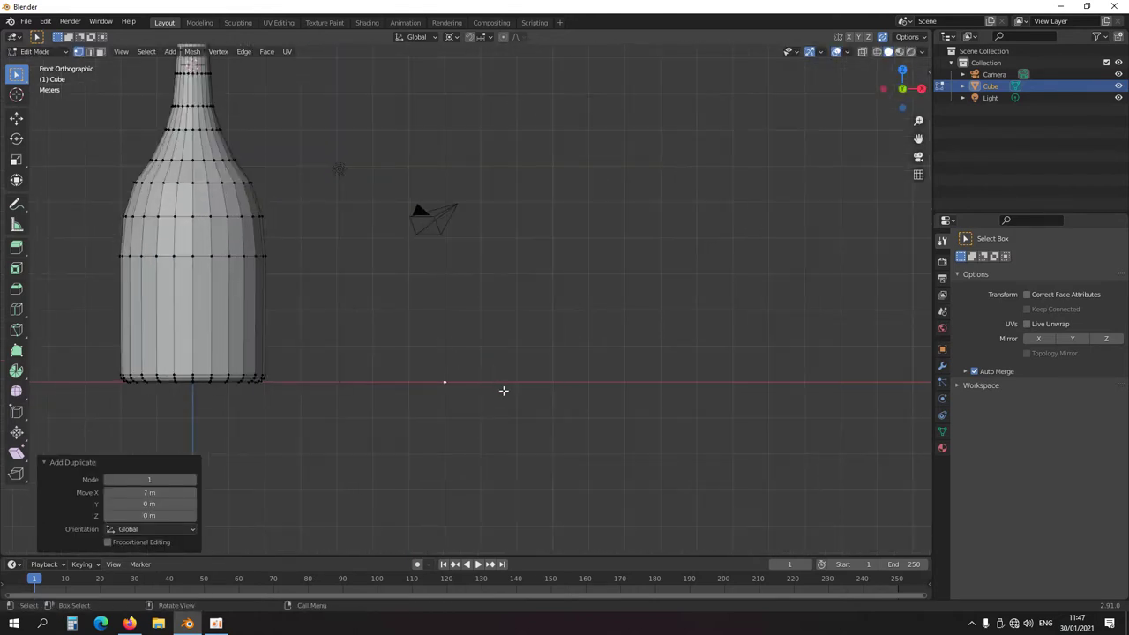
pyautogui.scroll(3, 446, 400)
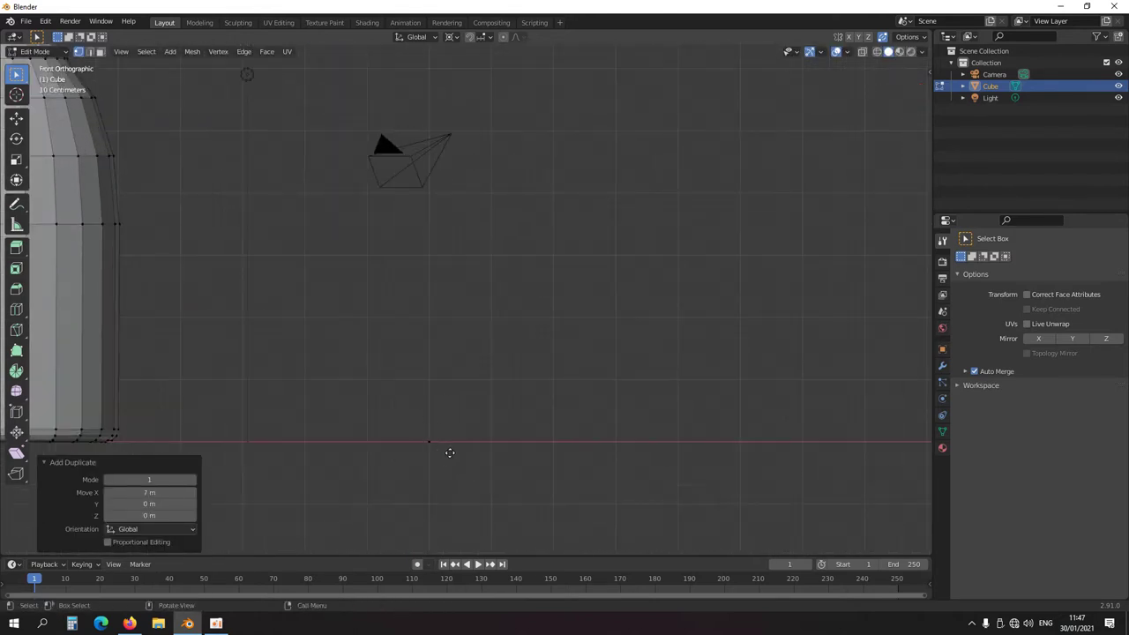
pyautogui.press('e')
pyautogui.keyDown('ctrl'); pyautogui.click(509, 455); pyautogui.keyUp('ctrl')
pyautogui.press('e')
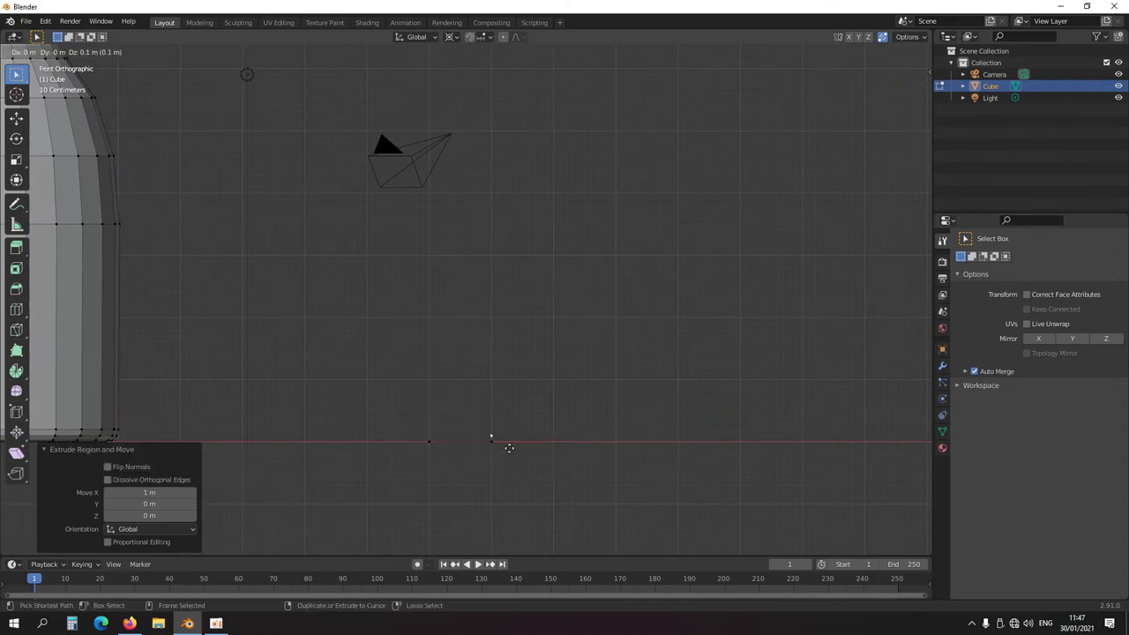
pyautogui.keyDown('ctrl'); pyautogui.click(509, 445); pyautogui.keyUp('ctrl')
# Extrude the foot's upper side about 0.57 m inward, slope it up to the stem, and extrude the stem 1.5 m up
pyautogui.press('e')
pyautogui.click(474, 443)
pyautogui.press('e')
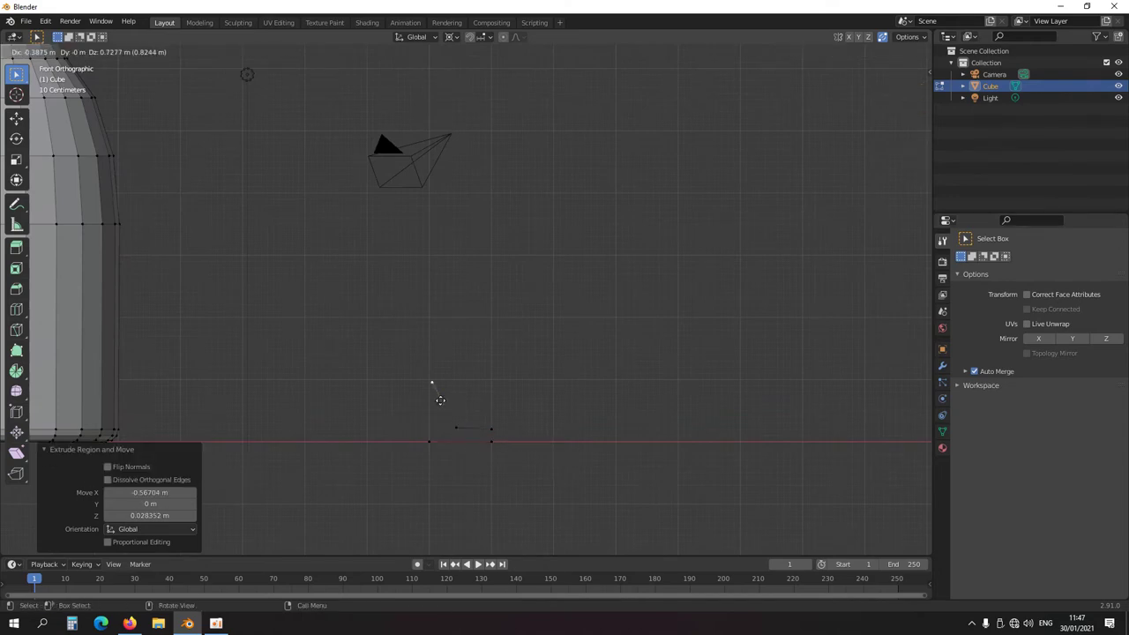
pyautogui.click(446, 398)
pyautogui.press('e')
pyautogui.keyDown('ctrl'); pyautogui.click(448, 295); pyautogui.keyUp('ctrl')
# Extrude the glass bowl's outer wall outward and upward from the stem, ending with a rim about 0.13 m wide
pyautogui.keyDown('shift'); pyautogui.moveTo(449, 297); pyautogui.dragTo(430, 323, button='middle'); pyautogui.keyUp('shift')
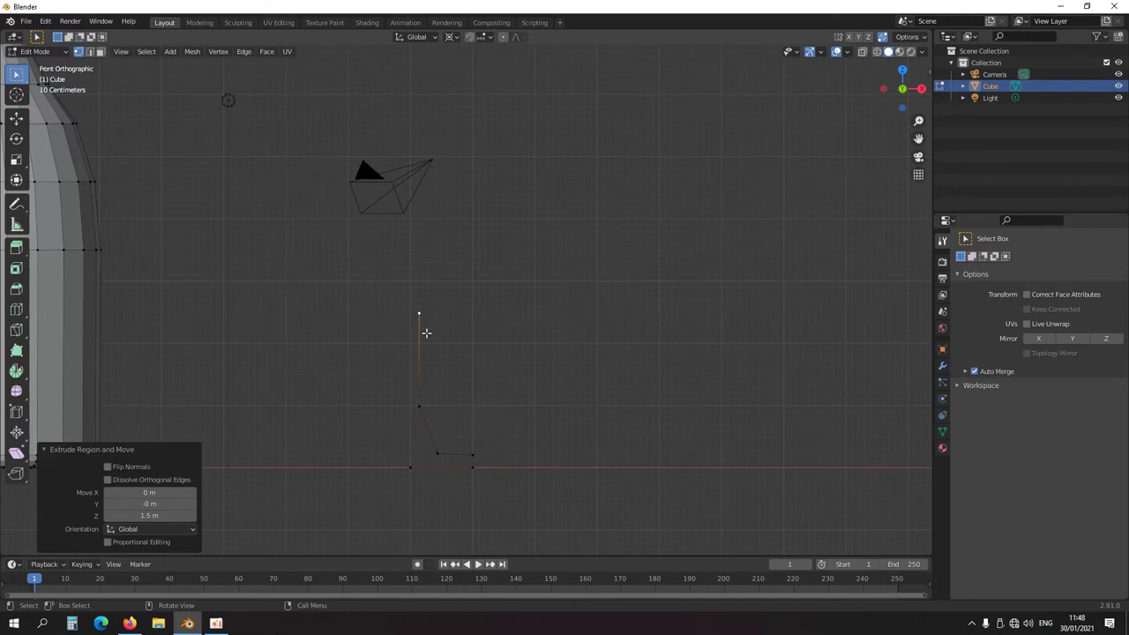
pyautogui.press('e')
pyautogui.click(468, 329)
pyautogui.press('e')
pyautogui.click(514, 304)
pyautogui.press('e')
pyautogui.click(543, 265)
pyautogui.press('e')
pyautogui.press('z')
pyautogui.click(547, 192)
# Extrude the bowl's inner wall down from the rim, following the outer curve to the glass's centre axis
pyautogui.press('e')
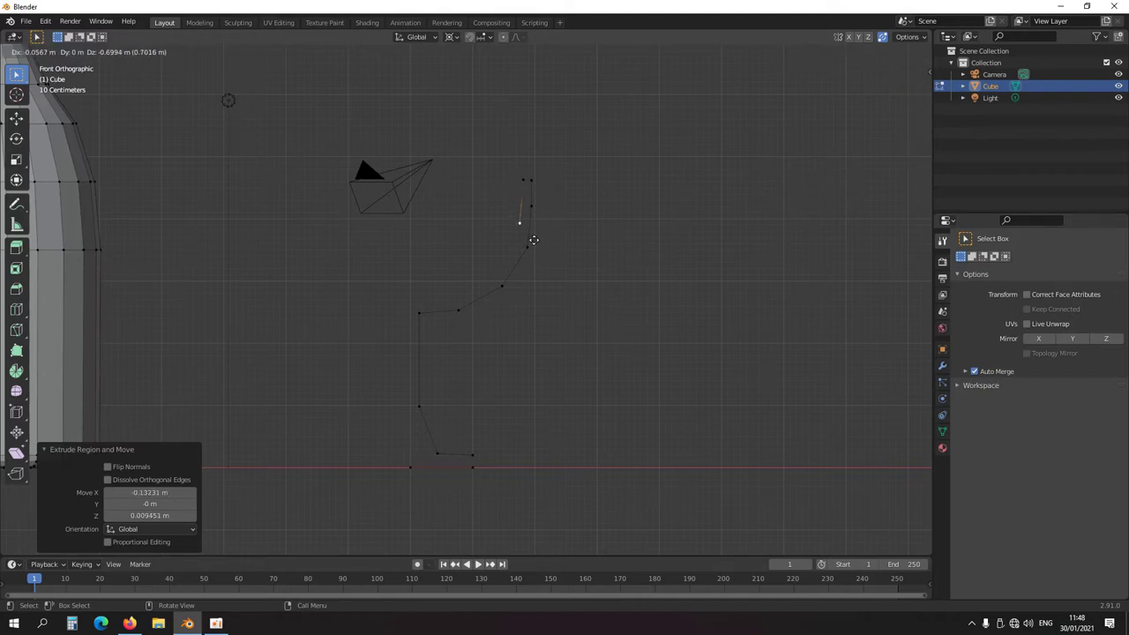
pyautogui.click(539, 232)
pyautogui.press('e')
pyautogui.click(526, 282)
pyautogui.press('e')
pyautogui.click(509, 303)
pyautogui.press('e')
pyautogui.click(460, 334)
pyautogui.press('e')
pyautogui.click(414, 341)
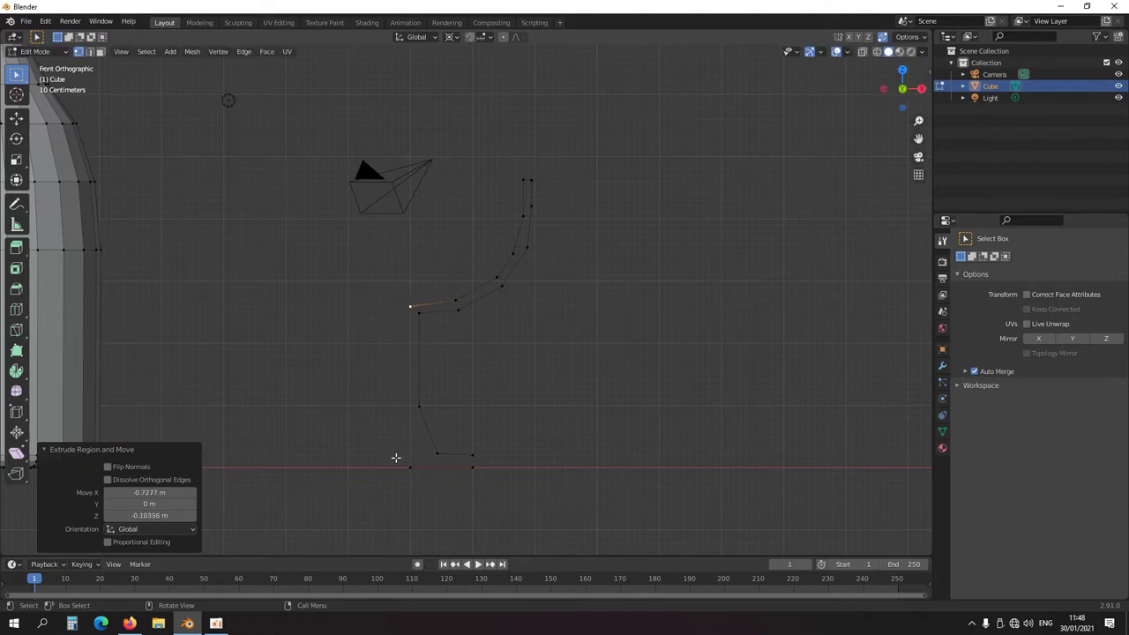
# Snap the 3D cursor to the profile's bottom centre vertex and select the whole glass profile in top view
pyautogui.click(400, 457)
pyautogui.keyDown('shift'); pyautogui.rightClick(396, 446); pyautogui.keyUp('shift')
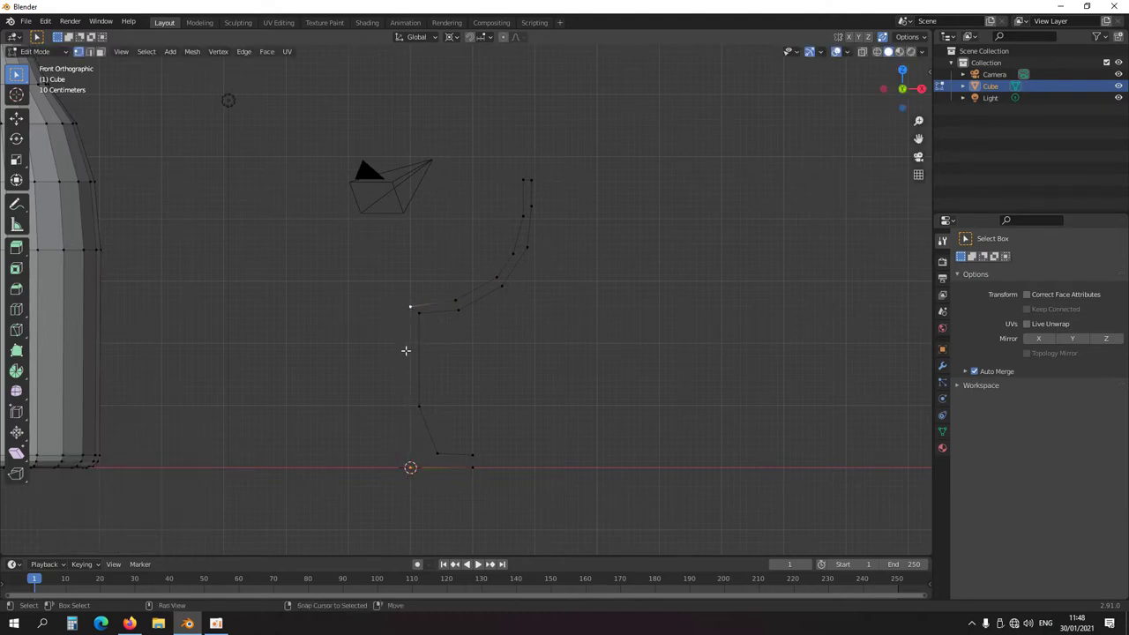
pyautogui.press('a')
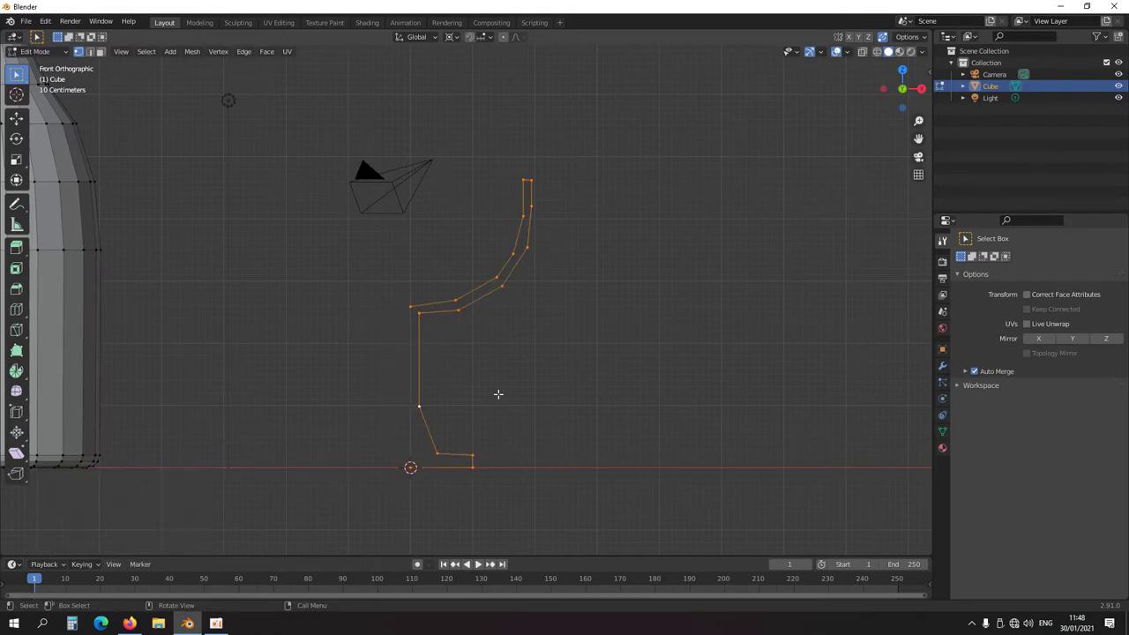
pyautogui.press('KP_7')
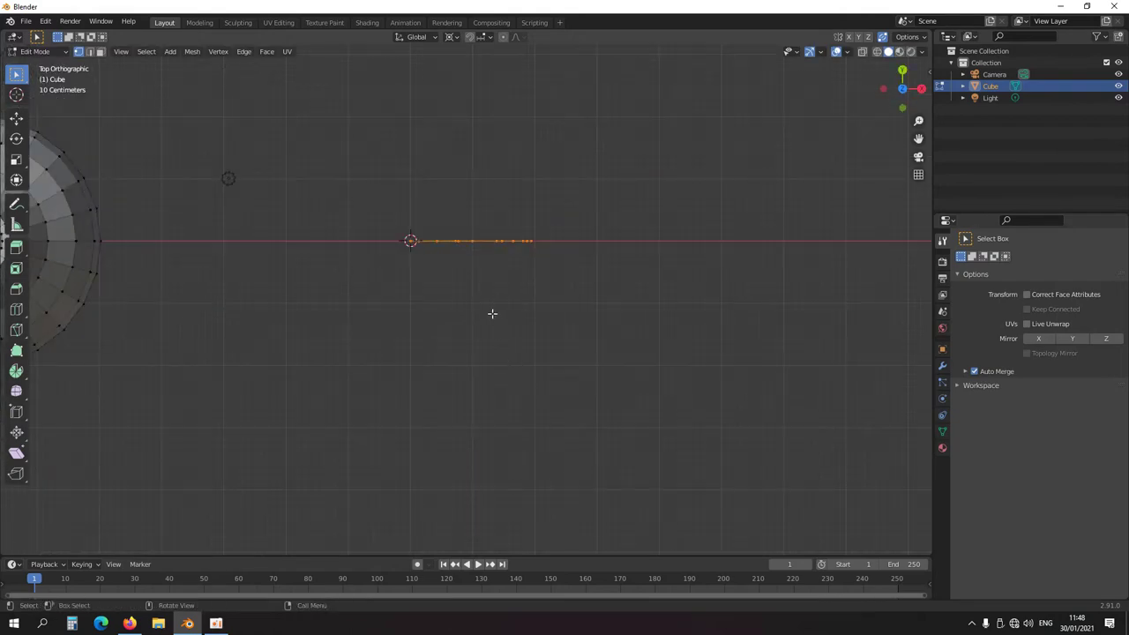
# Spin the glass profile a full 360° around the Z axis through the 3D cursor, using 24 steps
pyautogui.click(17, 374)
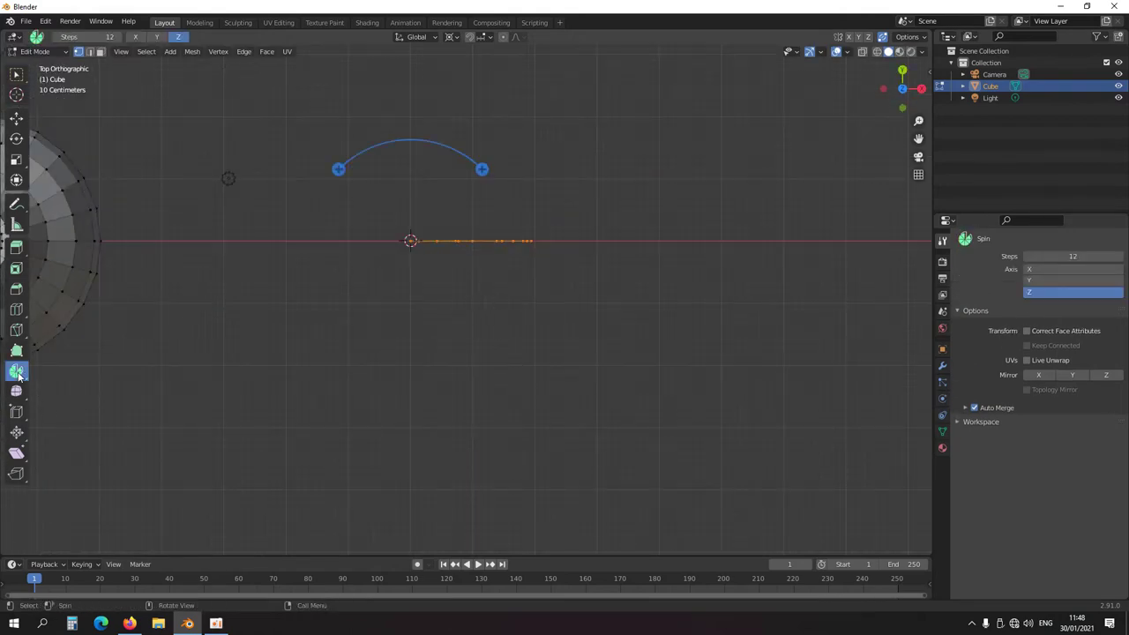
pyautogui.moveTo(531, 239); pyautogui.dragTo(591, 231)
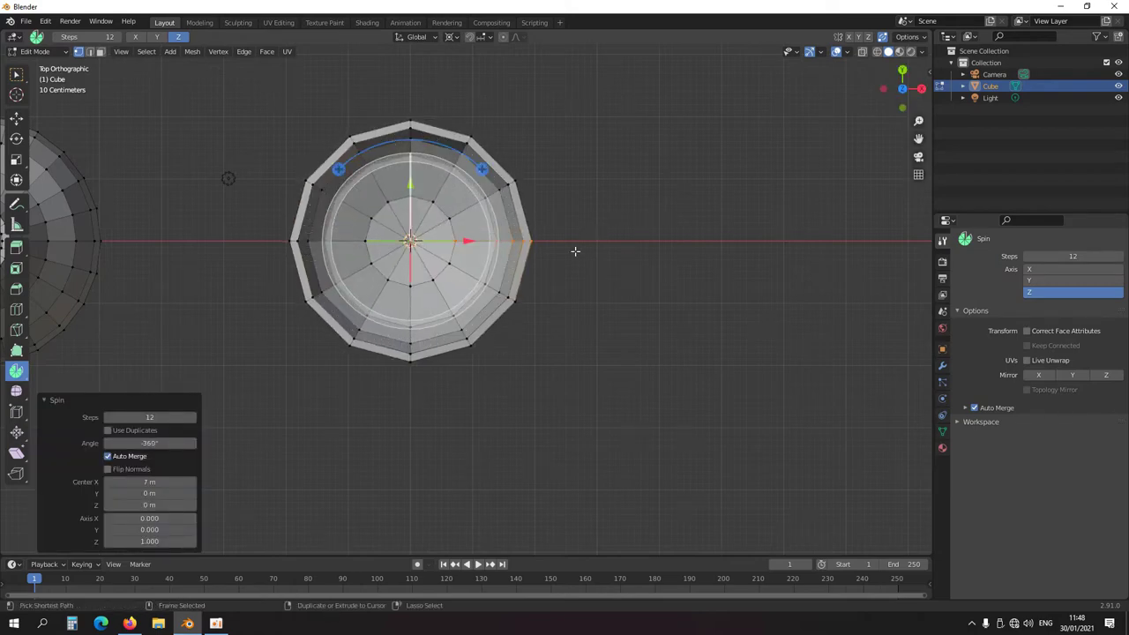
pyautogui.click(151, 416)
pyautogui.press('Return')
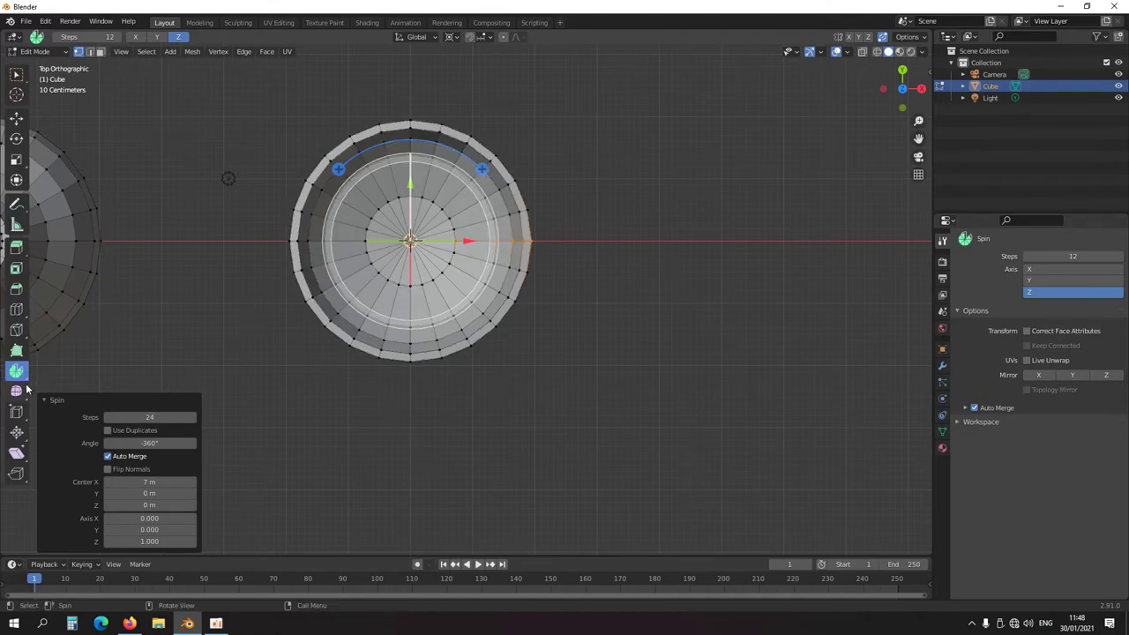
pyautogui.click(16, 74)
pyautogui.moveTo(441, 415); pyautogui.dragTo(423, 167, button='middle')
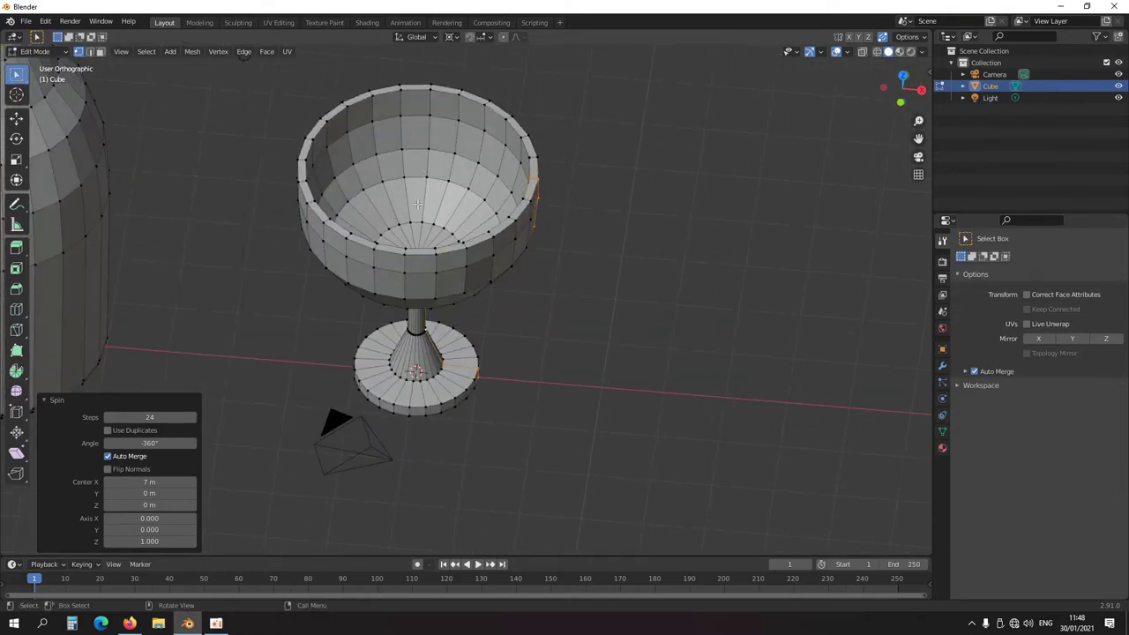
# Bevel the edge loop where the stem's cone meets the foot about 0.2 m wide with 3 segments
pyautogui.scroll(-5, 419, 197)
pyautogui.scroll(3, 476, 373)
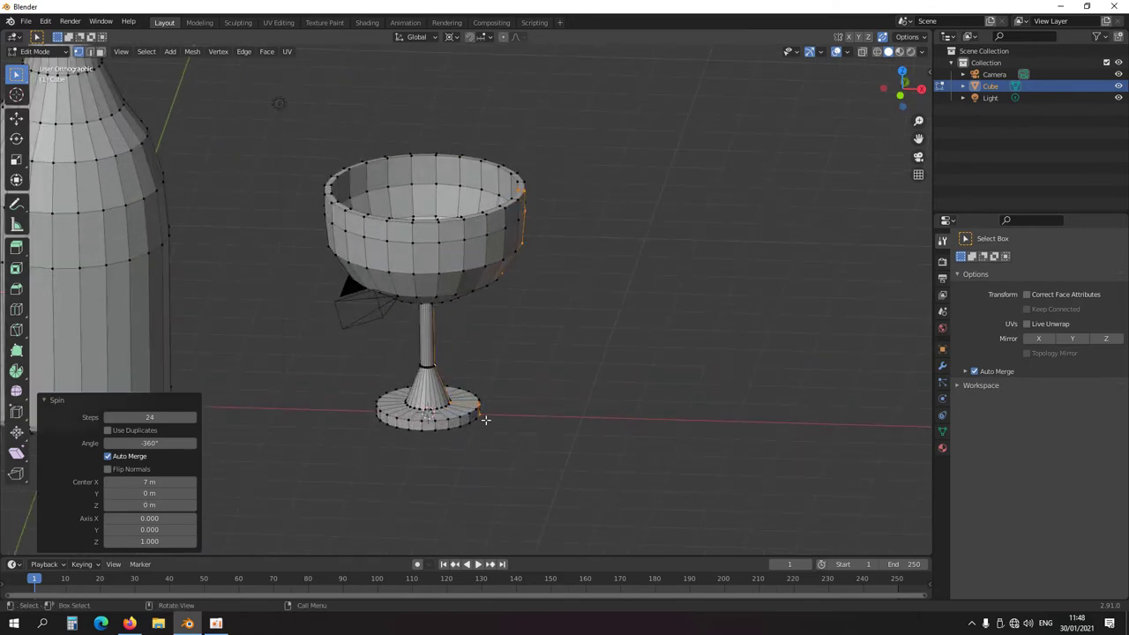
pyautogui.keyDown('shift'); pyautogui.moveTo(476, 373); pyautogui.dragTo(498, 237, button='middle'); pyautogui.keyUp('shift')
pyautogui.scroll(4, 498, 238)
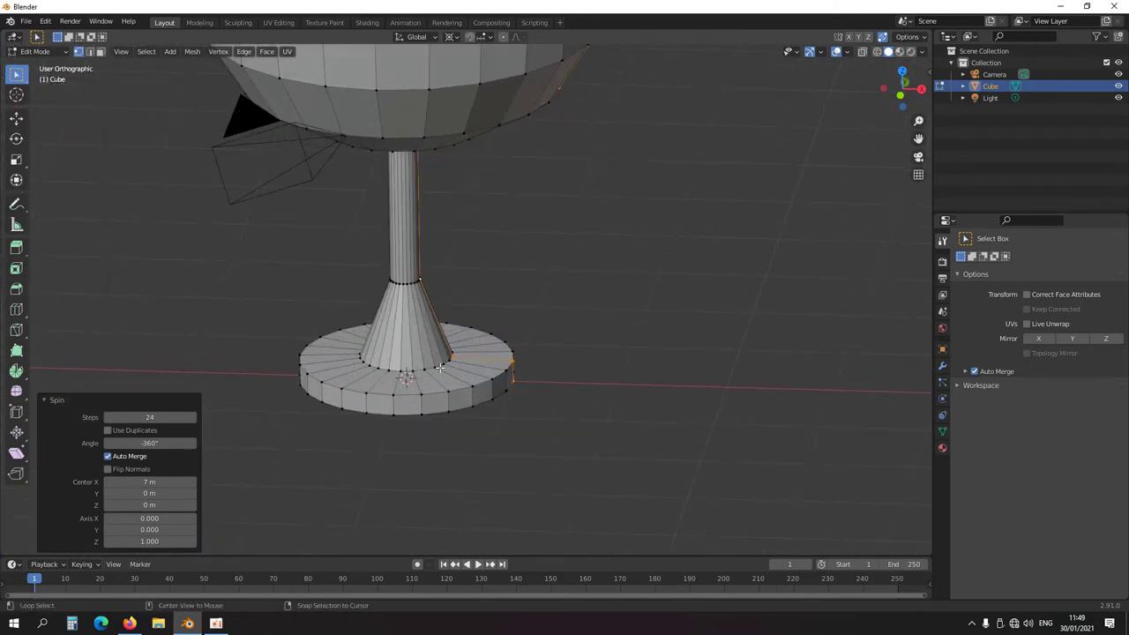
pyautogui.keyDown('alt'); pyautogui.click(434, 365); pyautogui.keyUp('alt')
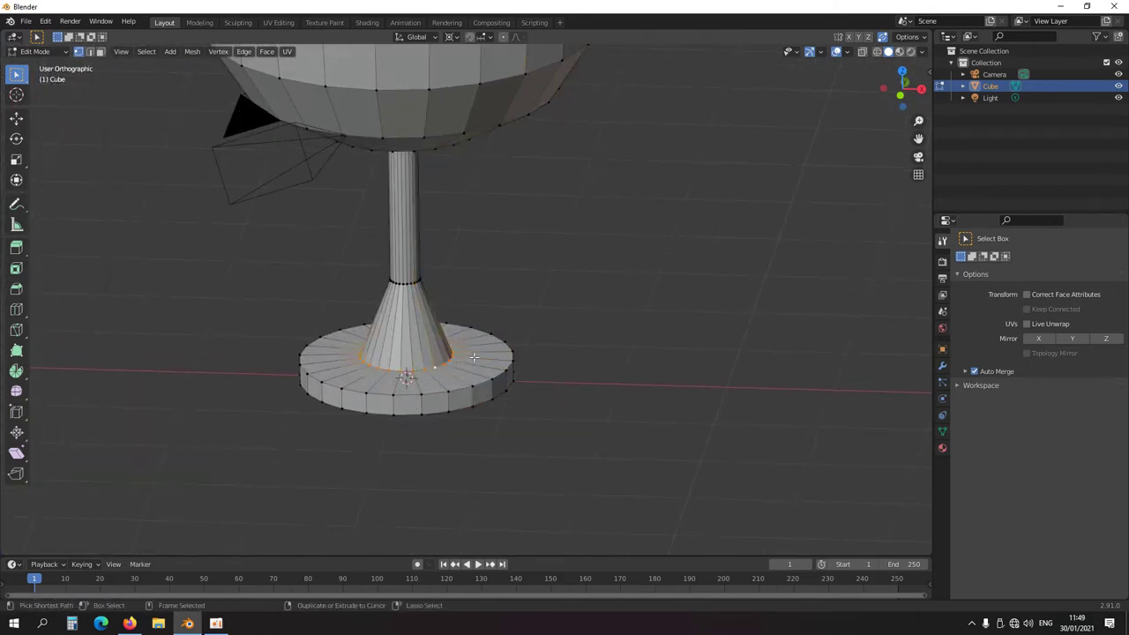
pyautogui.hotkey('ctrl', 'b')
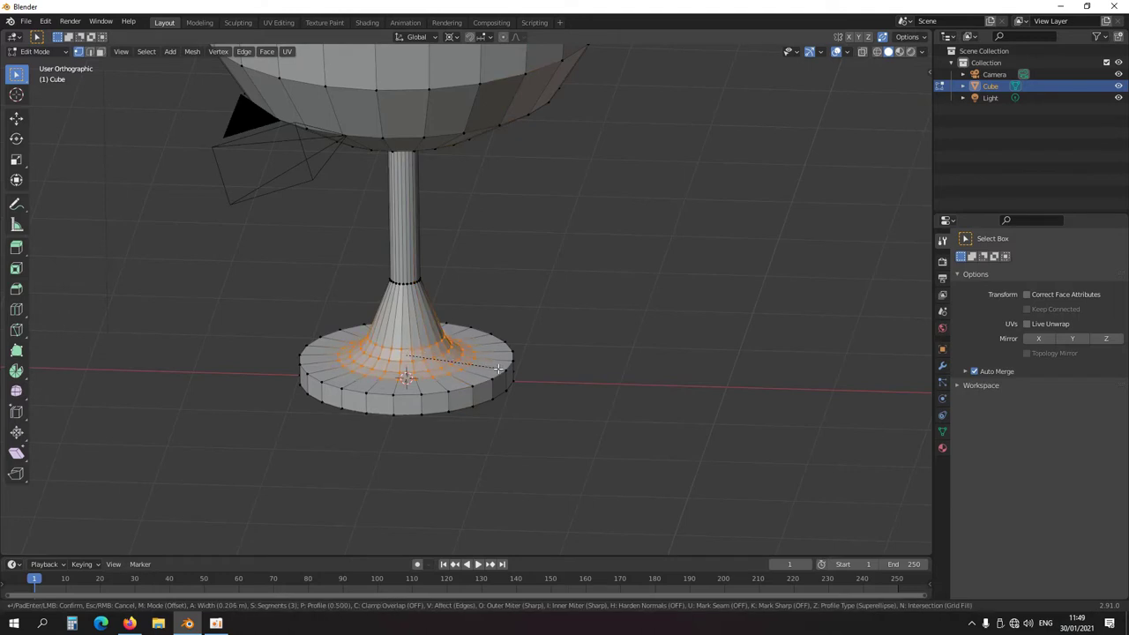
pyautogui.click(443, 291)
# Bevel the edge loop between the cone and the straight stem about 0.33 m wide with 3 segments
pyautogui.scroll(3, 408, 288)
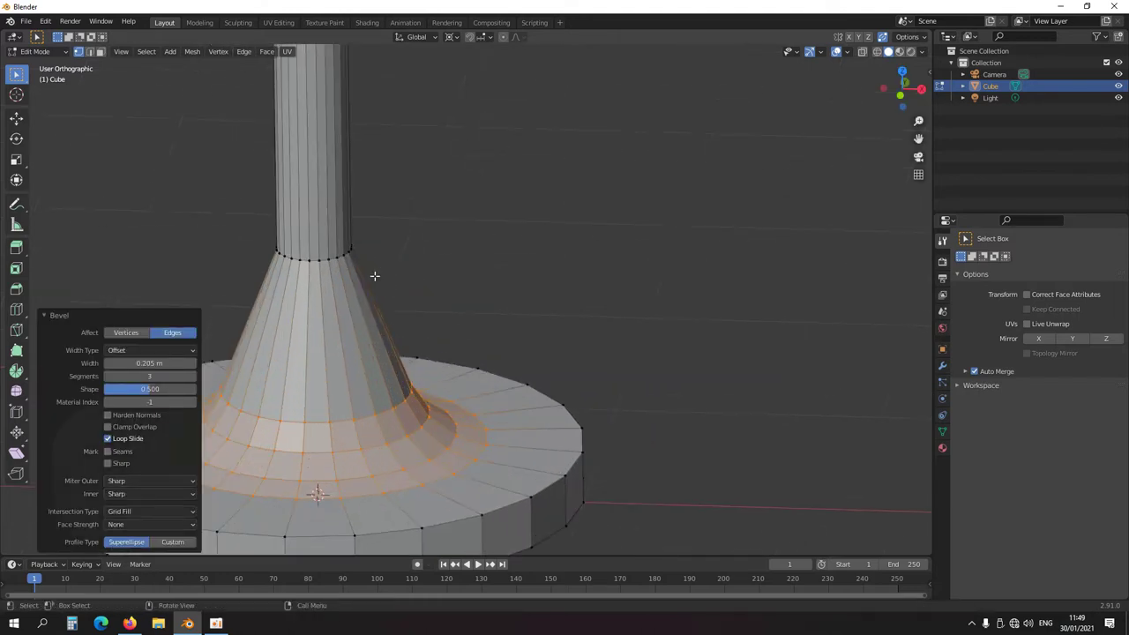
pyautogui.keyDown('alt'); pyautogui.click(332, 258); pyautogui.keyUp('alt')
pyautogui.scroll(-3, 332, 258)
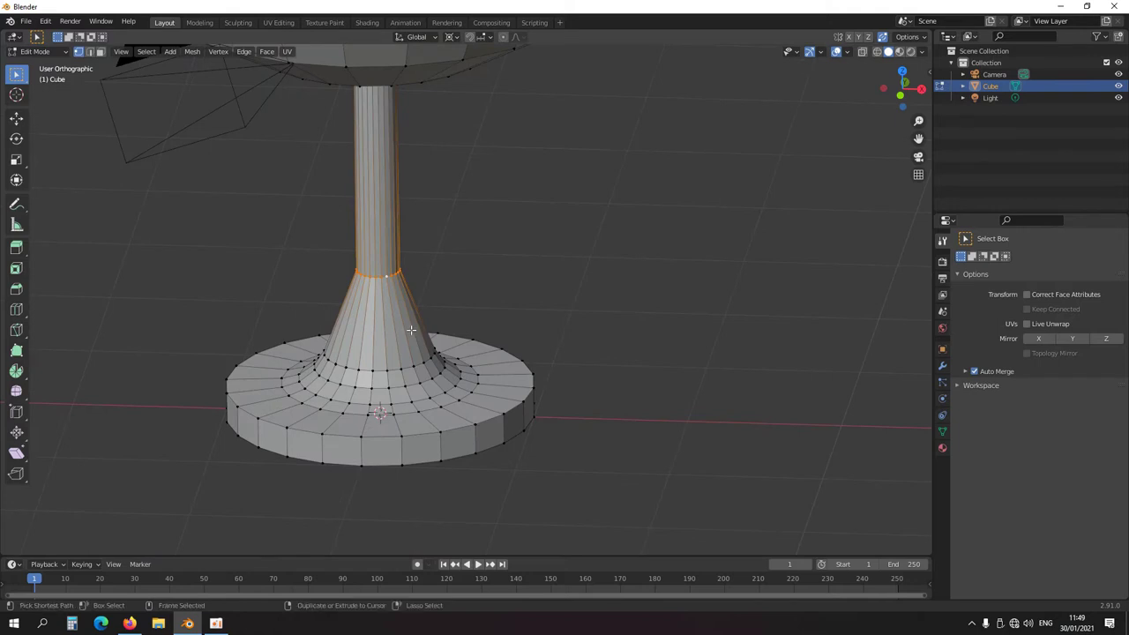
pyautogui.hotkey('ctrl', 'b')
pyautogui.click(450, 382)
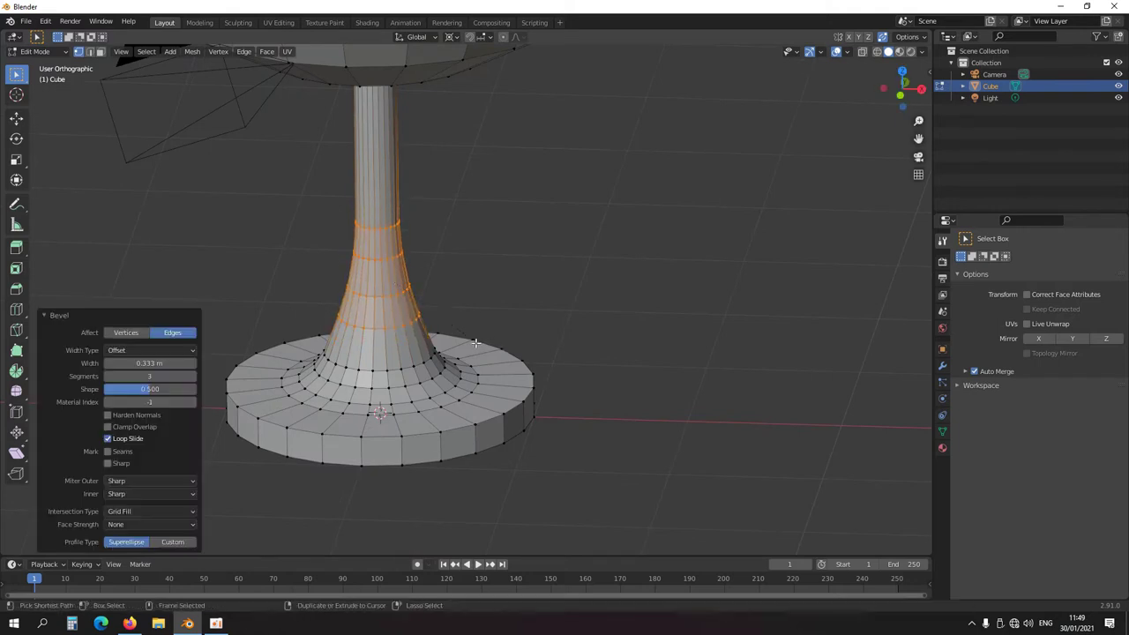
# Bevel the foot's upper outer edge about 0.13 m and its lower outer edge about 0.03 m, each with 2 segments
pyautogui.keyDown('alt'); pyautogui.click(485, 426); pyautogui.keyUp('alt')
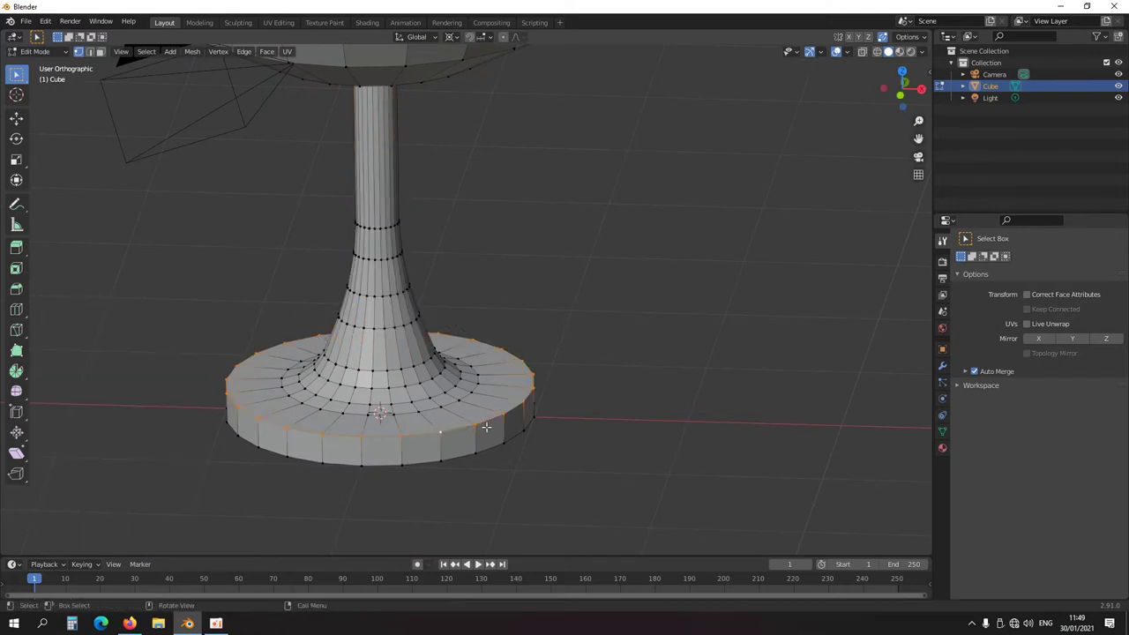
pyautogui.hotkey('ctrl', 'b')
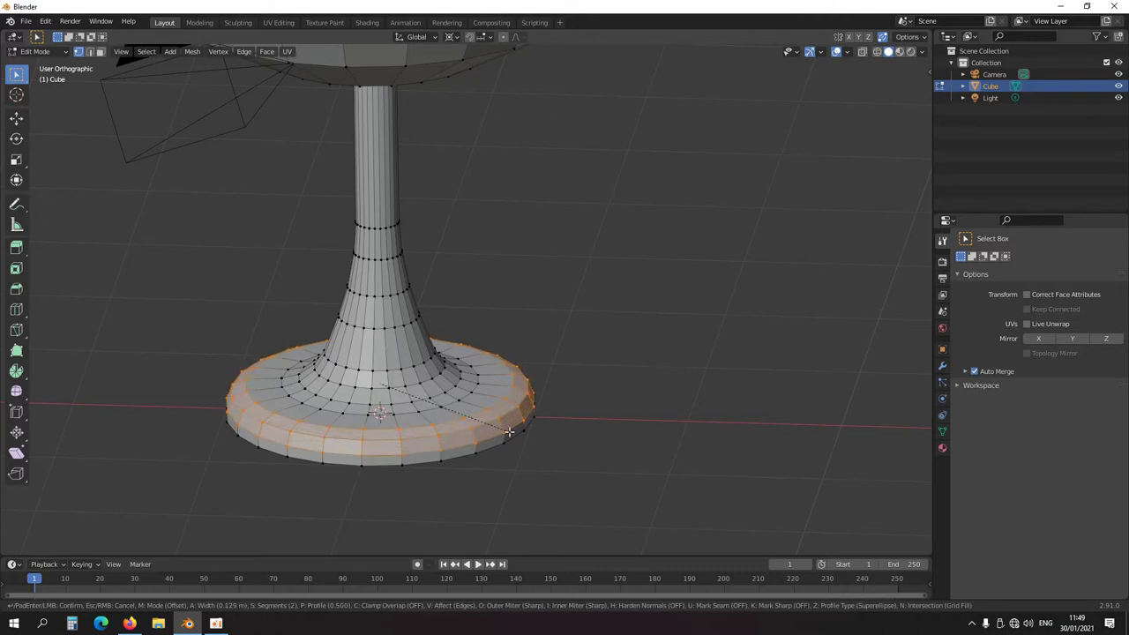
pyautogui.click(510, 429)
pyautogui.hotkey('alt', 'a')
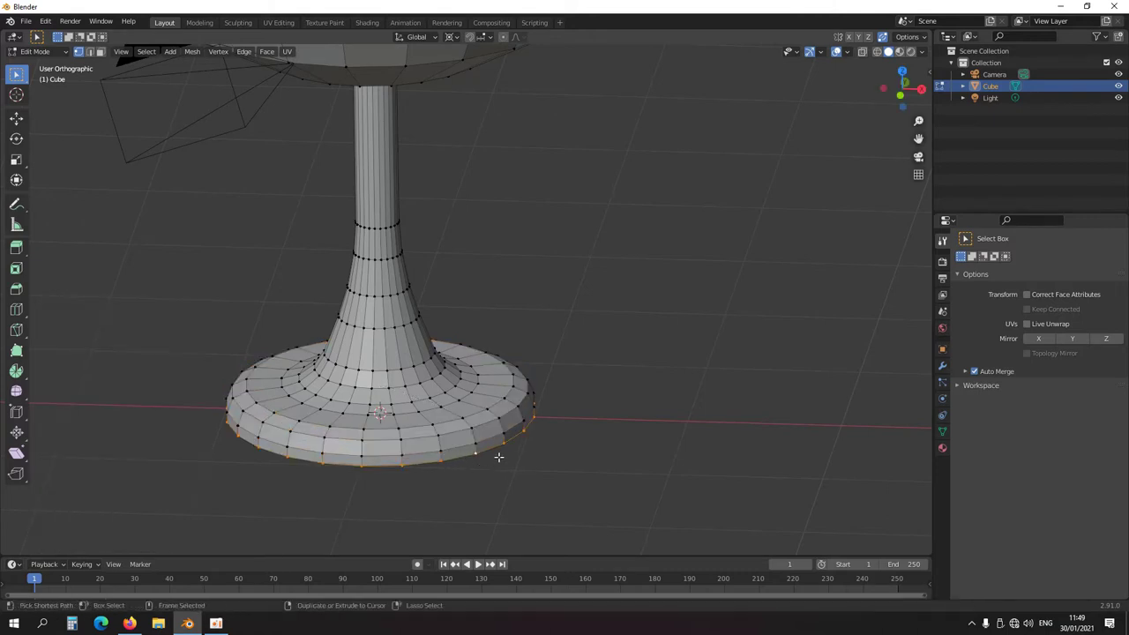
pyautogui.keyDown('alt'); pyautogui.click(504, 454); pyautogui.keyUp('alt')
pyautogui.hotkey('ctrl', 'b')
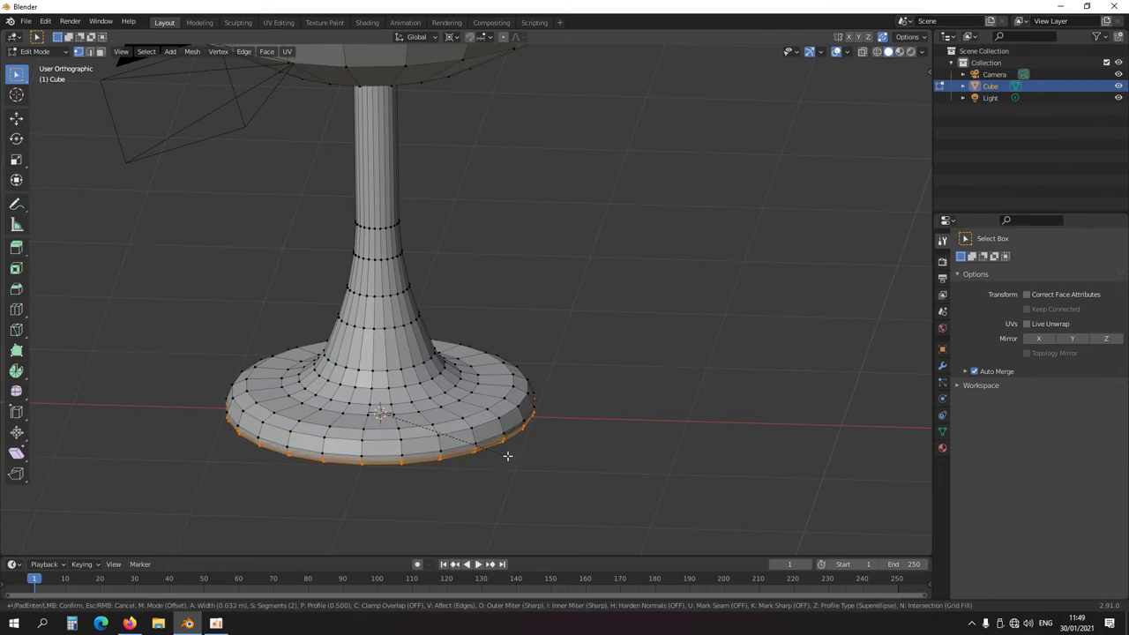
pyautogui.scroll(-1, 507, 456)
pyautogui.click(501, 456)
# Examine the finished bottle and glass side by side in Object Mode, then return to Edit Mode
pyautogui.moveTo(499, 456); pyautogui.dragTo(441, 388, button='middle')
pyautogui.scroll(-4, 437, 375)
pyautogui.keyDown('shift'); pyautogui.moveTo(423, 346); pyautogui.dragTo(410, 464, button='middle'); pyautogui.keyUp('shift')
pyautogui.moveTo(417, 388); pyautogui.dragTo(427, 429, button='middle')
pyautogui.scroll(-4, 478, 371)
pyautogui.scroll(-3, 427, 428)
pyautogui.press('Tab')
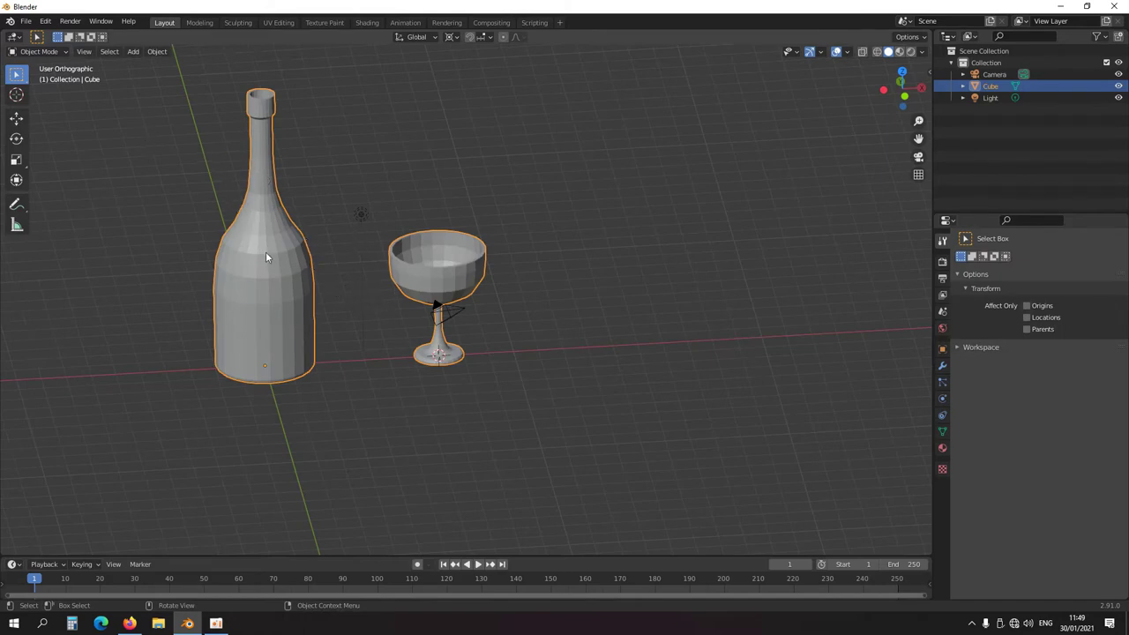
pyautogui.press('Tab')
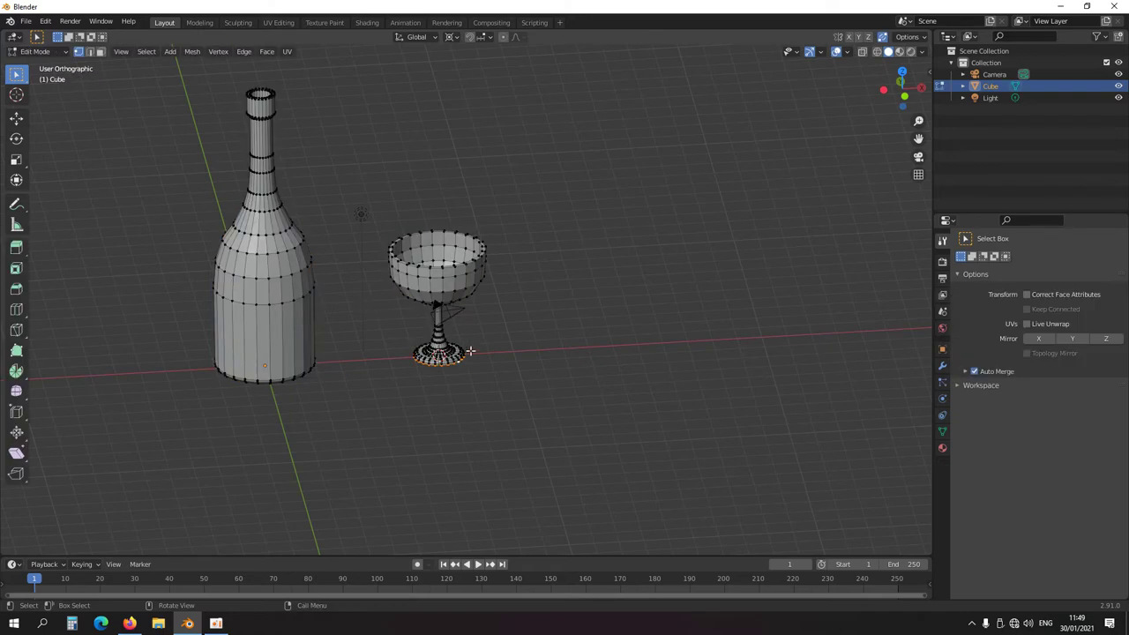
# Duplicate the vertex at the centre of the glass's underside and place the copy 5 m along the X axis
pyautogui.keyDown('shift'); pyautogui.moveTo(507, 354); pyautogui.dragTo(401, 374, button='middle'); pyautogui.keyUp('shift')
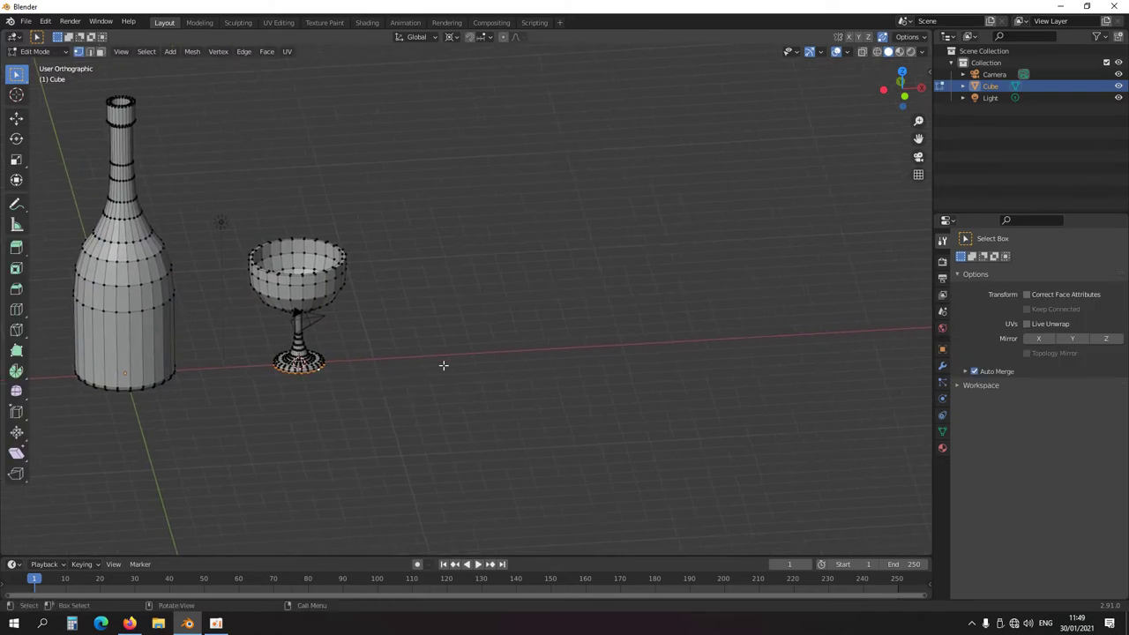
pyautogui.scroll(4, 464, 394)
pyautogui.keyDown('alt'); pyautogui.moveTo(464, 393); pyautogui.dragTo(395, 347, button='middle'); pyautogui.keyUp('alt')
pyautogui.scroll(-4, 461, 341)
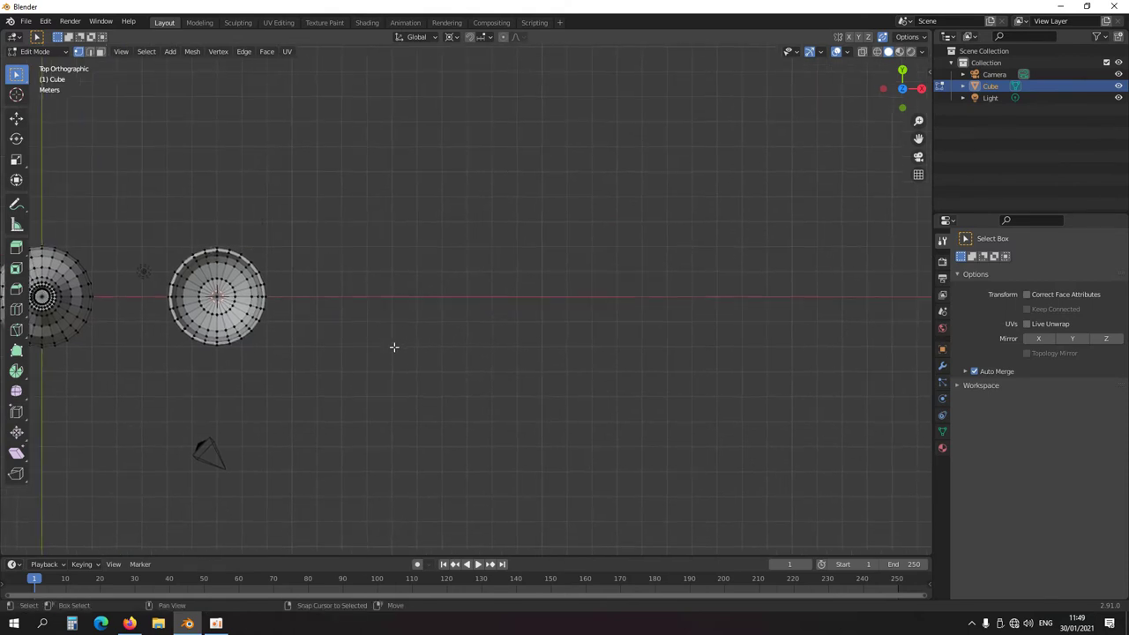
pyautogui.hotkey('shift', 'z')
pyautogui.keyDown('alt'); pyautogui.moveTo(429, 354); pyautogui.dragTo(427, 400, button='middle'); pyautogui.keyUp('alt')
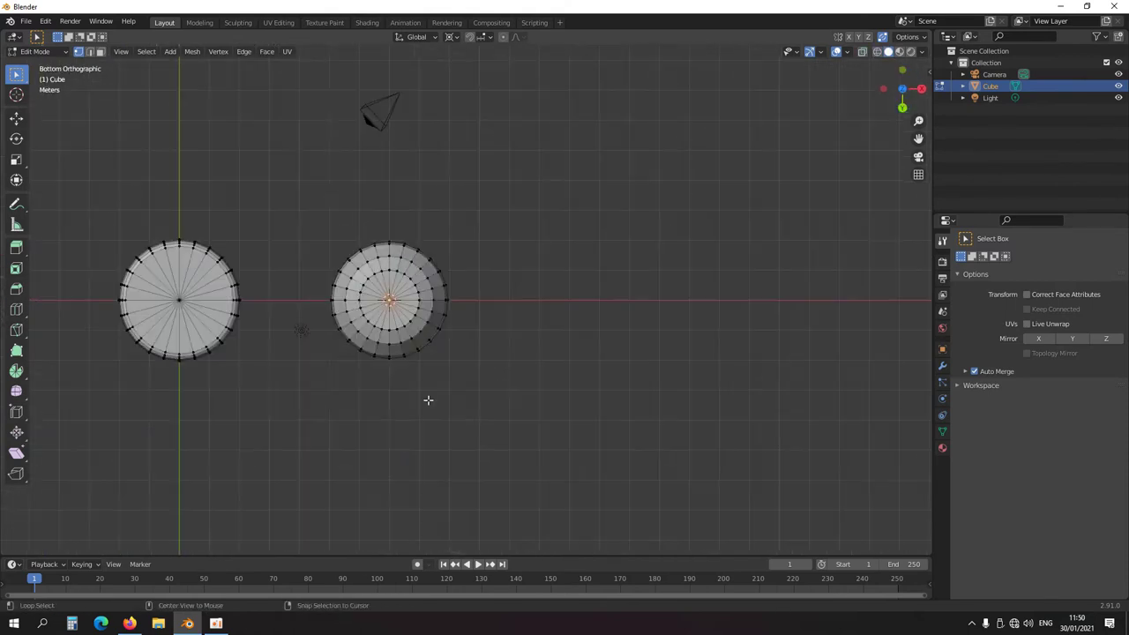
pyautogui.hotkey('shift', 'd')
pyautogui.press('x')
pyautogui.press('5')
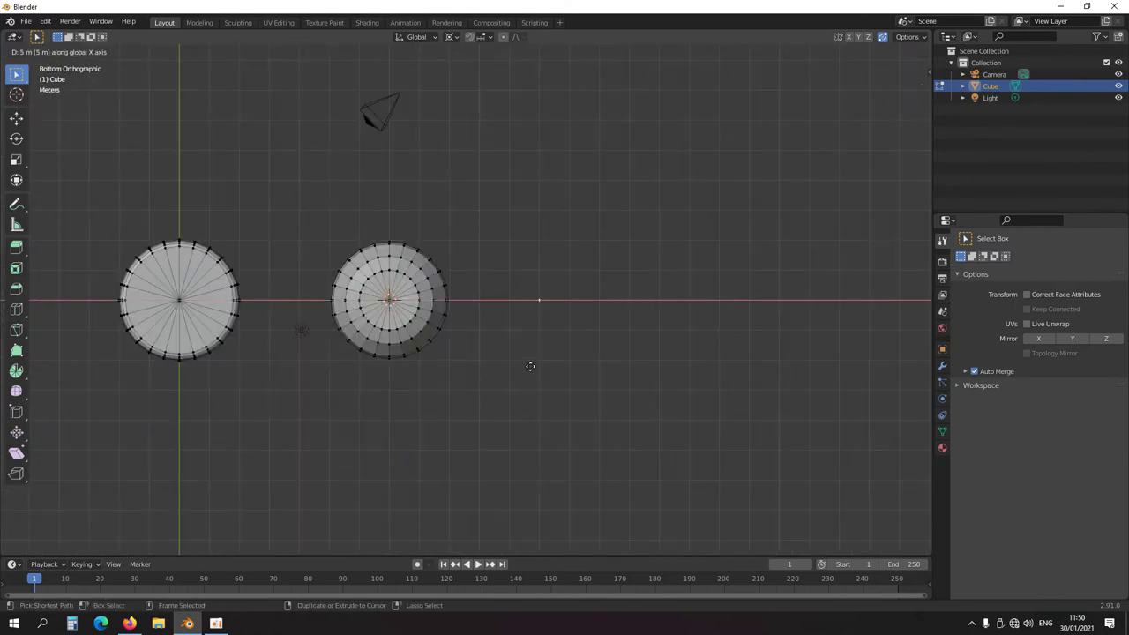
pyautogui.press('Return')
# Snap the 3D cursor to the duplicated vertex in top view and move the vertex away from the cursor
pyautogui.press('KP_7')
pyautogui.keyDown('shift'); pyautogui.moveTo(601, 400); pyautogui.dragTo(517, 383, button='middle'); pyautogui.keyUp('shift')
pyautogui.scroll(6, 479, 356)
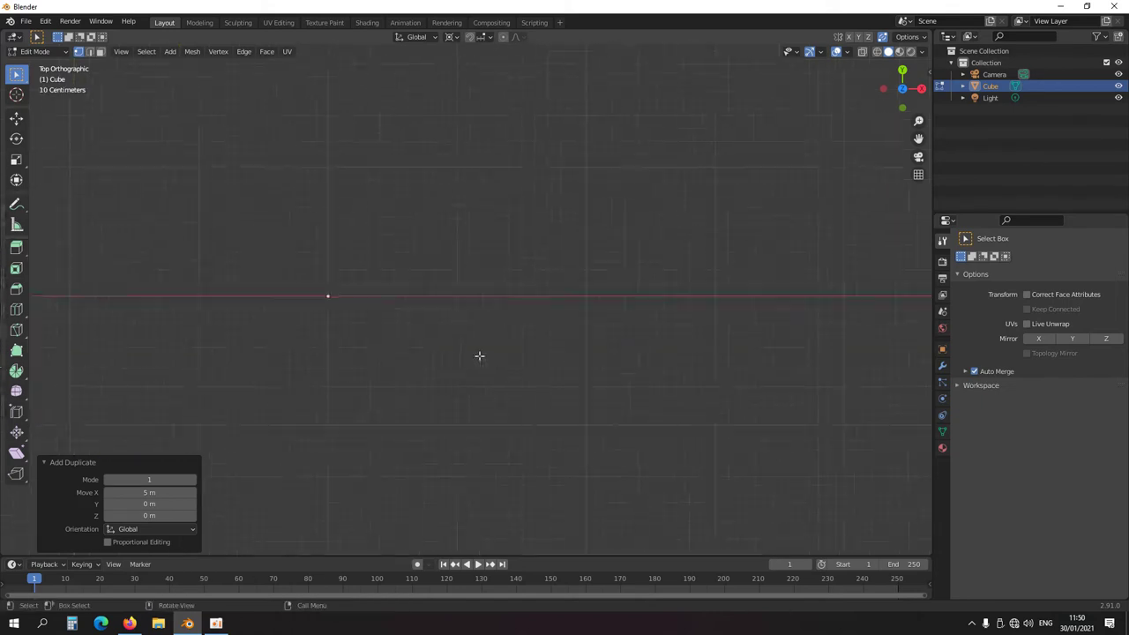
pyautogui.hotkey('shift', 's')
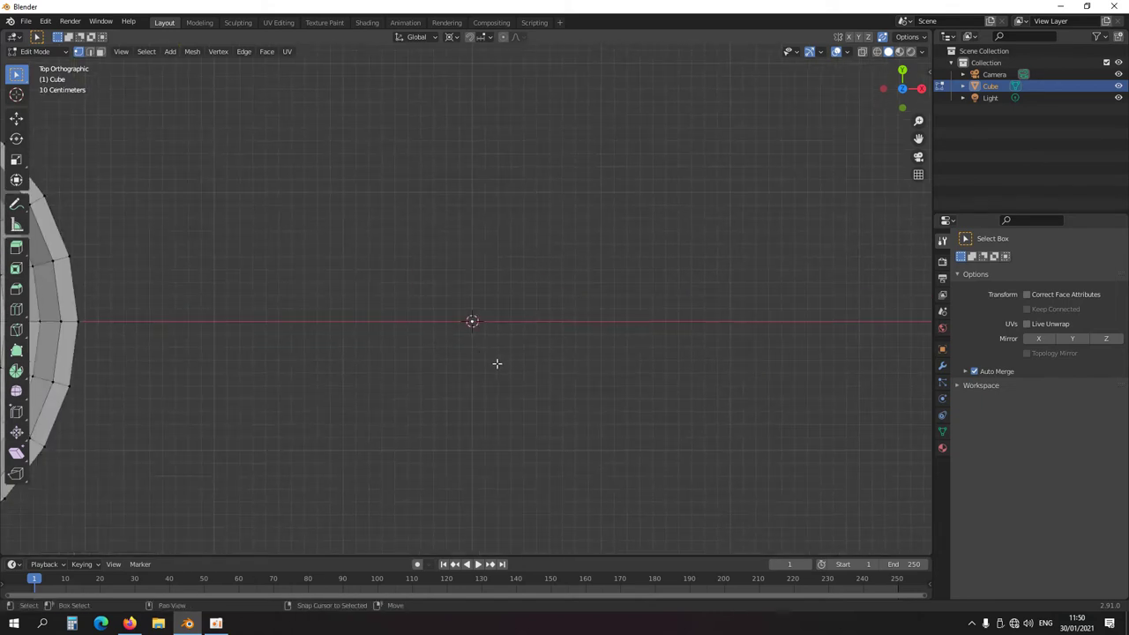
pyautogui.press('g')
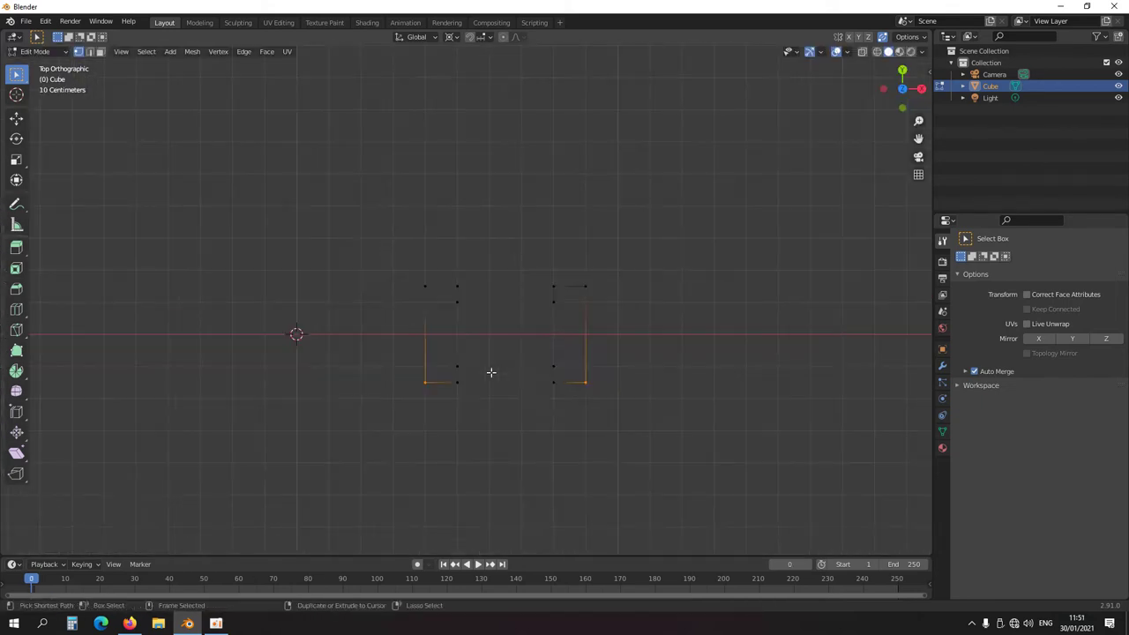
# Grow the selection until the whole closed profile beside the 3D cursor is selected
pyautogui.press('ctrl+KP_Add')
pyautogui.press('ctrl+KP_Add')
pyautogui.press('ctrl+KP_Add')
pyautogui.scroll(-4, 492, 372)
pyautogui.scroll(-2, 477, 370)
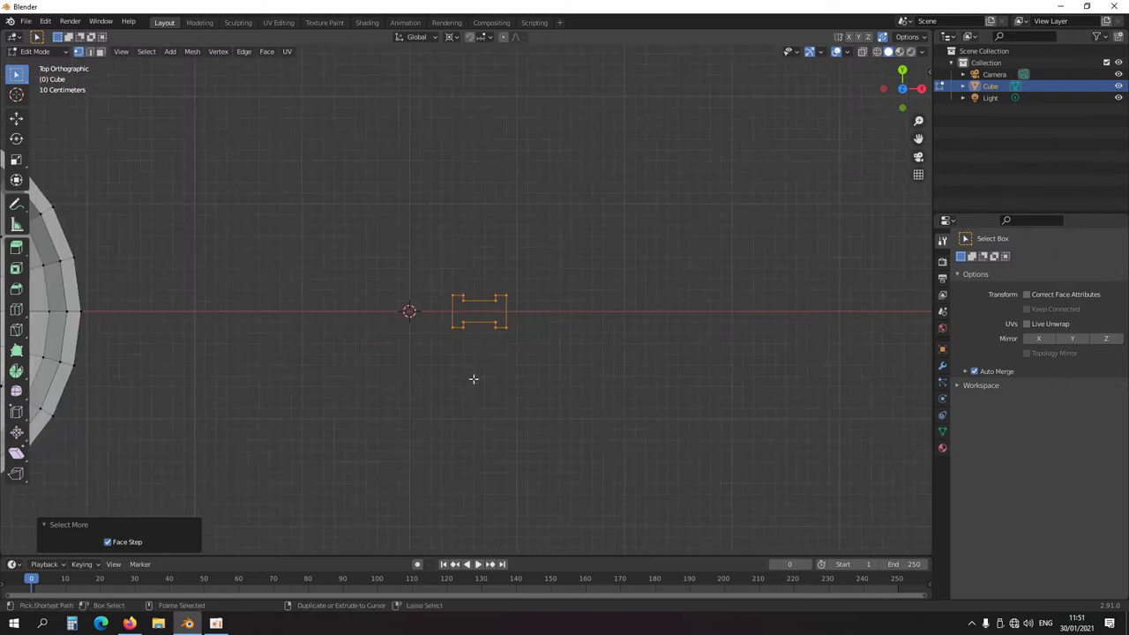
# Spin the closed profile 360° around the 3D cursor in front view, using 24 steps
pyautogui.press('KP_1')
pyautogui.keyDown('ctrl'); pyautogui.middleClick(484, 397); pyautogui.keyUp('ctrl')
pyautogui.scroll(-7, 483, 397)
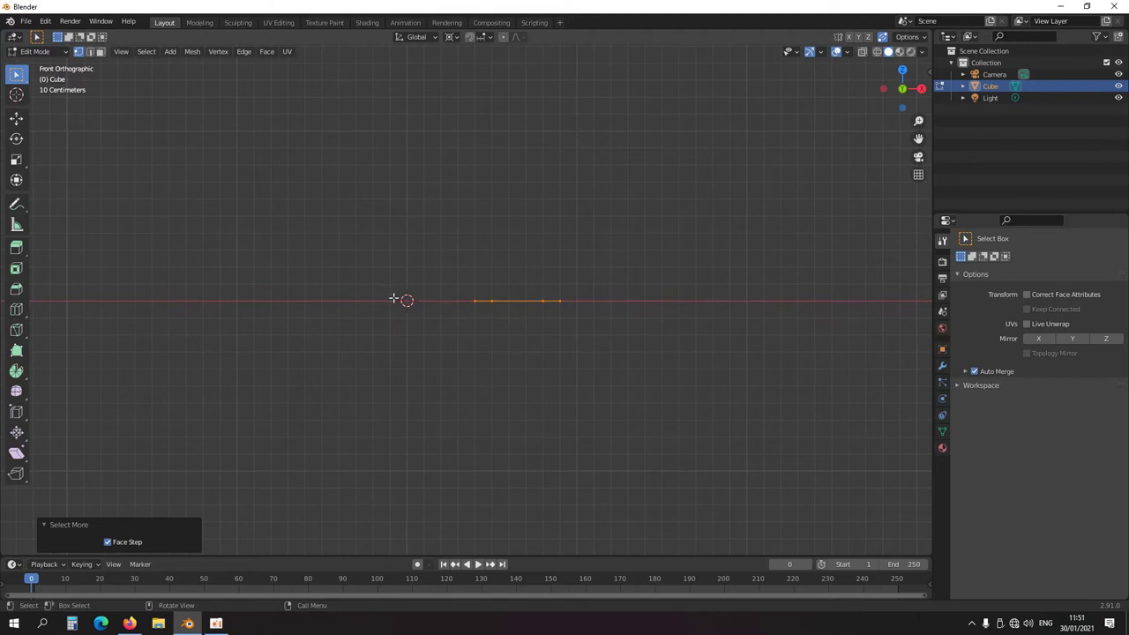
pyautogui.click(193, 51)
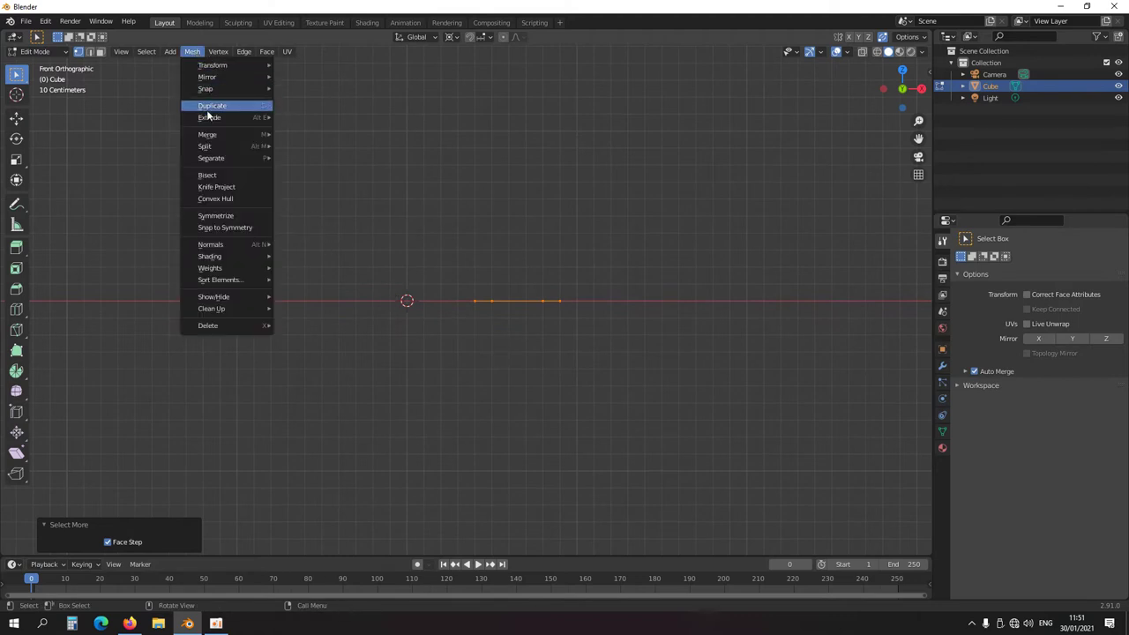
pyautogui.moveTo(225, 122)
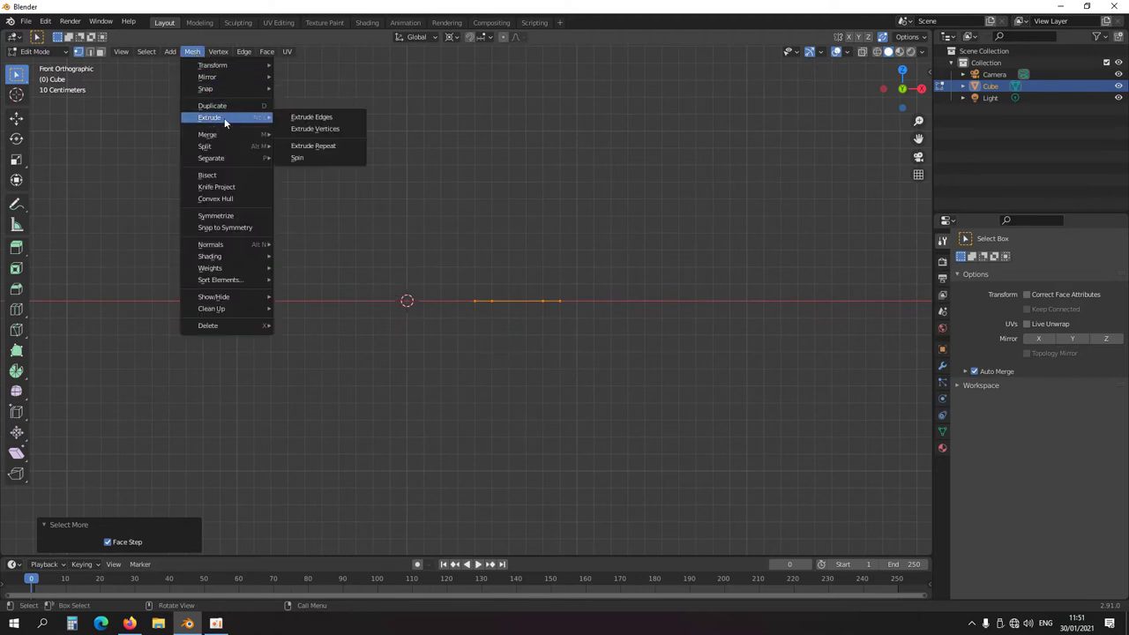
pyautogui.click(302, 158)
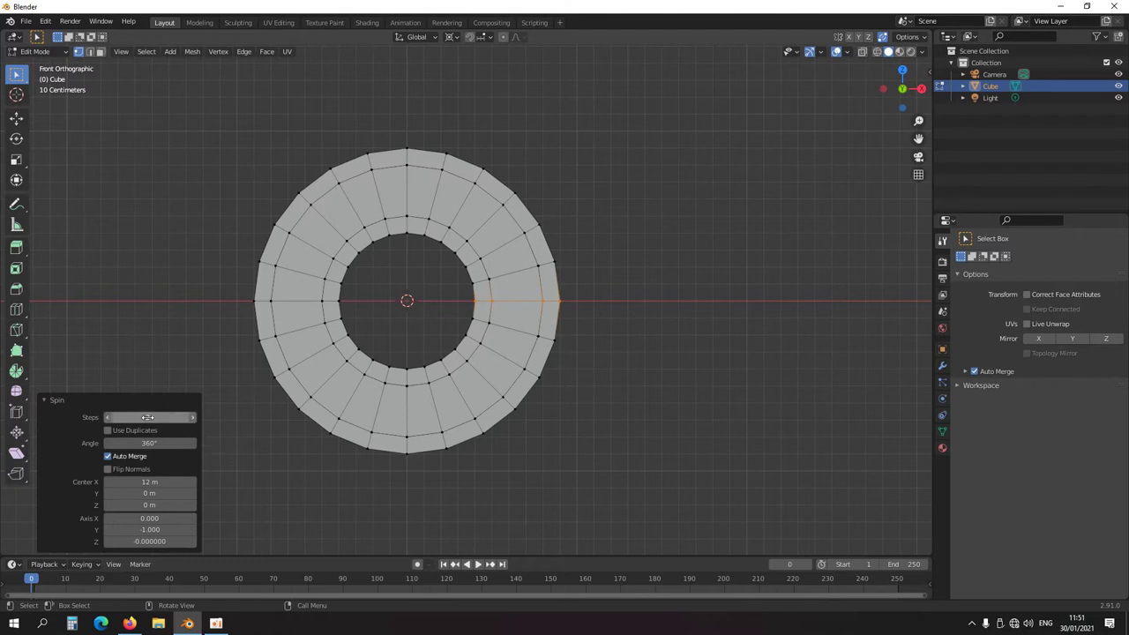
pyautogui.scroll(-6, 415, 352)
pyautogui.scroll(6, 439, 330)
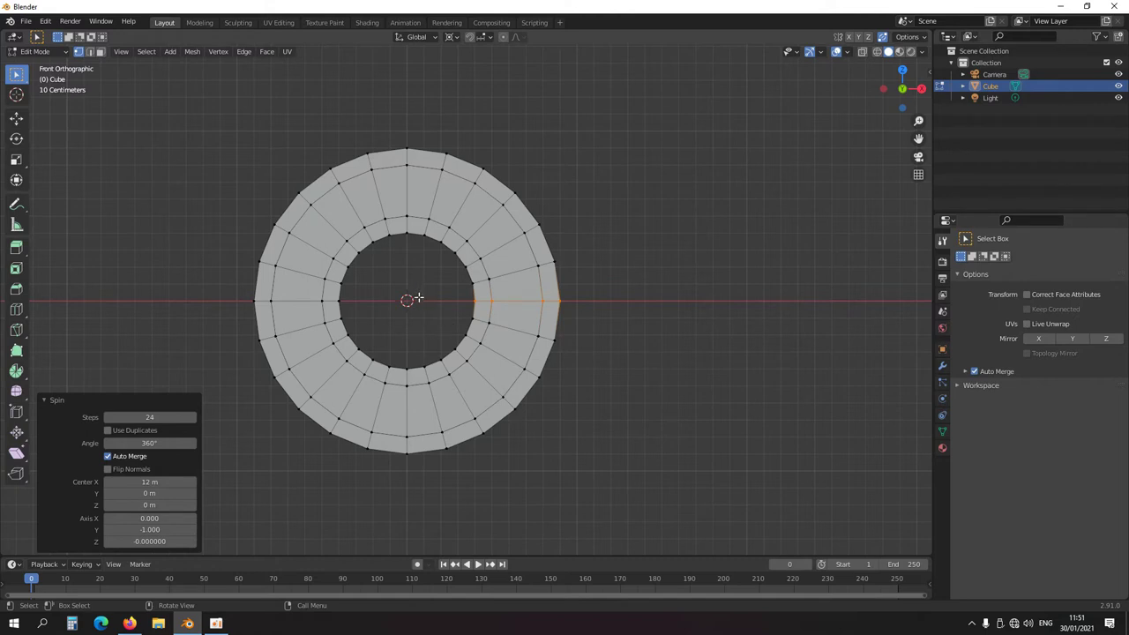
# Assign the shortcut Alt+R to the Spin command
pyautogui.click(192, 52)
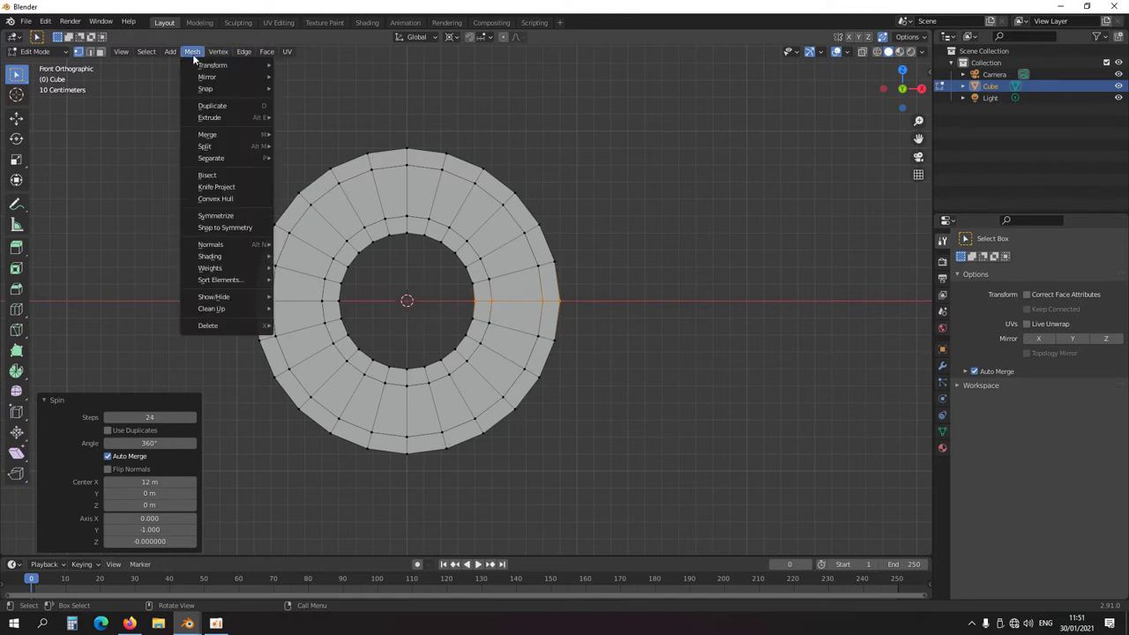
pyautogui.moveTo(220, 118)
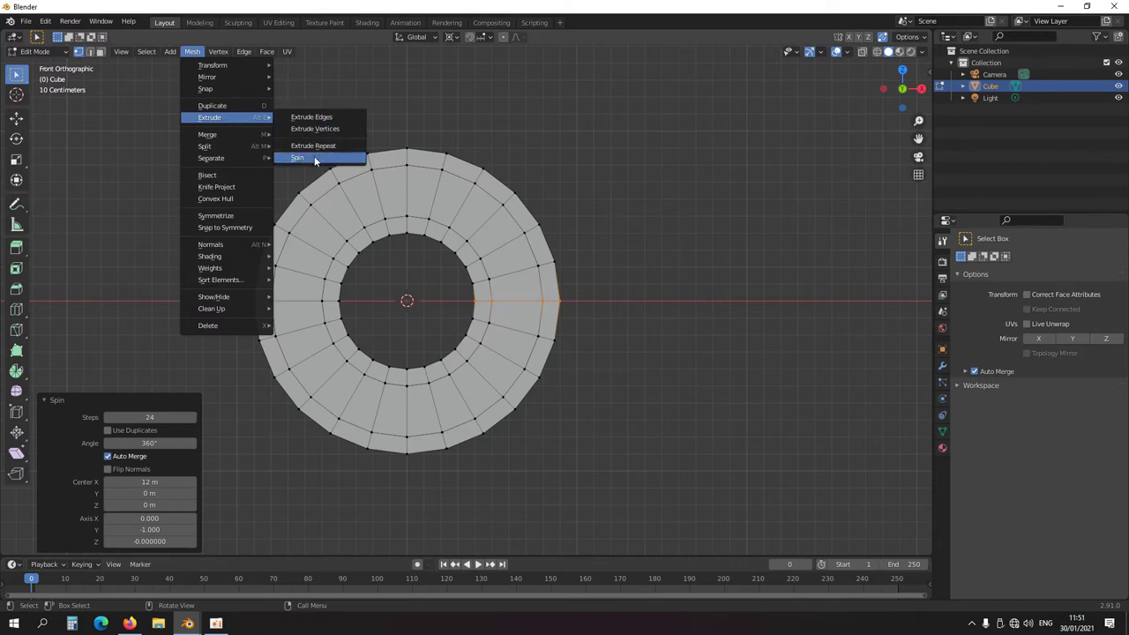
pyautogui.rightClick(313, 161)
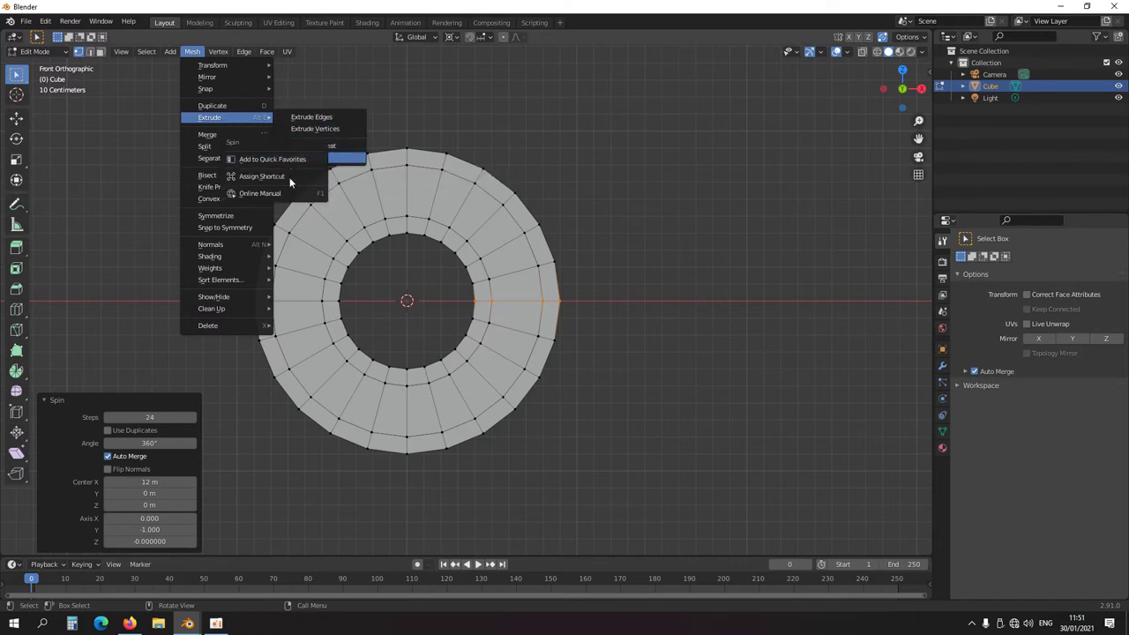
pyautogui.click(280, 174)
pyautogui.hotkey('alt', 'r')
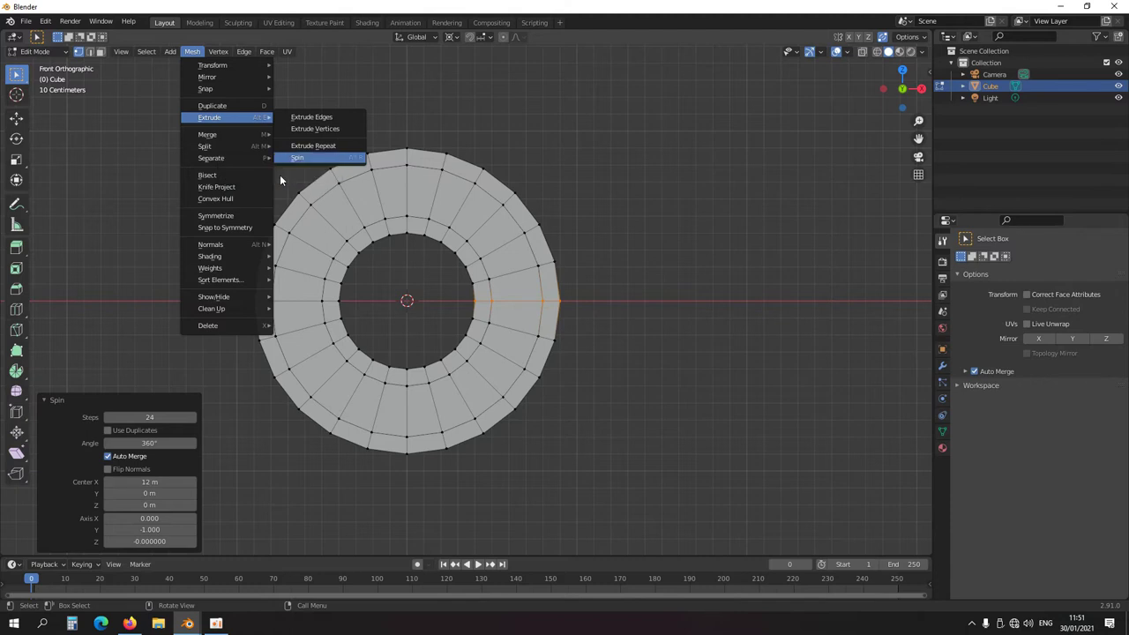
# Delete the spun ring apart from its profile, then reselect the profile and spin it 360° again in 24 steps
pyautogui.press('a')
pyautogui.press('x')
pyautogui.click(550, 312)
pyautogui.moveTo(603, 314); pyautogui.dragTo(427, 277)
pyautogui.moveTo(506, 295)
pyautogui.mouseDown(button='middle')
pyautogui.moveTo(496, 327)
pyautogui.moveTo(499, 302)
pyautogui.mouseUp(button='middle')
pyautogui.hotkey('alt', 'r')
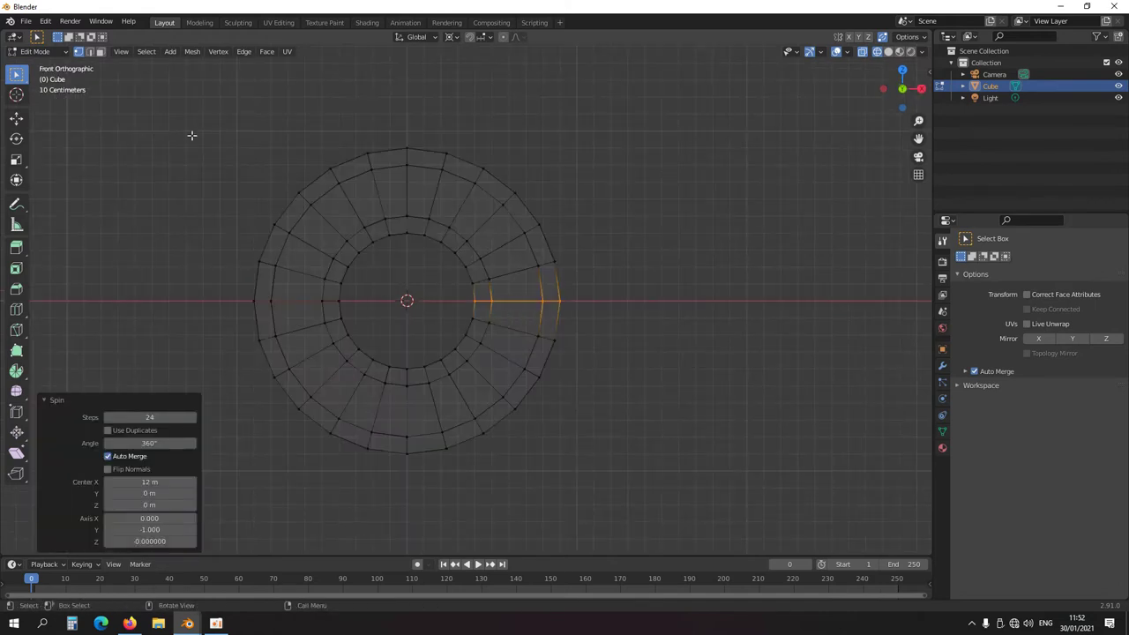
# Find the Spin command in the keymap preferences and set the angle of its Alt+R shortcut to 90°
pyautogui.hotkey('ctrl', ',')
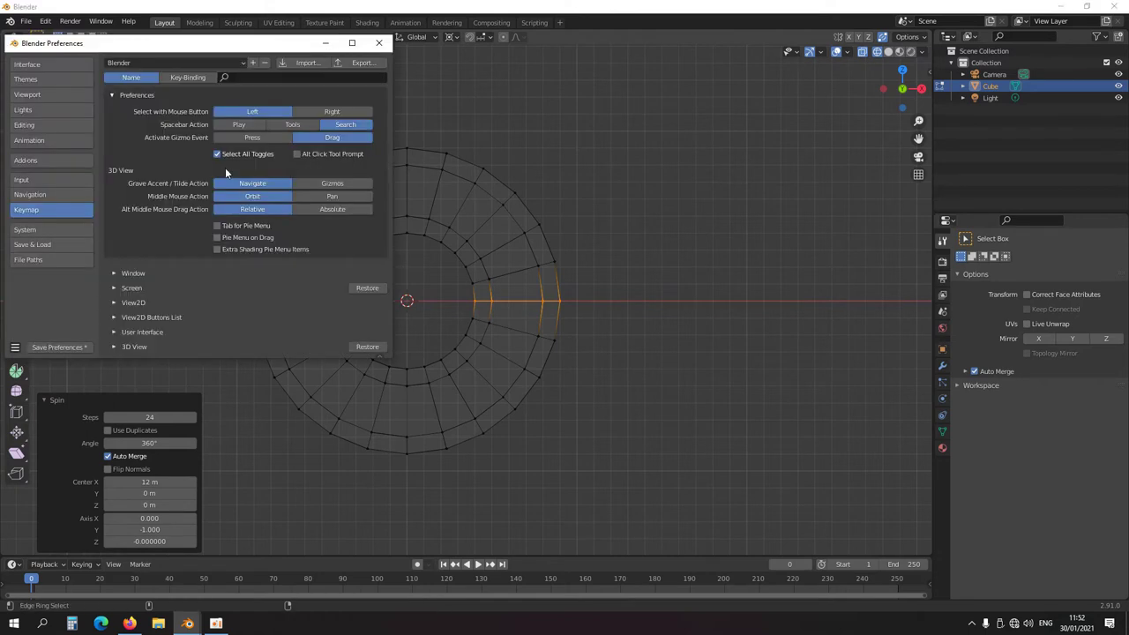
pyautogui.click(234, 76)
pyautogui.write('alt r')
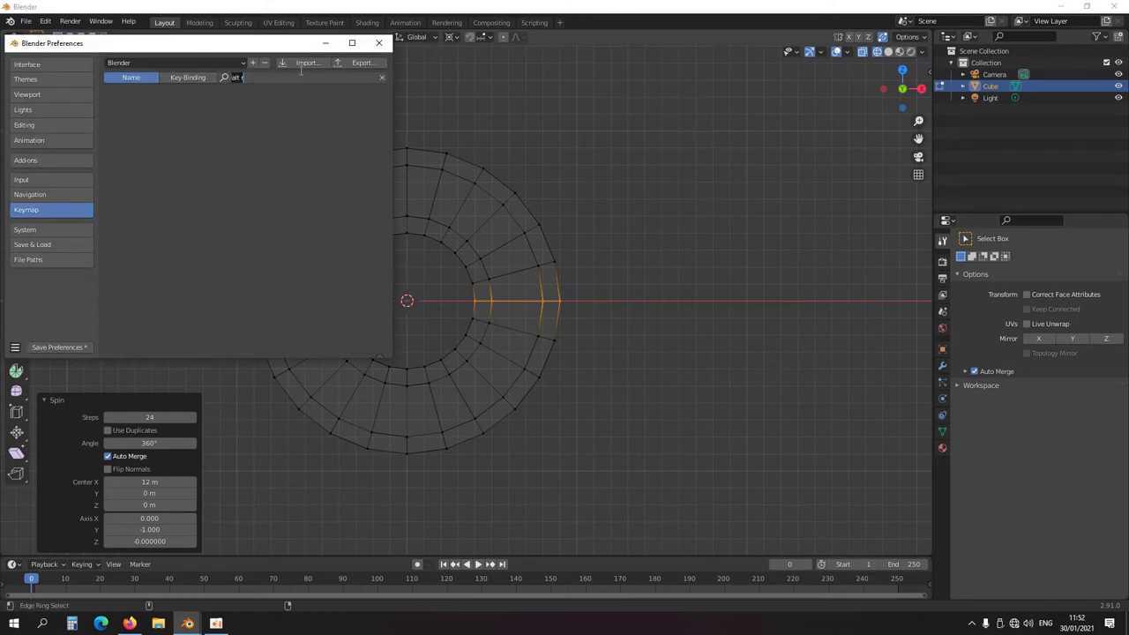
pyautogui.press('BackSpace')
pyautogui.press('BackSpace')
pyautogui.press('BackSpace')
pyautogui.press('BackSpace')
pyautogui.press('BackSpace')
pyautogui.write('spin')
pyautogui.press('Return')
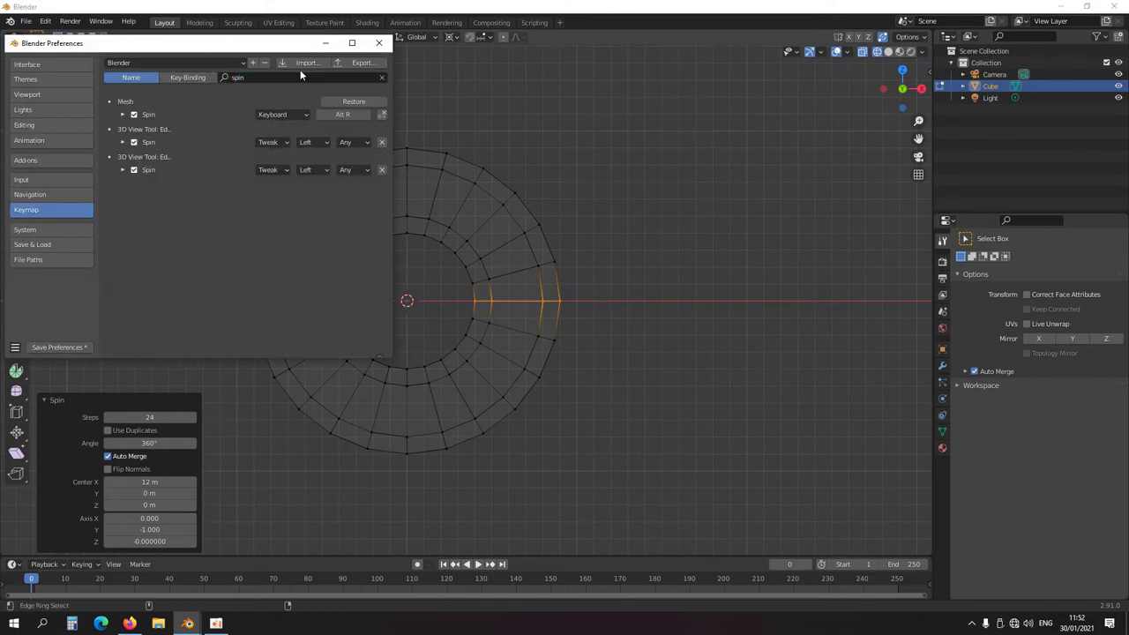
pyautogui.click(122, 116)
pyautogui.click(212, 217)
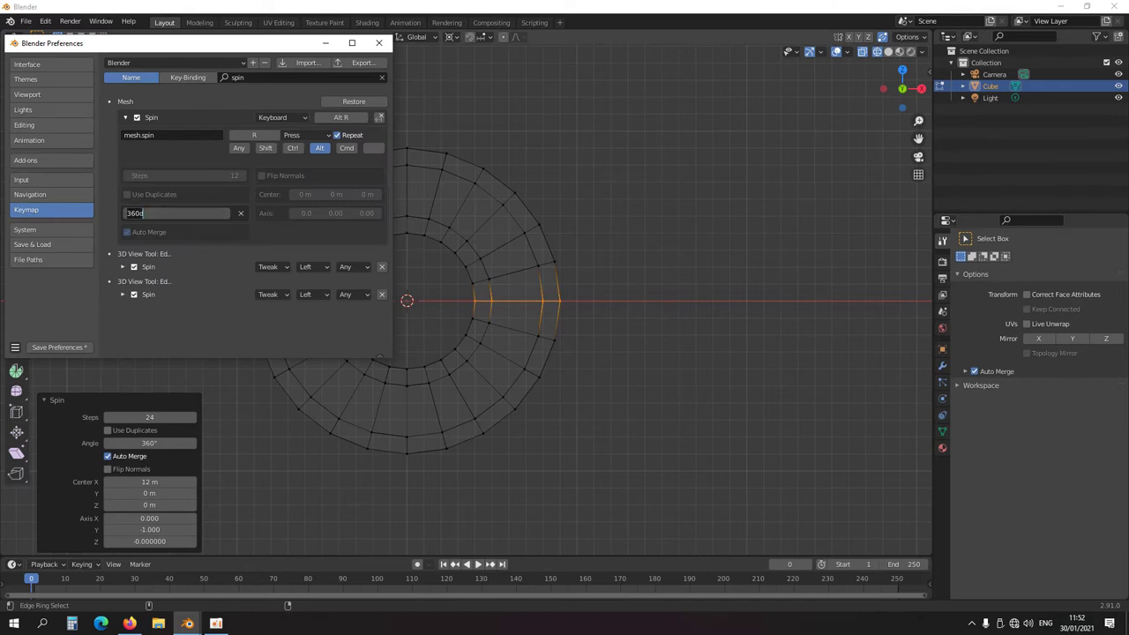
pyautogui.write('90')
pyautogui.press('Return')
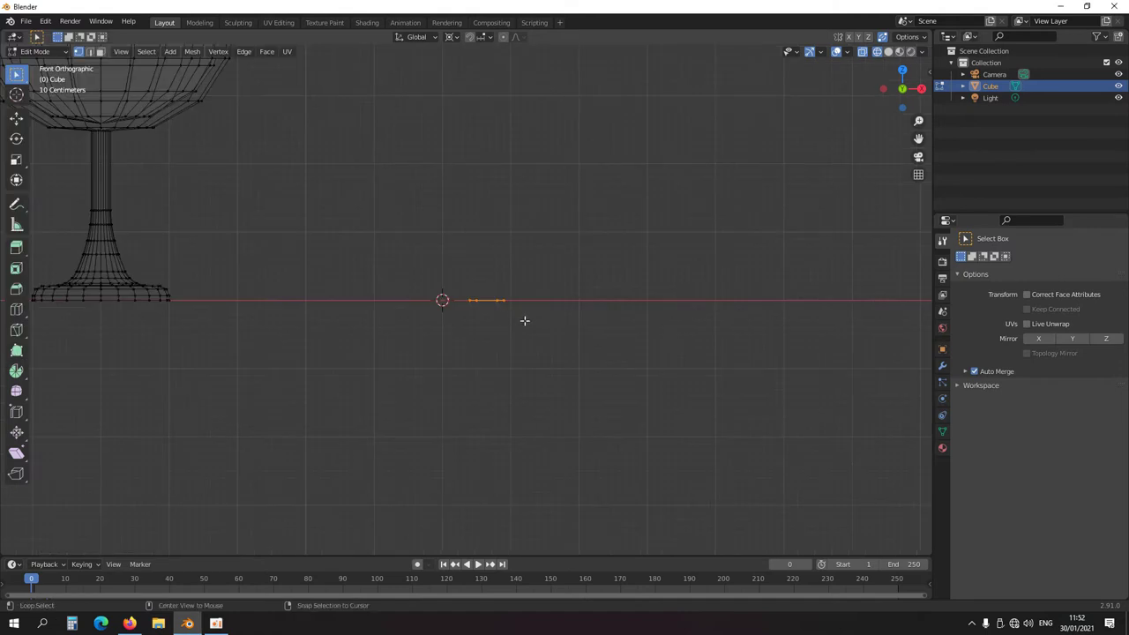
# Spin the closed profile 90° around the 3D cursor in front view, using 9 steps
pyautogui.hotkey('alt', 'r')
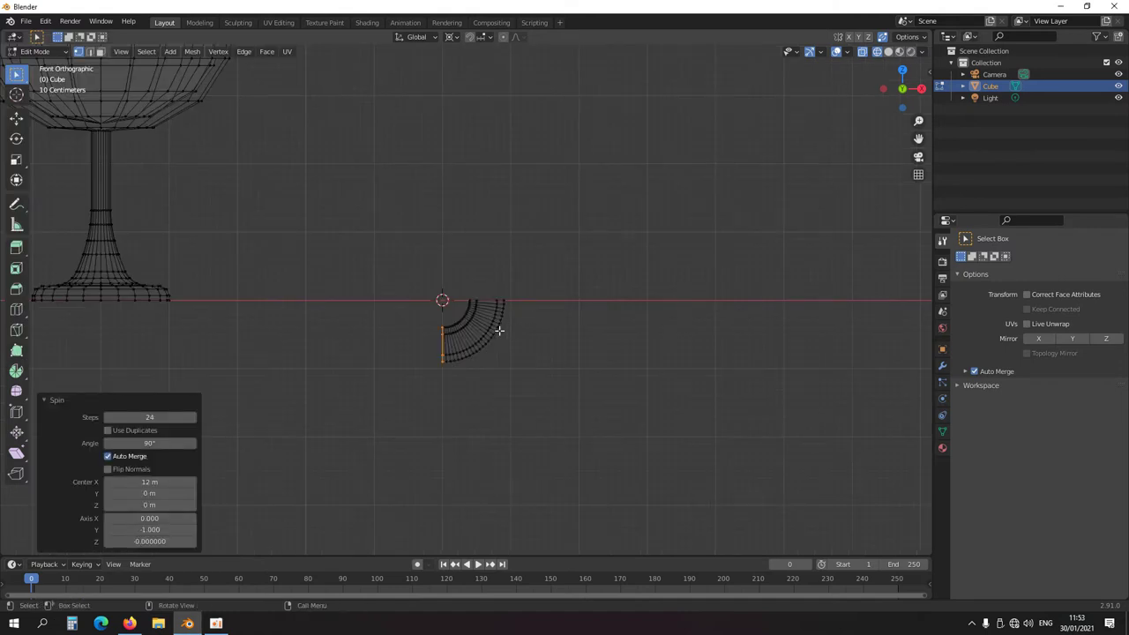
pyautogui.click(162, 418)
pyautogui.write('9')
pyautogui.press('Return')
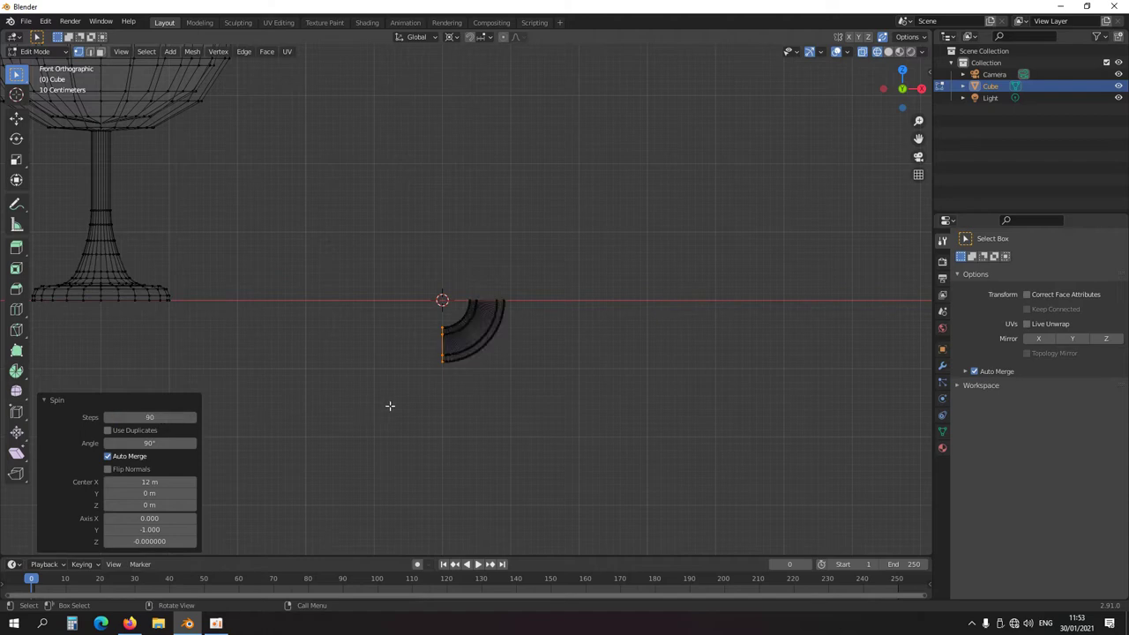
pyautogui.click(148, 429)
pyautogui.press('BackSpace')
pyautogui.press('Return')
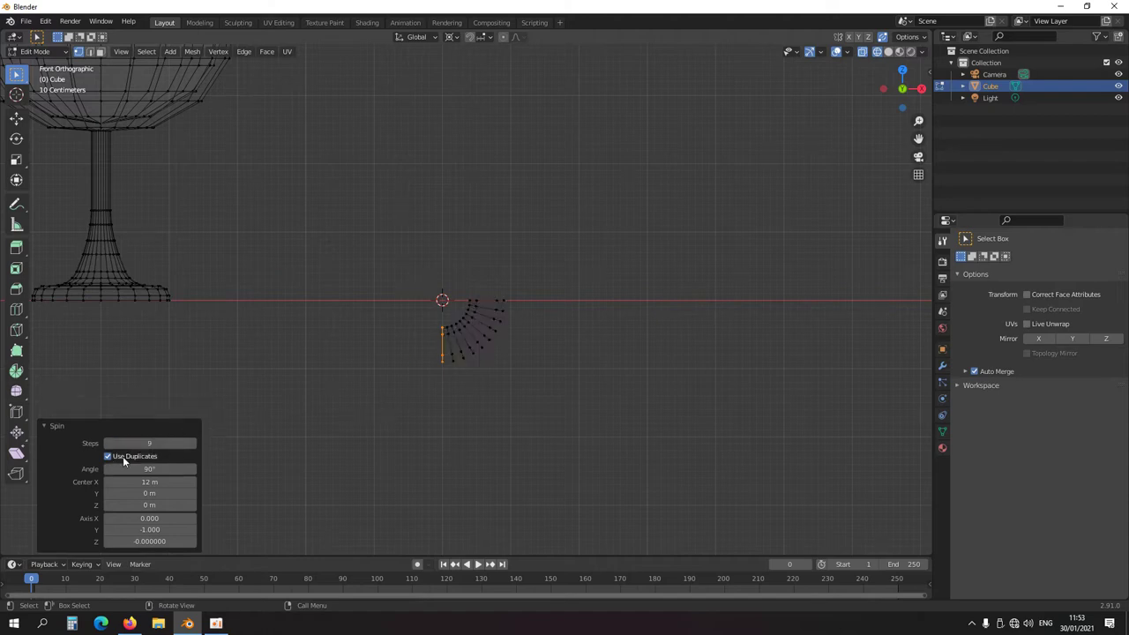
# Compare the quarter spin with and without Use Duplicates, leaving the option off
pyautogui.click(108, 456)
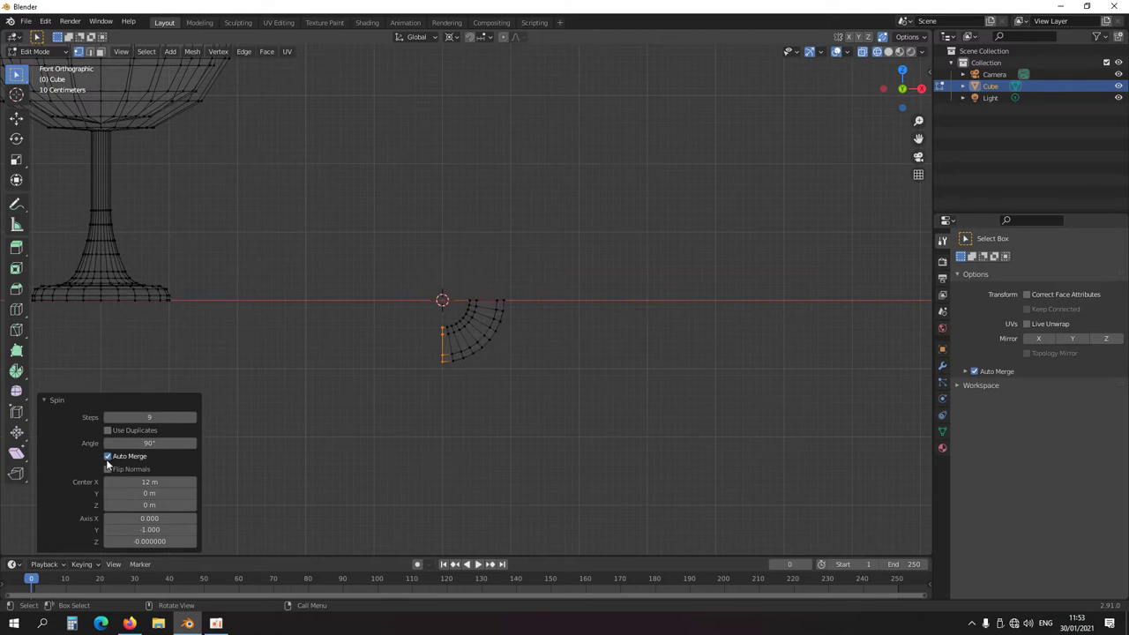
pyautogui.click(107, 431)
pyautogui.scroll(5, 598, 296)
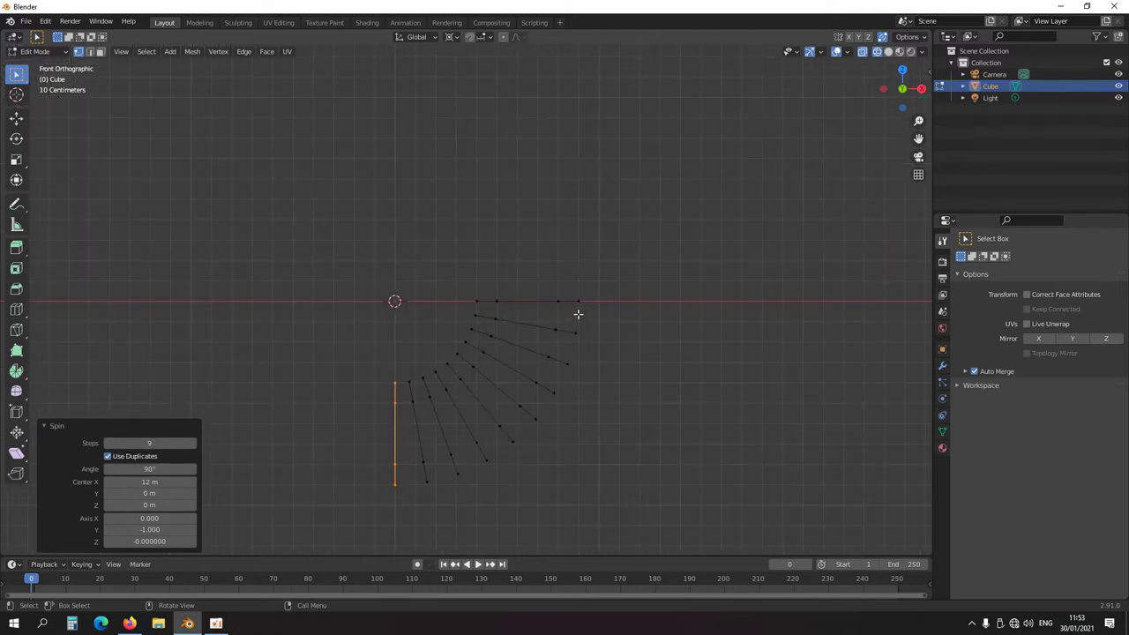
pyautogui.click(108, 455)
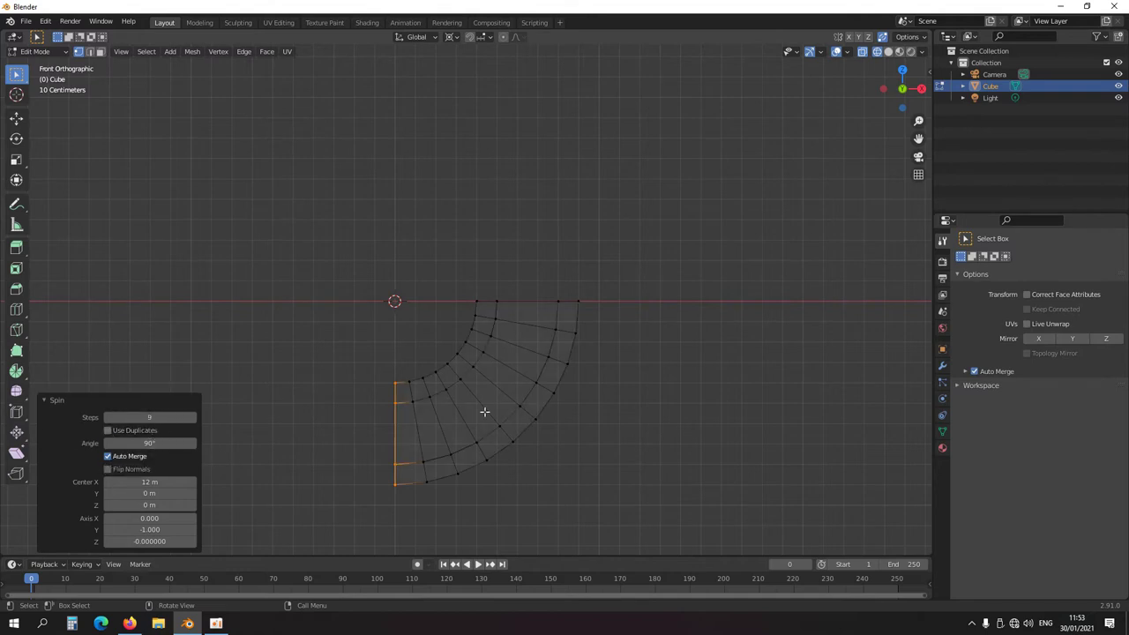
# Collapse the spin settings and repeat the 90° spin until the quarter segments form a full ring
pyautogui.scroll(-3, 577, 350)
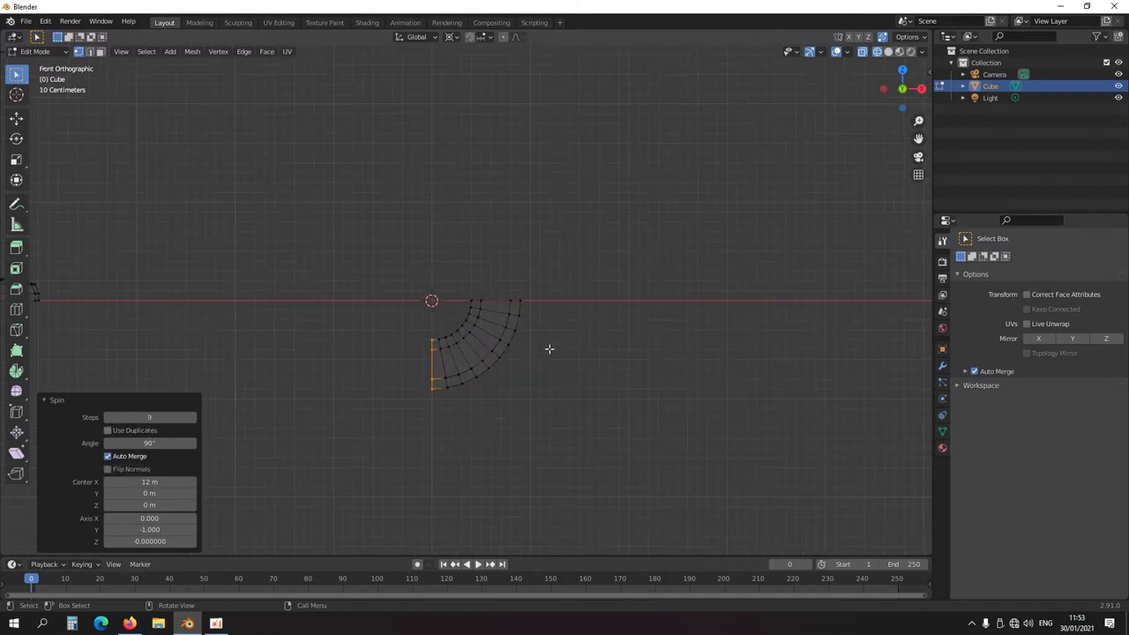
pyautogui.click(45, 399)
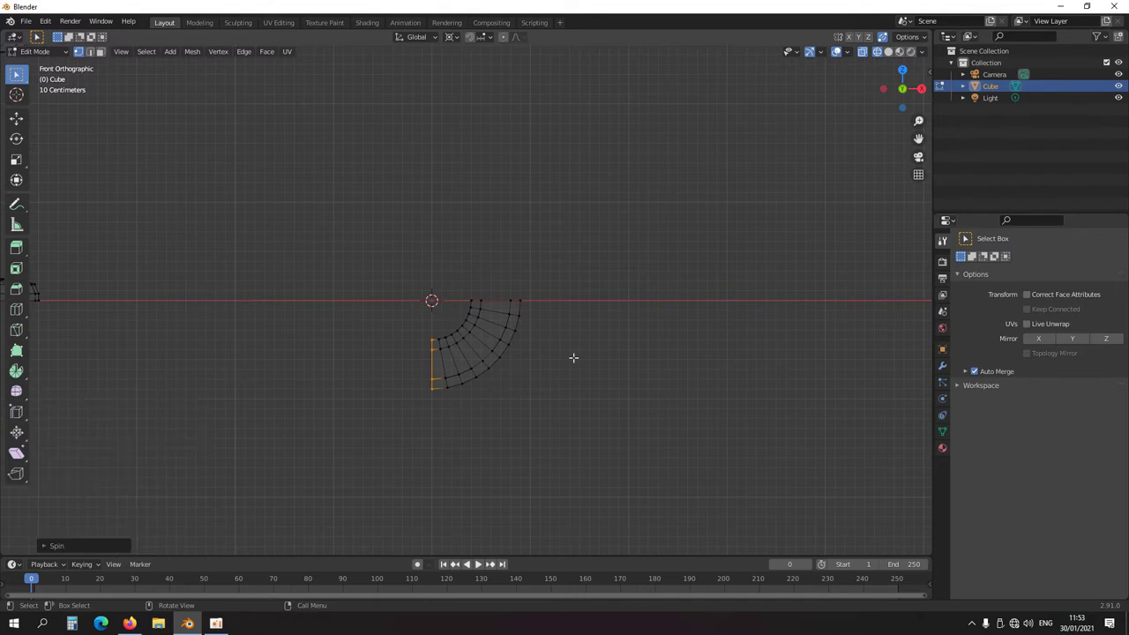
pyautogui.hotkey('shift', 'r')
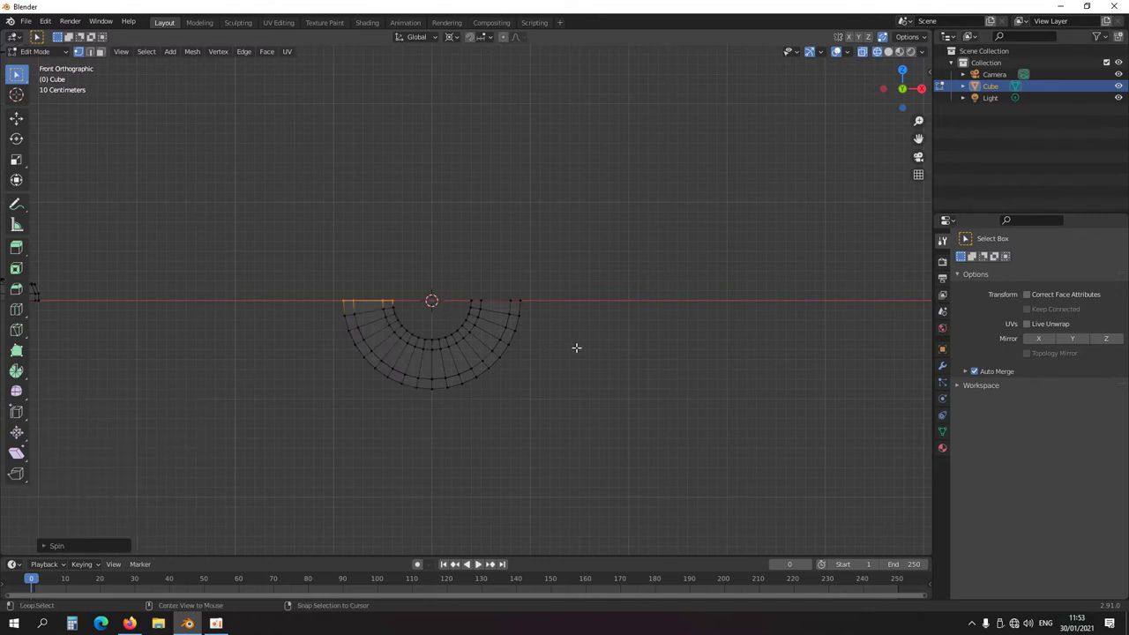
pyautogui.hotkey('alt', 'r')
pyautogui.hotkey('alt', 'r')
pyautogui.scroll(3, 542, 324)
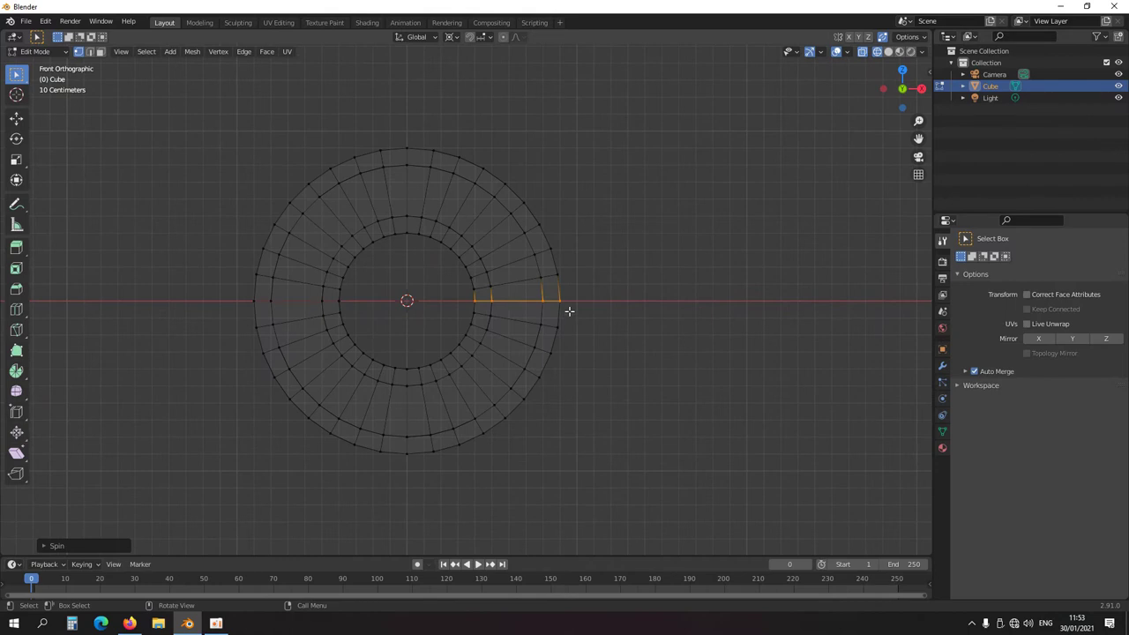
# Select the ring's seam vertices, confirm a move in place so Auto Merge welds them, and view the ring in solid shading
pyautogui.moveTo(587, 308); pyautogui.dragTo(453, 296)
pyautogui.press('g')
pyautogui.click(536, 321)
pyautogui.hotkey('shift', 'z')
pyautogui.moveTo(534, 321); pyautogui.dragTo(519, 355, button='middle')
pyautogui.scroll(-11, 417, 326)
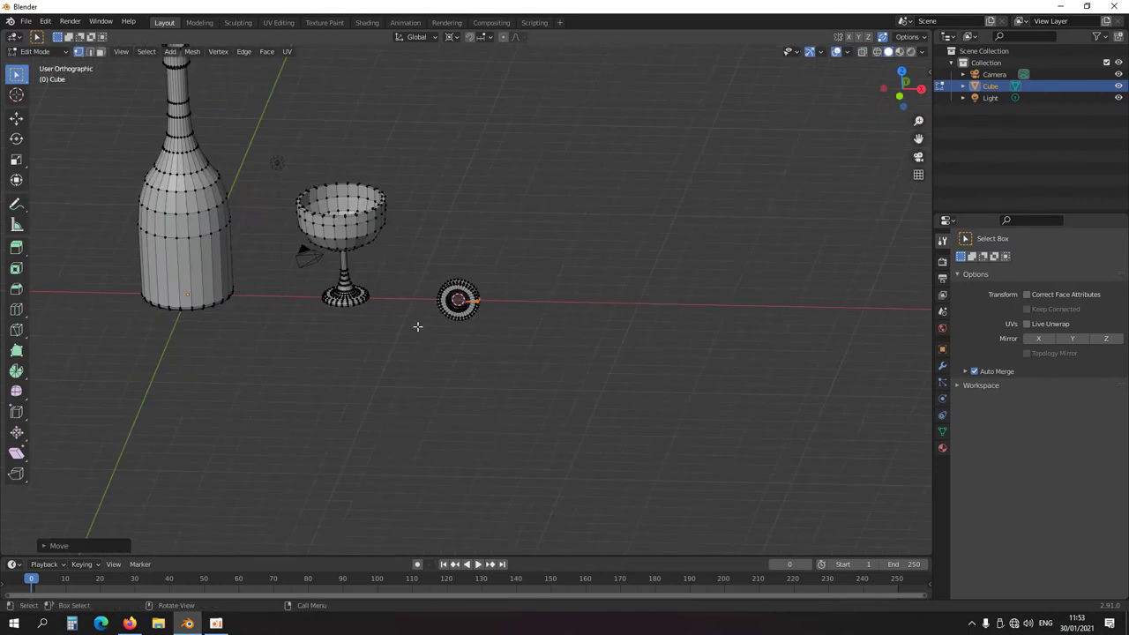
pyautogui.scroll(3, 441, 333)
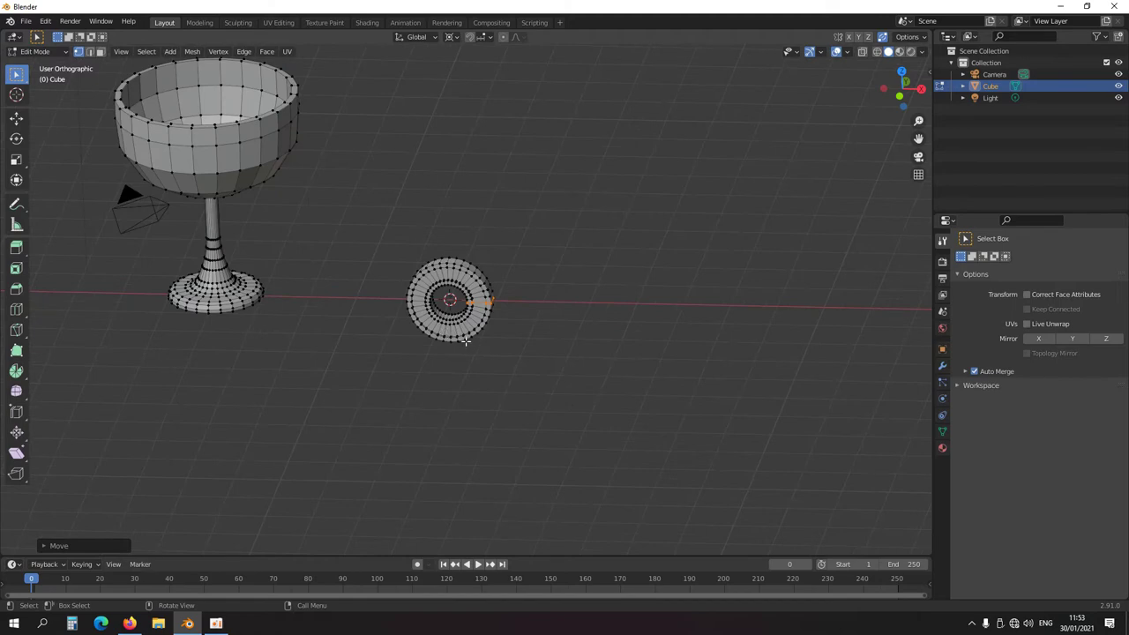
pyautogui.scroll(-3, 464, 340)
pyautogui.moveTo(550, 351); pyautogui.dragTo(403, 398, button='middle')
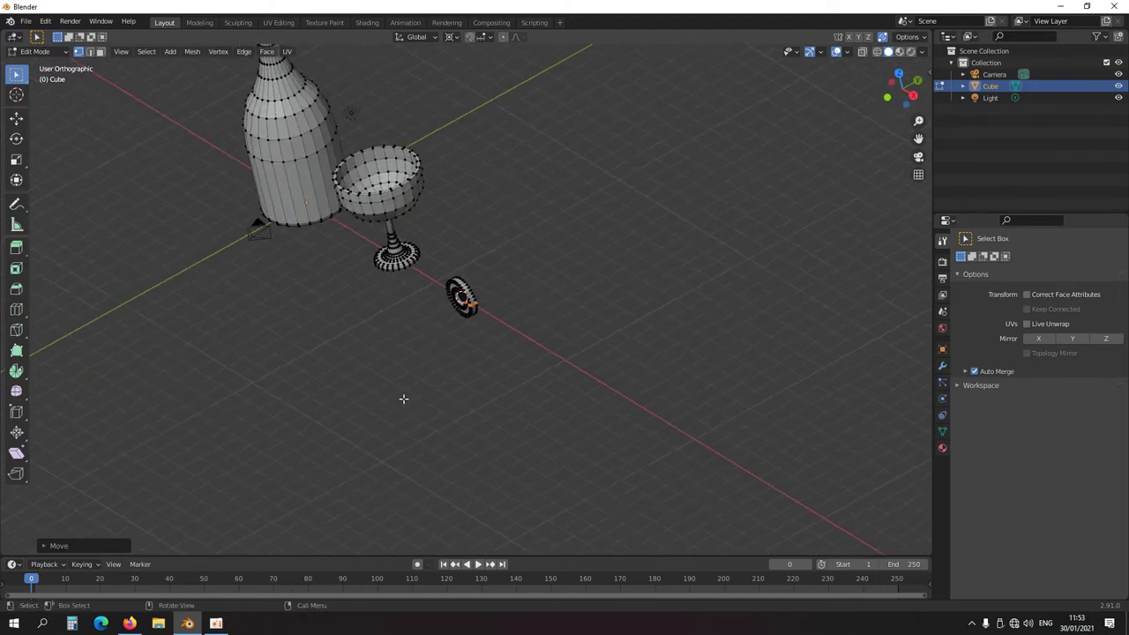
pyautogui.moveTo(521, 350); pyautogui.dragTo(493, 350, button='middle')
# Select the ring's outer band of faces and place a duplicate 4 m along X and 2 m up Z
pyautogui.scroll(5, 494, 350)
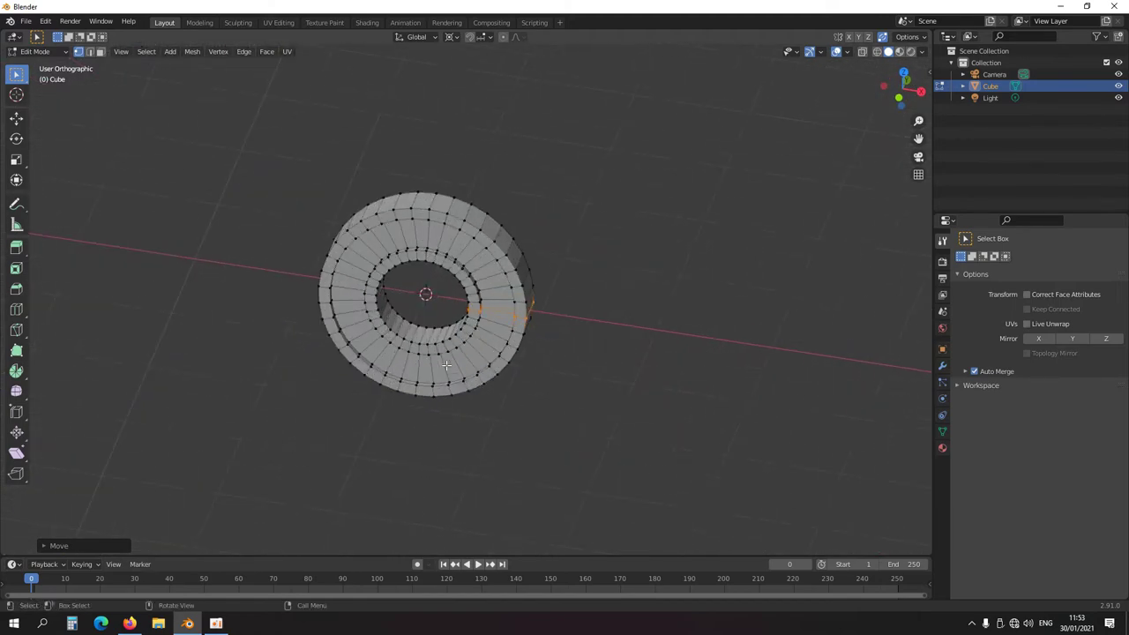
pyautogui.keyDown('ctrl'); pyautogui.keyDown('alt'); pyautogui.click(424, 334); pyautogui.keyUp('alt'); pyautogui.keyUp('ctrl')
pyautogui.scroll(-5, 494, 366)
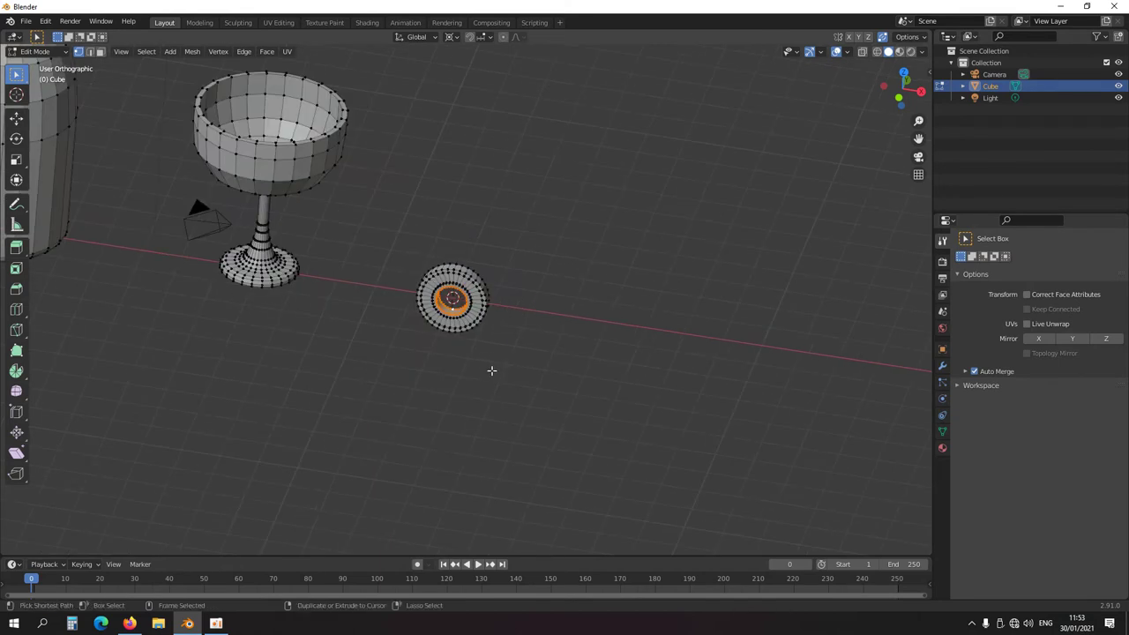
pyautogui.keyDown('ctrl'); pyautogui.keyDown('alt'); pyautogui.click(467, 271); pyautogui.keyUp('alt'); pyautogui.keyUp('ctrl')
pyautogui.press('KP_1')
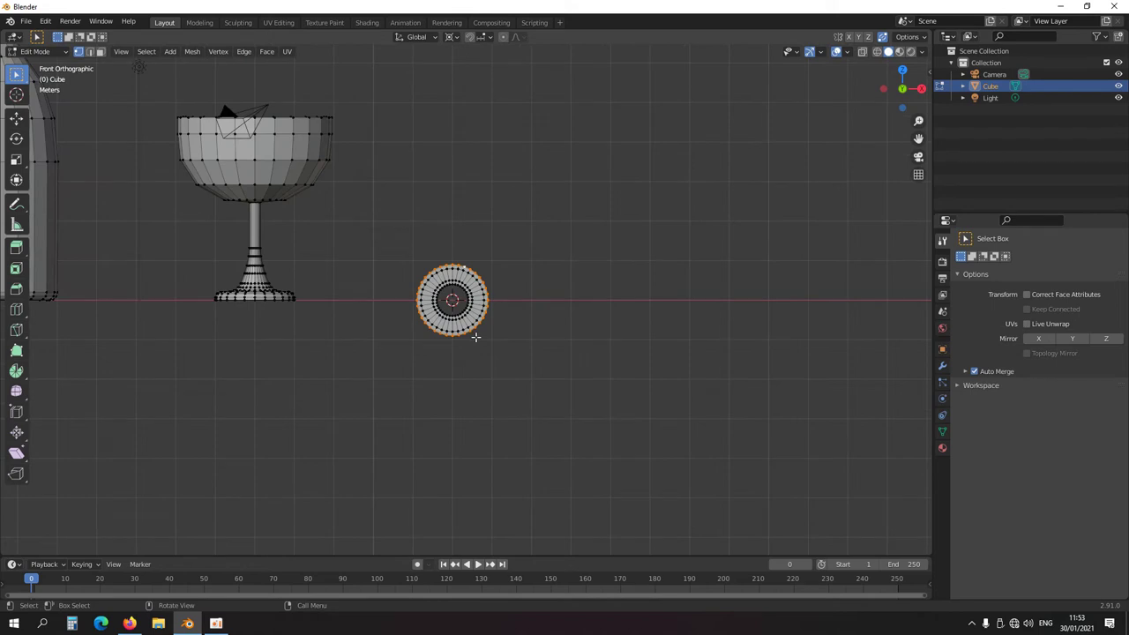
pyautogui.hotkey('shift', 'd')
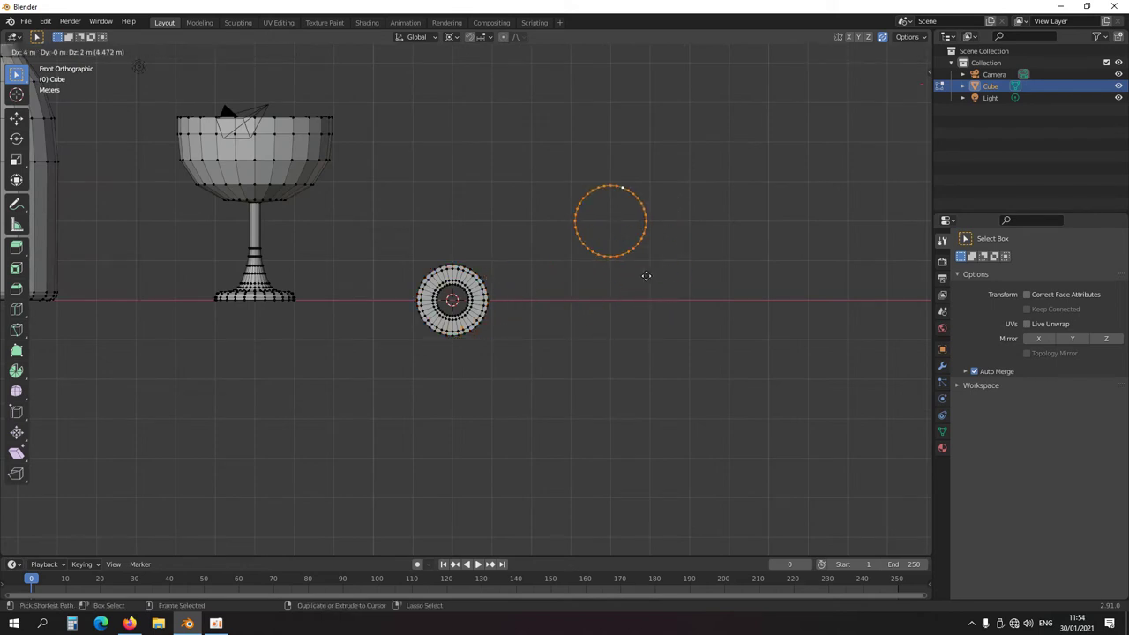
pyautogui.click(646, 275)
# Move the duplicated band 2 m down along the Z axis in front view
pyautogui.moveTo(673, 292); pyautogui.dragTo(553, 249, button='middle')
pyautogui.press('KP_1')
pyautogui.scroll(3, 547, 344)
pyautogui.press('KP_7')
pyautogui.press('KP_1')
pyautogui.scroll(-5, 574, 275)
pyautogui.press('g')
pyautogui.press('z')
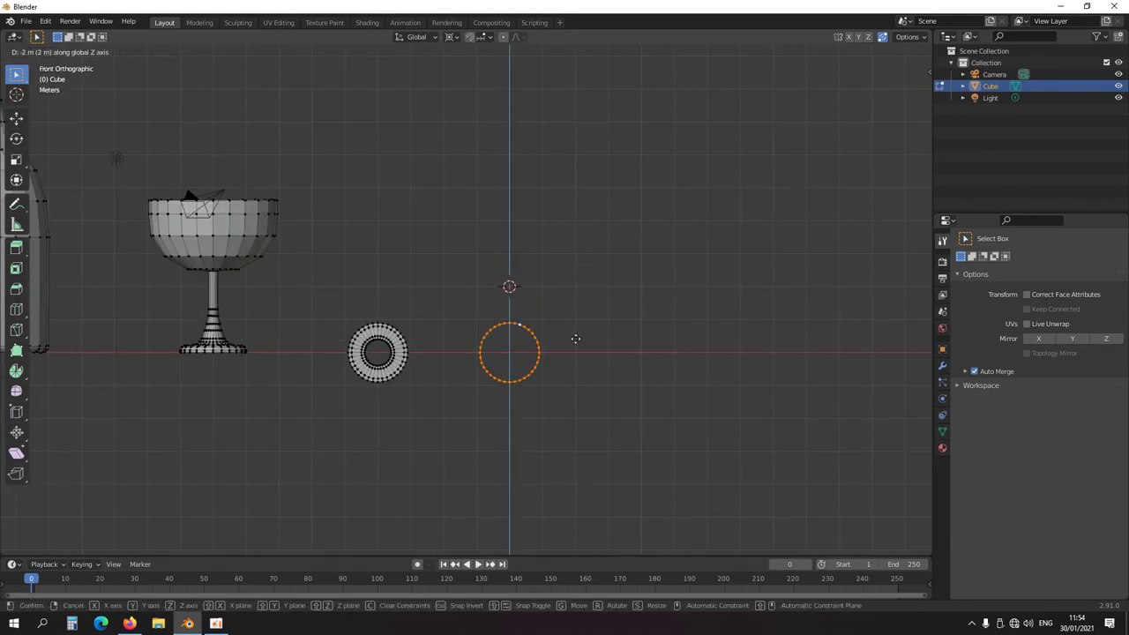
pyautogui.click(575, 338)
# Snap the 3D cursor to the duplicated band and raise the band above it along Z
pyautogui.hotkey('shift', 's')
pyautogui.press('2')
pyautogui.press('g')
pyautogui.press('z')
pyautogui.click(562, 329)
# Add a cube to the mesh at the 3D cursor
pyautogui.moveTo(499, 323); pyautogui.dragTo(547, 373, button='middle')
pyautogui.hotkey('shift', 'a')
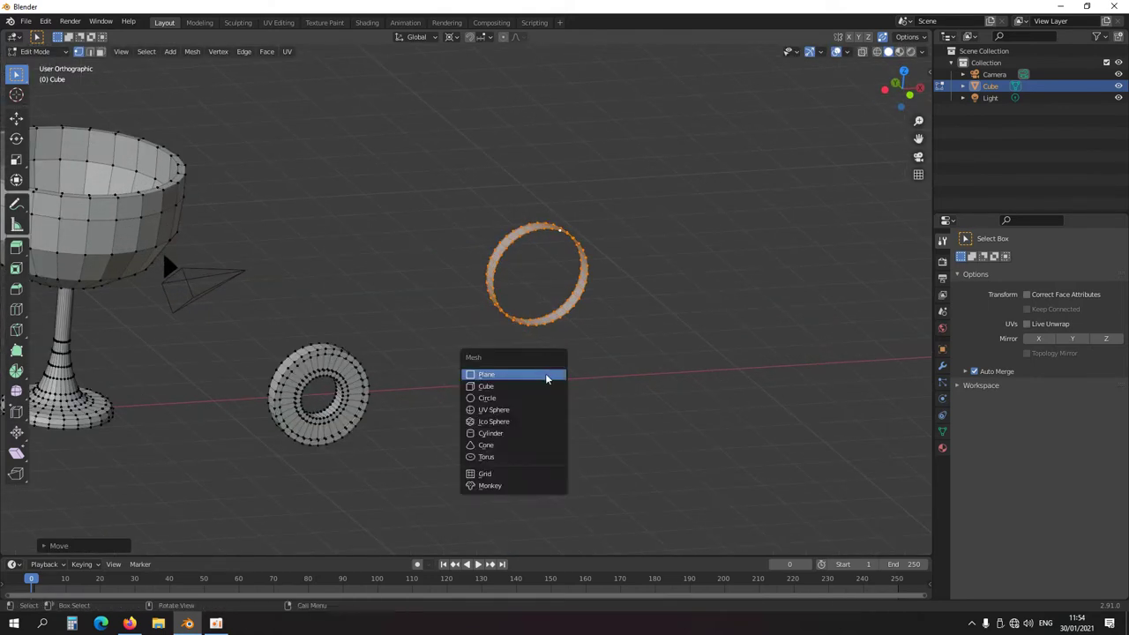
pyautogui.click(519, 390)
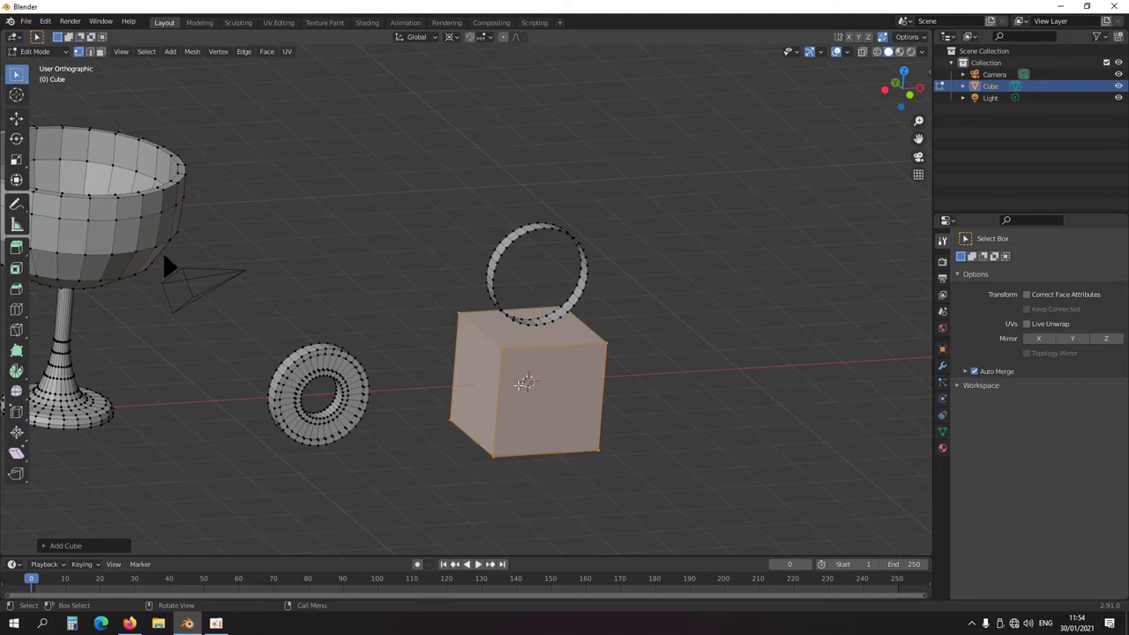
# Duplicate the whole cube and snap the copy to the 3D cursor at the midpoint of the first cube's upper edge
pyautogui.moveTo(519, 389); pyautogui.dragTo(622, 336, button='middle')
pyautogui.hotkey('shift', 'z')
pyautogui.press('ctrl+KP_Add')
pyautogui.hotkey('shift', 'd')
pyautogui.rightClick(683, 297)
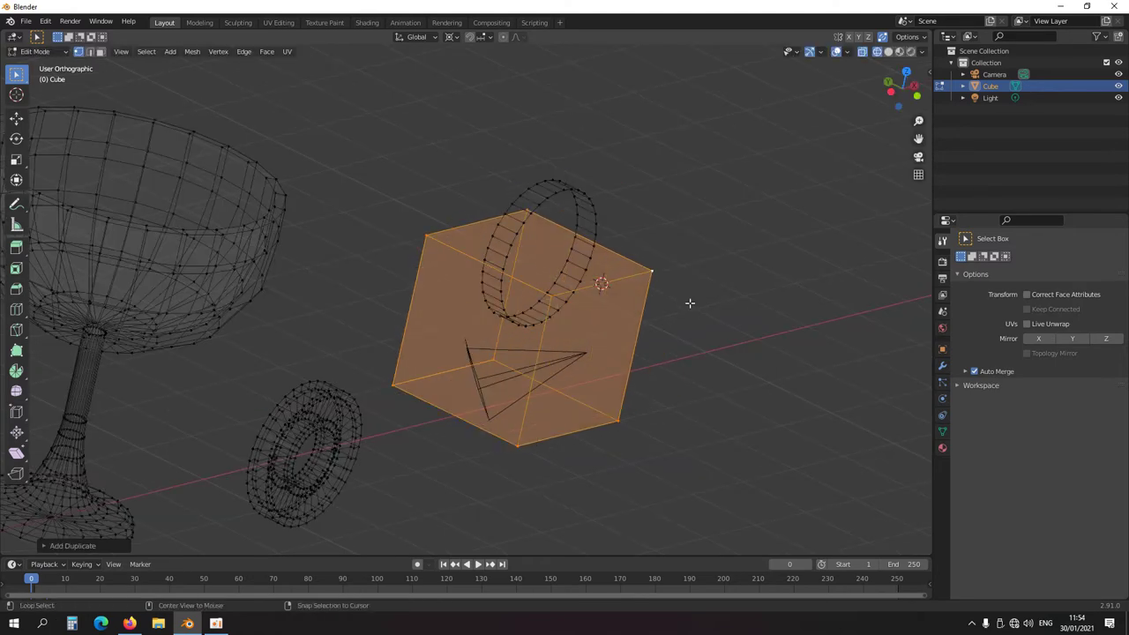
pyautogui.keyDown('alt'); pyautogui.rightClick(687, 309); pyautogui.keyUp('alt')
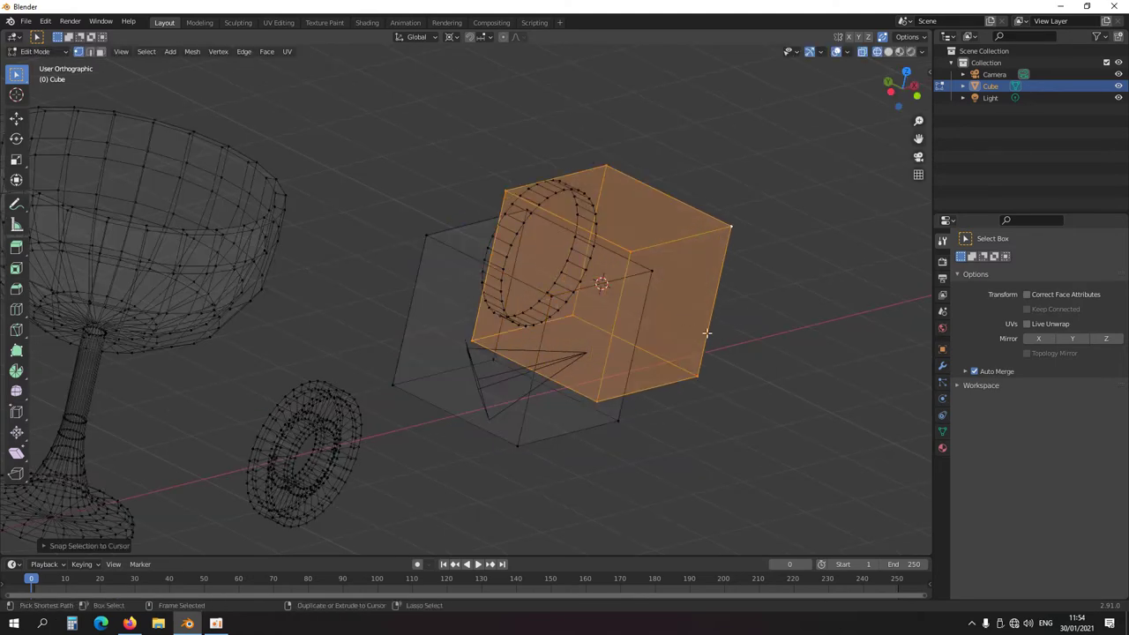
# Reposition the copied cube in right view to overlap most of the first cube, and widen it along X past both sides
pyautogui.press('KP_3')
pyautogui.press('g')
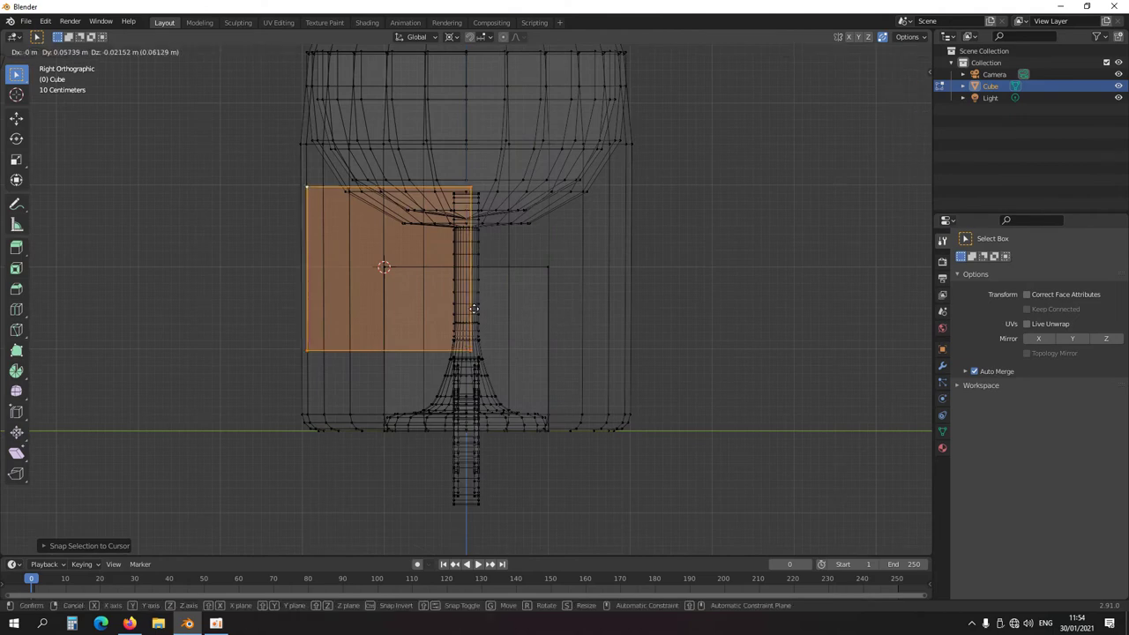
pyautogui.scroll(-1, 508, 401)
pyautogui.click(509, 401)
pyautogui.hotkey('alt', 'z')
pyautogui.moveTo(507, 391); pyautogui.dragTo(571, 417, button='middle')
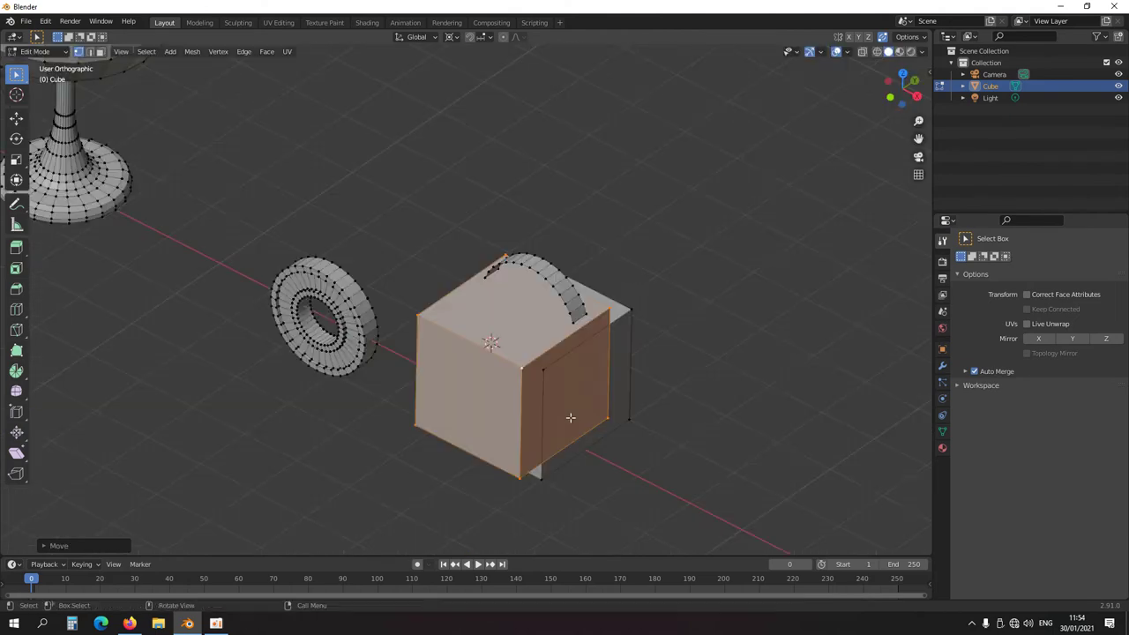
pyautogui.press('s')
pyautogui.click(636, 443)
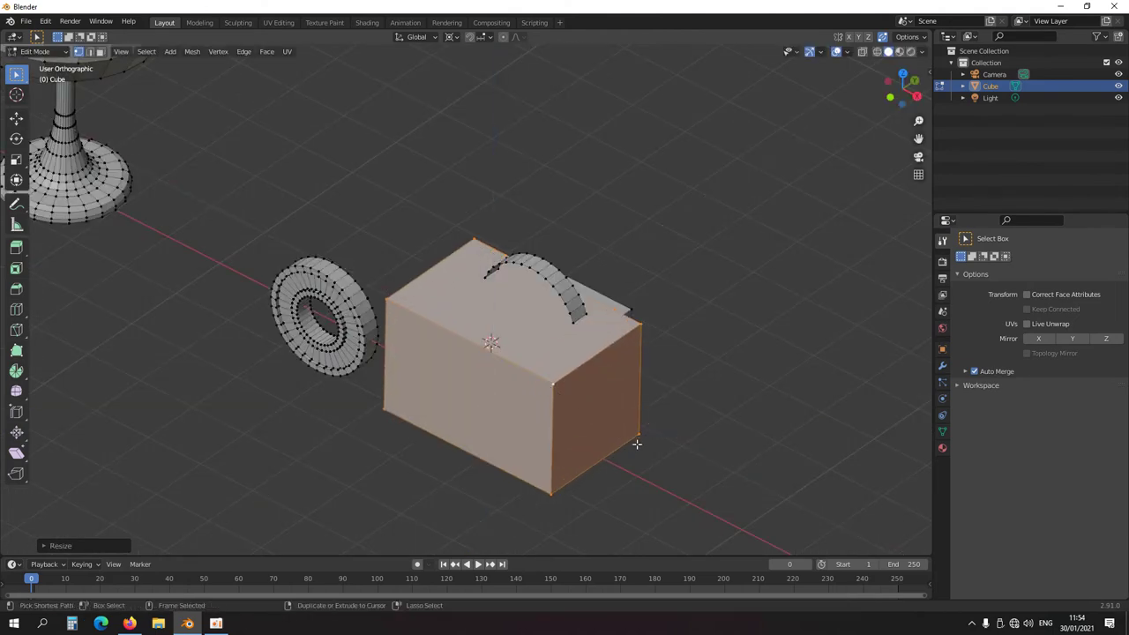
# Try to cut the first cube into an L shape with the widened box, using Intersect (Boolean)
pyautogui.hotkey('ctrl', 'f')
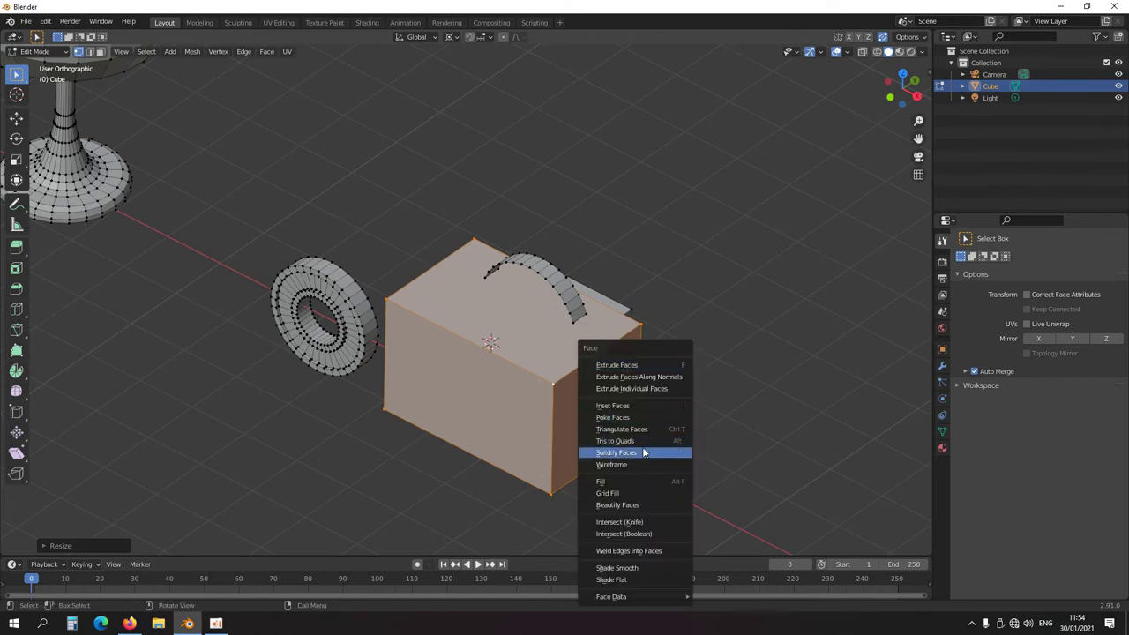
pyautogui.click(633, 533)
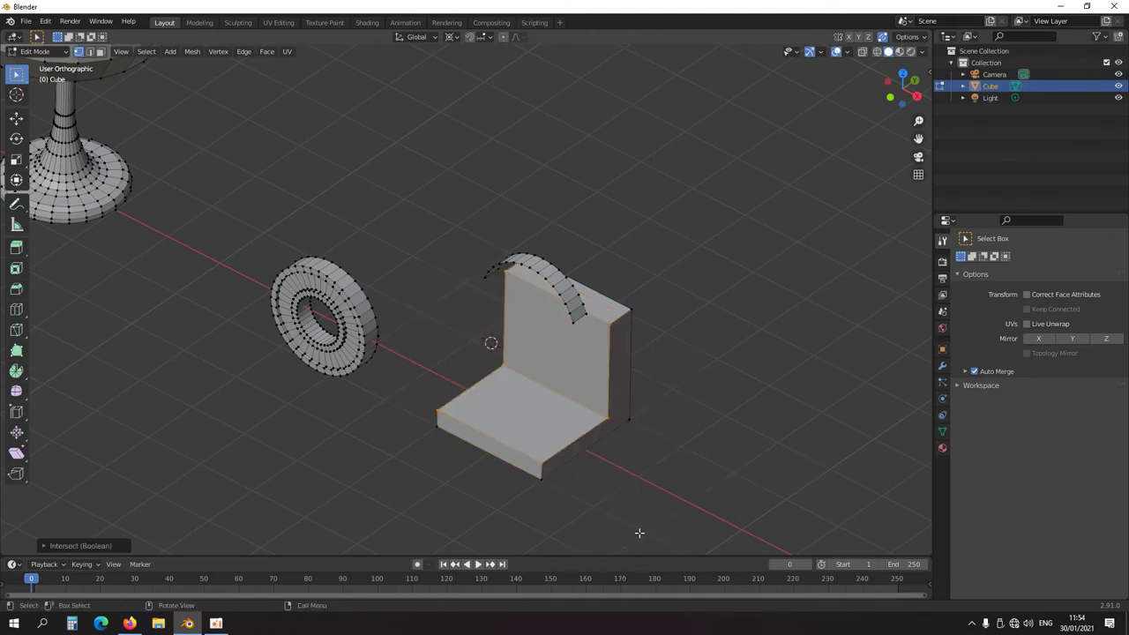
pyautogui.moveTo(624, 426); pyautogui.dragTo(584, 413, button='middle')
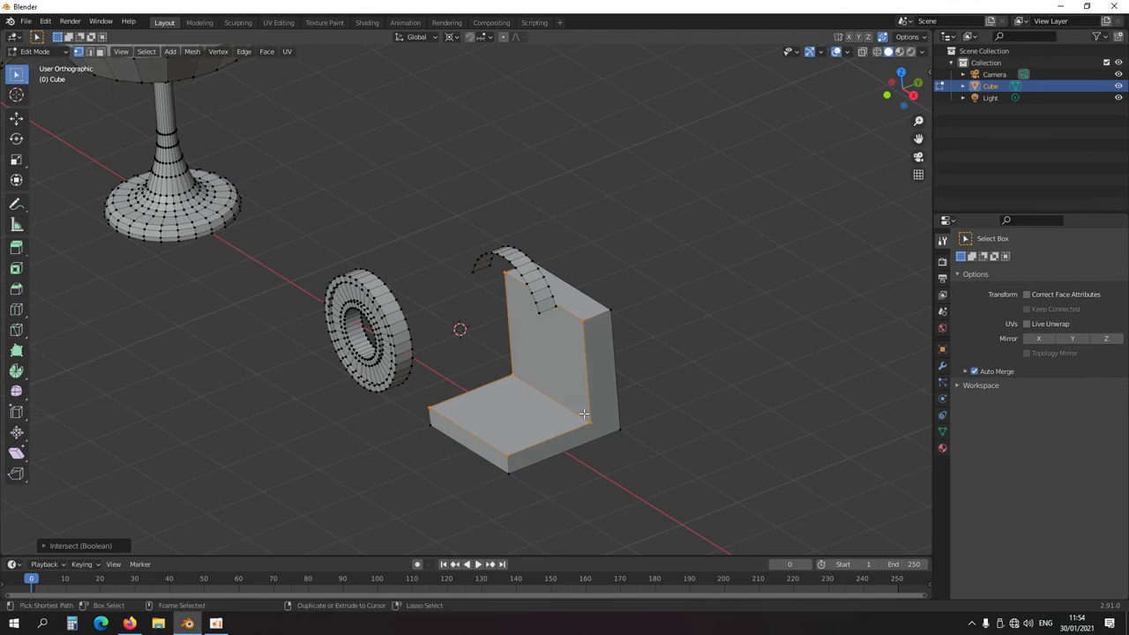
pyautogui.hotkey('ctrl', 'z')
# Hide the whole duplicated band and select all linked geometry of the widened box
pyautogui.click(552, 308)
pyautogui.hotkey('ctrl', 'l')
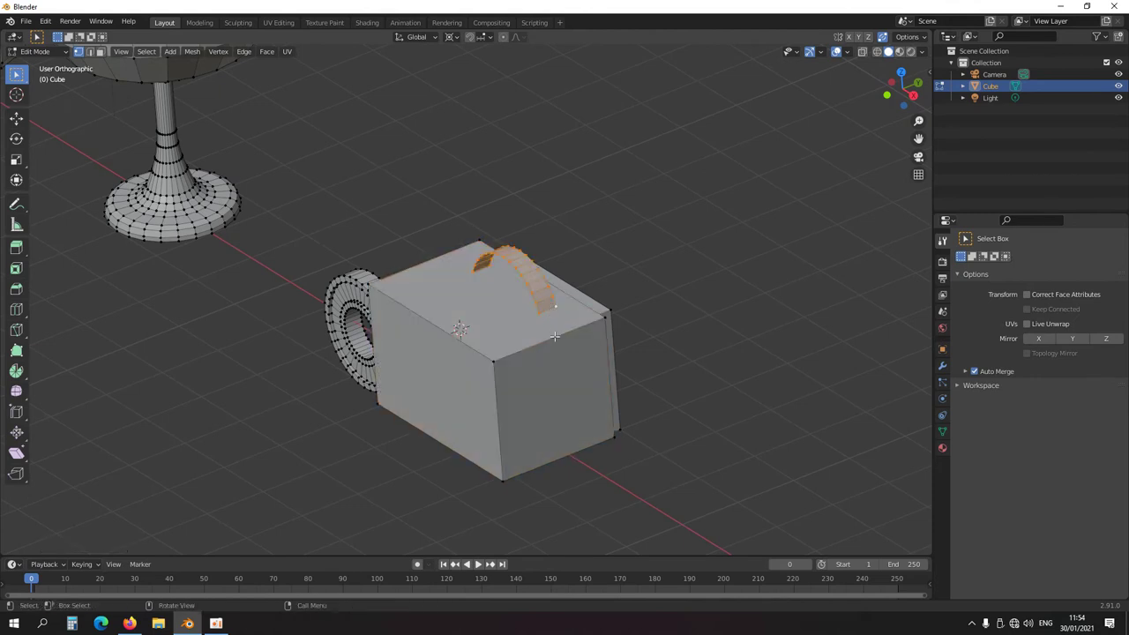
pyautogui.press('h')
pyautogui.hotkey('ctrl', 'l')
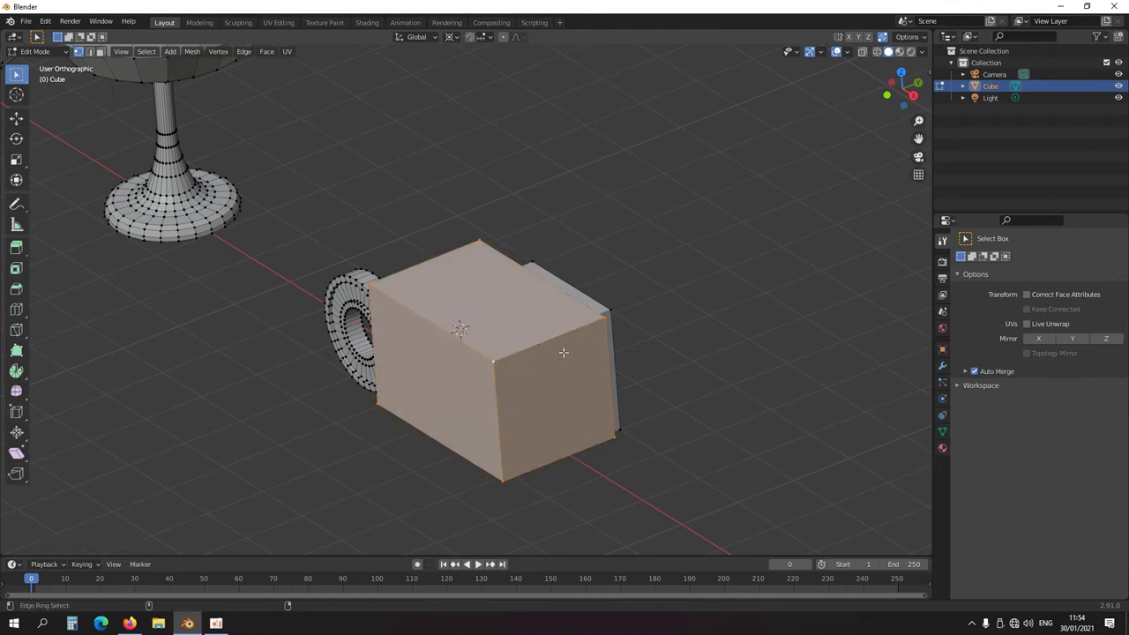
# Cut the first cube into an L shape with Intersect (Boolean), and reveal the hidden circular band
pyautogui.hotkey('ctrl', 'f')
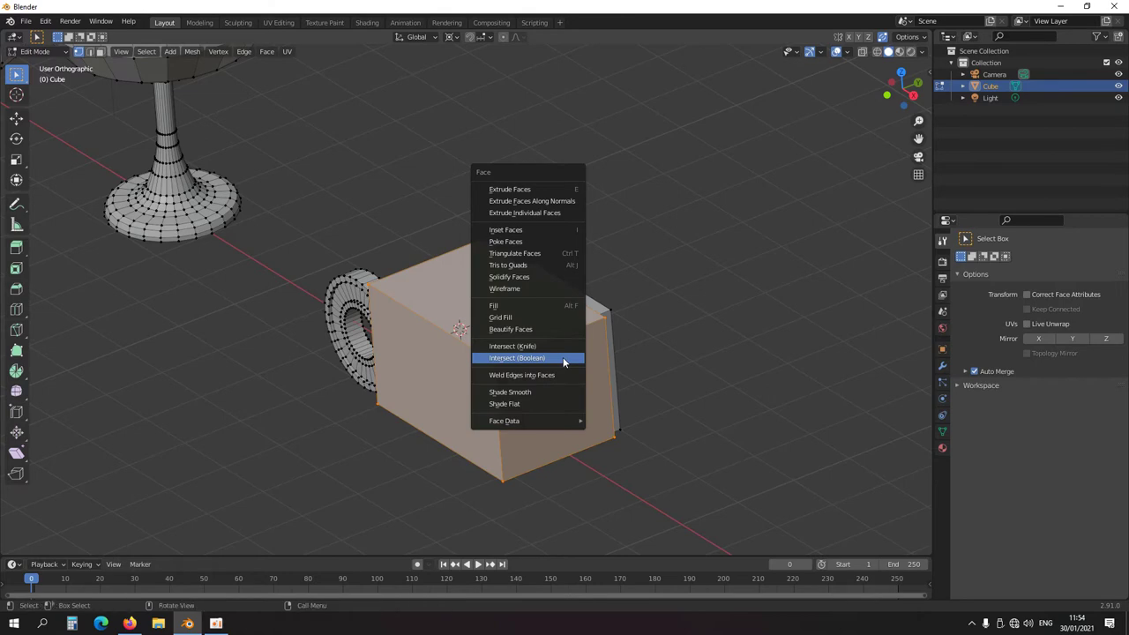
pyautogui.click(563, 360)
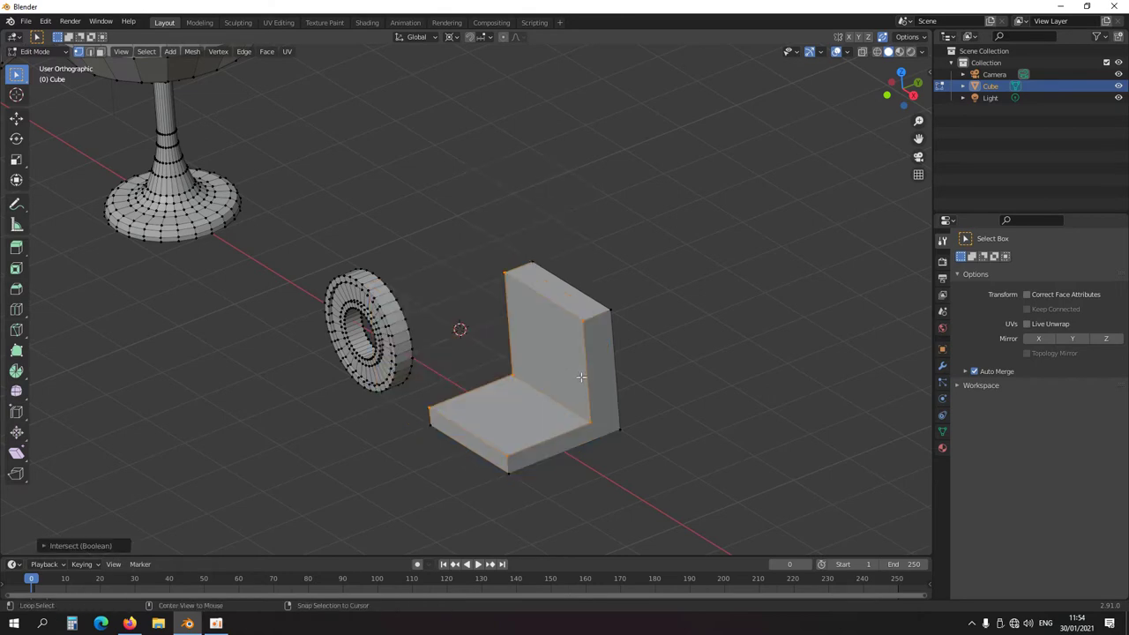
pyautogui.hotkey('alt', 'h')
pyautogui.press('KP_1')
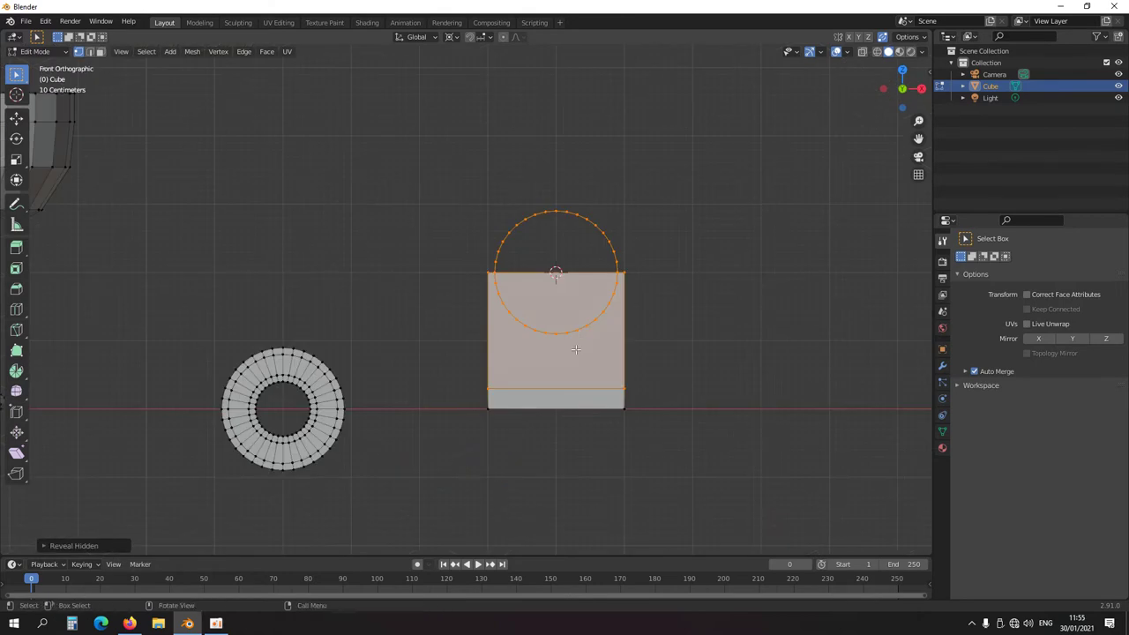
pyautogui.hotkey('alt', 'z')
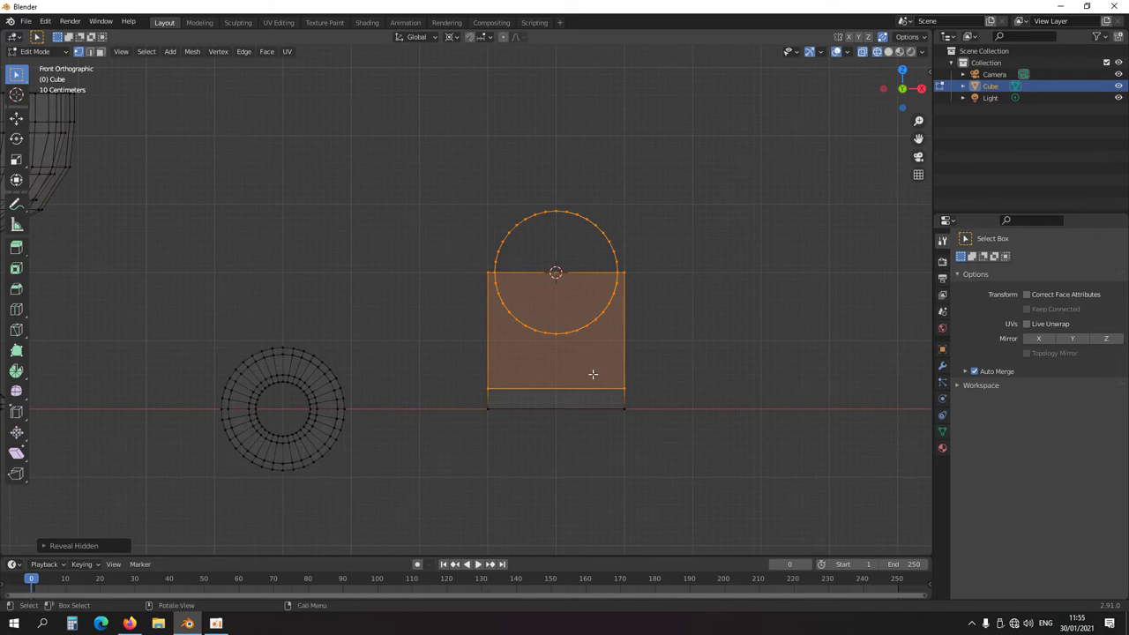
# Widen the L-shaped part on both sides and raise its top face along Z past the circular band
pyautogui.hotkey('ctrl', 'z')
pyautogui.hotkey('ctrl', 'z')
pyautogui.hotkey('ctrl', 'z')
pyautogui.hotkey('ctrl', 'z')
pyautogui.press('g')
pyautogui.press('z')
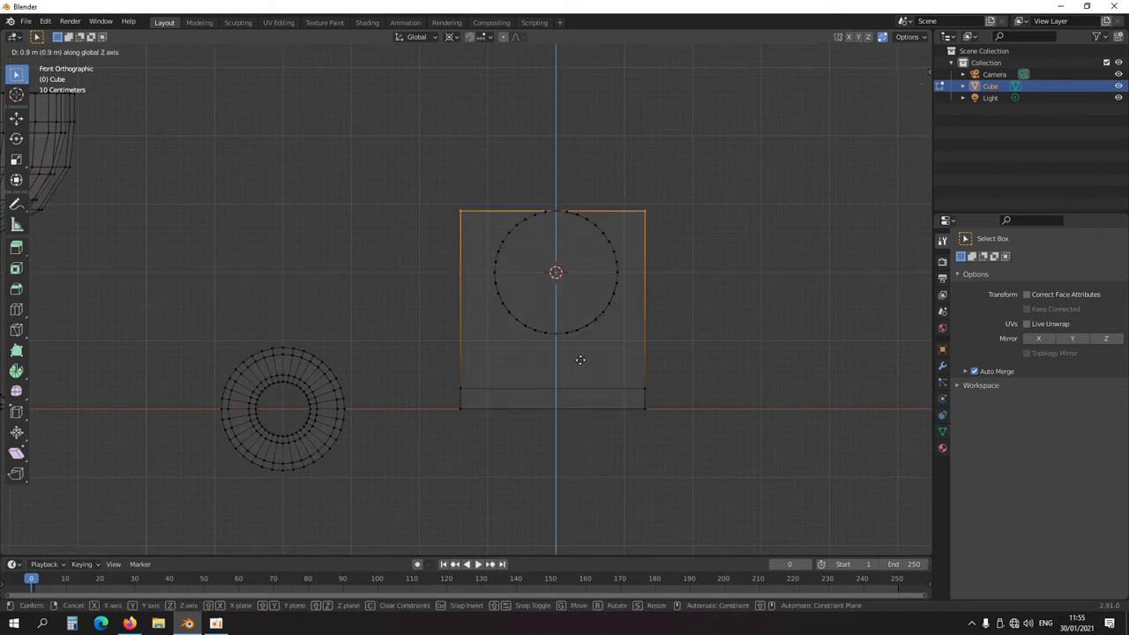
pyautogui.click(577, 333)
pyautogui.moveTo(516, 315)
pyautogui.mouseDown(button='middle')
pyautogui.moveTo(690, 415)
pyautogui.moveTo(524, 382)
pyautogui.mouseUp(button='middle')
pyautogui.hotkey('alt', 'z')
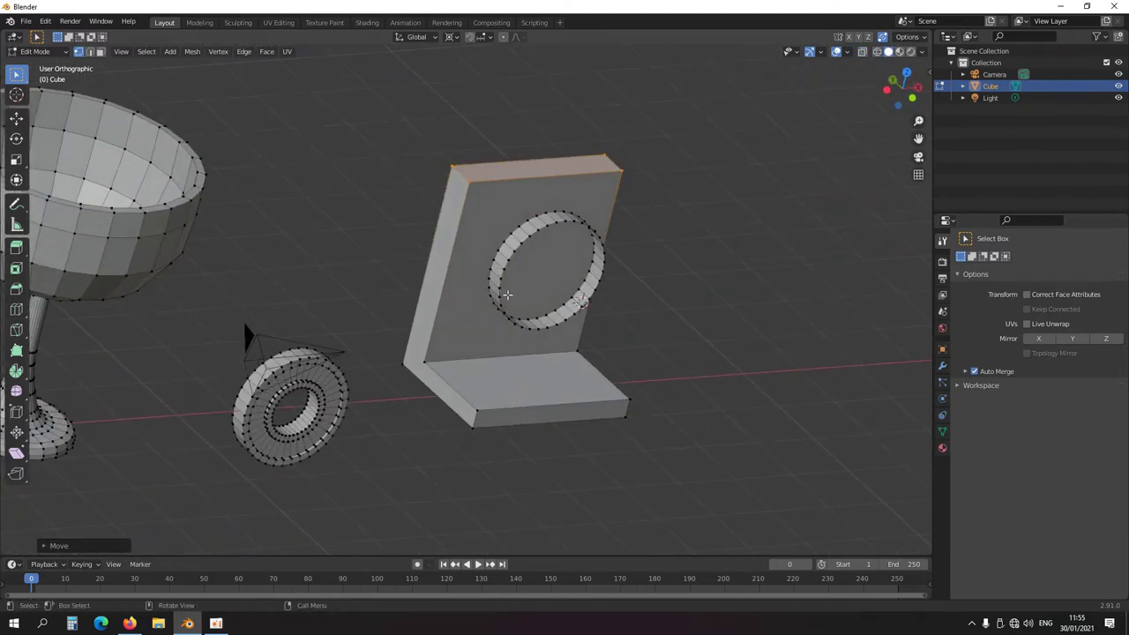
# Select the whole circular band and move it along Y into the thickness of the upright wall
pyautogui.press('KP_7')
pyautogui.hotkey('alt', 'z')
pyautogui.click(602, 320)
pyautogui.hotkey('ctrl', 'l')
pyautogui.keyDown('shift'); pyautogui.moveTo(571, 330); pyautogui.dragTo(495, 345, button='middle'); pyautogui.keyUp('shift')
pyautogui.press('g')
pyautogui.press('y')
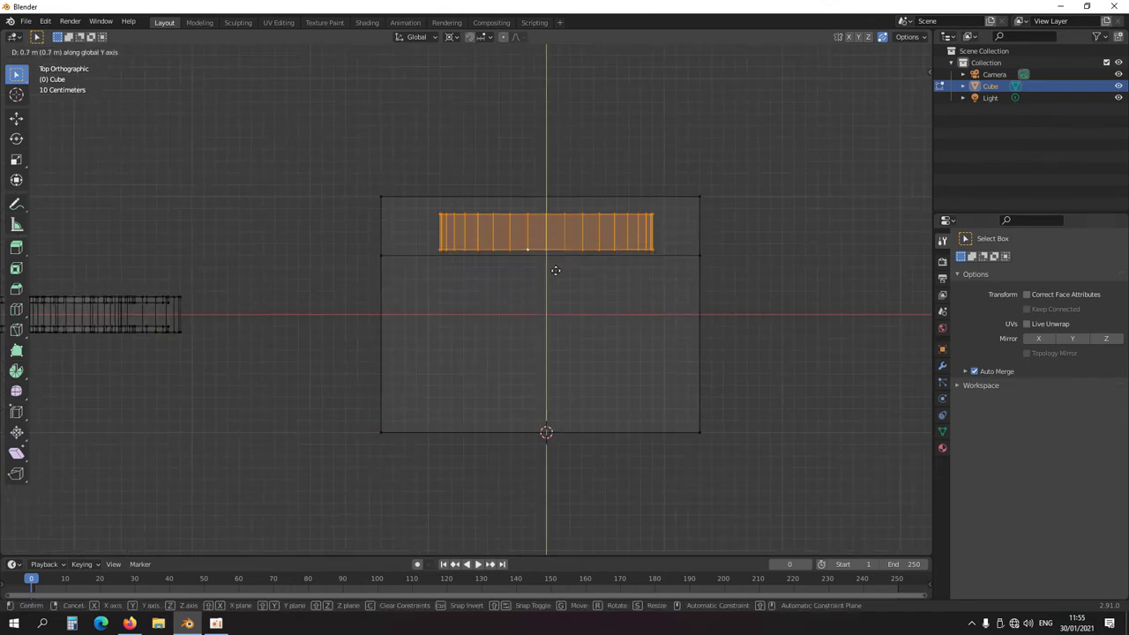
# Select the band's rear edge loop and snap the 3D cursor to its centre
pyautogui.moveTo(738, 327); pyautogui.dragTo(300, 292)
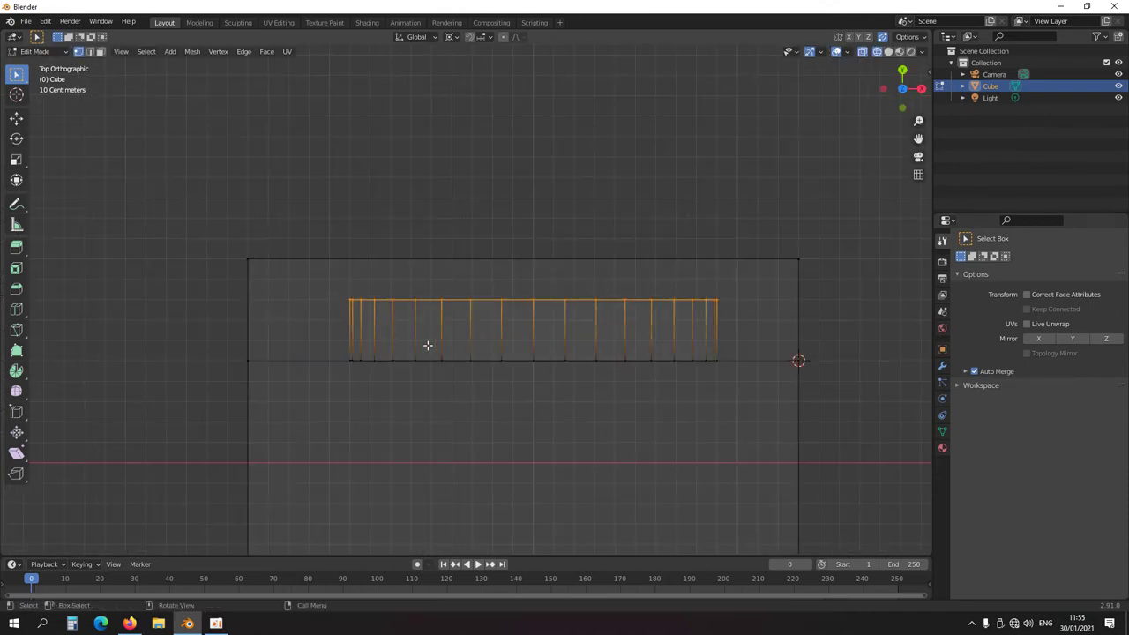
pyautogui.press('ctrl+KP_1')
pyautogui.hotkey('shift', 's')
pyautogui.press('2')
pyautogui.moveTo(728, 288); pyautogui.dragTo(734, 285, button='middle')
# Extrude a side vertex of the band's rear edge inward along X and on along Y past the wall's back face
pyautogui.click(716, 234)
pyautogui.press('KP_7')
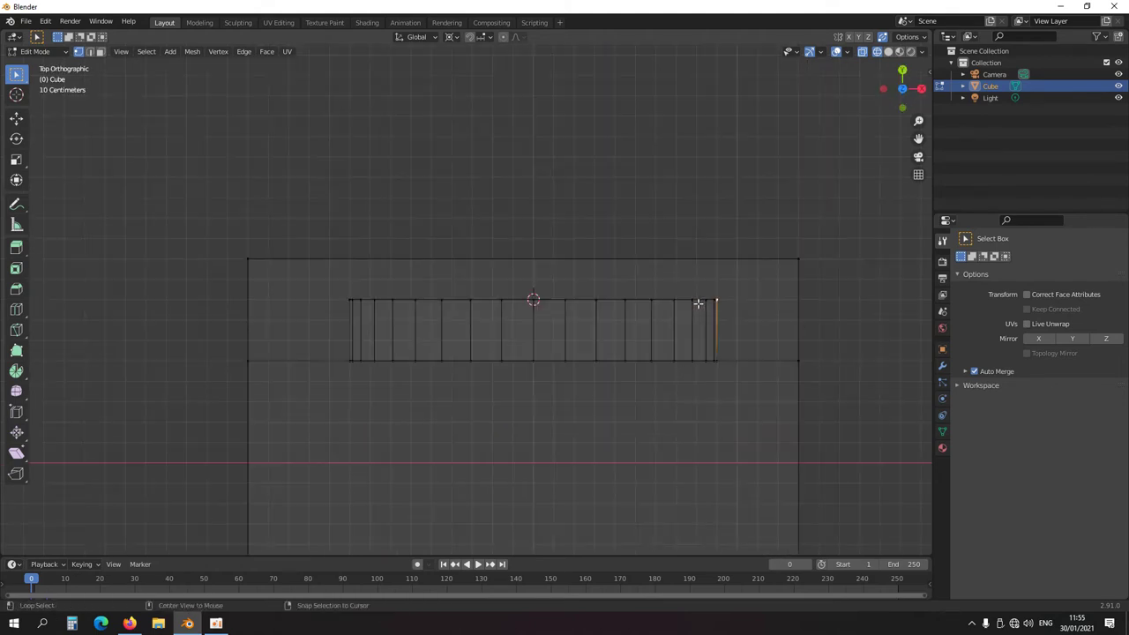
pyautogui.press('e')
pyautogui.press('x')
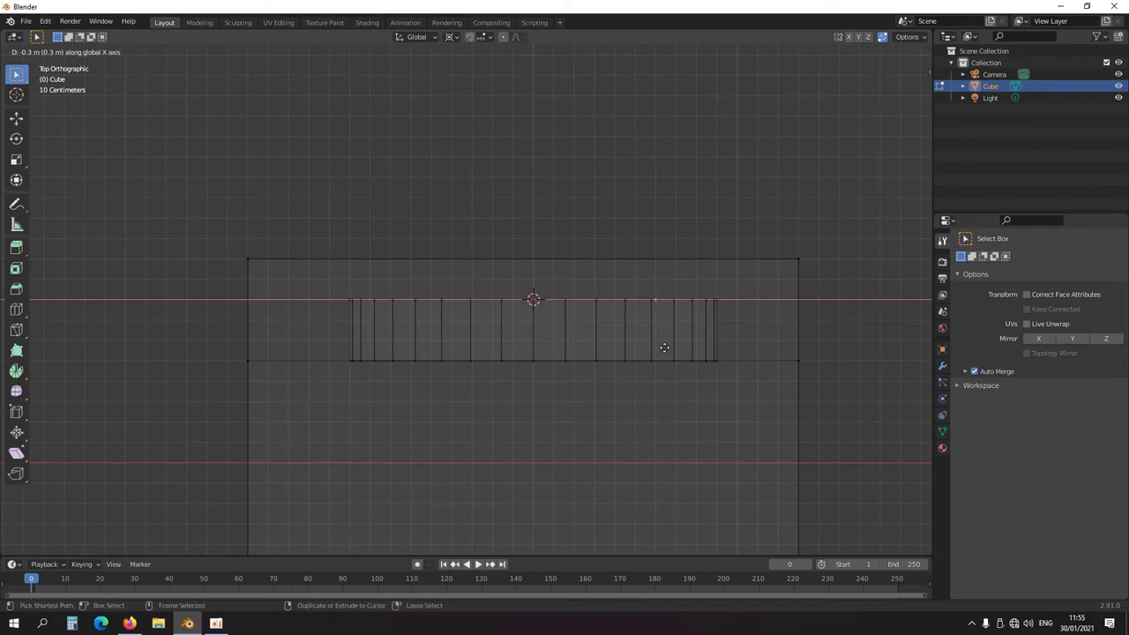
pyautogui.click(681, 347)
pyautogui.press('e')
pyautogui.press('y')
pyautogui.click(682, 281)
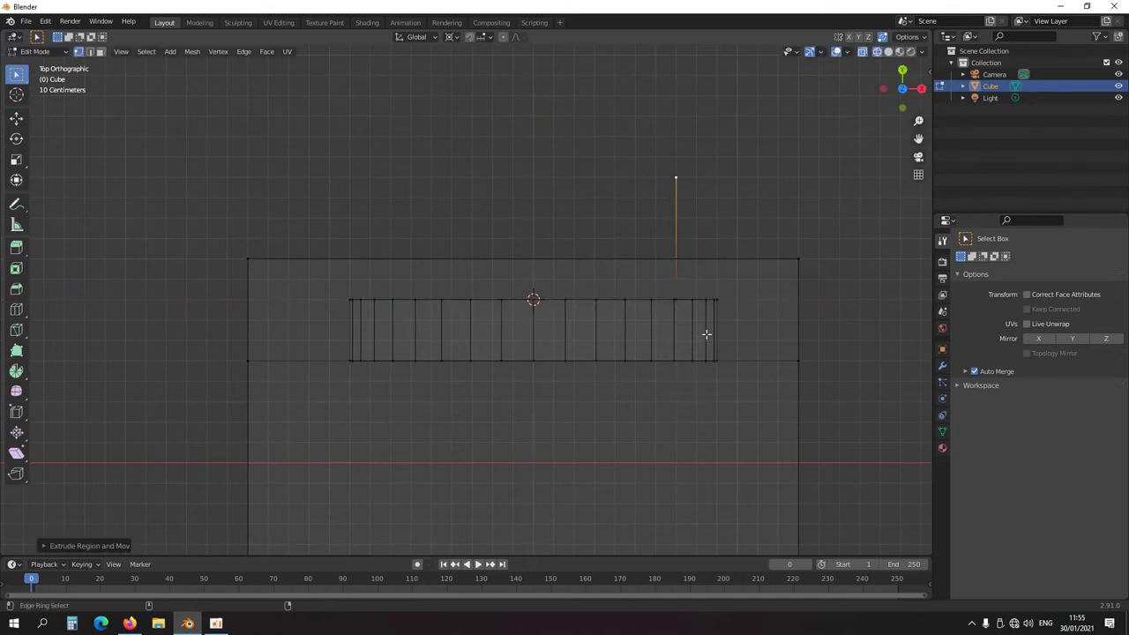
# Select the band's front edge loop and move it along Y so it protrudes from the wall's front face
pyautogui.hotkey('ctrl', 'i')
pyautogui.moveTo(752, 322); pyautogui.dragTo(184, 275)
pyautogui.press('g')
pyautogui.press('y')
pyautogui.click(539, 341)
# Select the extruded stepped profile and spin it around the 3D cursor in front view into a full circle
pyautogui.hotkey('alt', 'a')
pyautogui.press('ctrl+KP_Add')
pyautogui.click(679, 179)
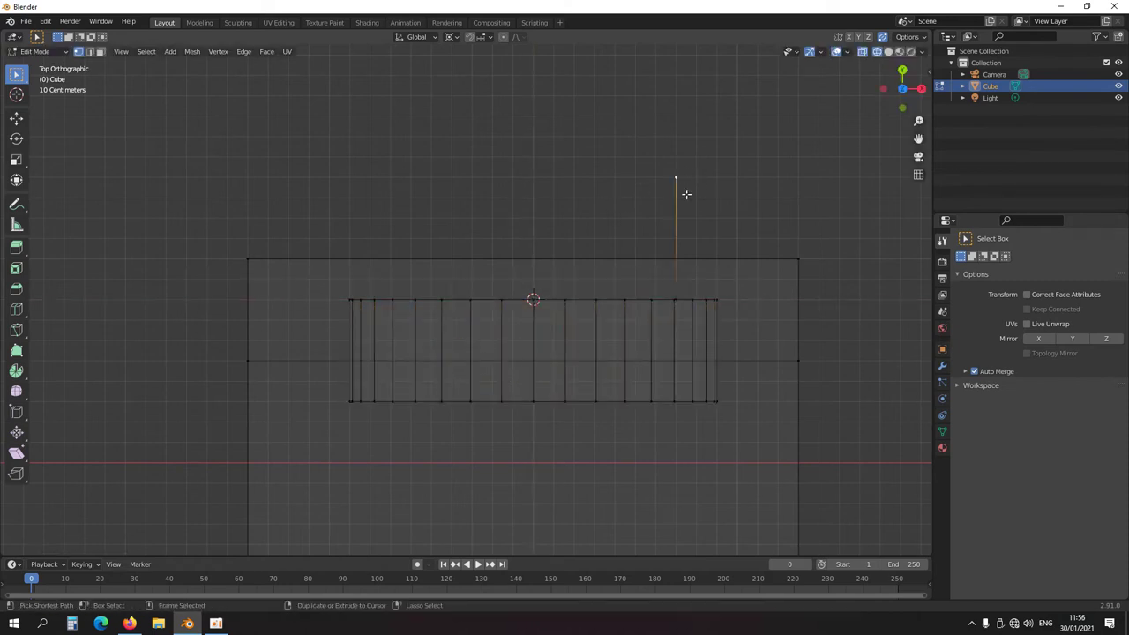
pyautogui.press('ctrl+KP_Add')
pyautogui.press('KP_1')
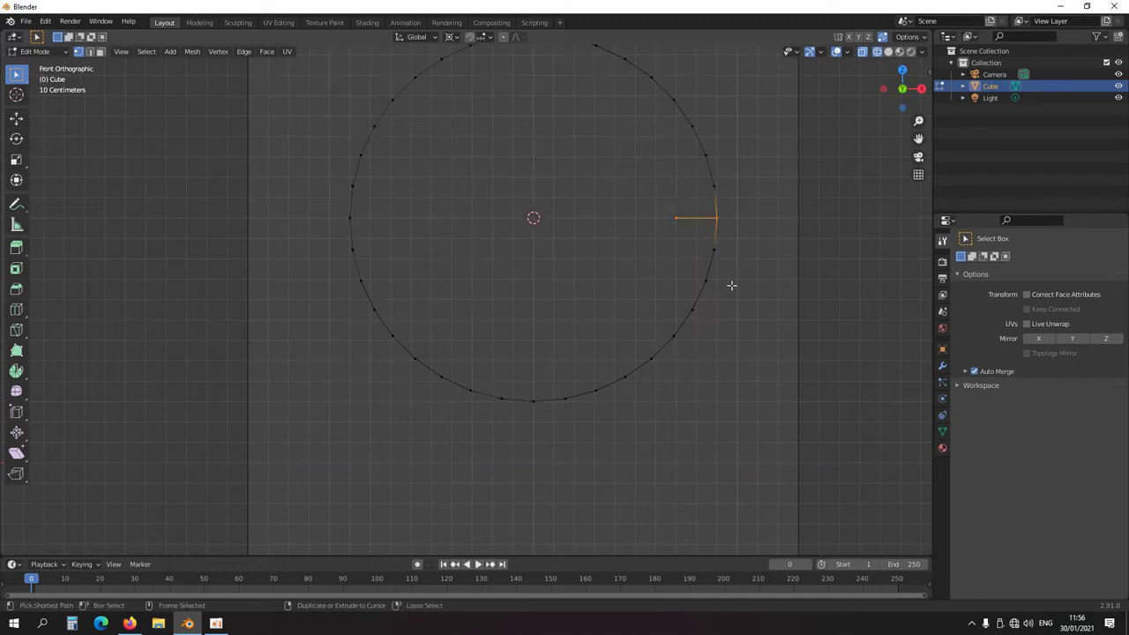
pyautogui.hotkey('alt', 'r')
pyautogui.hotkey('alt', 'r')
pyautogui.hotkey('alt', 'r')
pyautogui.hotkey('alt', 'r')
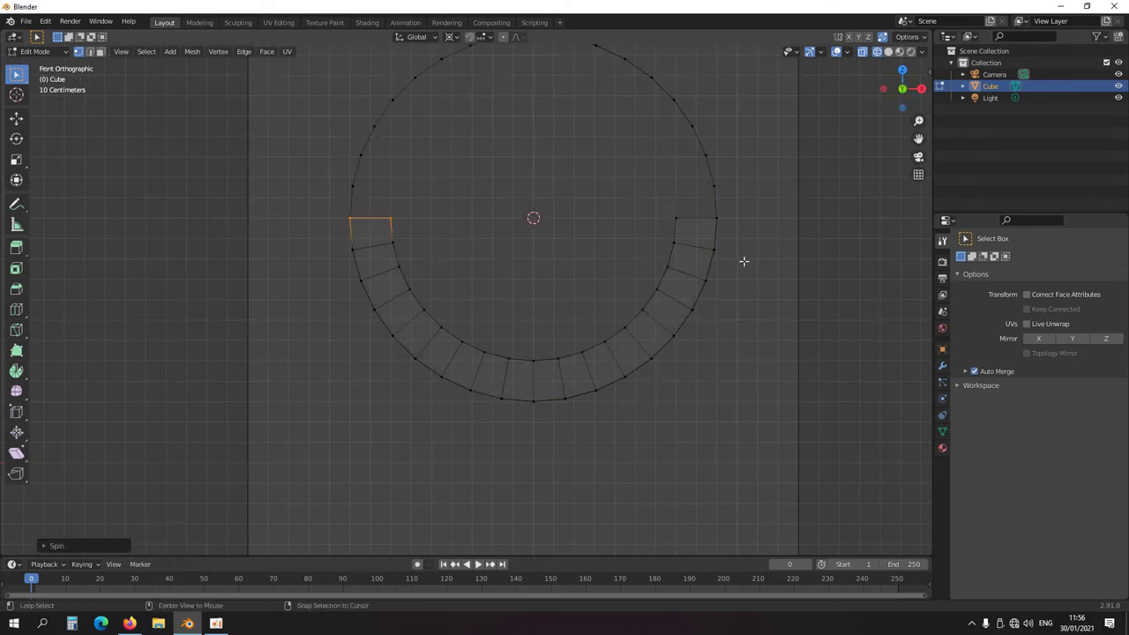
# Select the whole stepped cylinder, recalculate its normals and fill its open ends
pyautogui.moveTo(602, 231); pyautogui.dragTo(590, 329, button='middle')
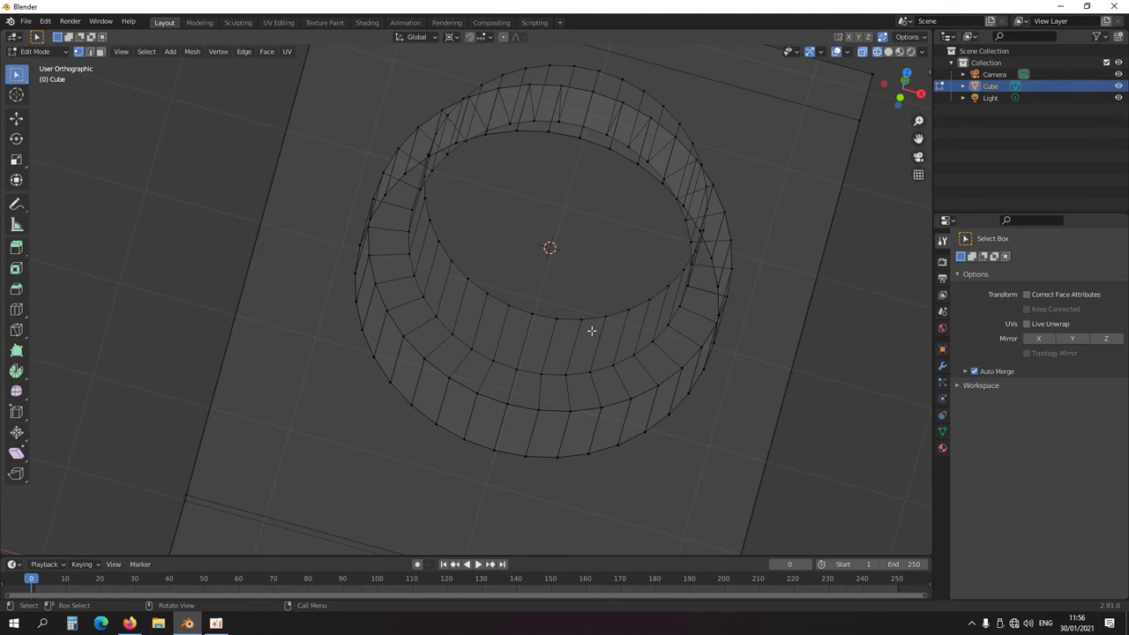
pyautogui.press('a')
pyautogui.press('g')
pyautogui.rightClick(599, 280)
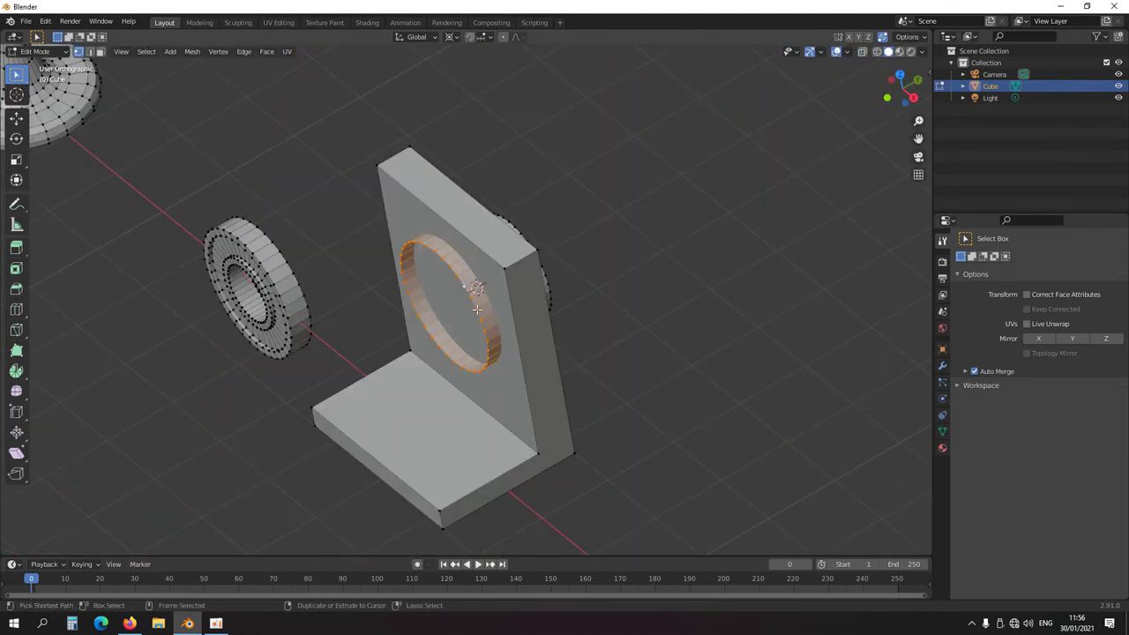
pyautogui.press('ctrl+KP_Add')
pyautogui.hotkey('shift', 'n')
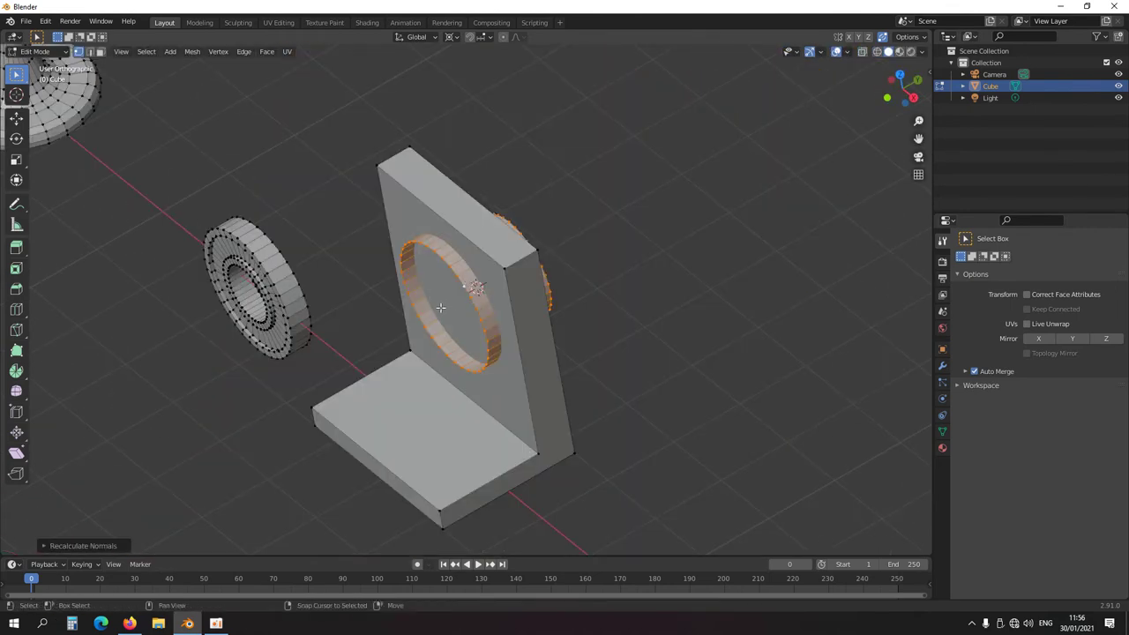
pyautogui.press('f')
# Cut a stepped hole through the upright wall with the cylinder using Intersect (Boolean), and inspect the part in Object Mode
pyautogui.moveTo(594, 286); pyautogui.dragTo(630, 261, button='middle')
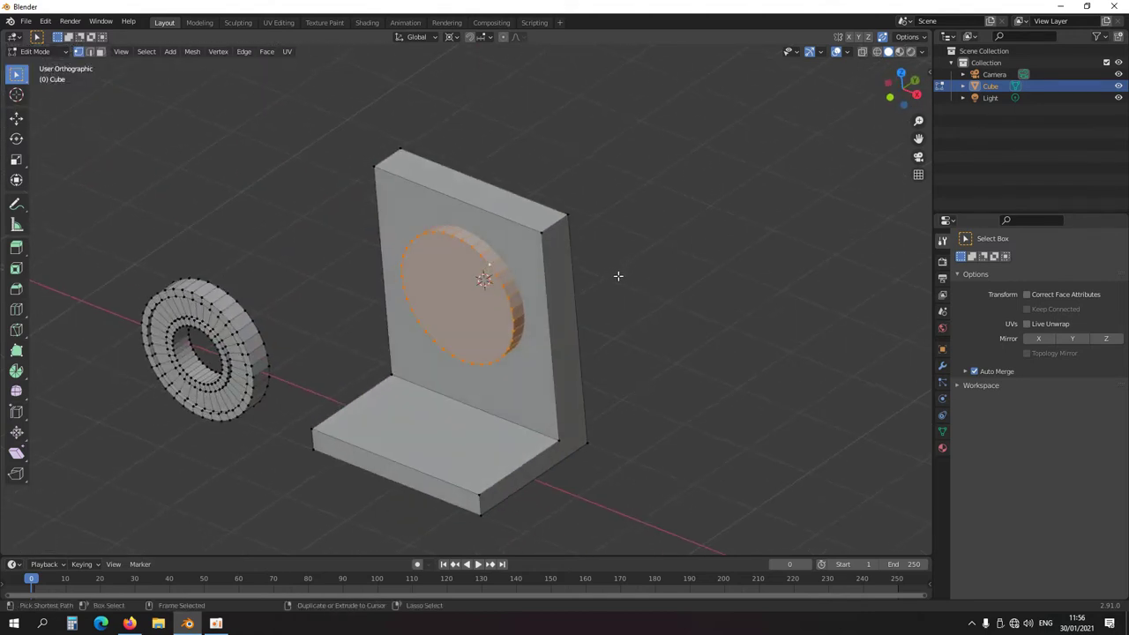
pyautogui.hotkey('ctrl', 'f')
pyautogui.click(599, 276)
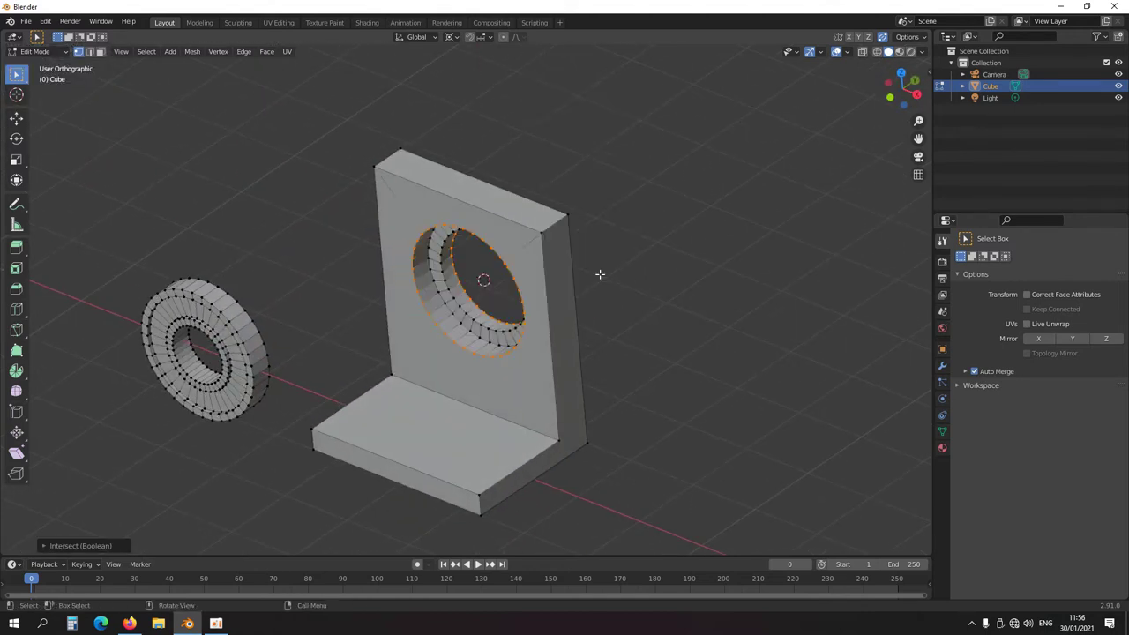
pyautogui.scroll(-4, 451, 369)
pyautogui.press('Tab')
pyautogui.scroll(3, 450, 369)
pyautogui.moveTo(450, 368); pyautogui.dragTo(648, 337, button='middle')
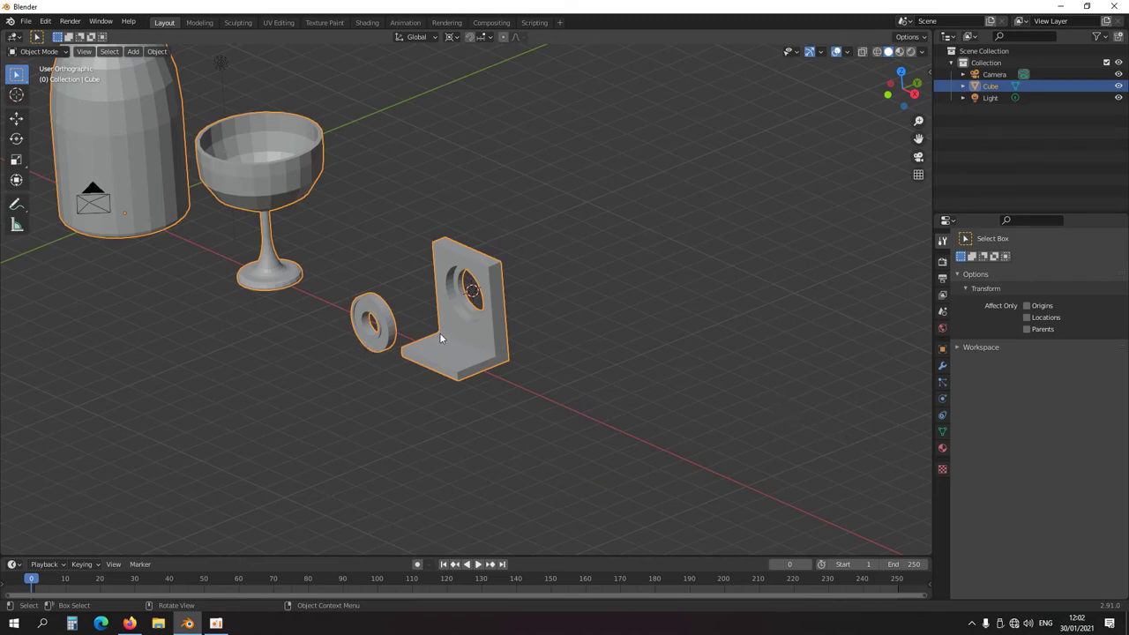
# Select the entire ring geometry and separate the selection into its own object
pyautogui.press('Tab')
pyautogui.keyDown('ctrl'); pyautogui.keyDown('alt'); pyautogui.click(393, 327); pyautogui.keyUp('alt'); pyautogui.keyUp('ctrl')
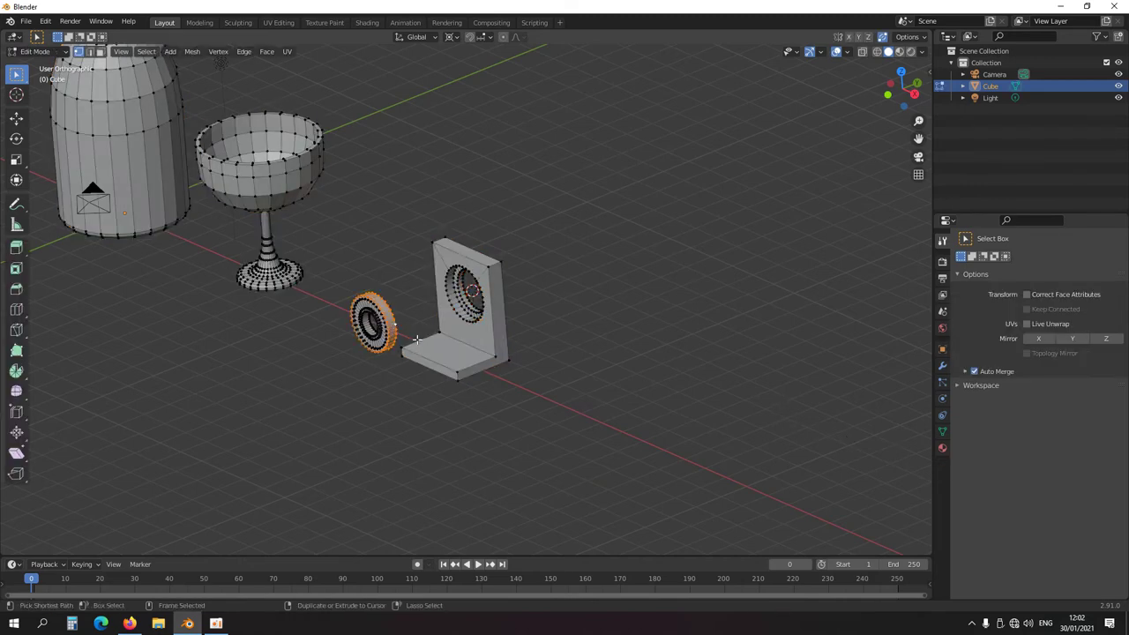
pyautogui.press('ctrl+KP_Add')
pyautogui.press('p')
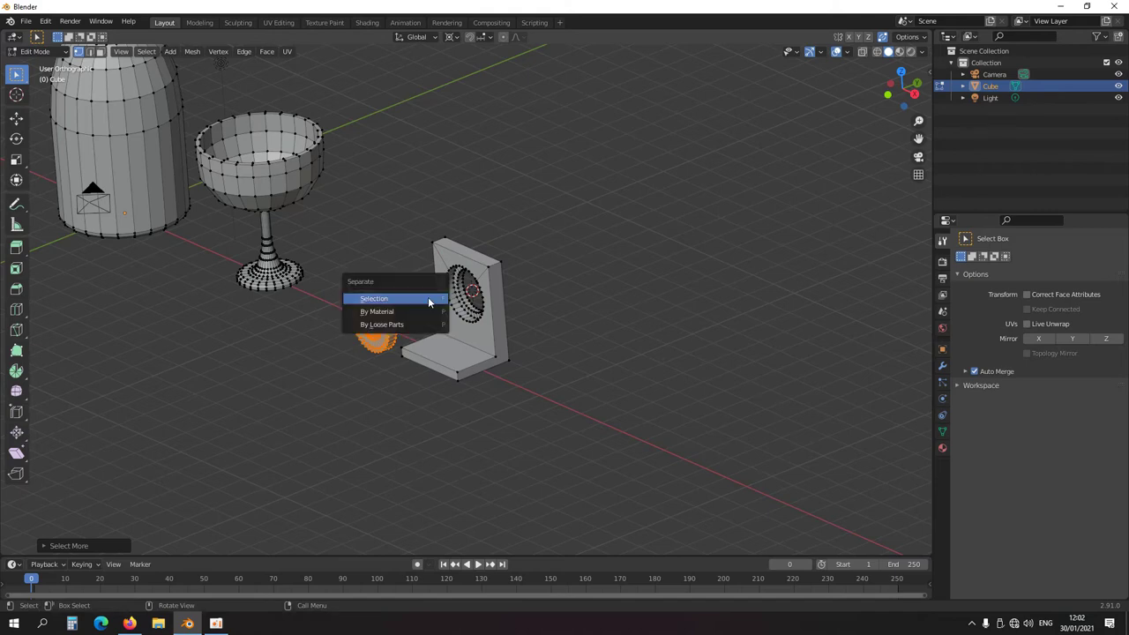
pyautogui.click(424, 298)
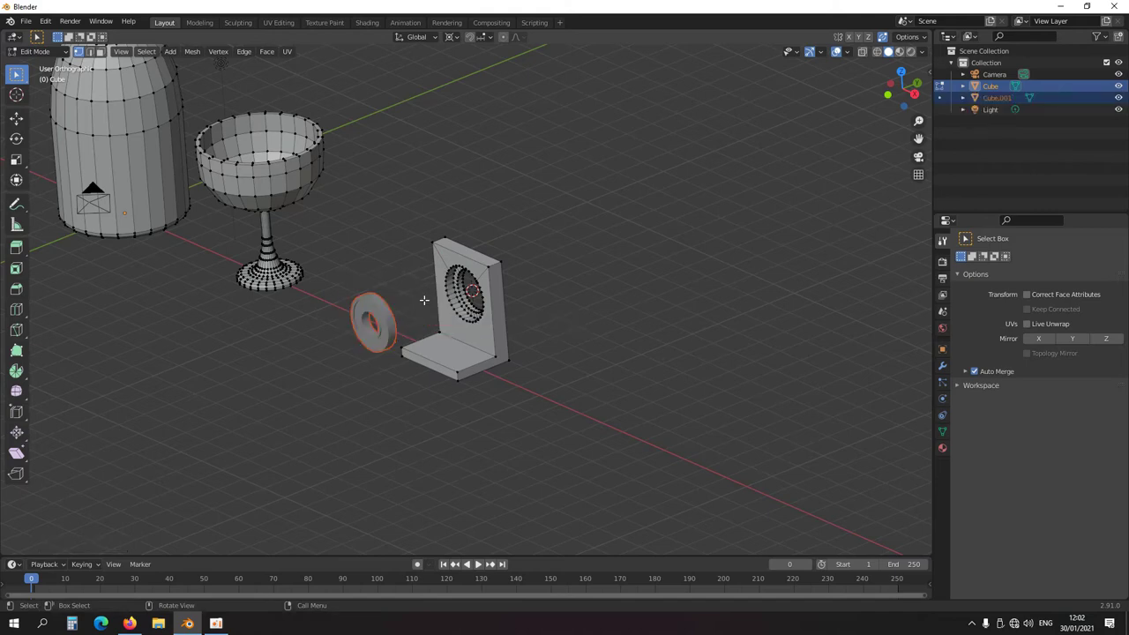
# Select the edge loops around the separated ring's front opening and snap the 3D cursor to their centre
pyautogui.scroll(1, 390, 351)
pyautogui.scroll(2, 391, 351)
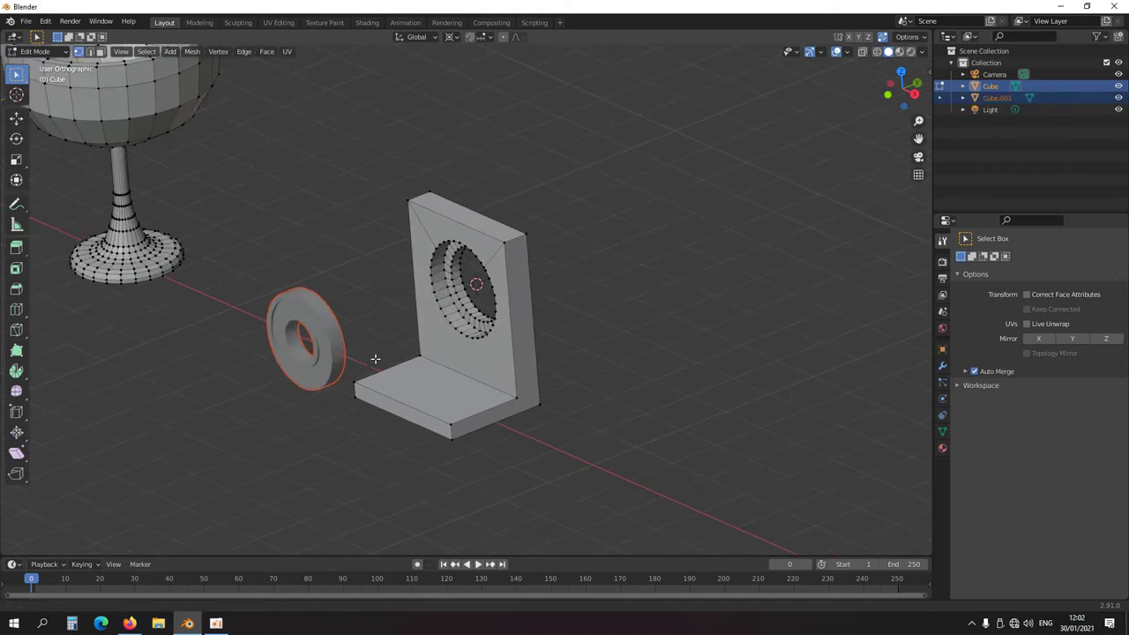
pyautogui.keyDown('shift'); pyautogui.moveTo(374, 357); pyautogui.dragTo(503, 295, button='middle'); pyautogui.keyUp('shift')
pyautogui.press('Tab')
pyautogui.scroll(4, 432, 316)
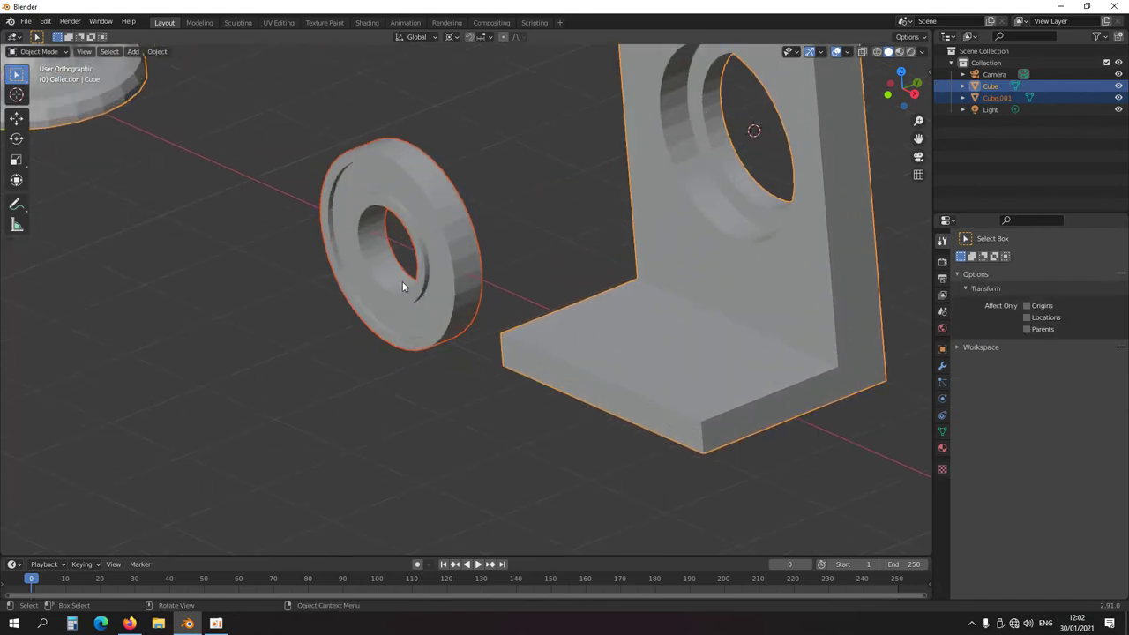
pyautogui.press('Tab')
pyautogui.keyDown('ctrl'); pyautogui.keyDown('alt'); pyautogui.click(412, 237); pyautogui.keyUp('alt'); pyautogui.keyUp('ctrl')
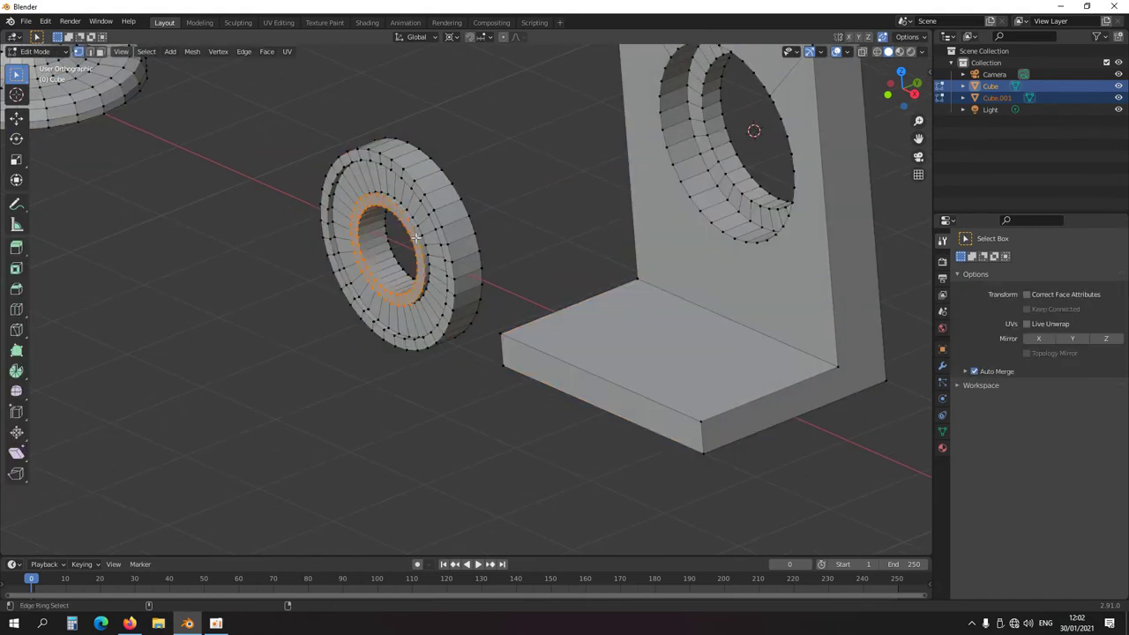
pyautogui.hotkey('shift', 's')
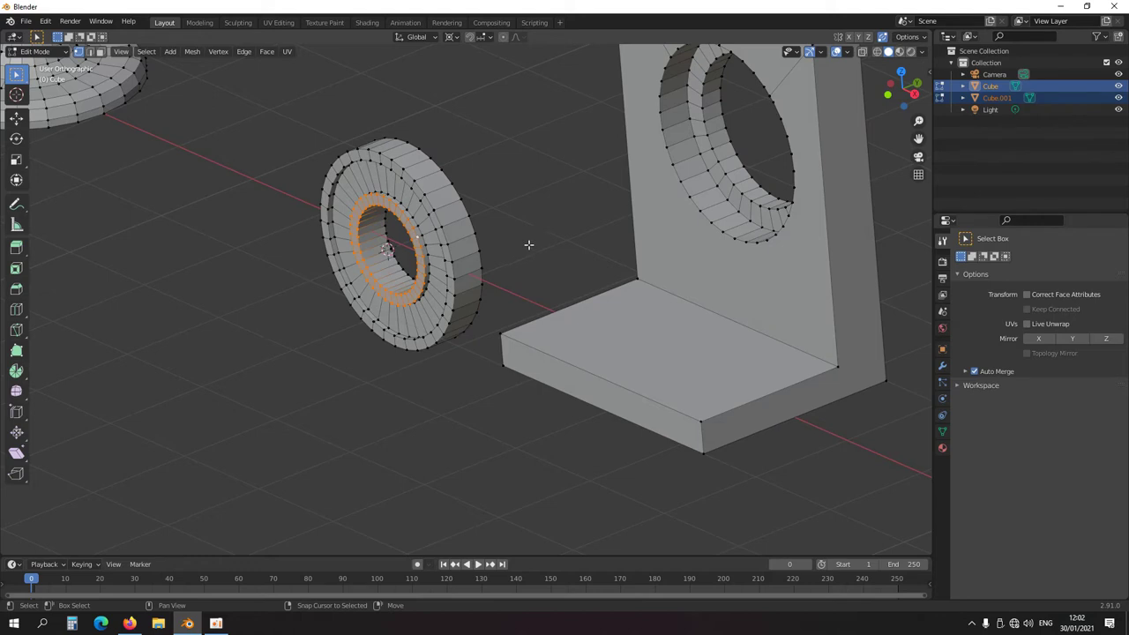
pyautogui.press('Tab')
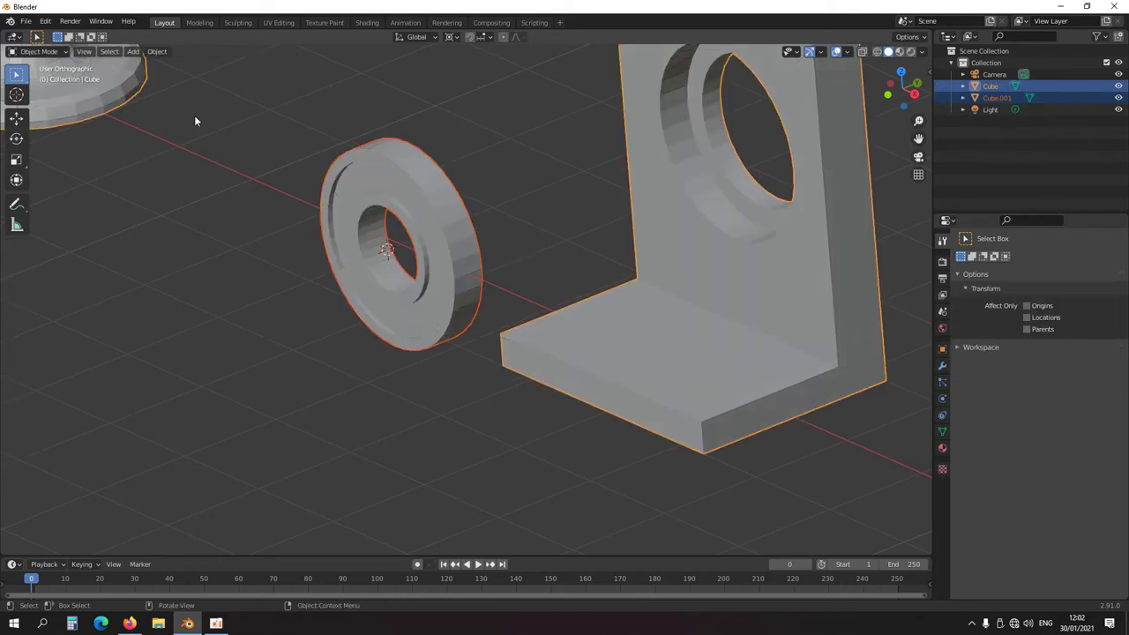
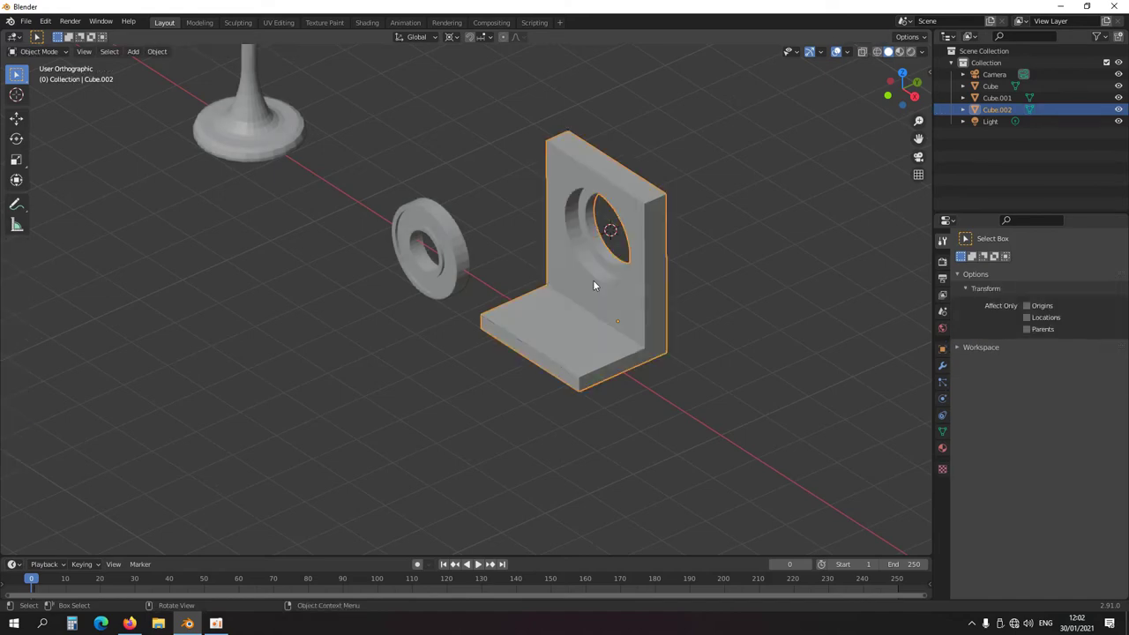
# Snap the ring object to the 3D cursor at the centre of the bracket's stepped hole
pyautogui.click(464, 275)
pyautogui.hotkey('shift', 's')
pyautogui.click(491, 265)
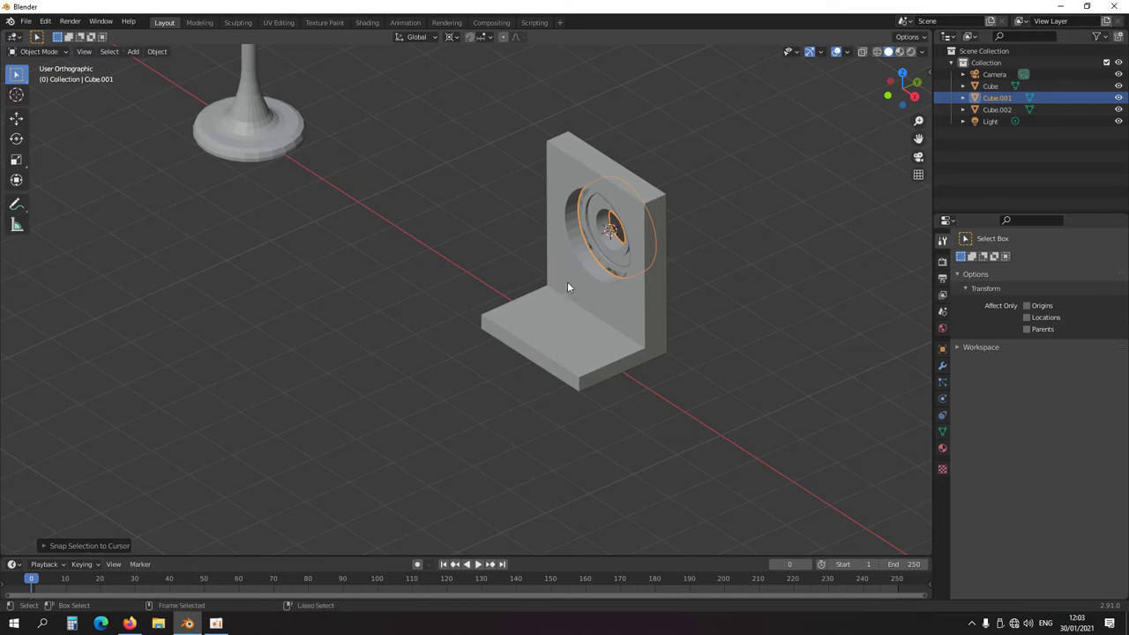
# Rotate the ring in right view about its origin so it sits in the hole's wider recess
pyautogui.press('KP_3')
pyautogui.press('KP_Decimal')
pyautogui.hotkey('shift', 'z')
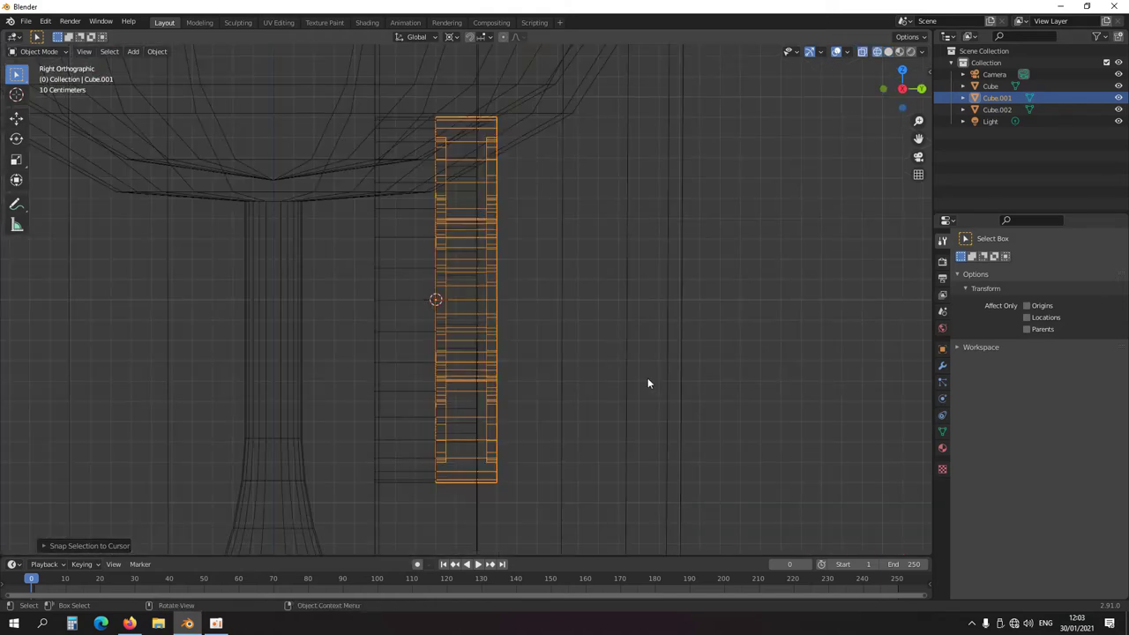
pyautogui.press('r')
pyautogui.click(323, 261)
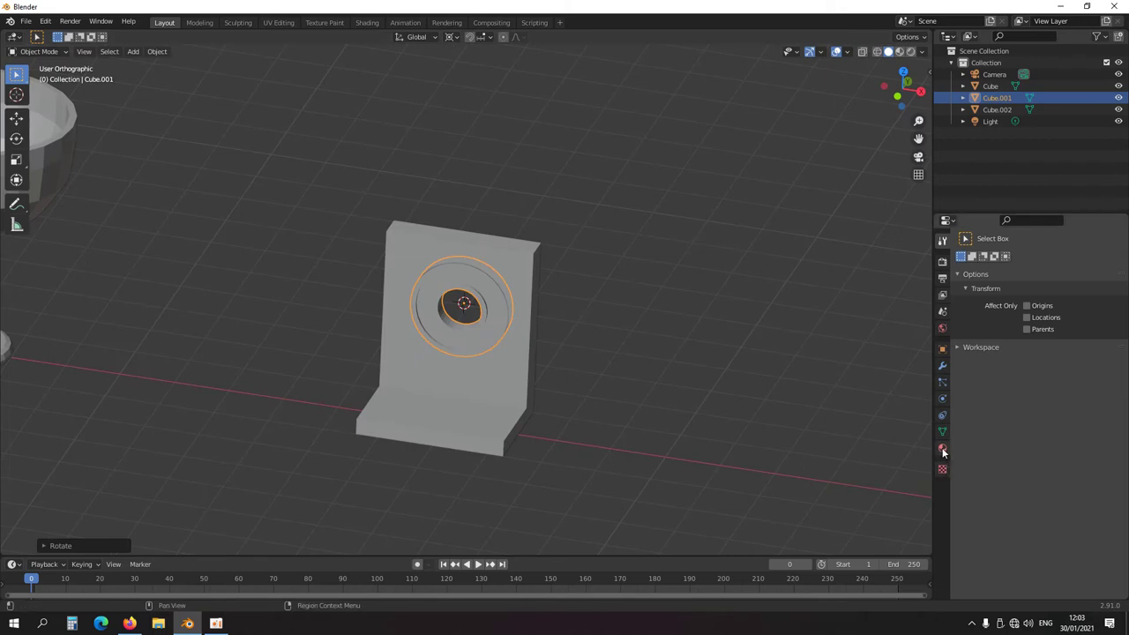
# Show the scene in Material Preview and set the ring material's base colour to blue
pyautogui.click(941, 448)
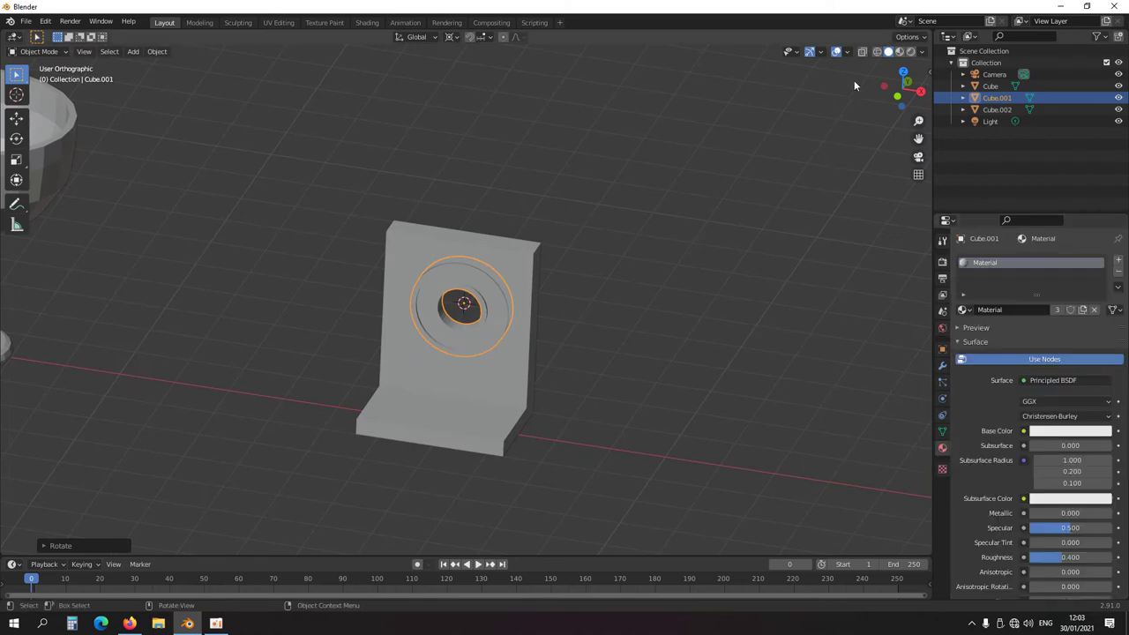
pyautogui.click(898, 52)
pyautogui.scroll(-5, 646, 276)
pyautogui.scroll(5, 629, 289)
pyautogui.click(1083, 432)
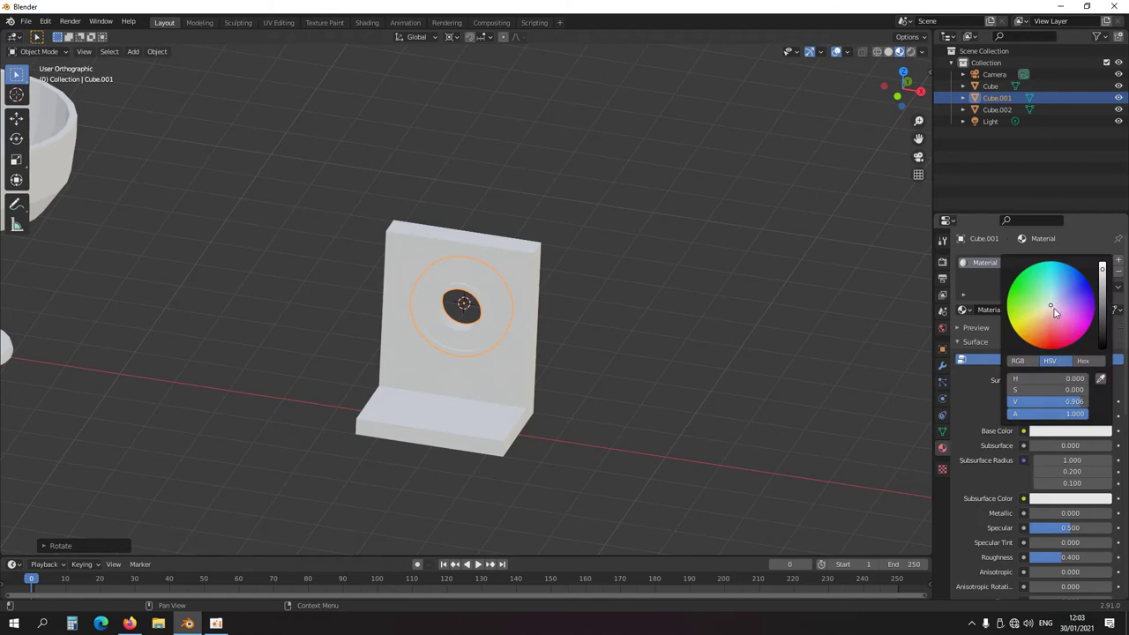
pyautogui.moveTo(1057, 306)
pyautogui.mouseDown()
pyautogui.moveTo(1067, 277)
pyautogui.moveTo(1069, 298)
pyautogui.mouseUp()
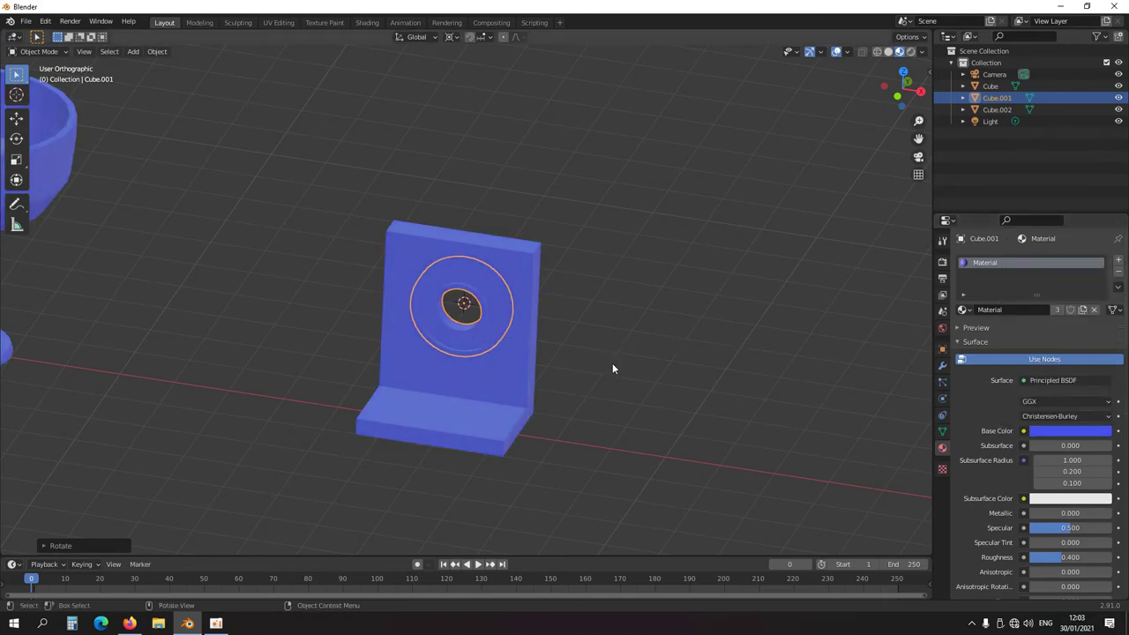
# Add a second material slot to the ring with a new material named Chrome
pyautogui.click(1118, 261)
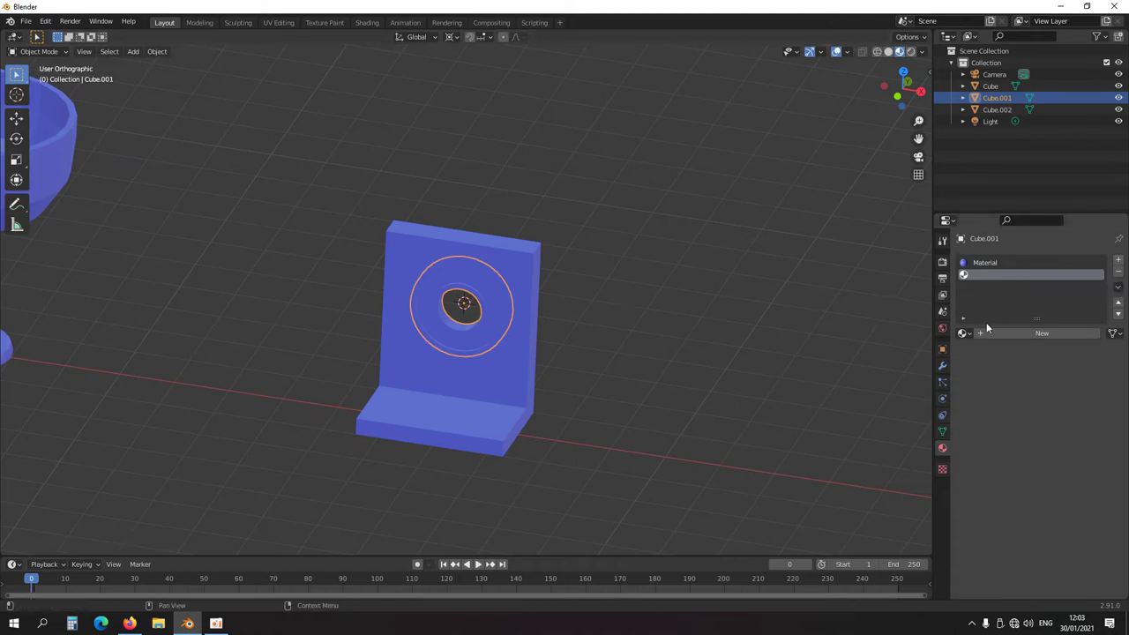
pyautogui.click(1030, 334)
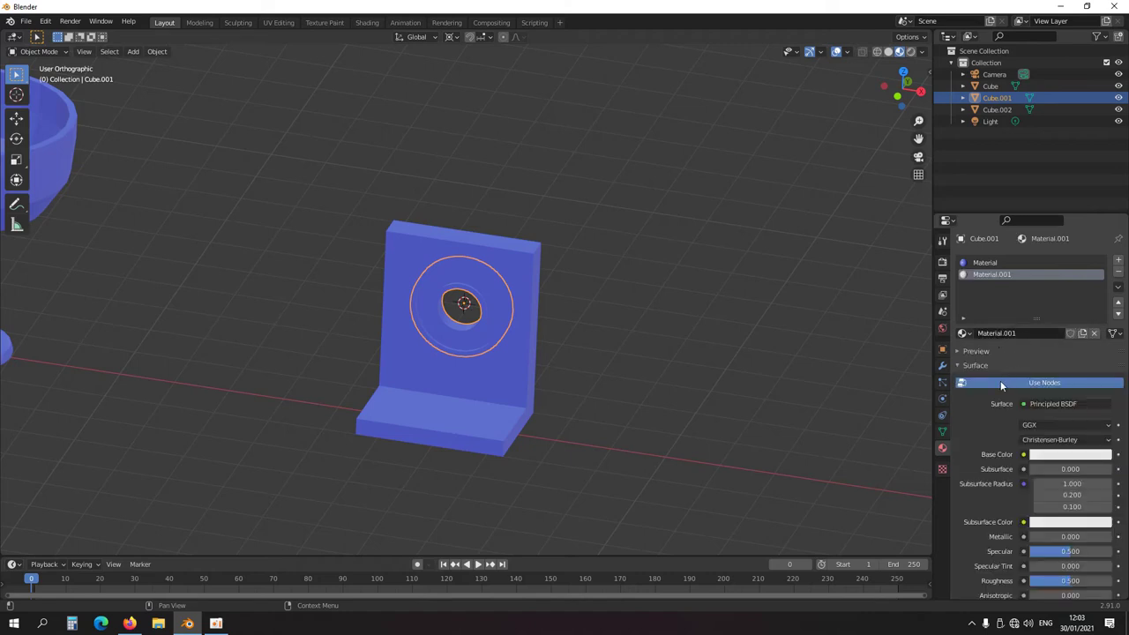
pyautogui.write('cHROME')
pyautogui.press('Return')
pyautogui.doubleClick(1026, 333)
pyautogui.write('Ch')
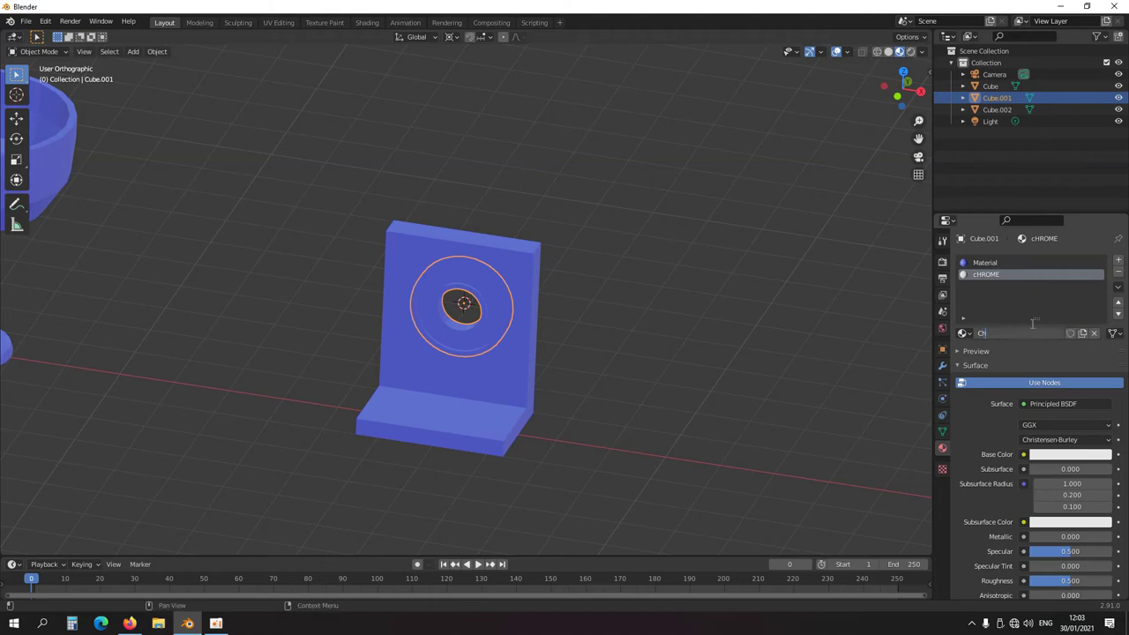
pyautogui.write('rome')
pyautogui.press('Return')
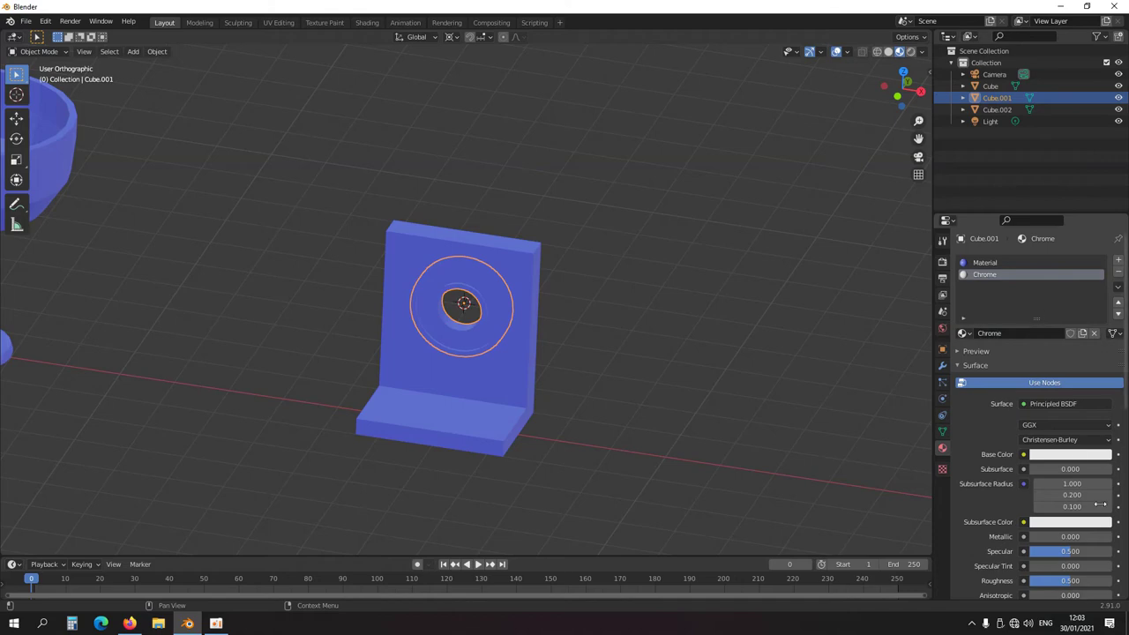
# Remove the blue material from the ring and set Chrome's base colour to a slightly darker, greyish violet
pyautogui.click(977, 264)
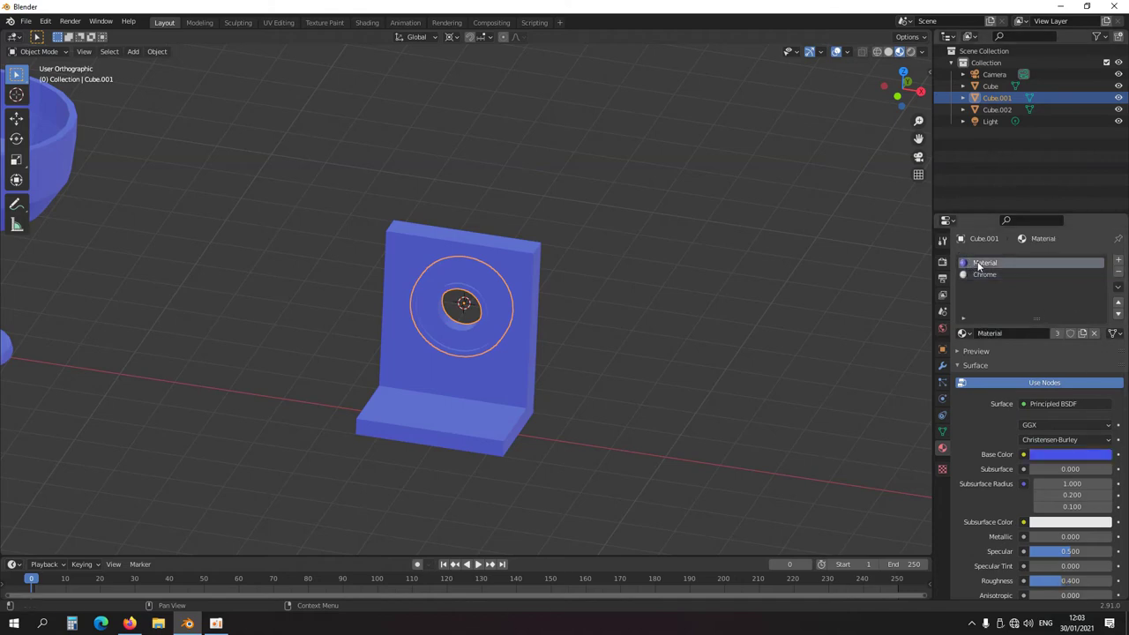
pyautogui.click(1118, 273)
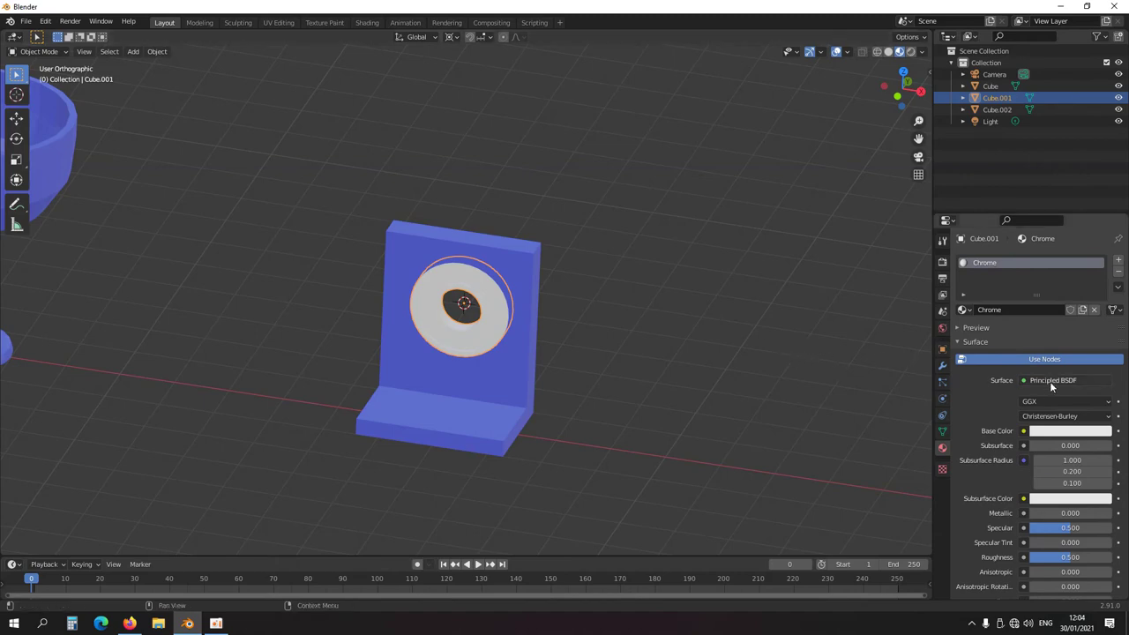
pyautogui.click(1062, 433)
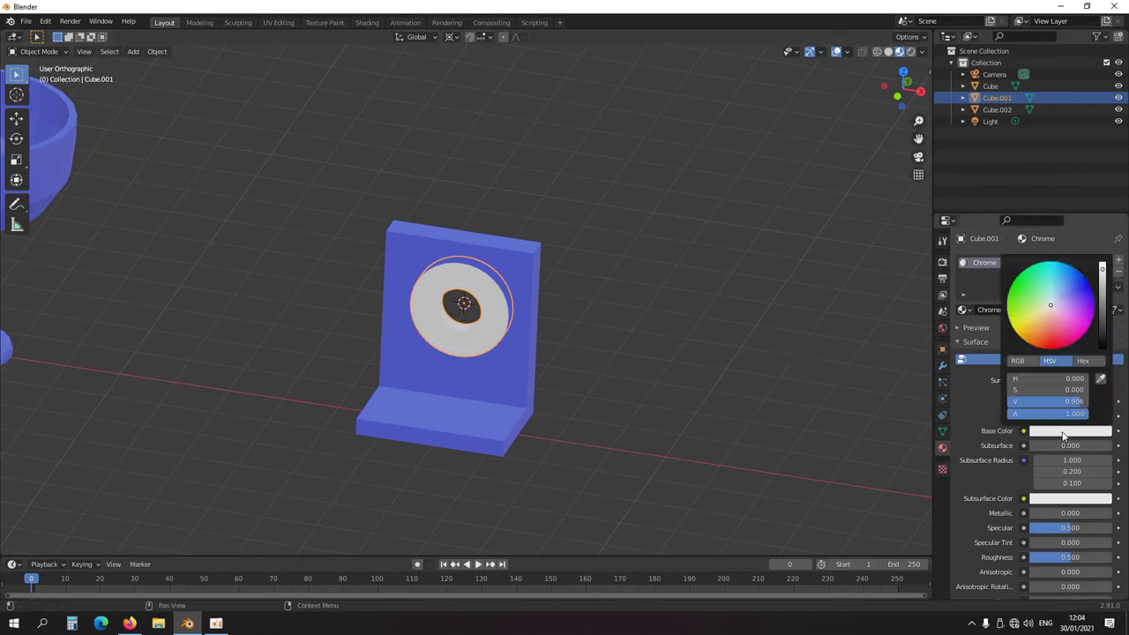
pyautogui.click(1059, 300)
pyautogui.moveTo(1102, 268); pyautogui.dragTo(1102, 278)
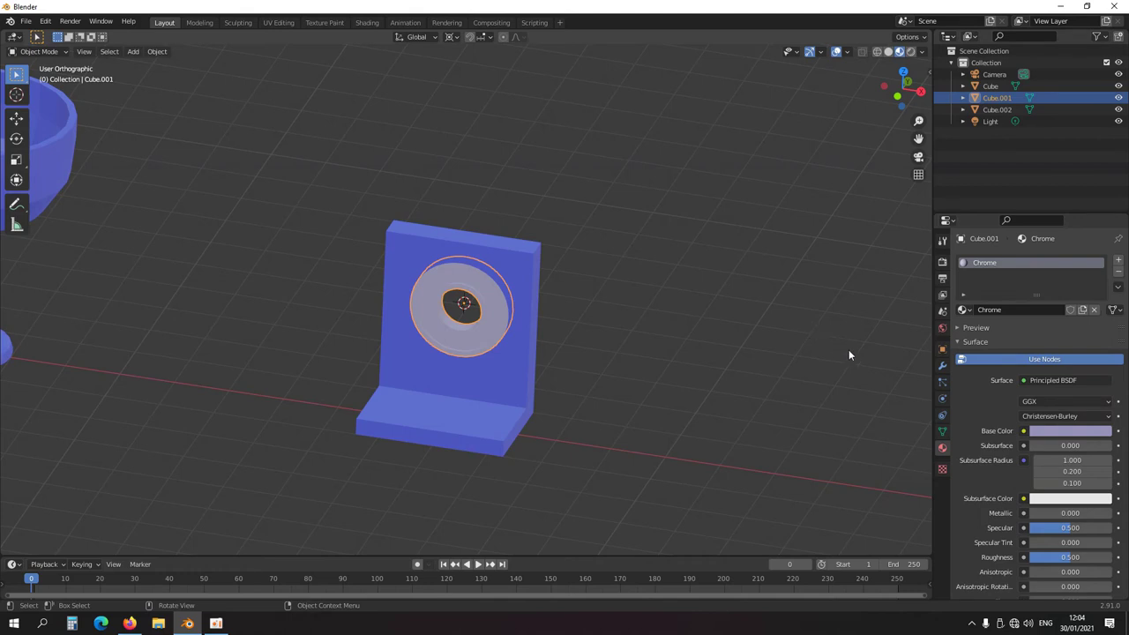
# Add another new material named Black to the ring and darken its base colour to near black
pyautogui.click(1118, 260)
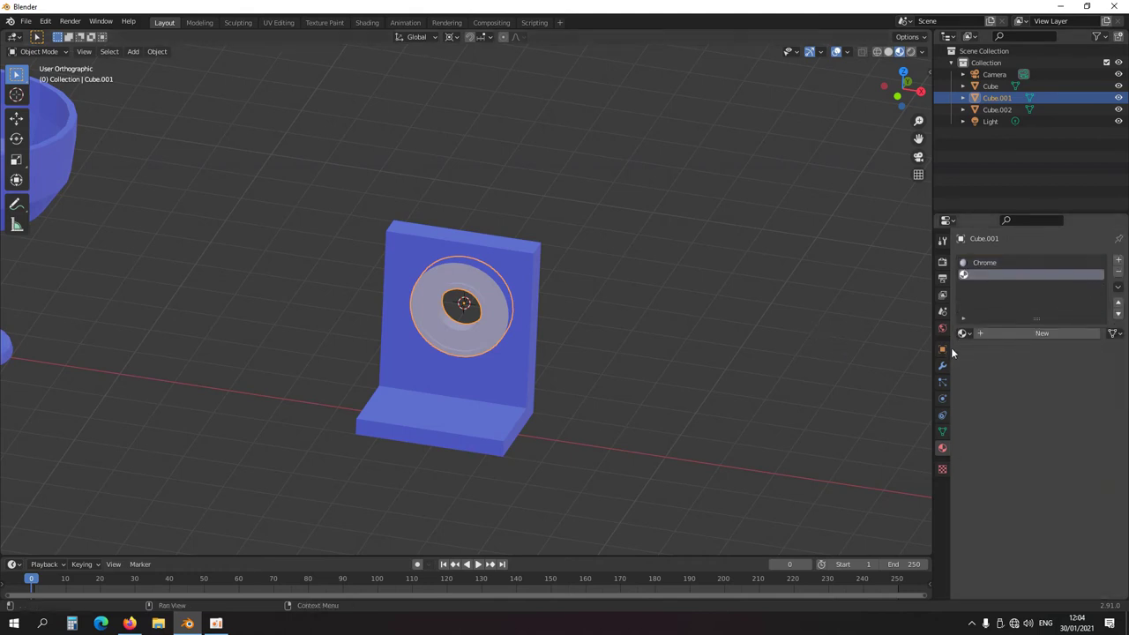
pyautogui.click(1053, 332)
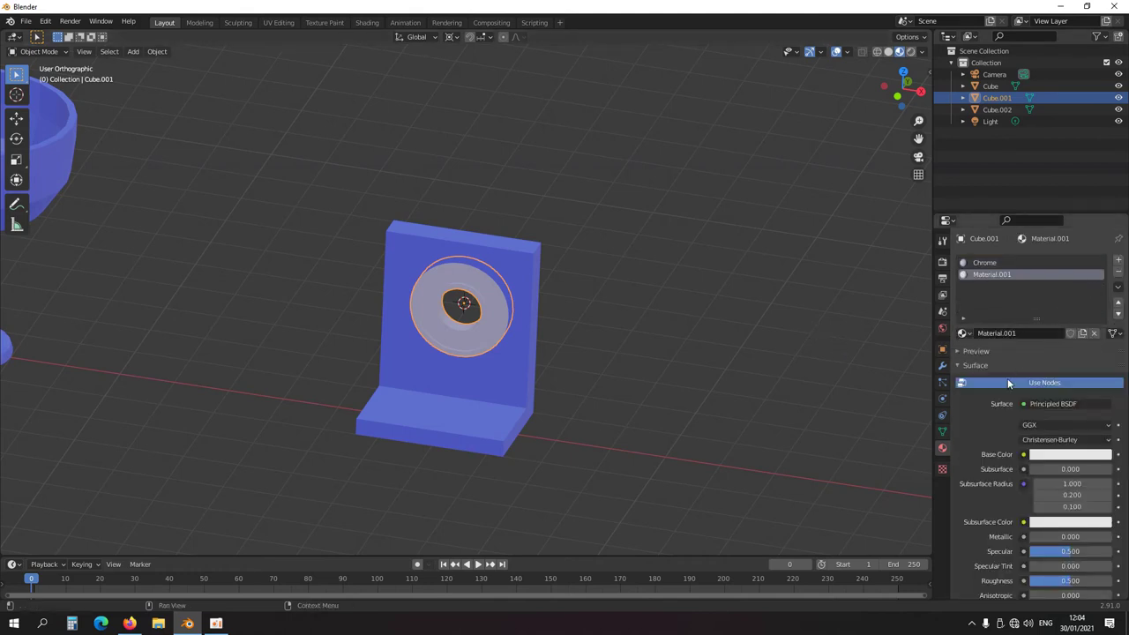
pyautogui.click(1016, 333)
pyautogui.write('Black')
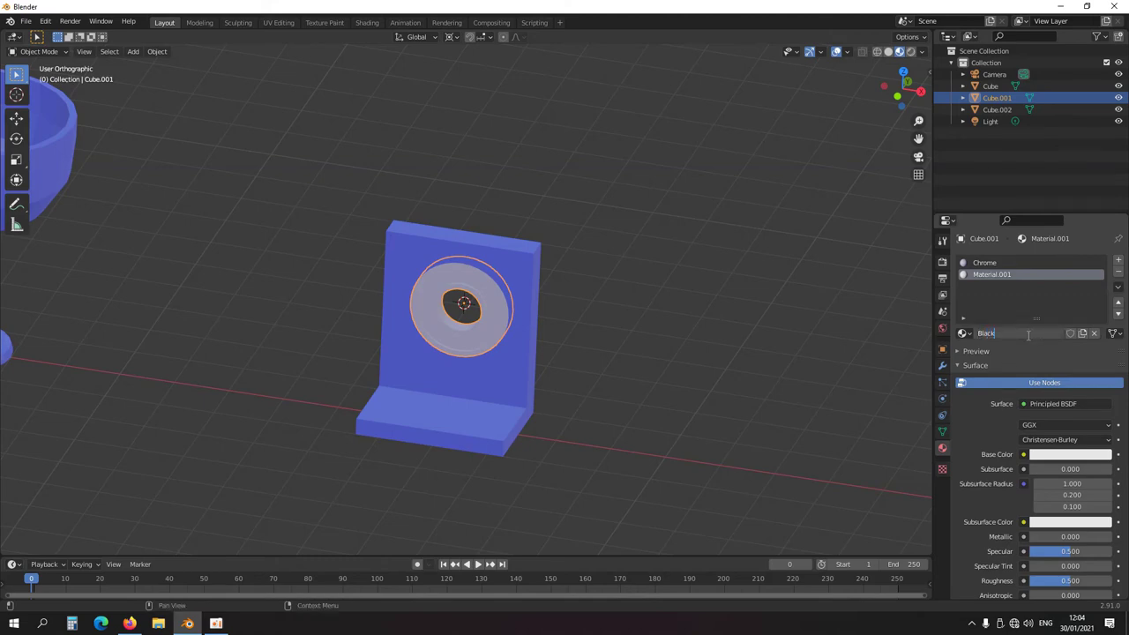
pyautogui.press('Return')
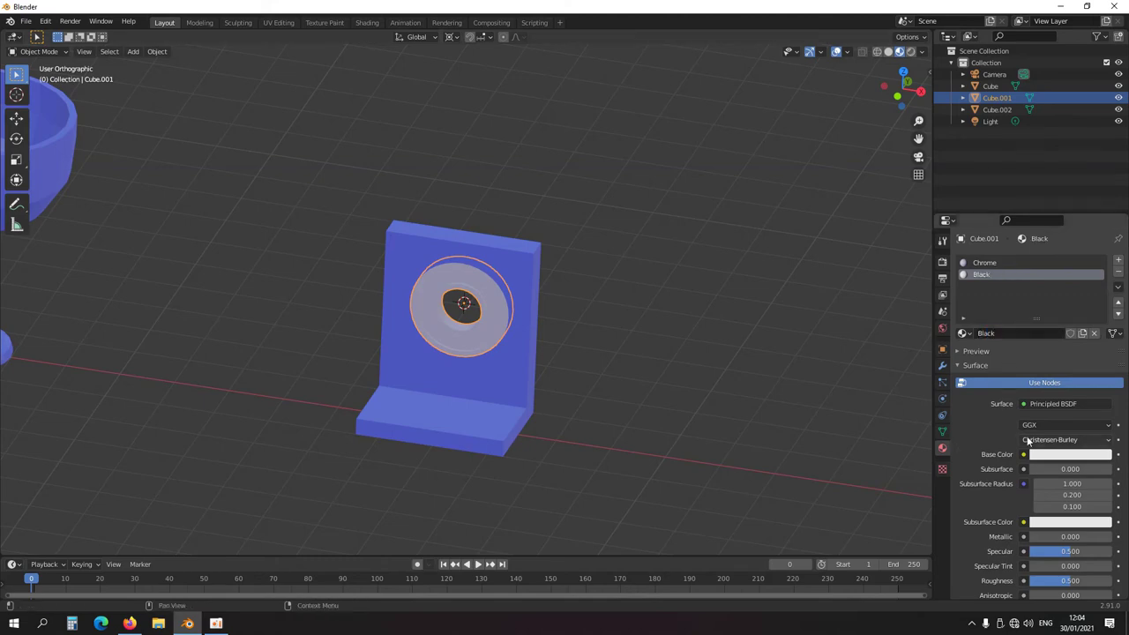
pyautogui.click(1054, 455)
pyautogui.moveTo(1102, 294); pyautogui.dragTo(1102, 372)
# Assign the Black material to the wide face bands on the ring's front and back, and return to Object Mode
pyautogui.press('Tab')
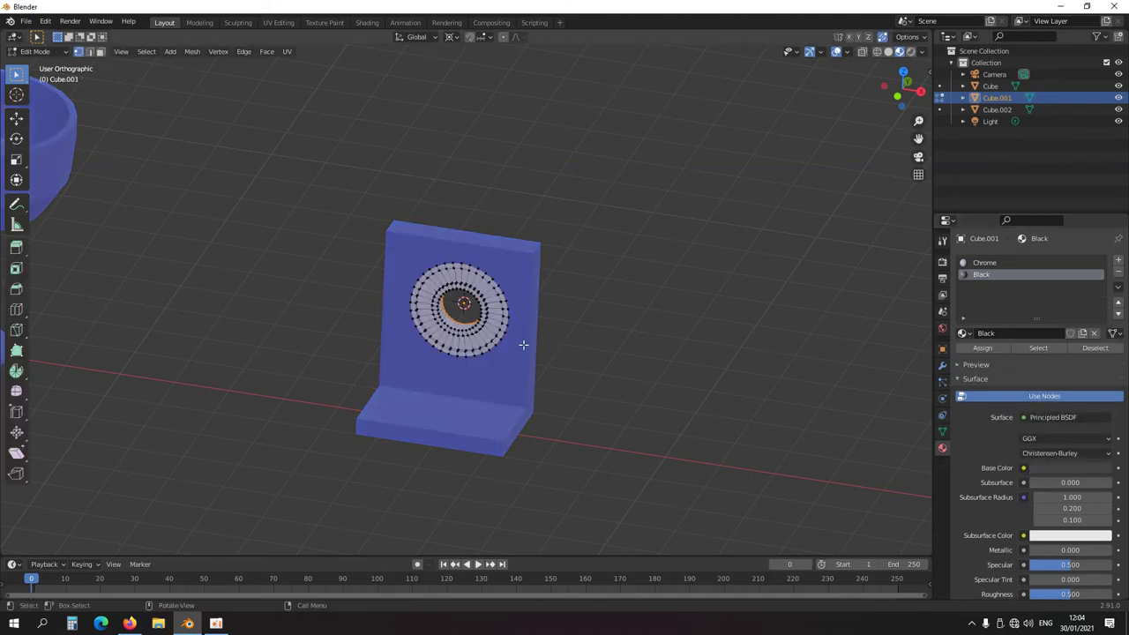
pyautogui.scroll(3, 511, 310)
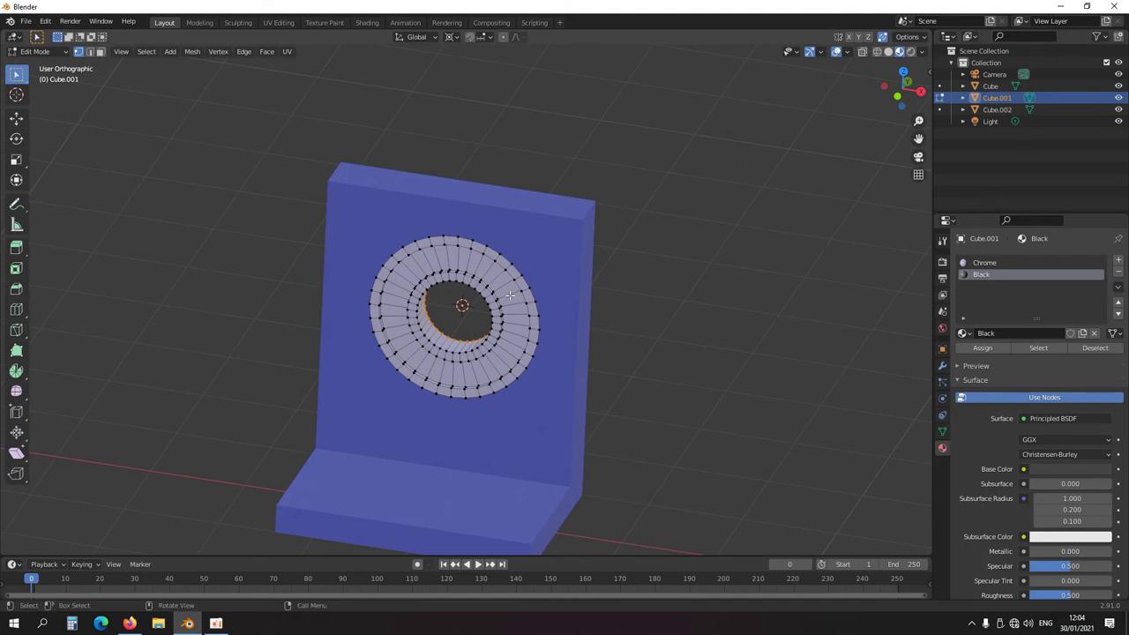
pyautogui.keyDown('ctrl'); pyautogui.keyDown('alt'); pyautogui.click(507, 294); pyautogui.keyUp('alt'); pyautogui.keyUp('ctrl')
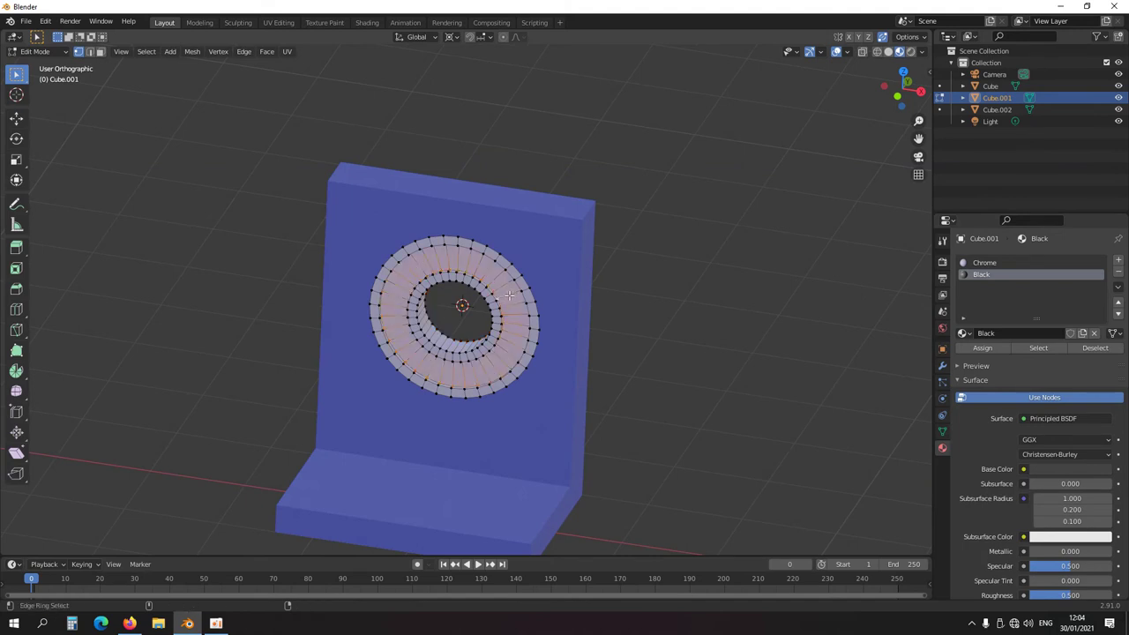
pyautogui.moveTo(634, 293); pyautogui.dragTo(356, 373, button='middle')
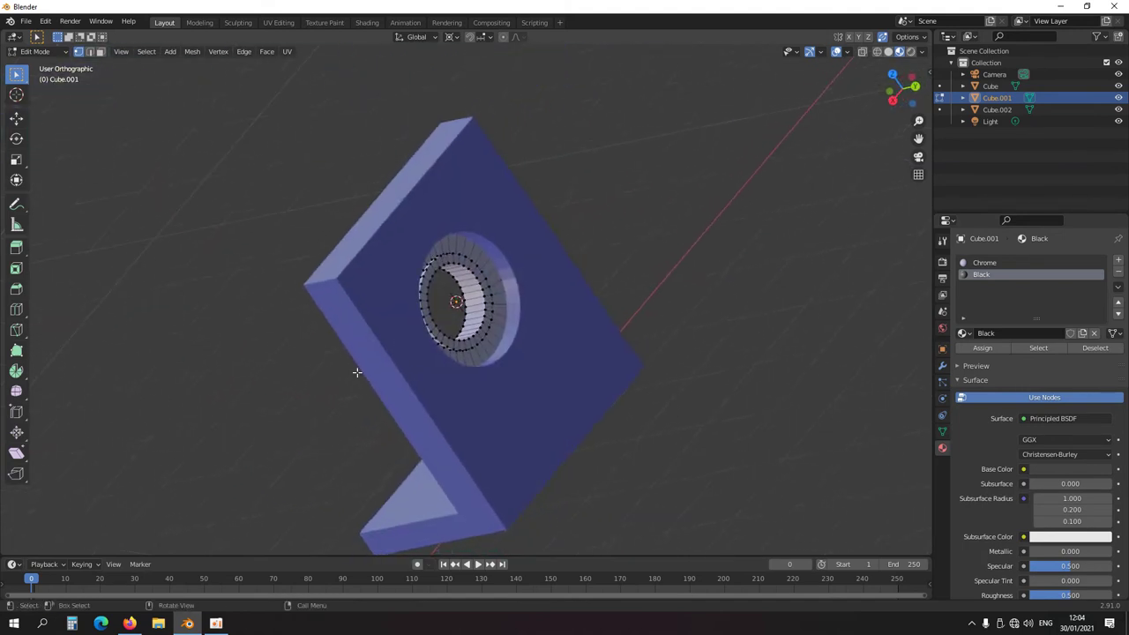
pyautogui.keyDown('ctrl'); pyautogui.keyDown('alt'); pyautogui.keyDown('shift'); pyautogui.click(492, 269); pyautogui.keyUp('shift'); pyautogui.keyUp('alt'); pyautogui.keyUp('ctrl')
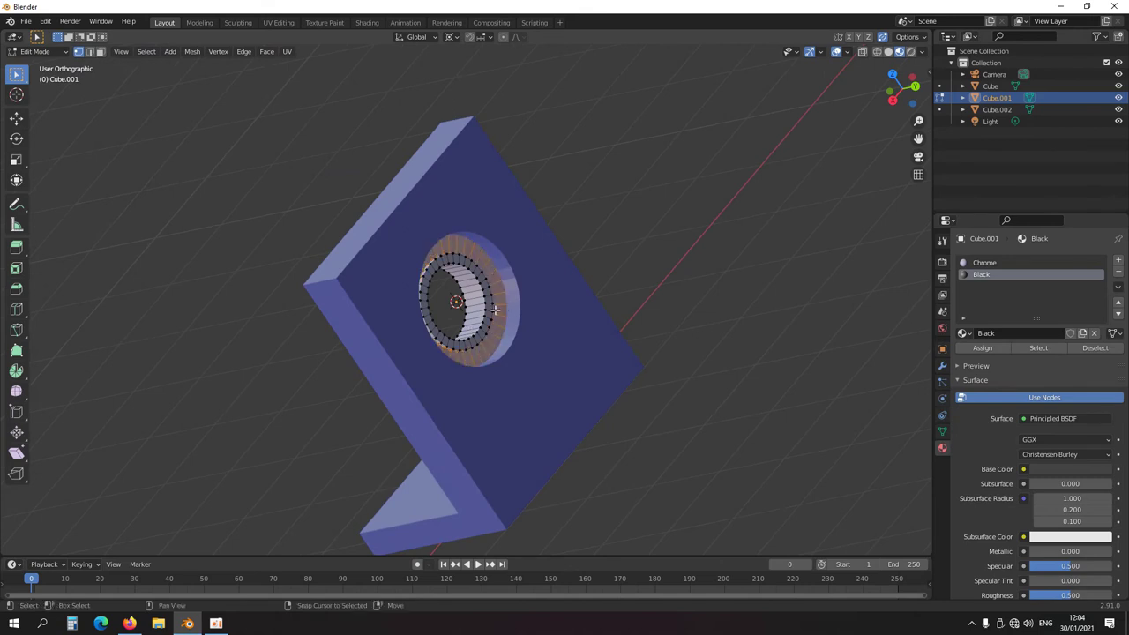
pyautogui.click(974, 348)
pyautogui.moveTo(273, 409); pyautogui.dragTo(568, 319, button='middle')
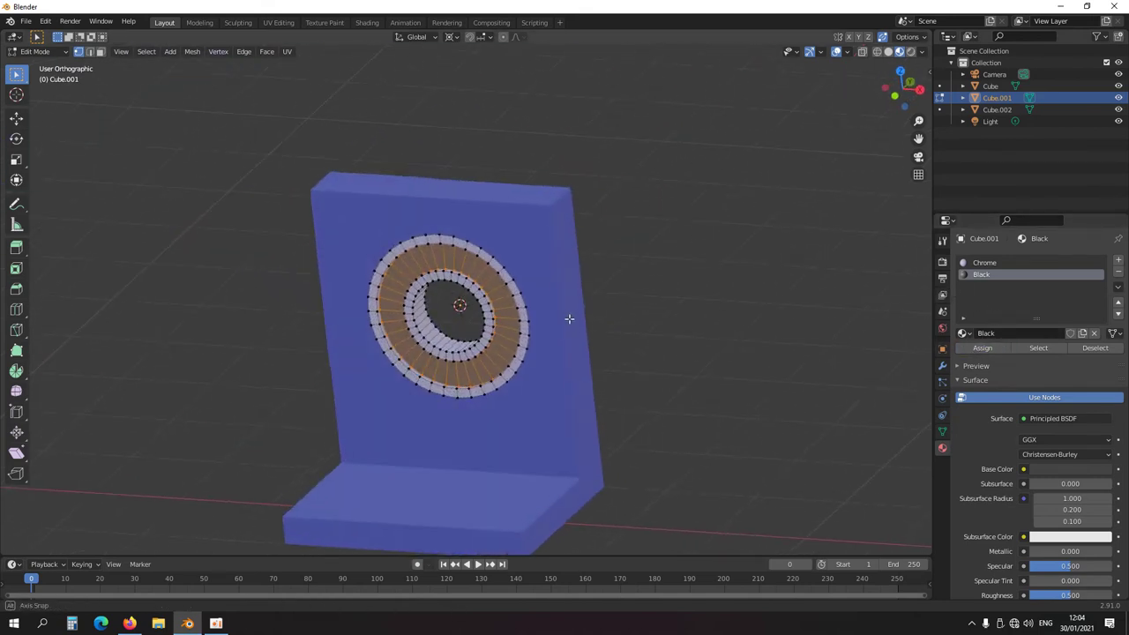
pyautogui.scroll(-2, 568, 319)
pyautogui.press('Tab')
pyautogui.scroll(-3, 530, 353)
pyautogui.rightClick(520, 352)
pyautogui.click(520, 352)
pyautogui.click(474, 317)
pyautogui.click(477, 321)
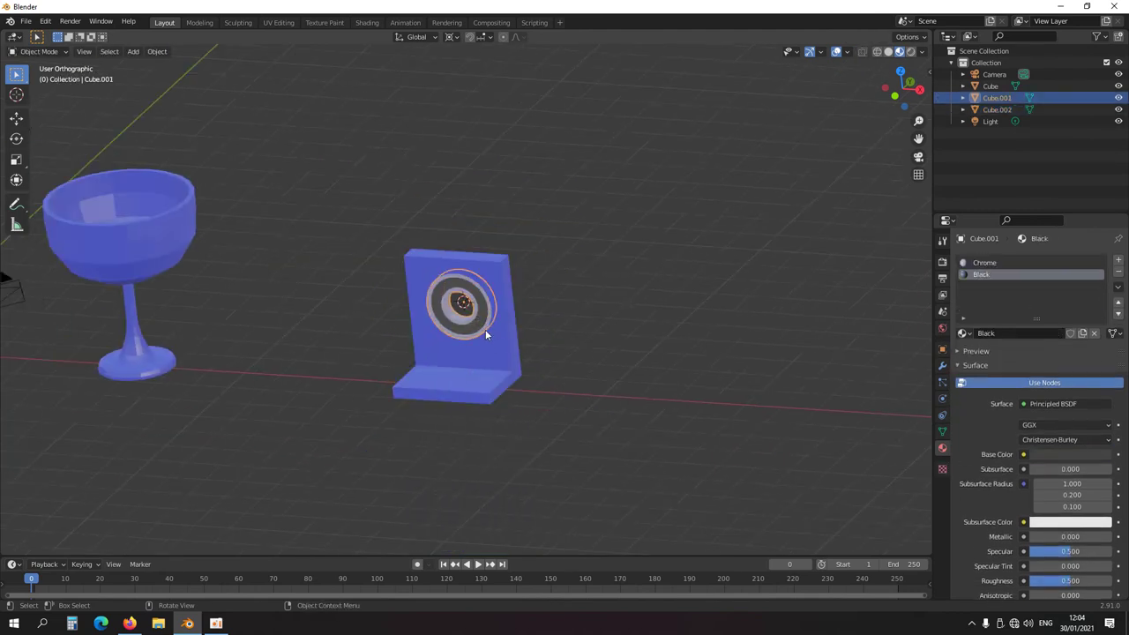
# Select the bracket's short edge at the upper corner of the upright plate and snap the 3D cursor to it
pyautogui.scroll(2, 514, 370)
pyautogui.moveTo(514, 369); pyautogui.dragTo(512, 360, button='middle')
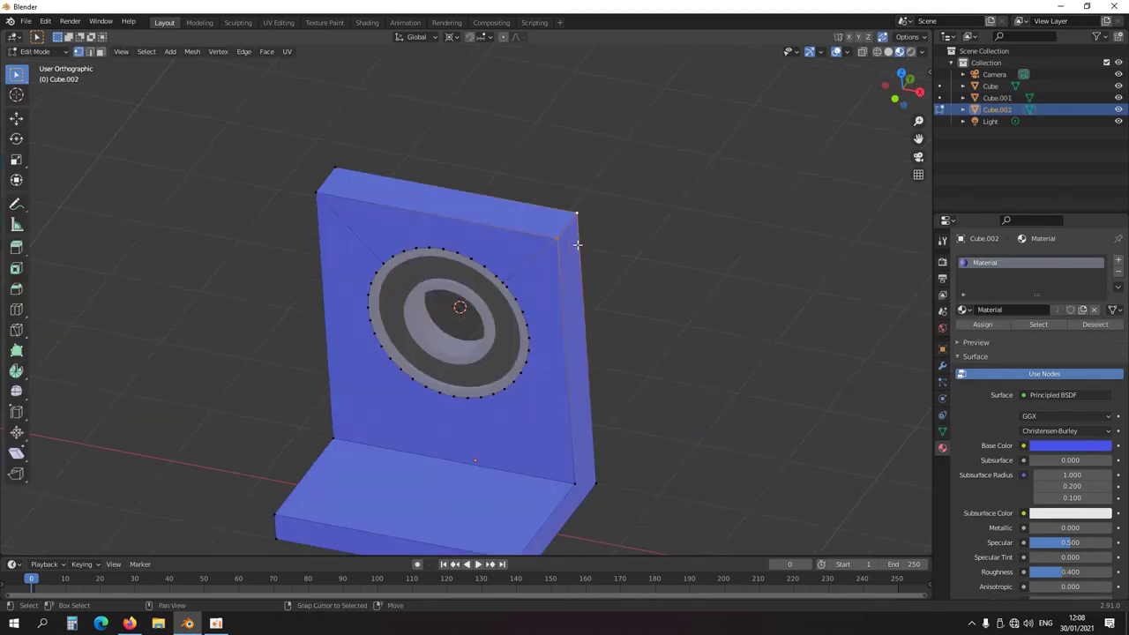
pyautogui.keyDown('shift'); pyautogui.rightClick(577, 289); pyautogui.keyUp('shift')
# Duplicate the corner edge diagonally inward in front view and snap the 3D cursor to the copy
pyautogui.press('KP_1')
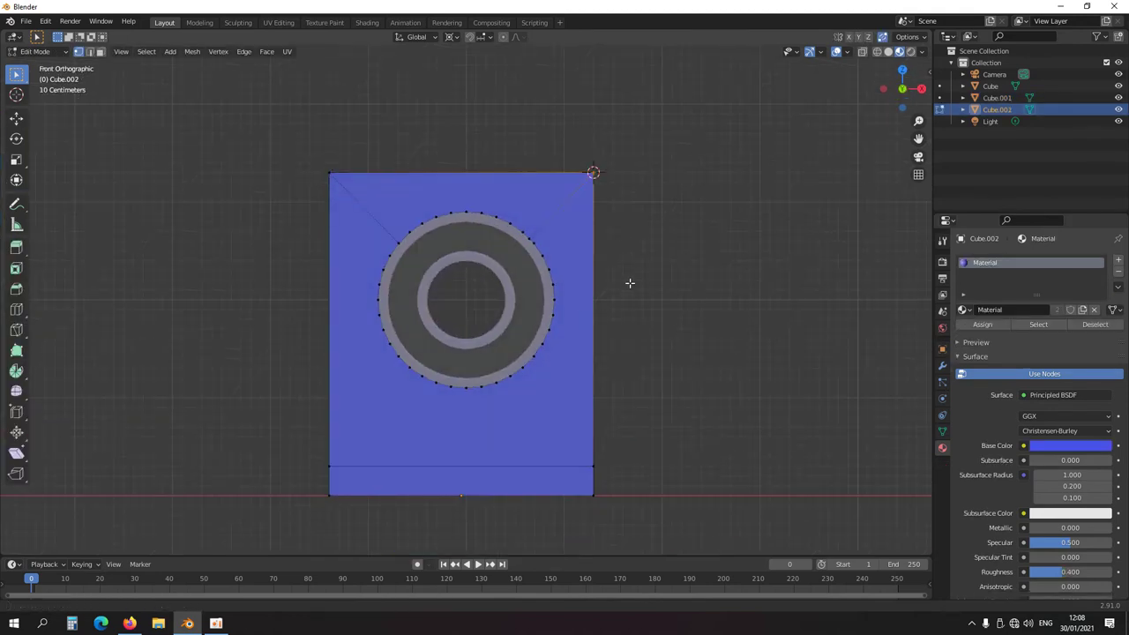
pyautogui.keyDown('shift'); pyautogui.moveTo(631, 281); pyautogui.dragTo(539, 336, button='middle'); pyautogui.keyUp('shift')
pyautogui.scroll(2, 555, 275)
pyautogui.press('e')
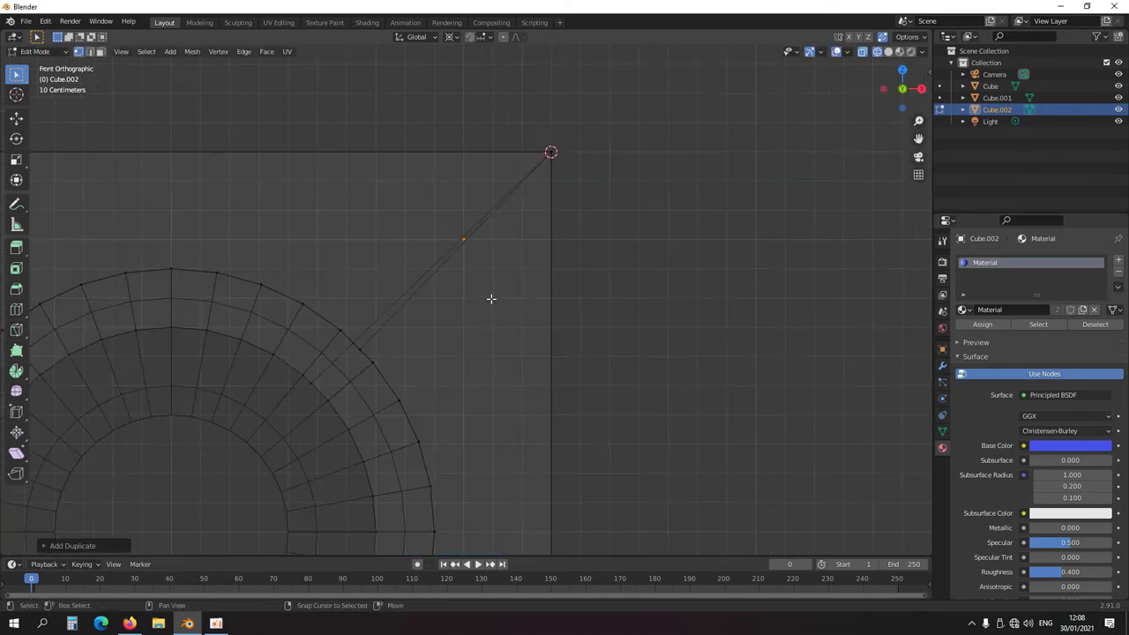
pyautogui.hotkey('shift', 's')
# Offset the edge 0.15 m along X from the 3D cursor and spin it 90° around the cursor in 3 steps
pyautogui.hotkey('shift', 'd')
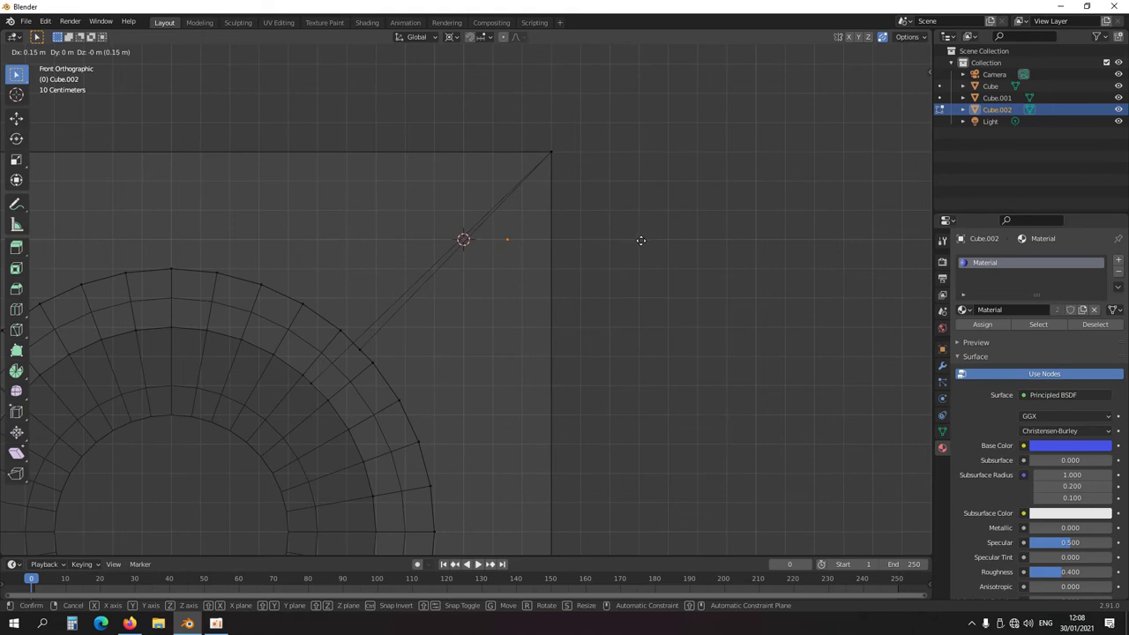
pyautogui.click(641, 240)
pyautogui.hotkey('alt', 'r')
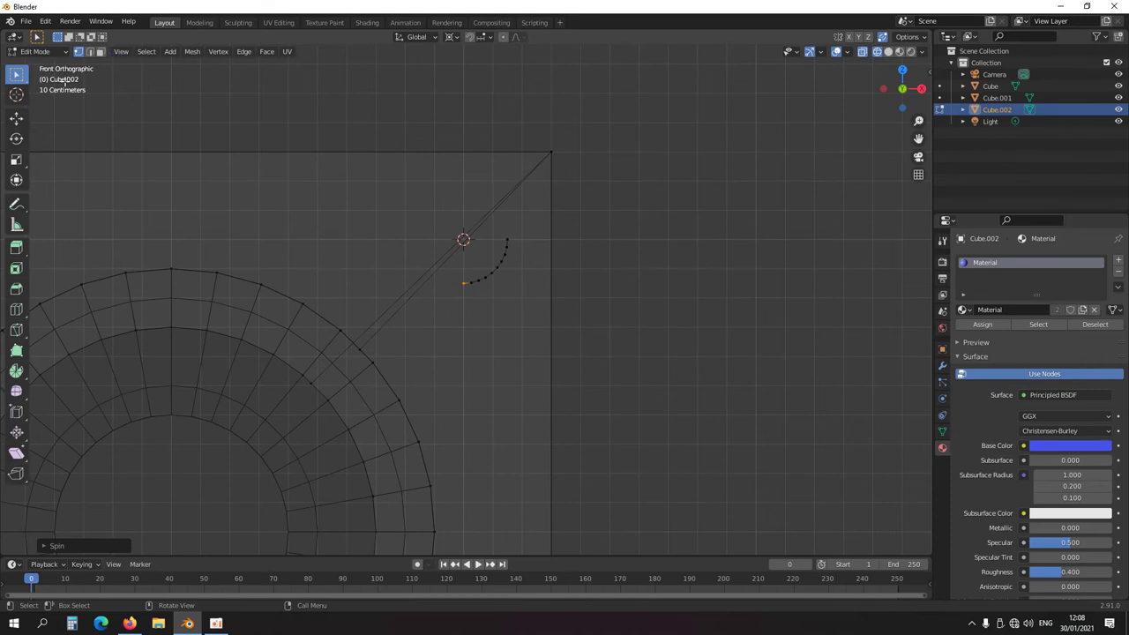
pyautogui.click(43, 544)
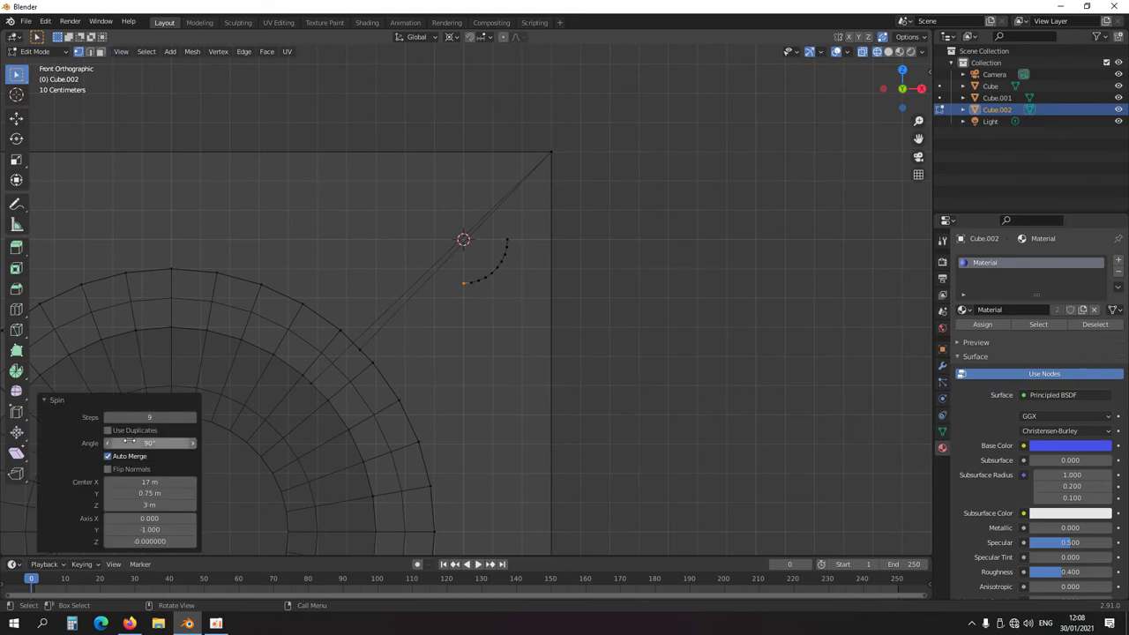
pyautogui.moveTo(150, 418); pyautogui.dragTo(157, 417)
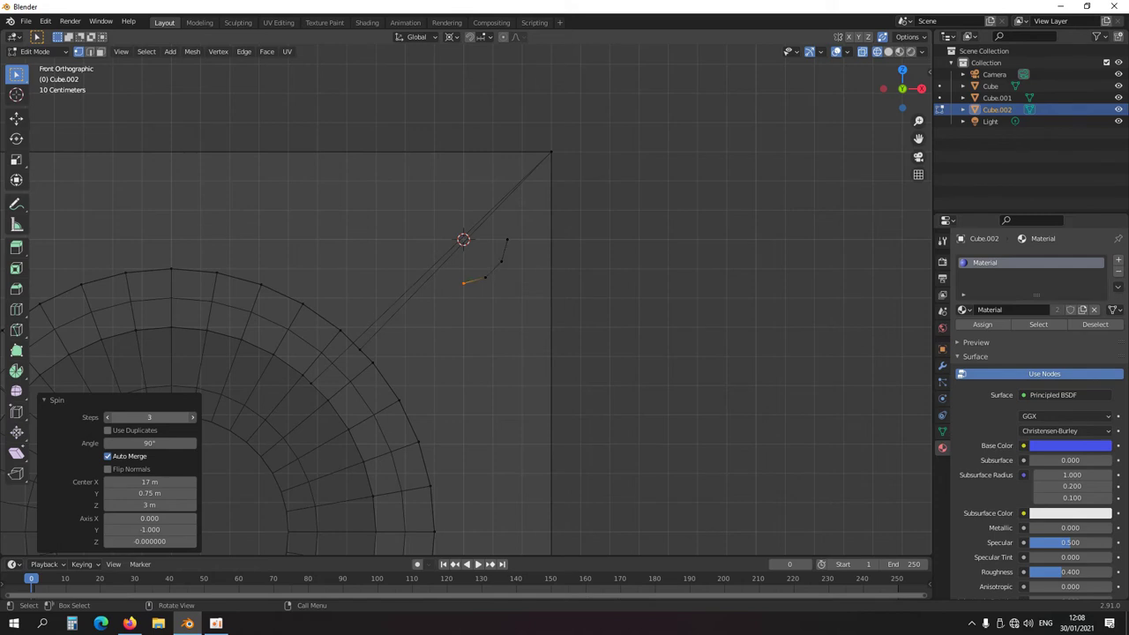
pyautogui.moveTo(147, 417); pyautogui.dragTo(132, 417)
# Repeat the 90° spin three times to complete the small cylinder, and move its seam edge by 0 m
pyautogui.hotkey('shift', 'r')
pyautogui.hotkey('shift', 'r')
pyautogui.hotkey('shift', 'r')
pyautogui.click(495, 233)
pyautogui.press('g')
pyautogui.click(508, 254)
pyautogui.moveTo(509, 254); pyautogui.dragTo(448, 285, button='middle')
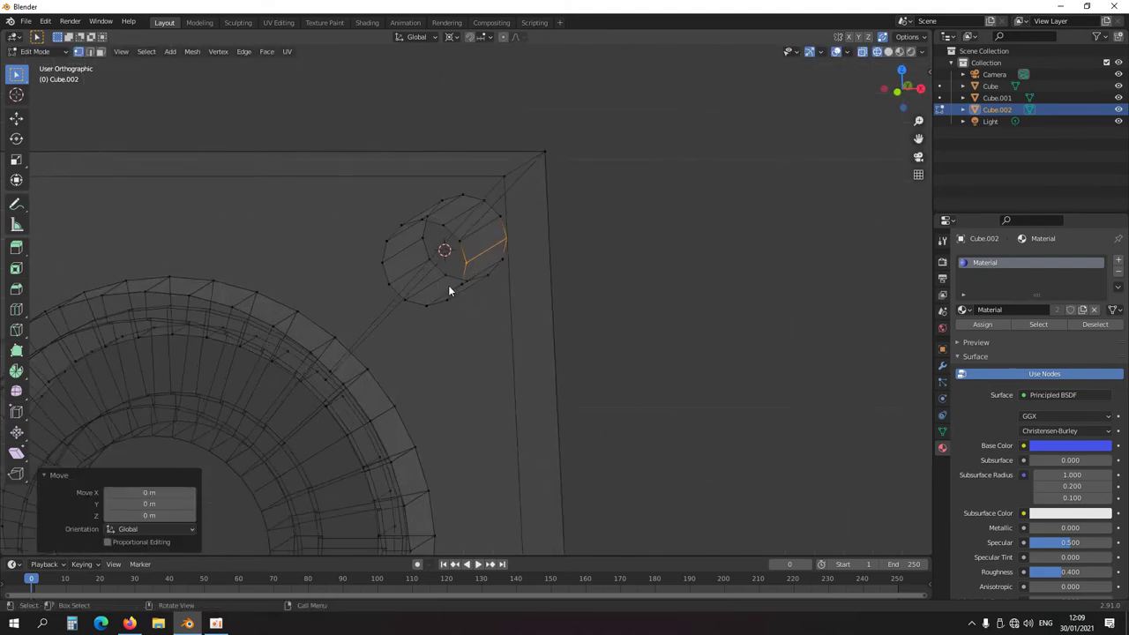
# Select the whole small cylinder in Material Preview and recalculate its normals
pyautogui.hotkey('shift', 'z')
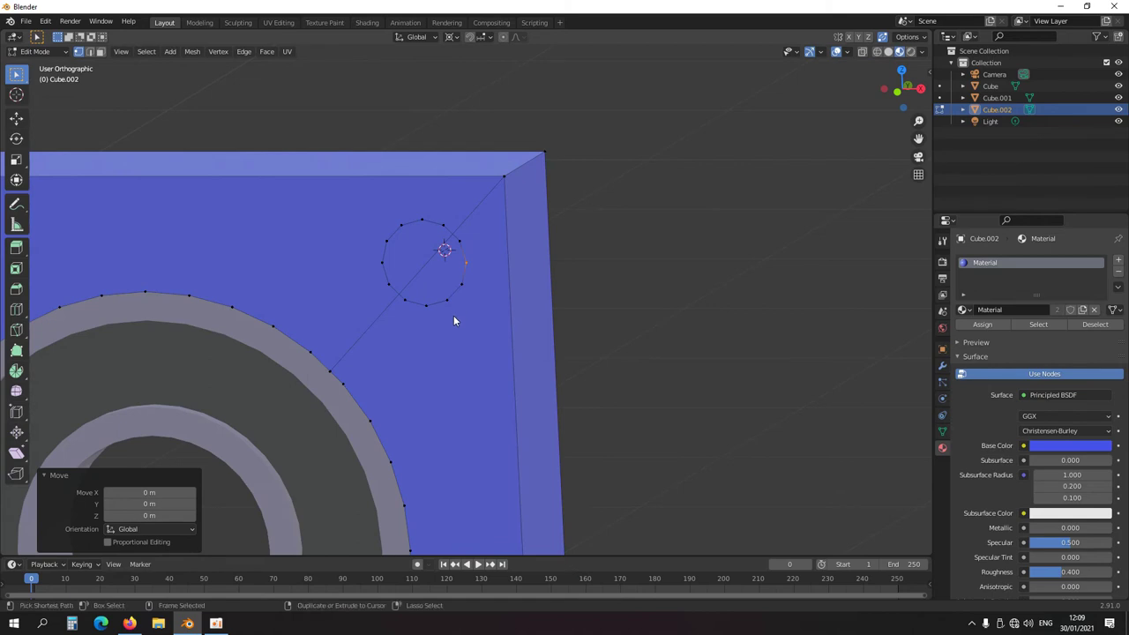
pyautogui.press('ctrl+KP_Add')
pyautogui.hotkey('shift', 'n')
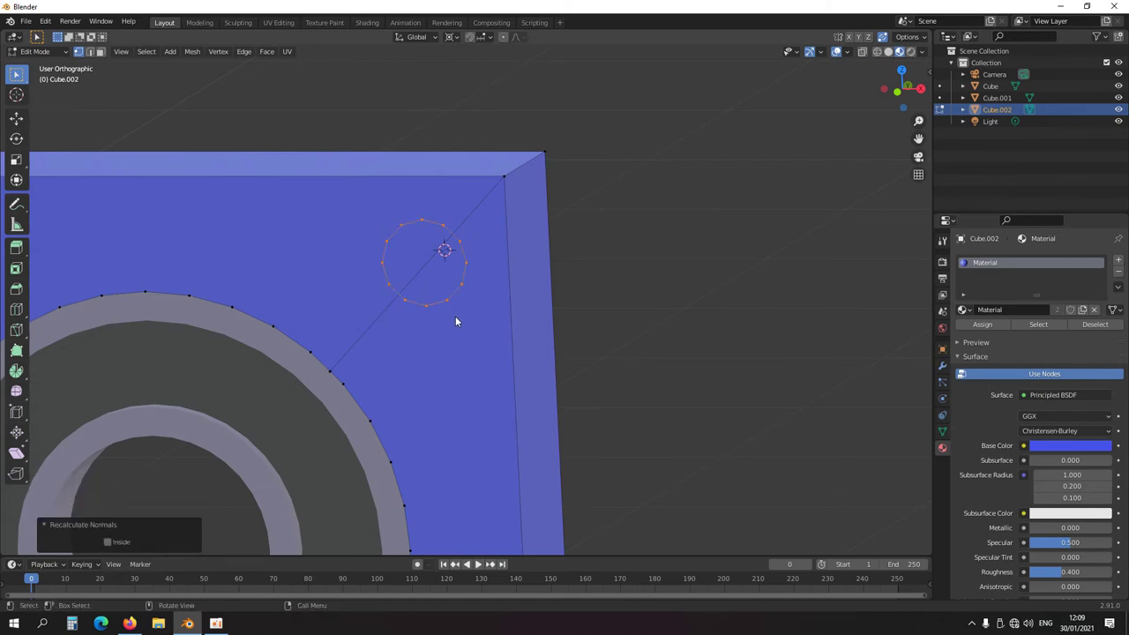
# Scale the small cylinder by 1.7 along Y so it extends past both faces of the upright plate
pyautogui.press('KP_7')
pyautogui.hotkey('alt', 'z')
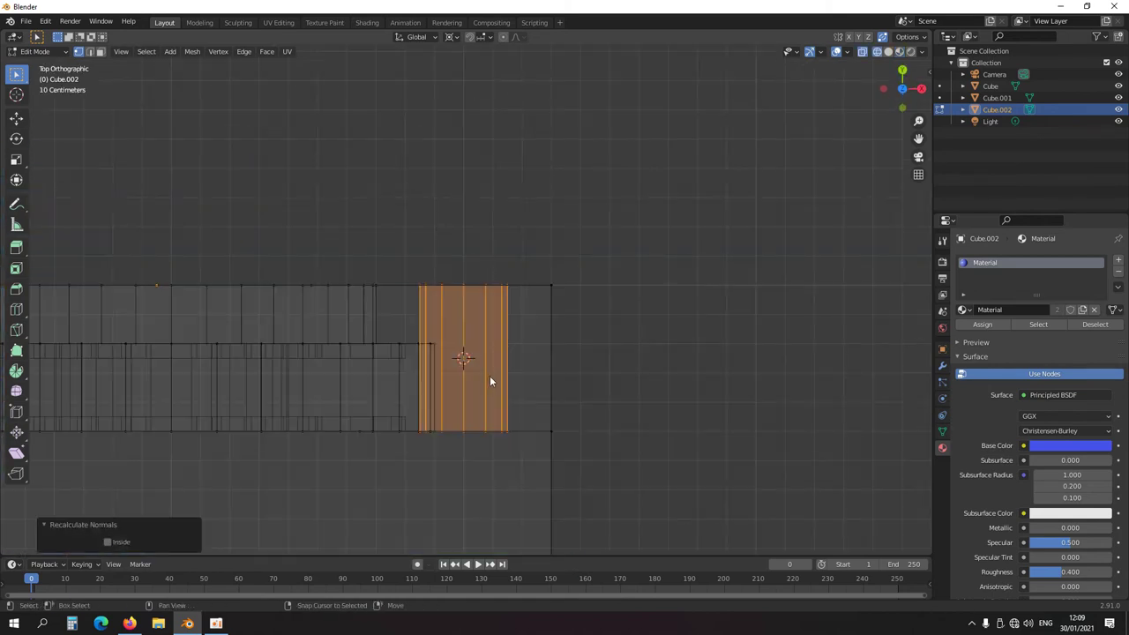
pyautogui.press('s')
pyautogui.press('y')
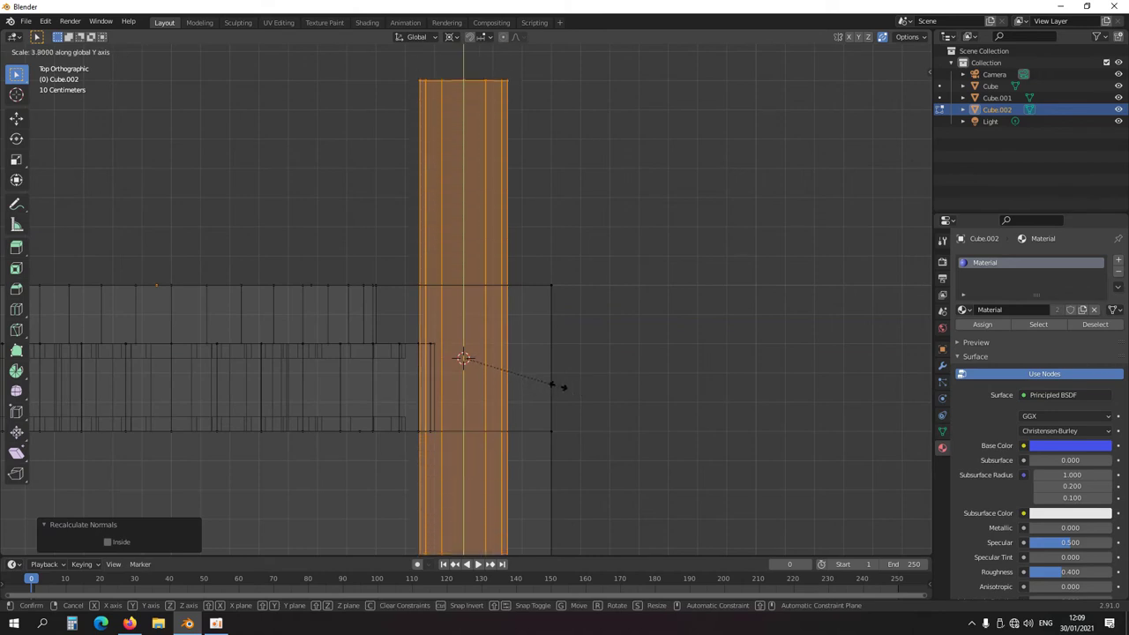
pyautogui.click(506, 375)
pyautogui.scroll(-3, 506, 375)
pyautogui.moveTo(475, 410); pyautogui.dragTo(480, 280, button='middle')
pyautogui.hotkey('alt', 'z')
# Select the uppermost and lowermost vertices of the large hole's rim and snap the 3D cursor to their centre
pyautogui.moveTo(459, 402); pyautogui.dragTo(436, 318, button='middle')
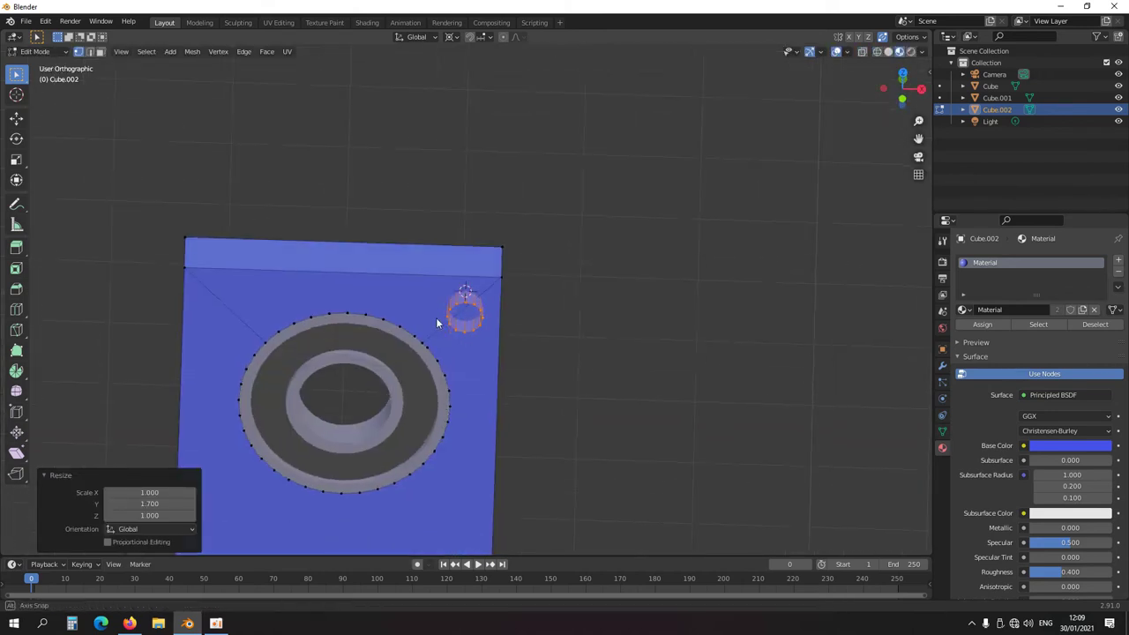
pyautogui.click(351, 317)
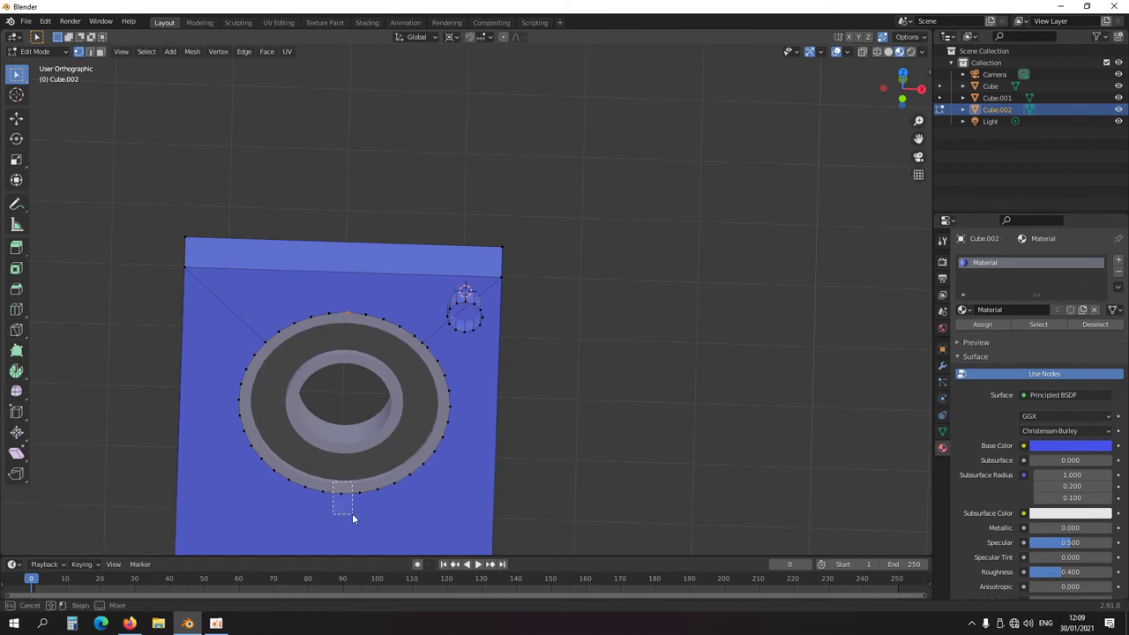
pyautogui.keyDown('shift'); pyautogui.rightClick(392, 470); pyautogui.keyUp('shift')
# Select the front rim of the small cylinder and fill it with a face
pyautogui.press('KP_1')
pyautogui.keyDown('alt'); pyautogui.click(475, 292); pyautogui.keyUp('alt')
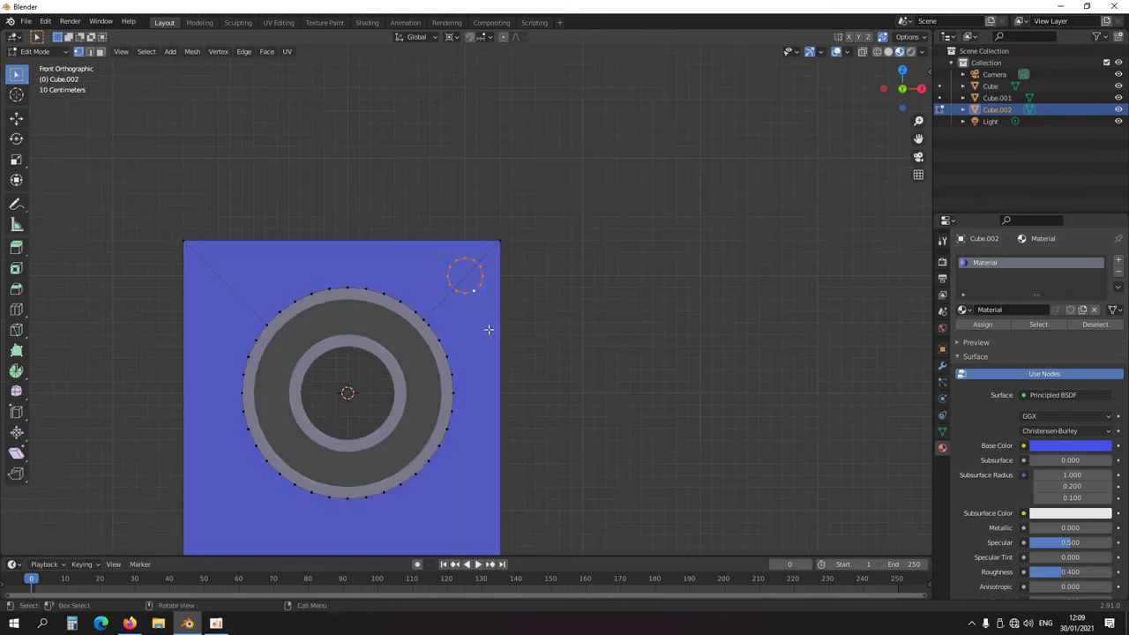
pyautogui.press('ctrl+KP_Add')
pyautogui.moveTo(495, 304); pyautogui.dragTo(461, 347, button='middle')
pyautogui.press('f')
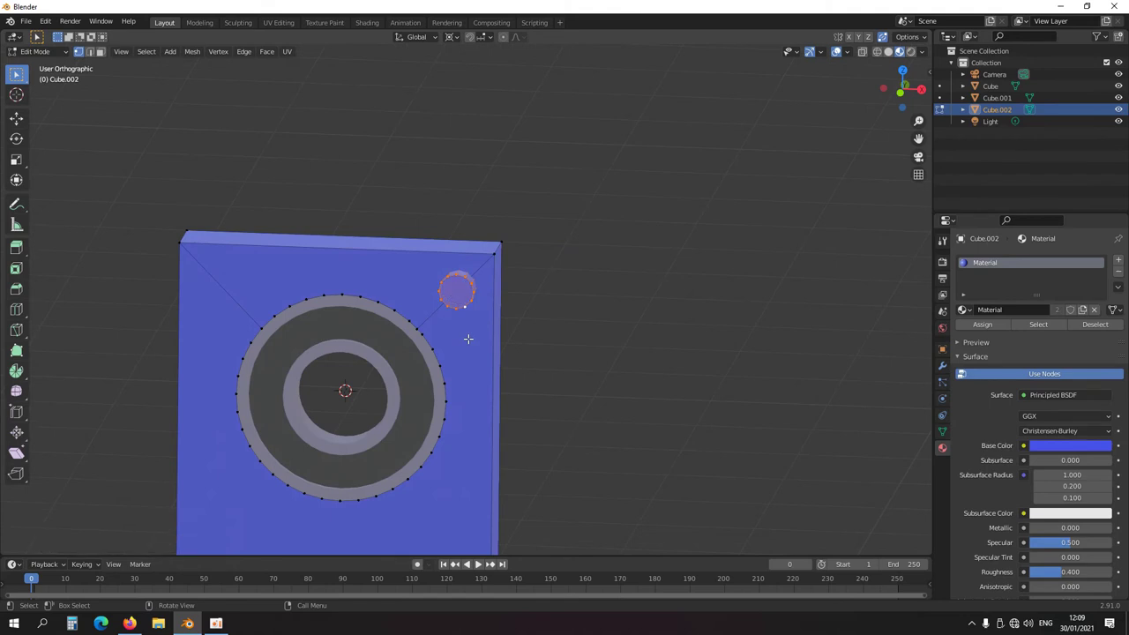
# Duplicate the small cylinder in place and mirror the copy along X across the large hole's centre in the front wireframe view
pyautogui.press('KP_1')
pyautogui.hotkey('shift', 'z')
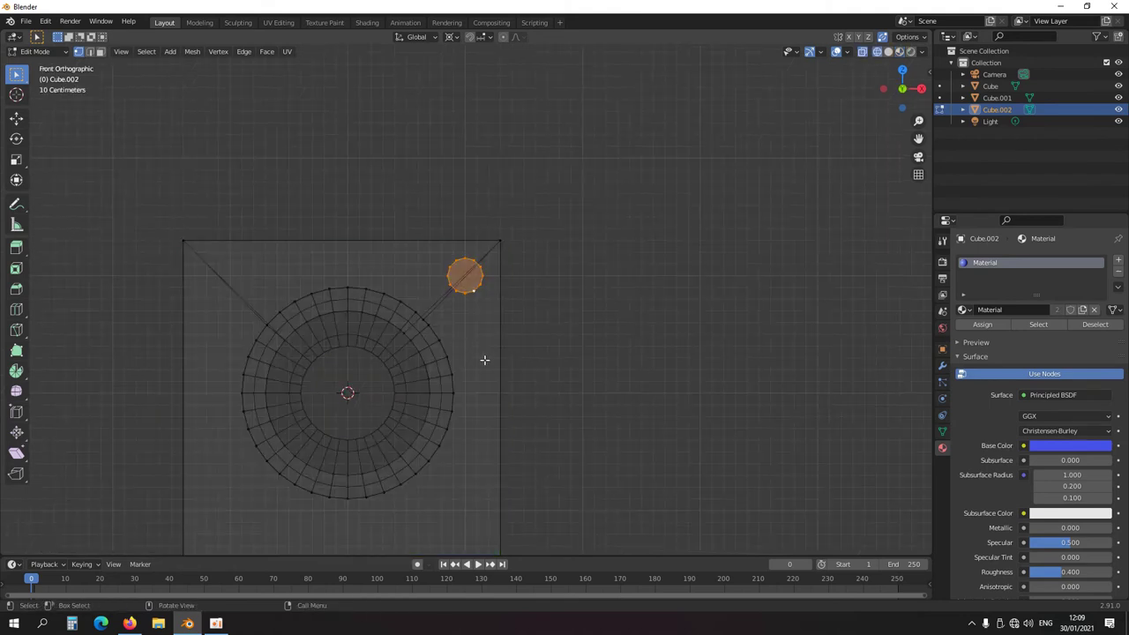
pyautogui.press('g')
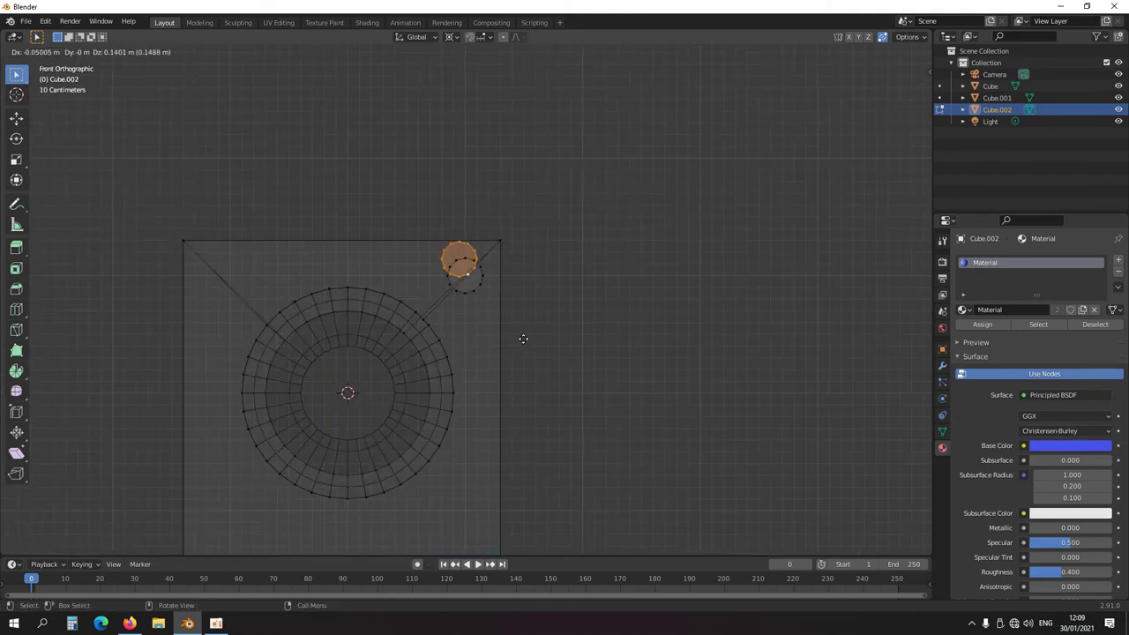
pyautogui.press('Escape')
pyautogui.hotkey('ctrl', 'm')
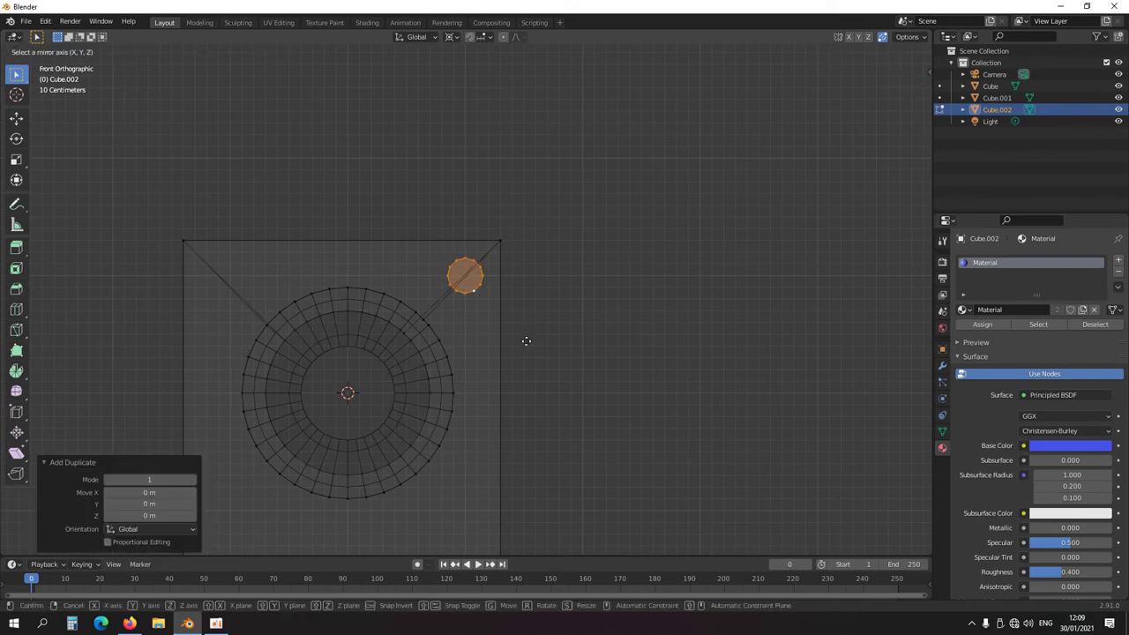
pyautogui.press('x')
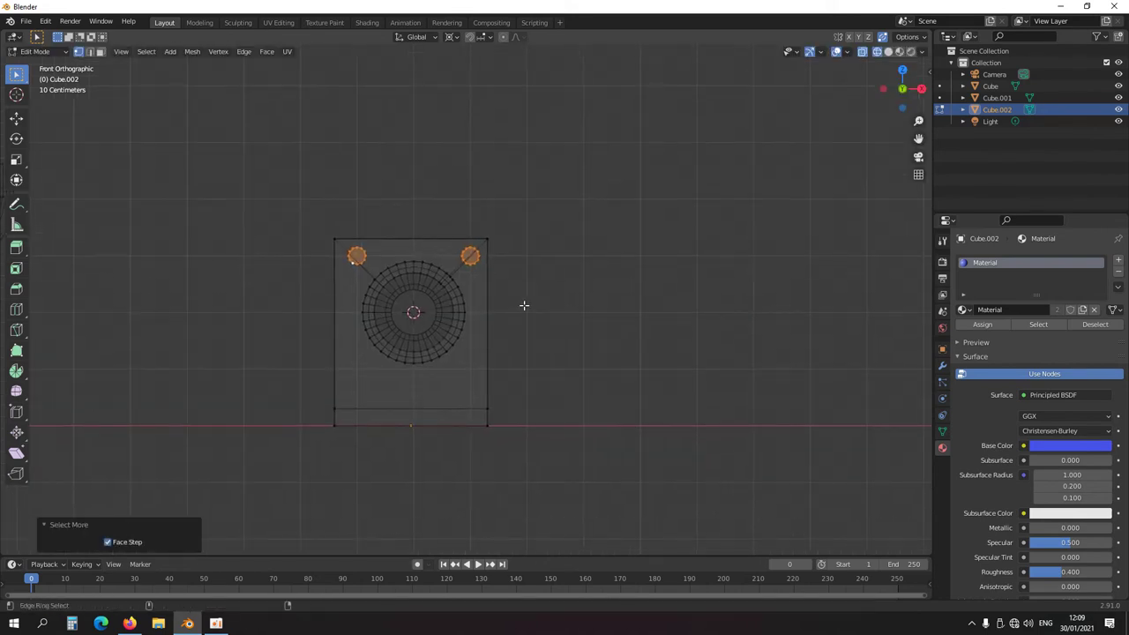
pyautogui.hotkey('ctrl', 'm')
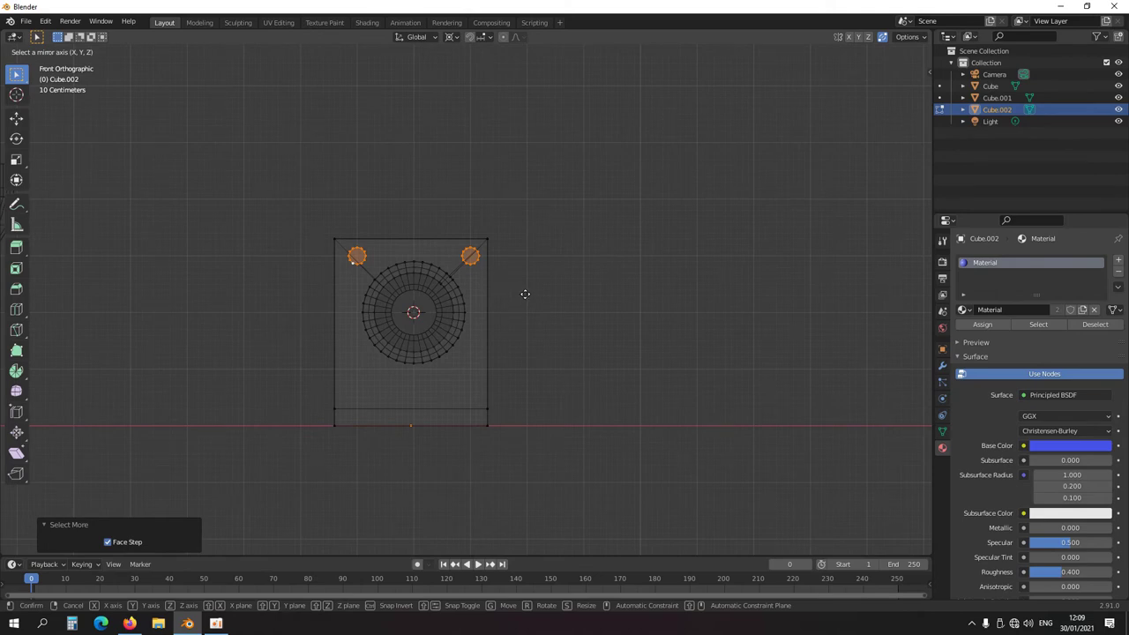
pyautogui.press('z')
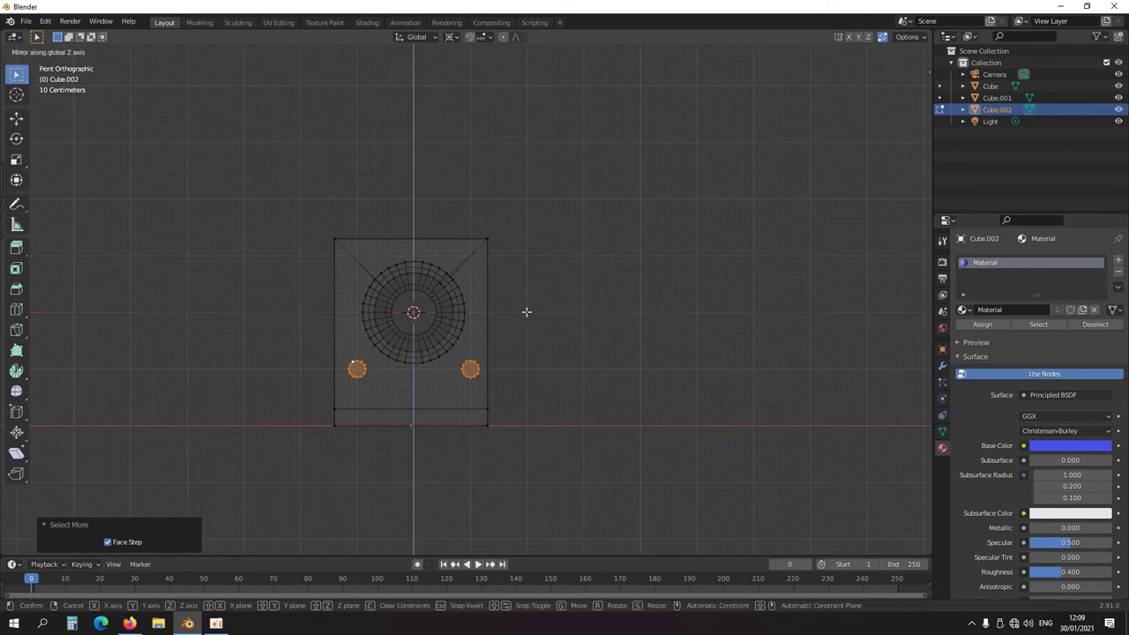
pyautogui.press('Escape')
# Duplicate both upper small cylinders in place and mirror the copies along Z across the large hole's centre
pyautogui.hotkey('shift', 'd')
pyautogui.press('Escape')
pyautogui.hotkey('ctrl', 'm')
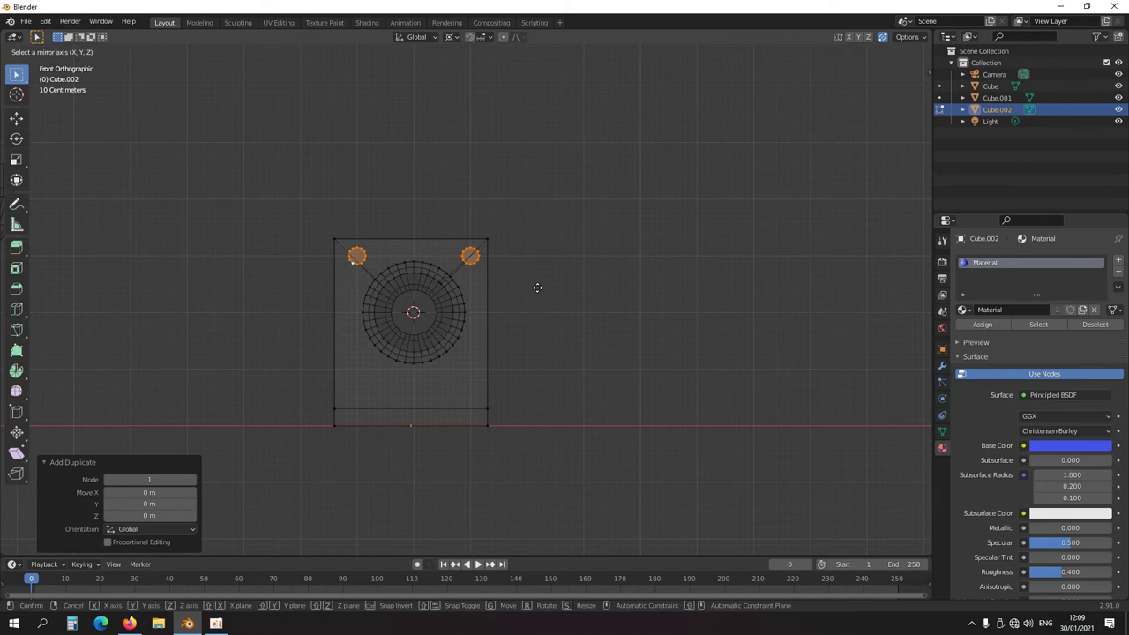
pyautogui.press('z')
pyautogui.press('Escape')
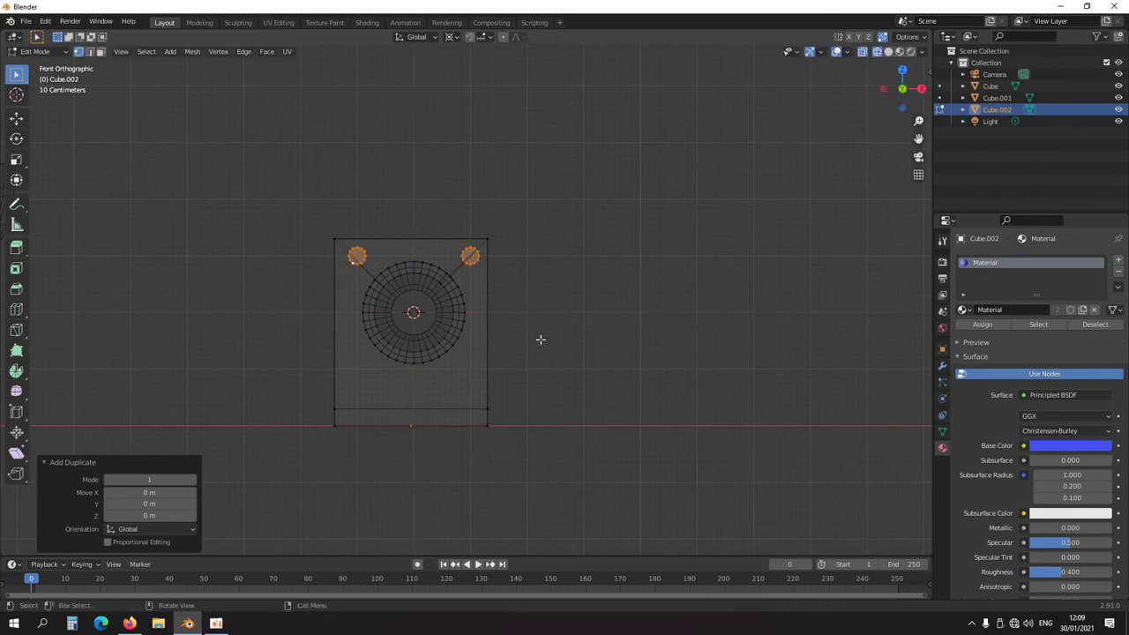
pyautogui.hotkey('ctrl', 'm')
pyautogui.press('z')
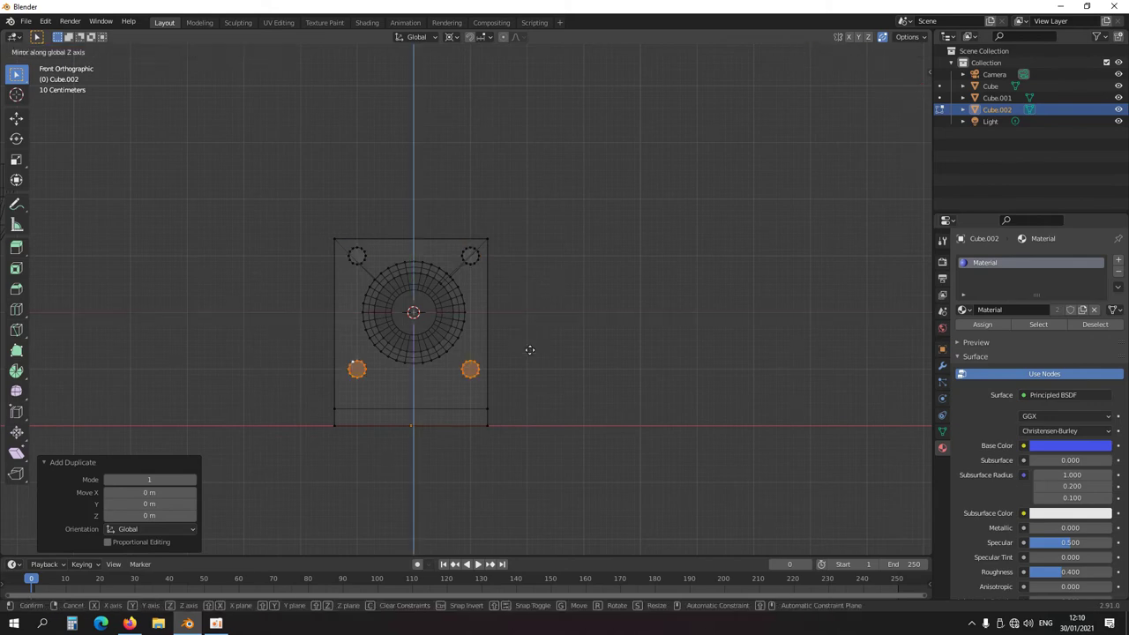
pyautogui.click(529, 341)
# Return to Material Preview and select all four small corner cylinders in full
pyautogui.moveTo(494, 313)
pyautogui.mouseDown(button='middle')
pyautogui.moveTo(449, 353)
pyautogui.moveTo(427, 356)
pyautogui.mouseUp(button='middle')
pyautogui.hotkey('shift', 'z')
pyautogui.scroll(2, 427, 353)
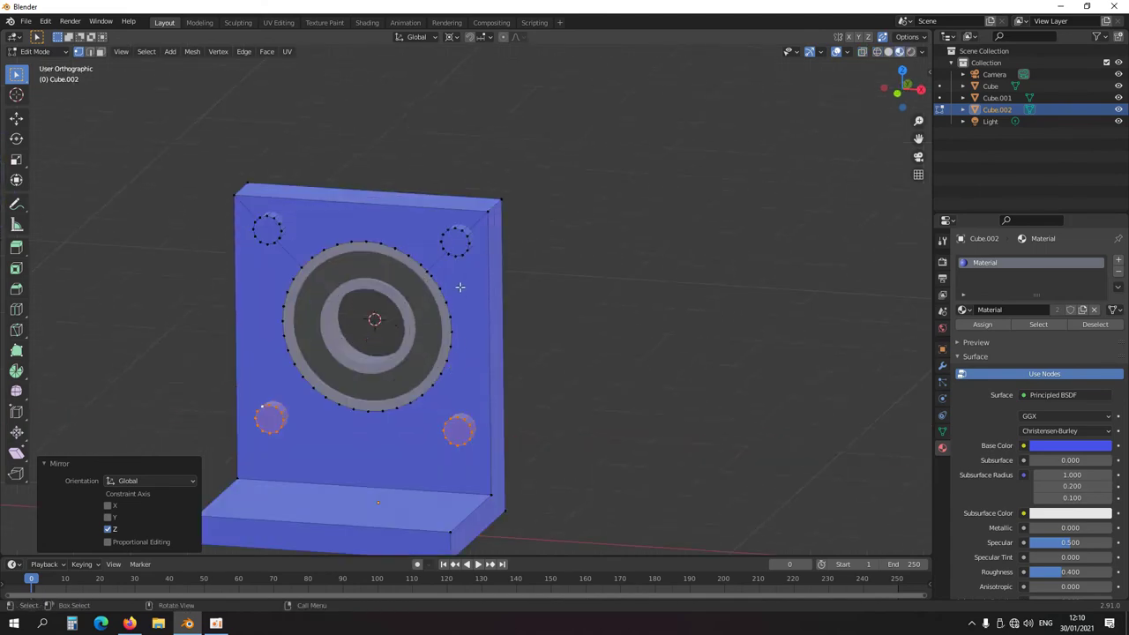
pyautogui.keyDown('ctrl'); pyautogui.keyDown('alt'); pyautogui.keyDown('shift'); pyautogui.click(465, 231); pyautogui.keyUp('shift'); pyautogui.keyUp('alt'); pyautogui.keyUp('ctrl')
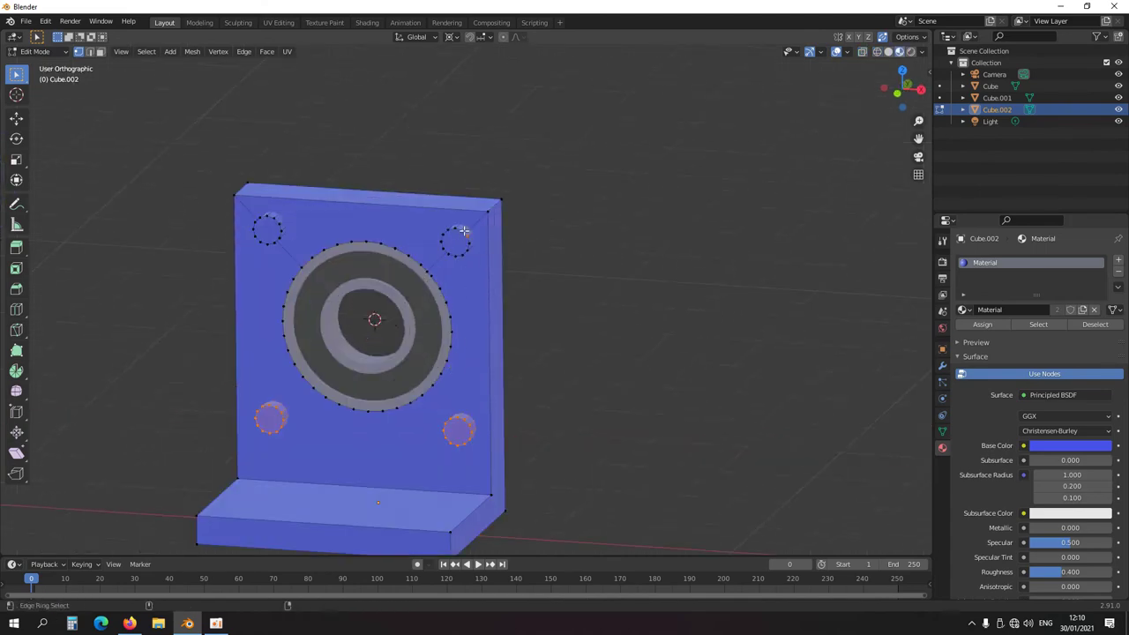
pyautogui.keyDown('ctrl'); pyautogui.keyDown('alt'); pyautogui.keyDown('shift'); pyautogui.click(285, 227); pyautogui.keyUp('shift'); pyautogui.keyUp('alt'); pyautogui.keyUp('ctrl')
pyautogui.press('ctrl+KP_Add')
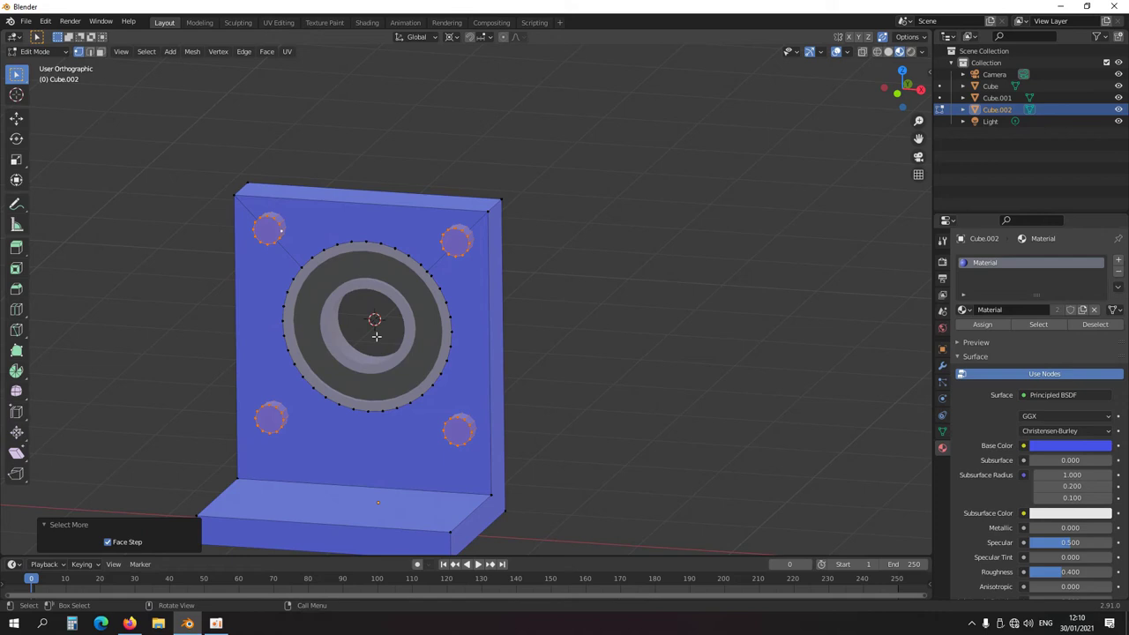
# Set the pivot point to Individual Origins and scale the four cylinders by 2/3 with the Y axis locked
pyautogui.click(450, 38)
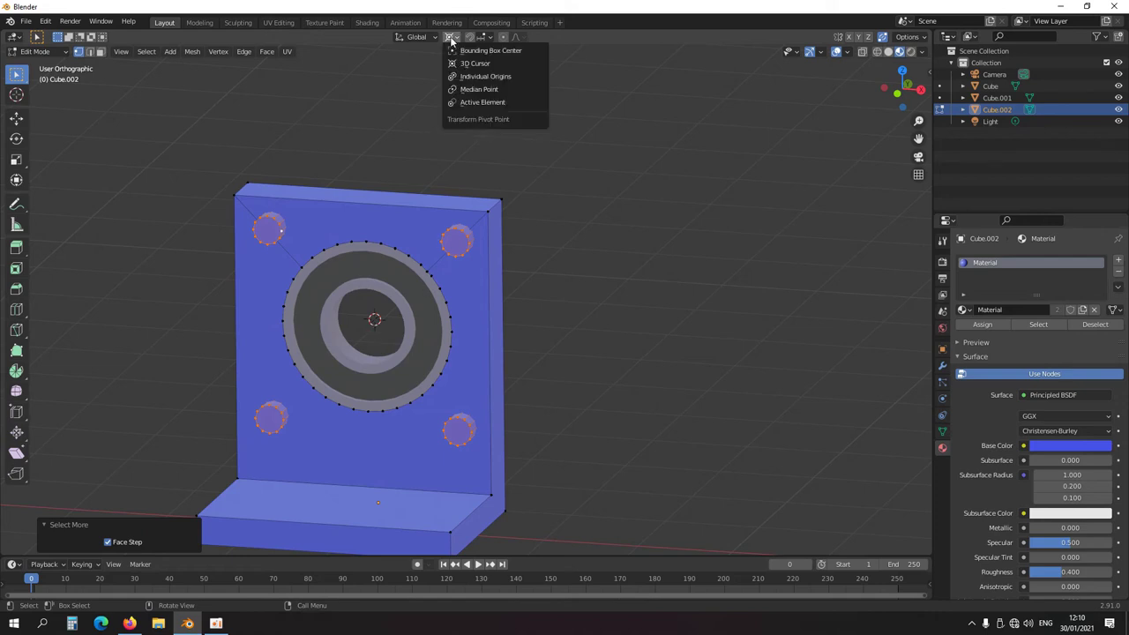
pyautogui.click(483, 75)
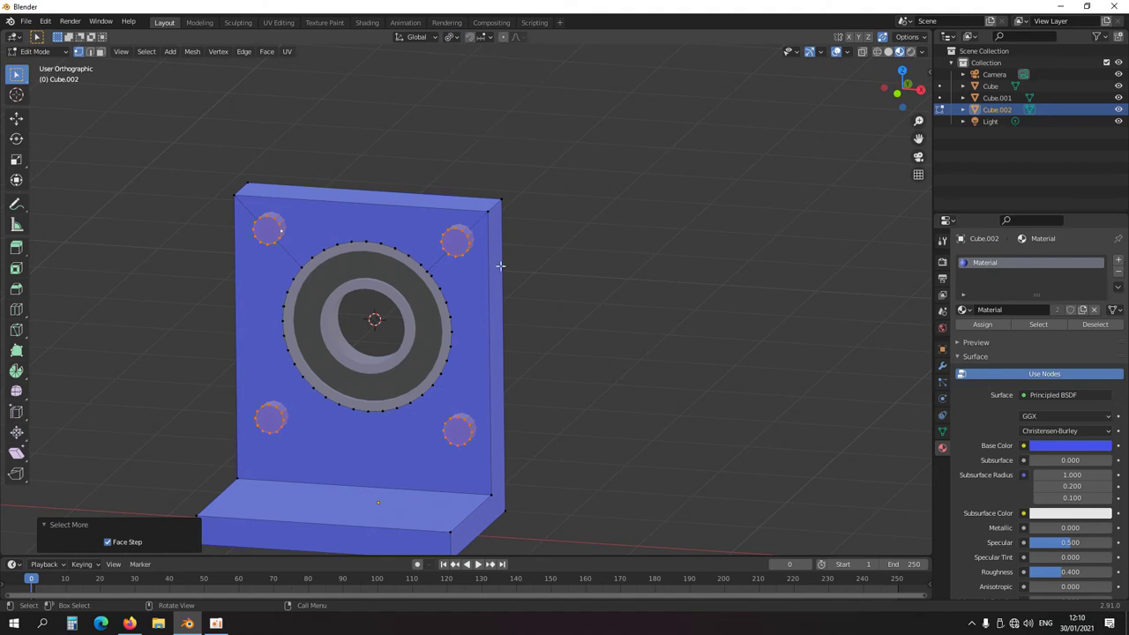
pyautogui.press('s')
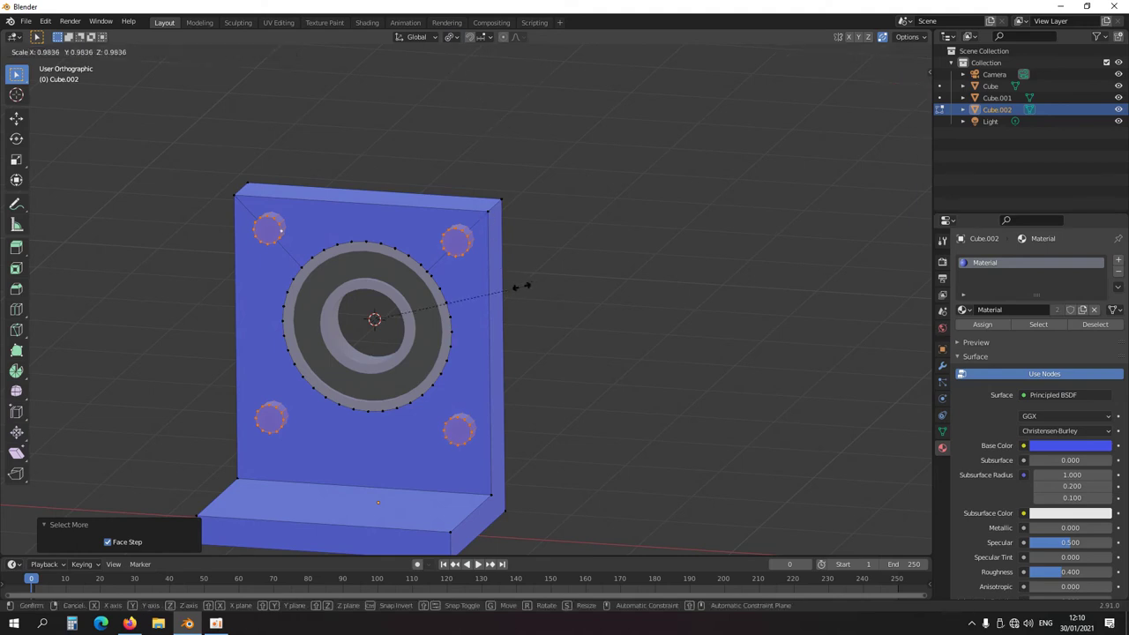
pyautogui.hotkey('shift', 'y')
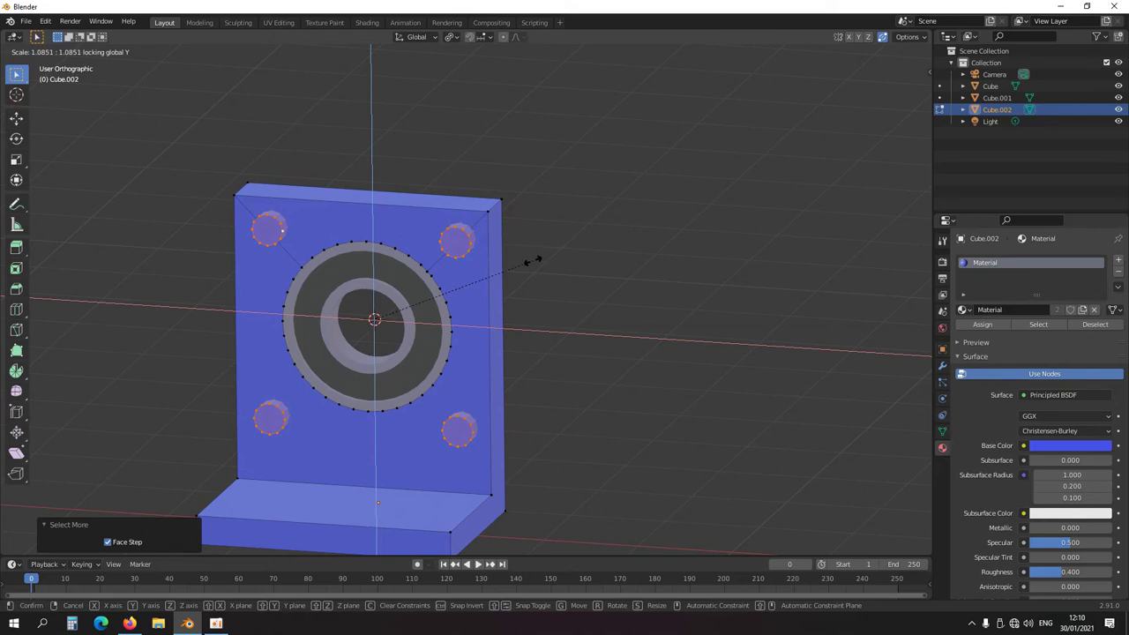
pyautogui.write('1.12/3')
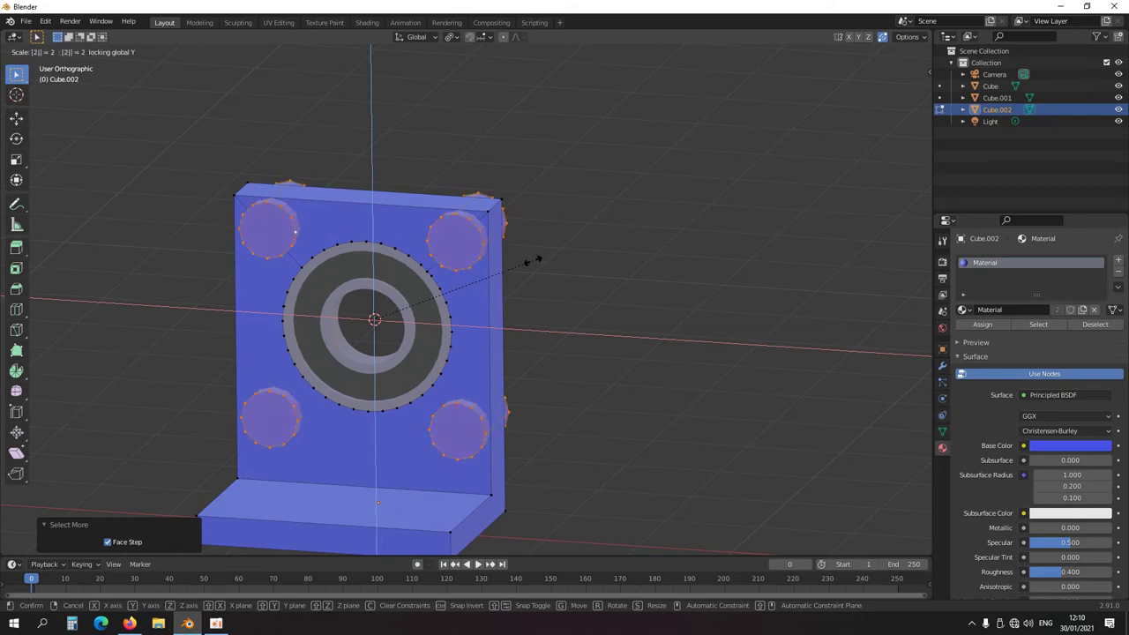
pyautogui.press('Return')
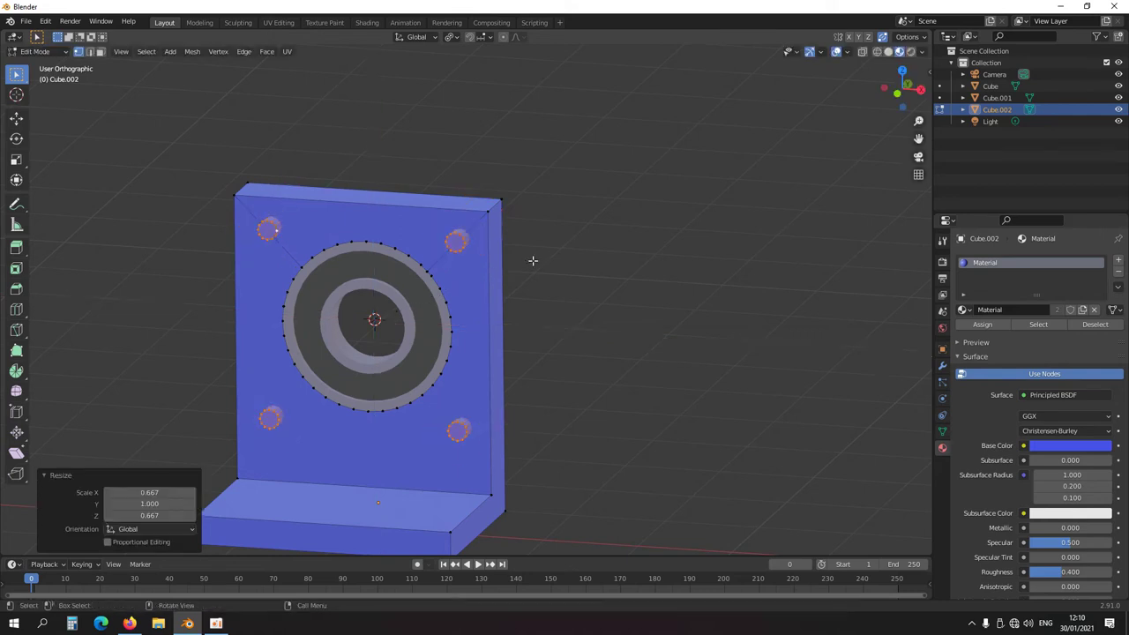
# Leave Edit Mode and hide the ring object inside the large hole
pyautogui.moveTo(508, 249); pyautogui.dragTo(391, 331, button='middle')
pyautogui.press('Tab')
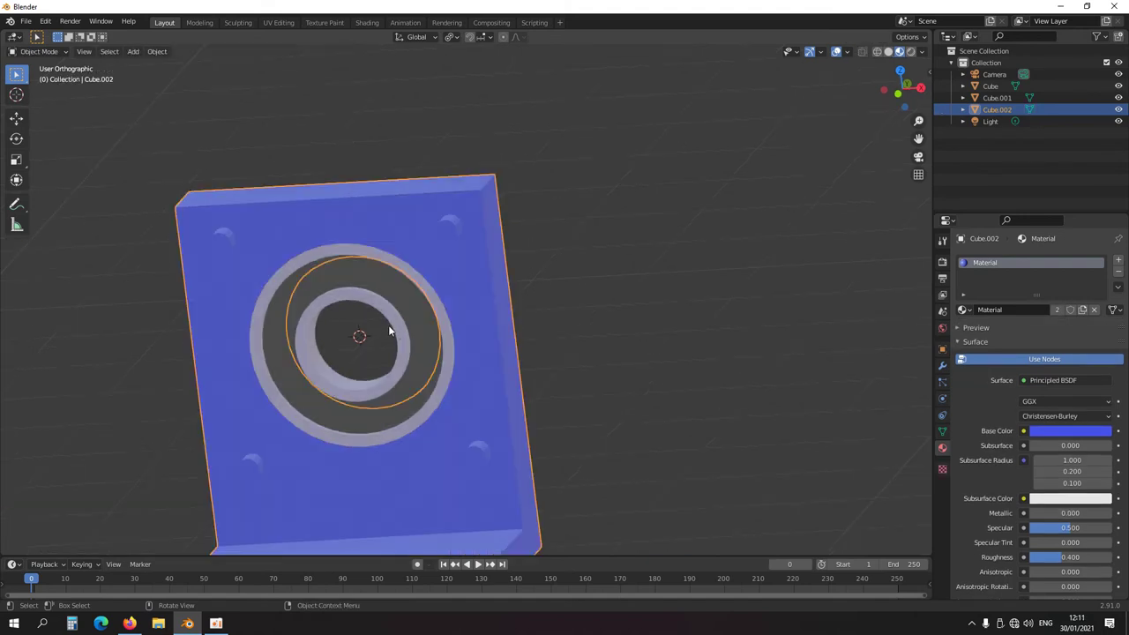
pyautogui.click(390, 331)
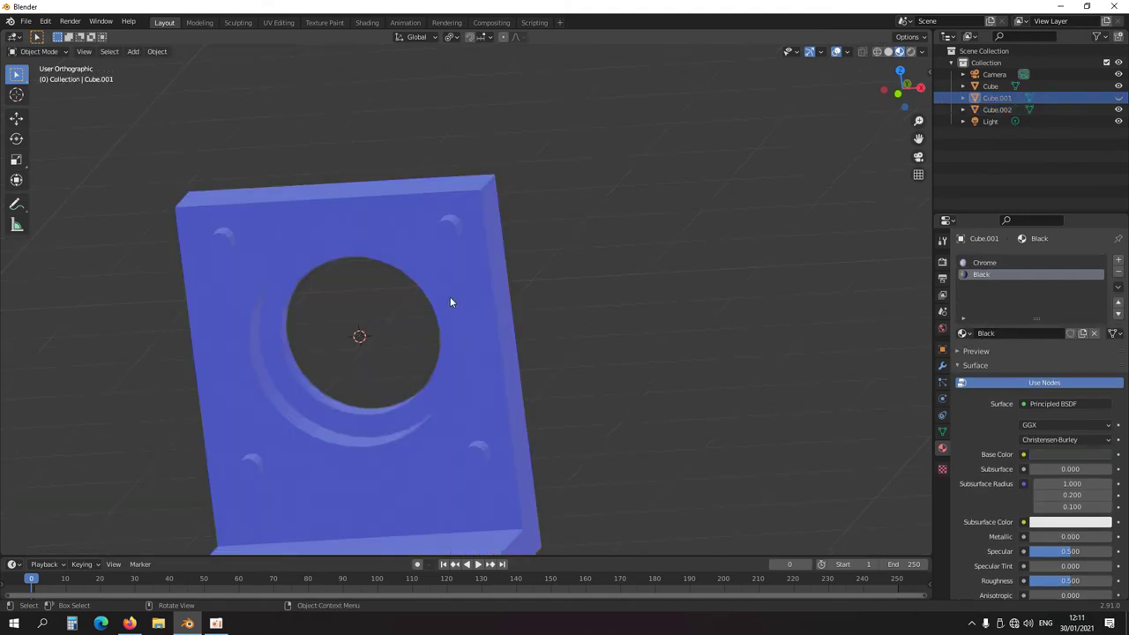
# Edit the bracket and merge the two neighbouring vertices at the upper-right diagonal edge of the large hole's front rim at the 3D cursor
pyautogui.click(450, 301)
pyautogui.press('Tab')
pyautogui.scroll(5, 435, 296)
pyautogui.click(356, 239)
pyautogui.keyDown('shift'); pyautogui.rightClick(355, 238); pyautogui.keyUp('shift')
pyautogui.keyDown('shift'); pyautogui.click(348, 223); pyautogui.keyUp('shift')
pyautogui.keyDown('alt'); pyautogui.rightClick(366, 222); pyautogui.keyUp('alt')
pyautogui.scroll(-4, 380, 237)
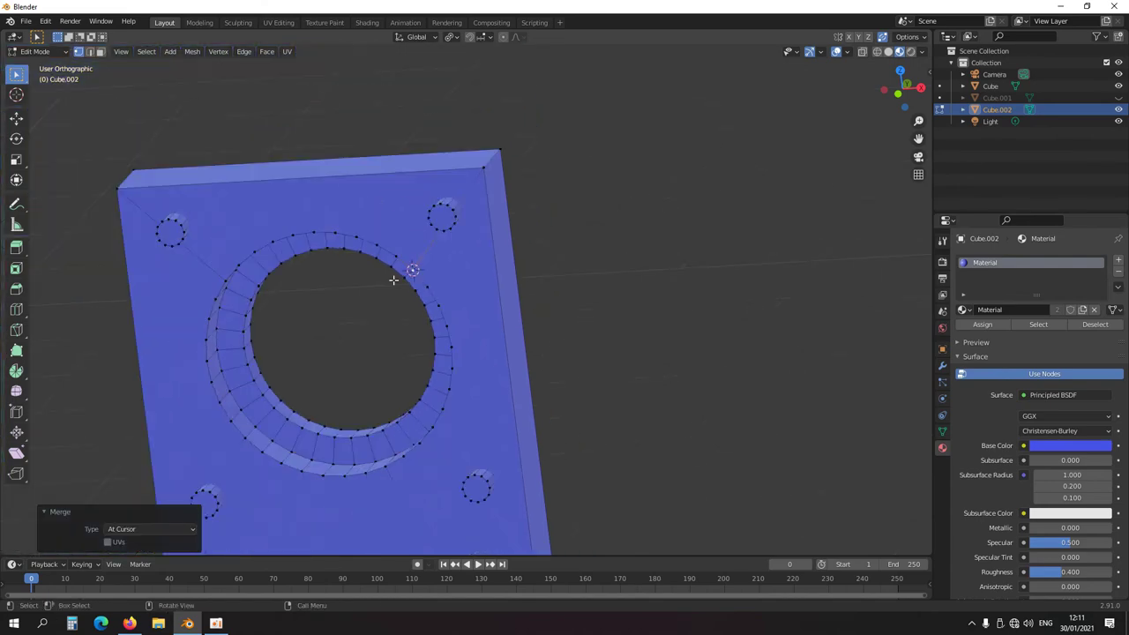
# Merge the neighbouring vertices where the diagonal edge meets the large hole's rim on the back of the plate at the 3D cursor
pyautogui.moveTo(272, 314); pyautogui.dragTo(141, 312, button='middle')
pyautogui.scroll(4, 388, 230)
pyautogui.click(396, 220)
pyautogui.keyDown('shift'); pyautogui.rightClick(396, 221); pyautogui.keyUp('shift')
pyautogui.keyDown('shift'); pyautogui.click(397, 231); pyautogui.keyUp('shift')
pyautogui.hotkey('shift', 'r')
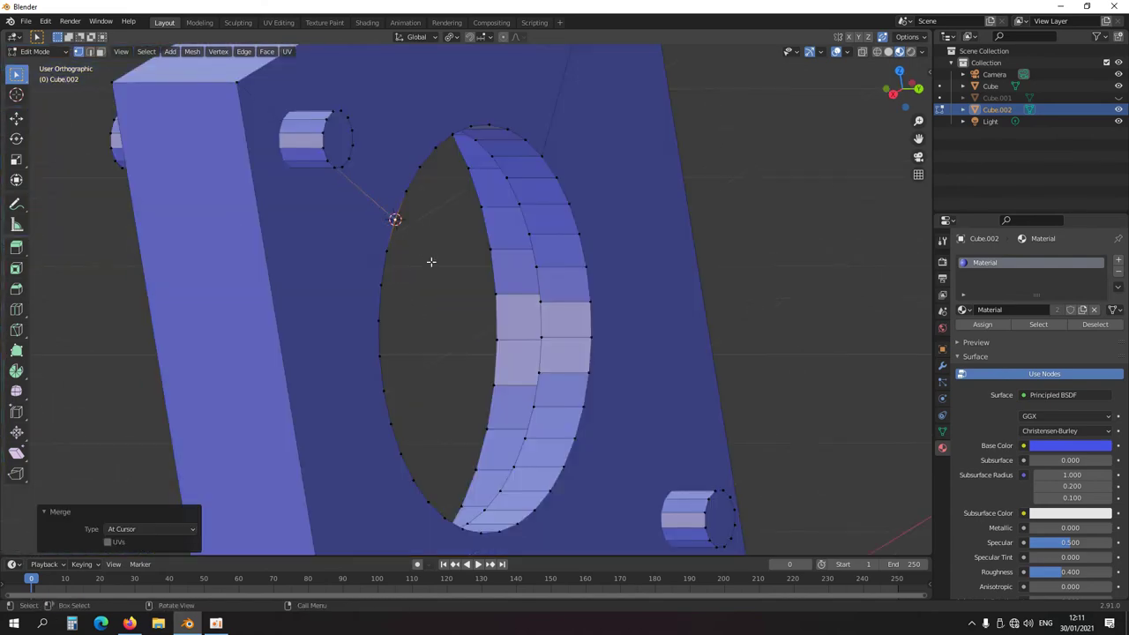
# Snap the 3D cursor to the inner corner vertex between plate and base, and select the lower small cylinder nearest to it
pyautogui.scroll(-3, 431, 264)
pyautogui.moveTo(361, 390); pyautogui.dragTo(444, 224, button='middle')
pyautogui.keyDown('alt'); pyautogui.click(519, 386); pyautogui.keyUp('alt')
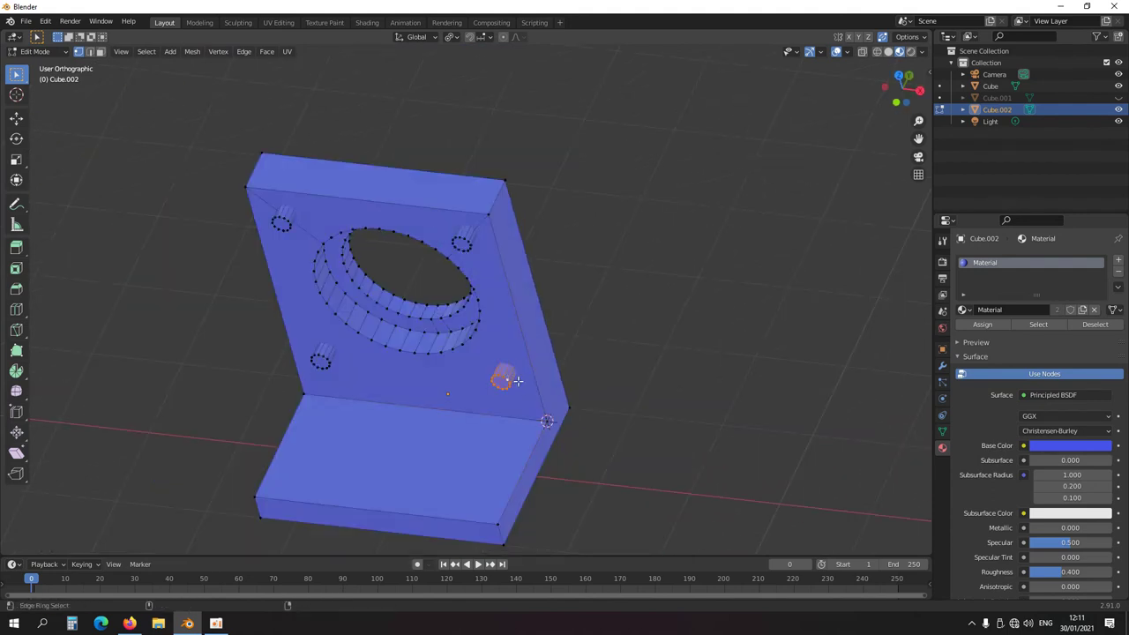
pyautogui.moveTo(511, 378)
pyautogui.keyDown('alt'); pyautogui.mouseDown(button='middle')
pyautogui.moveTo(605, 380)
pyautogui.moveTo(570, 389)
pyautogui.mouseUp(button='middle'); pyautogui.keyUp('alt')
pyautogui.hotkey('shift', 'z')
# Duplicate the lower cylinder in side view and rotate the copy 90° around the 3D cursor onto the base plate
pyautogui.press('r')
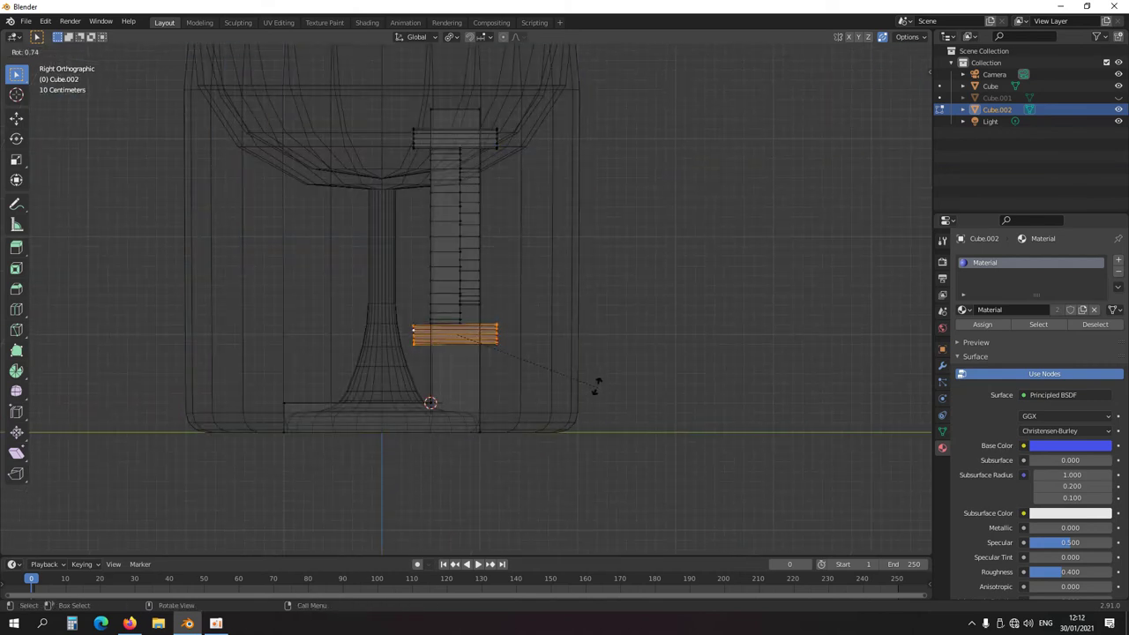
pyautogui.press('Escape')
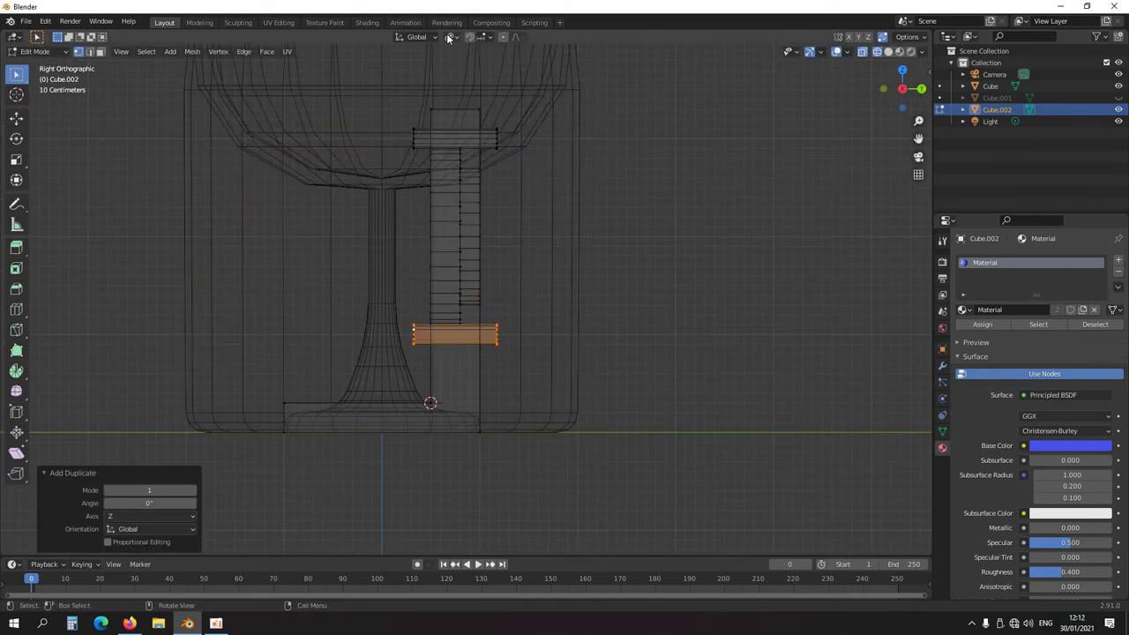
pyautogui.click(452, 36)
pyautogui.click(468, 63)
pyautogui.press('r')
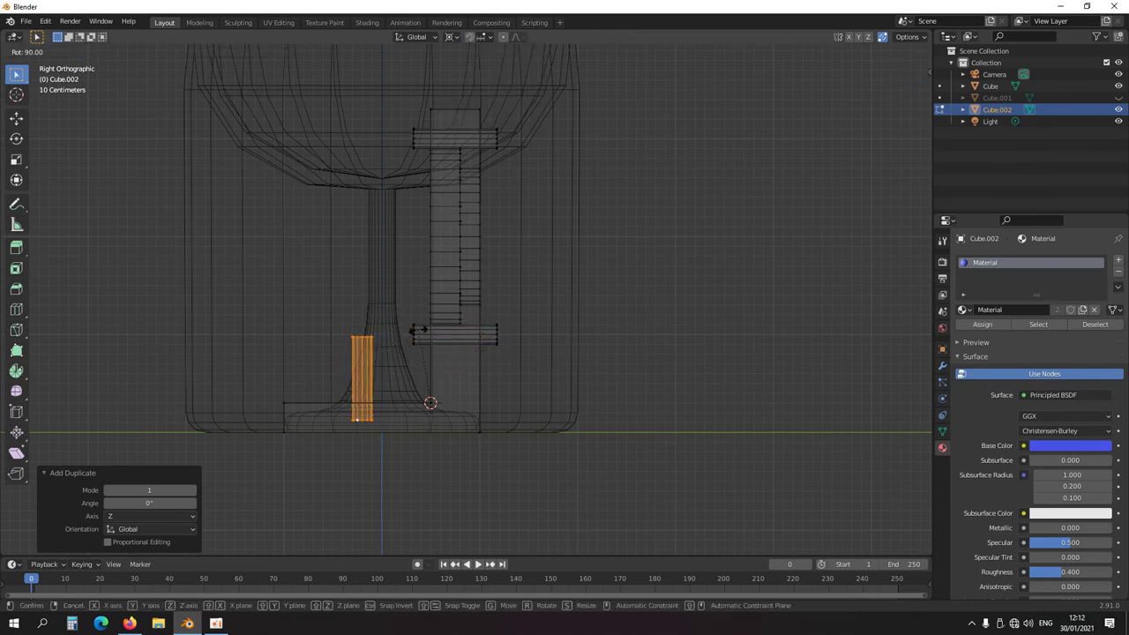
pyautogui.click(404, 345)
# Move the upright cylinder copy -0.4 m along Z so it passes through the base plate
pyautogui.press('g')
pyautogui.press('z')
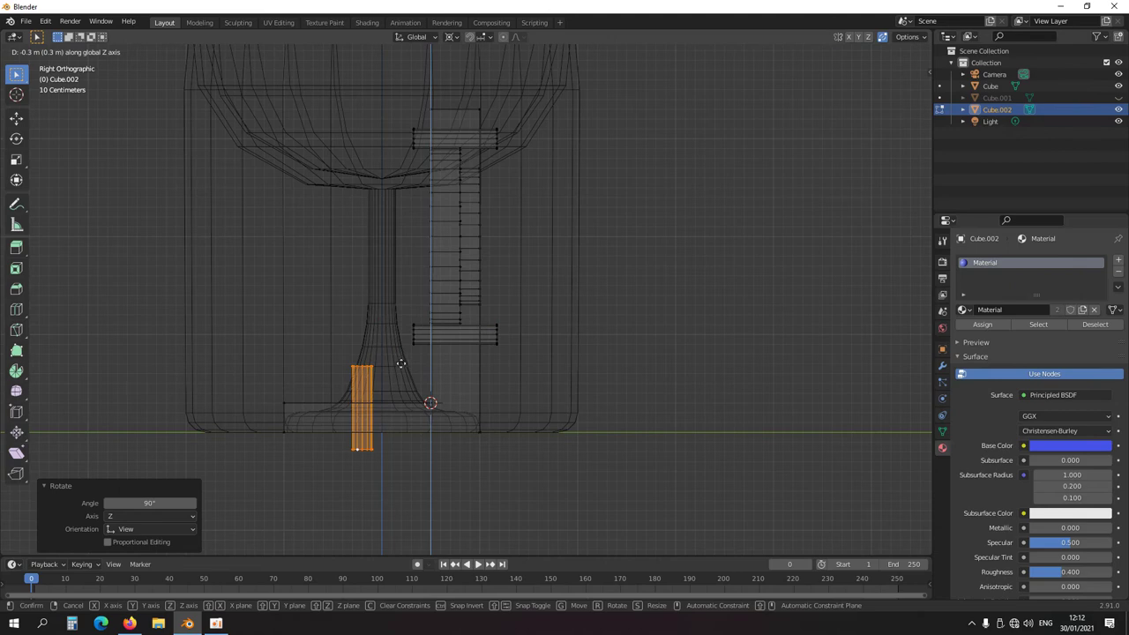
pyautogui.click(403, 361)
# Snap the 3D cursor to the base cylinder's centre and scale the cylinder by 1.5 with the Z axis locked
pyautogui.moveTo(403, 361)
pyautogui.mouseDown(button='middle')
pyautogui.moveTo(424, 442)
pyautogui.moveTo(486, 489)
pyautogui.mouseUp(button='middle')
pyautogui.hotkey('shift', 'z')
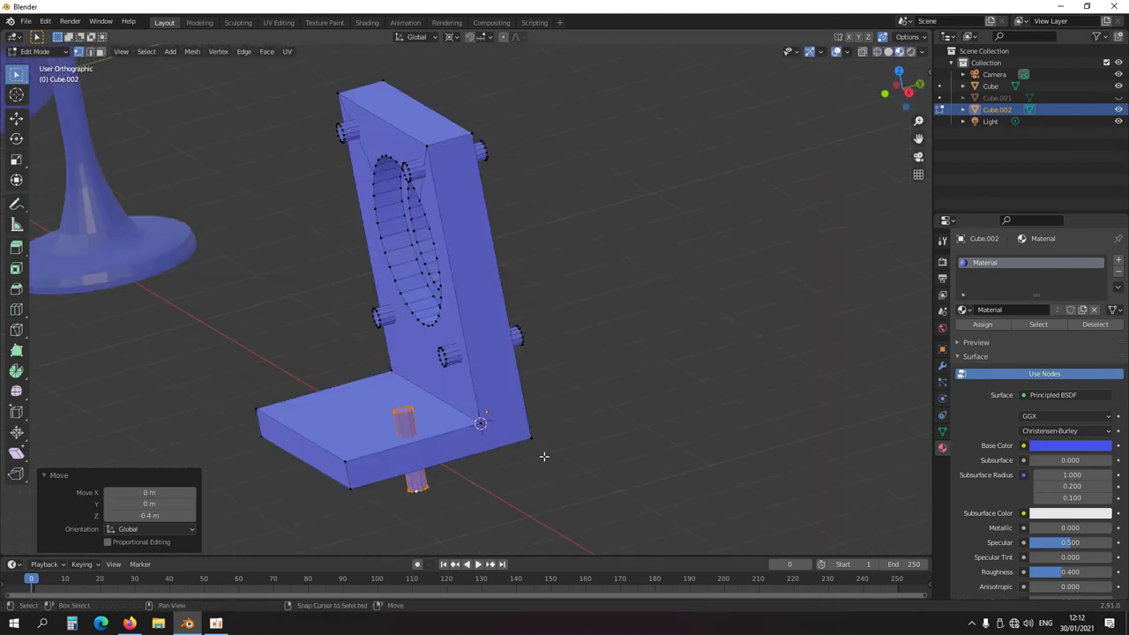
pyautogui.hotkey('shift', 's')
pyautogui.press('2')
pyautogui.press('s')
pyautogui.press('s')
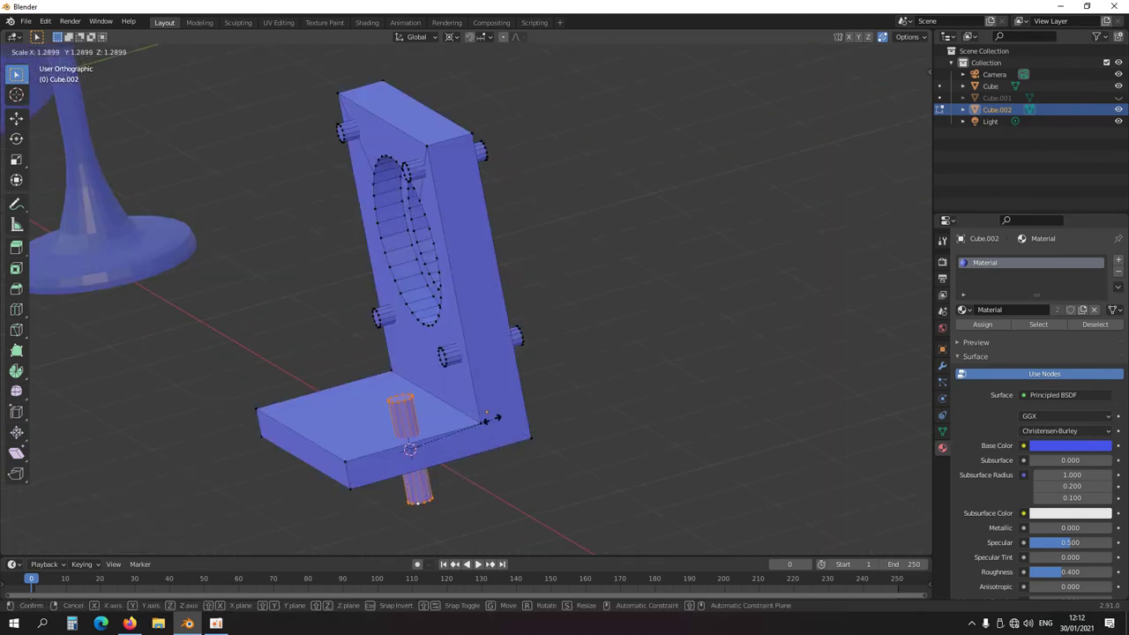
pyautogui.hotkey('shift', 'z')
pyautogui.write('1.5')
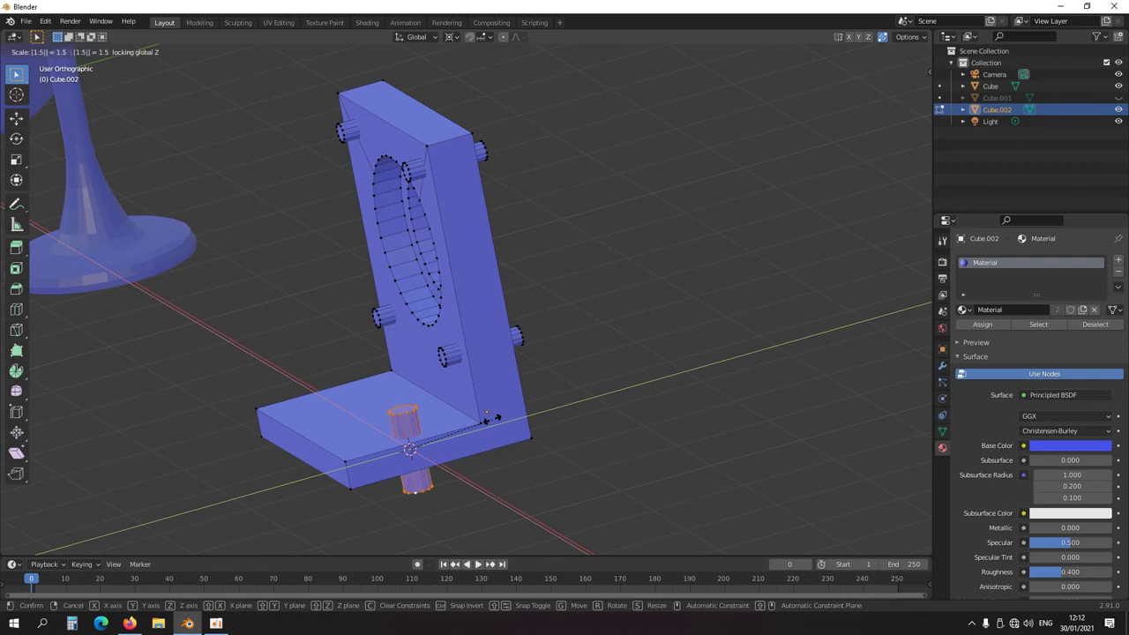
pyautogui.press('Return')
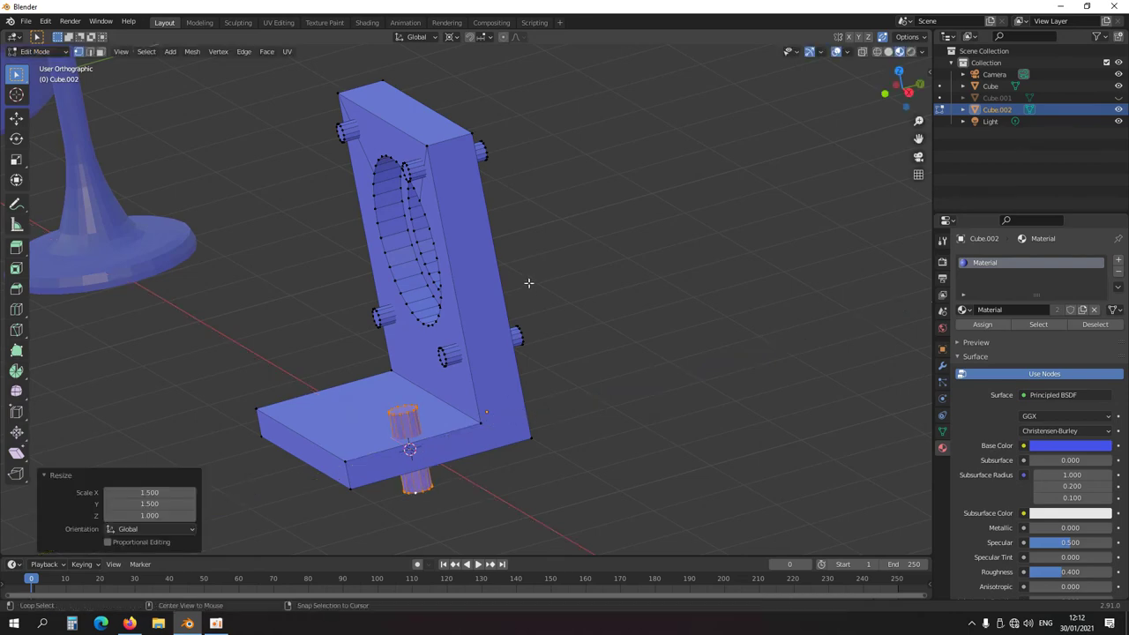
# Move the base cylinder -1 m along X and -0.4 m along Y in the top wireframe view
pyautogui.keyDown('alt'); pyautogui.moveTo(529, 283); pyautogui.dragTo(550, 353, button='middle'); pyautogui.keyUp('alt')
pyautogui.keyDown('shift'); pyautogui.moveTo(563, 444); pyautogui.dragTo(490, 366, button='middle'); pyautogui.keyUp('shift')
pyautogui.hotkey('shift', 'z')
pyautogui.scroll(4, 515, 404)
pyautogui.scroll(-2, 515, 407)
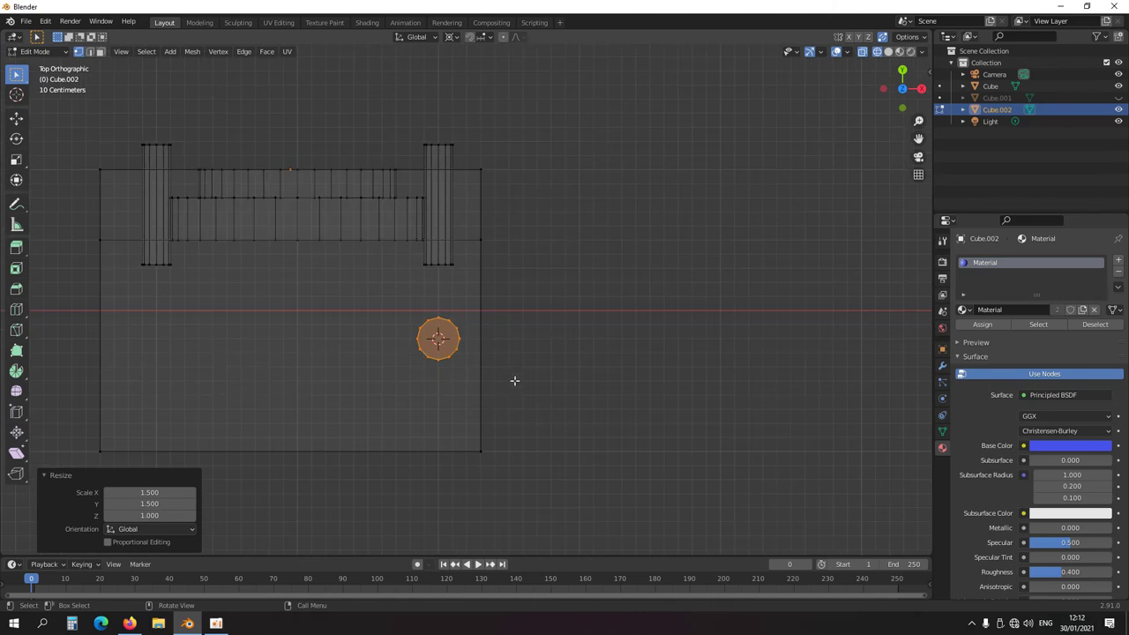
pyautogui.press('g')
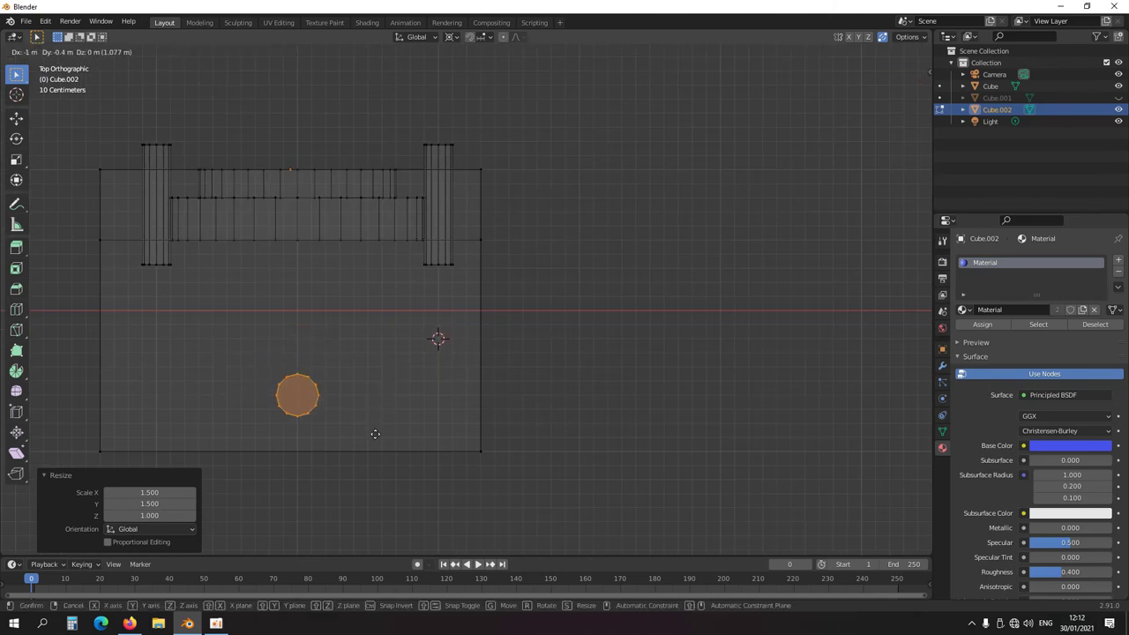
pyautogui.click(375, 434)
# Select the base's front edge together with its cylinder and move them about 0.3 m outward along Y
pyautogui.scroll(-5, 306, 388)
pyautogui.moveTo(268, 292); pyautogui.dragTo(564, 425)
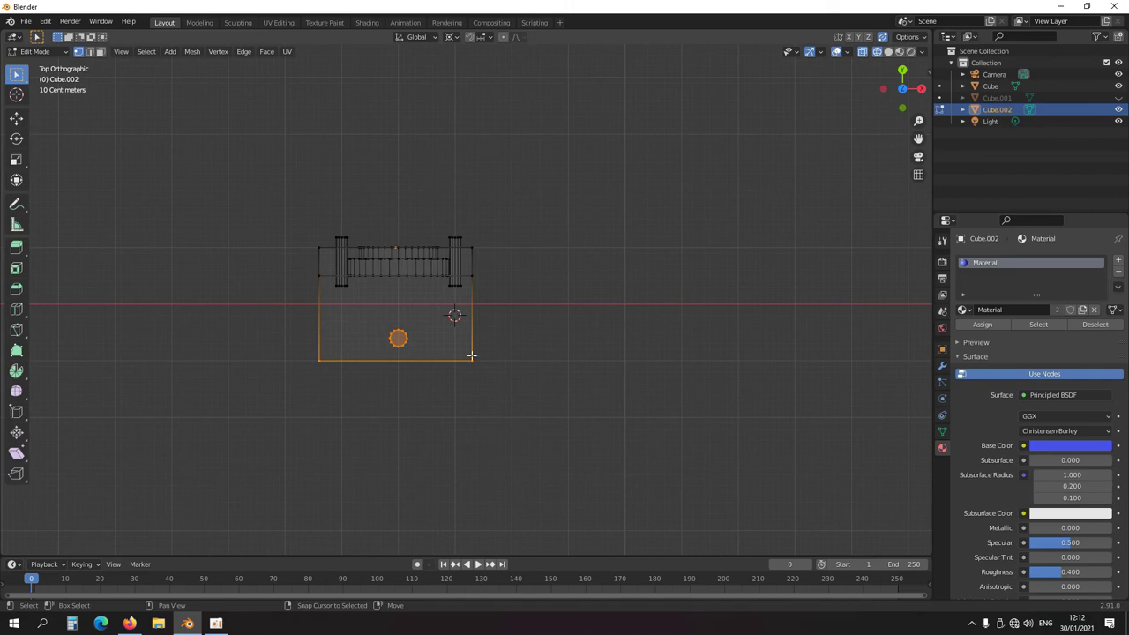
pyautogui.scroll(3, 472, 353)
pyautogui.press('g')
pyautogui.press('y')
pyautogui.click(471, 383)
# Duplicate the base cylinder and move the copy 1 m along Y toward the upright plate
pyautogui.moveTo(399, 425); pyautogui.dragTo(273, 364)
pyautogui.press('g')
pyautogui.press('y')
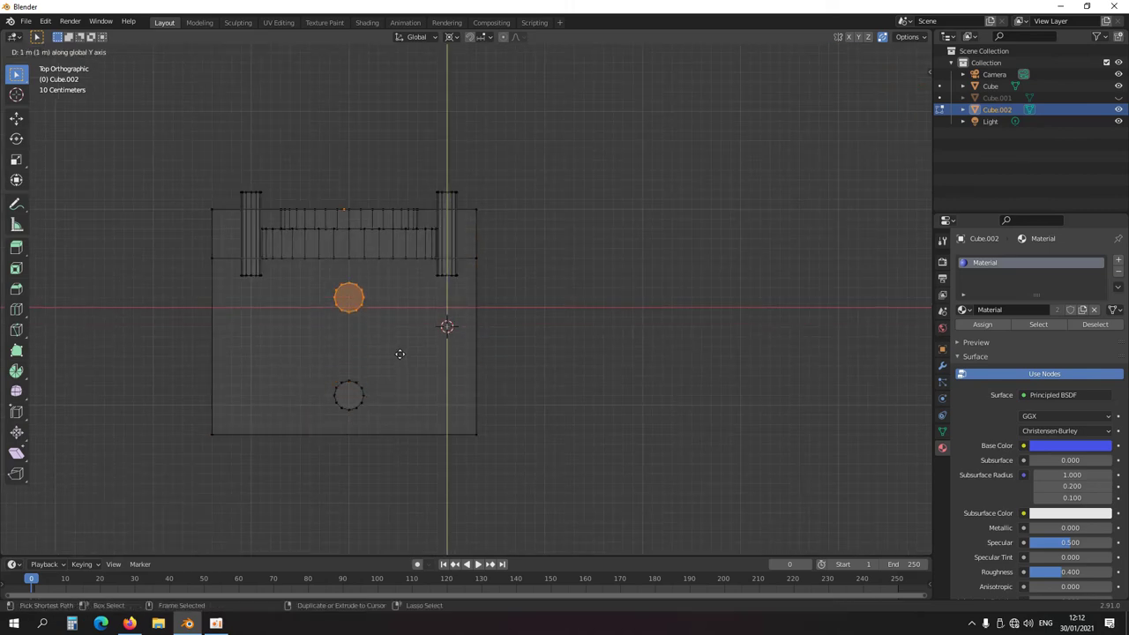
pyautogui.click(400, 353)
pyautogui.moveTo(315, 471); pyautogui.dragTo(252, 307, button='middle')
pyautogui.hotkey('shift', 'z')
pyautogui.moveTo(470, 355); pyautogui.dragTo(375, 310, button='middle')
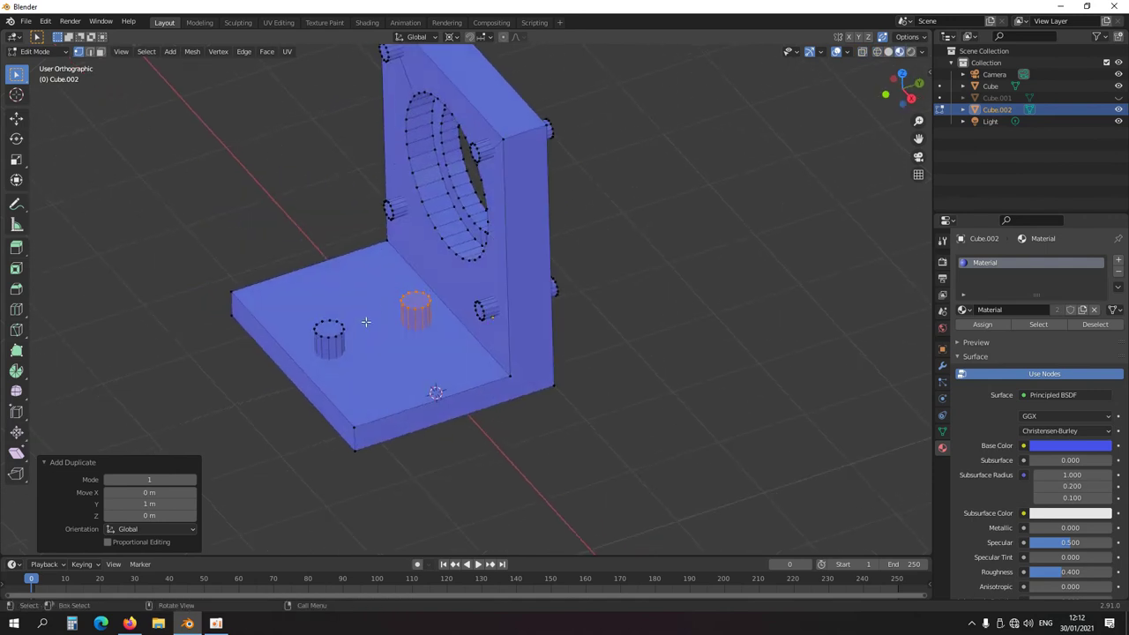
# Select both base cylinders together with all four cylinders passing through the upright plate
pyautogui.keyDown('shift'); pyautogui.click(330, 339); pyautogui.keyUp('shift')
pyautogui.hotkey('ctrl', 'l')
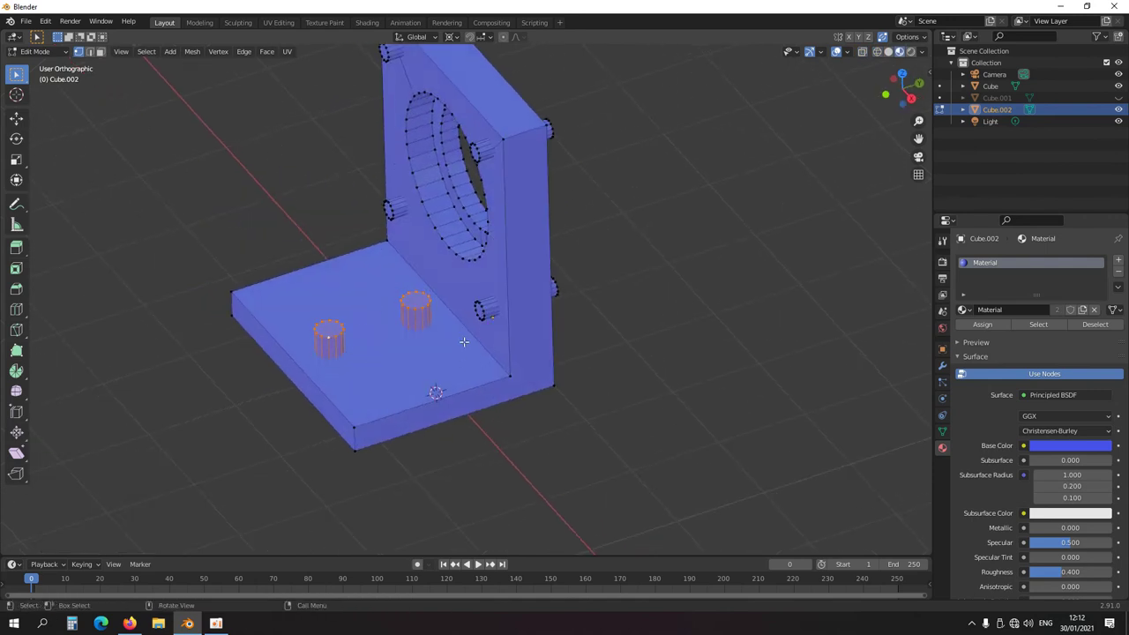
pyautogui.press('KP_3')
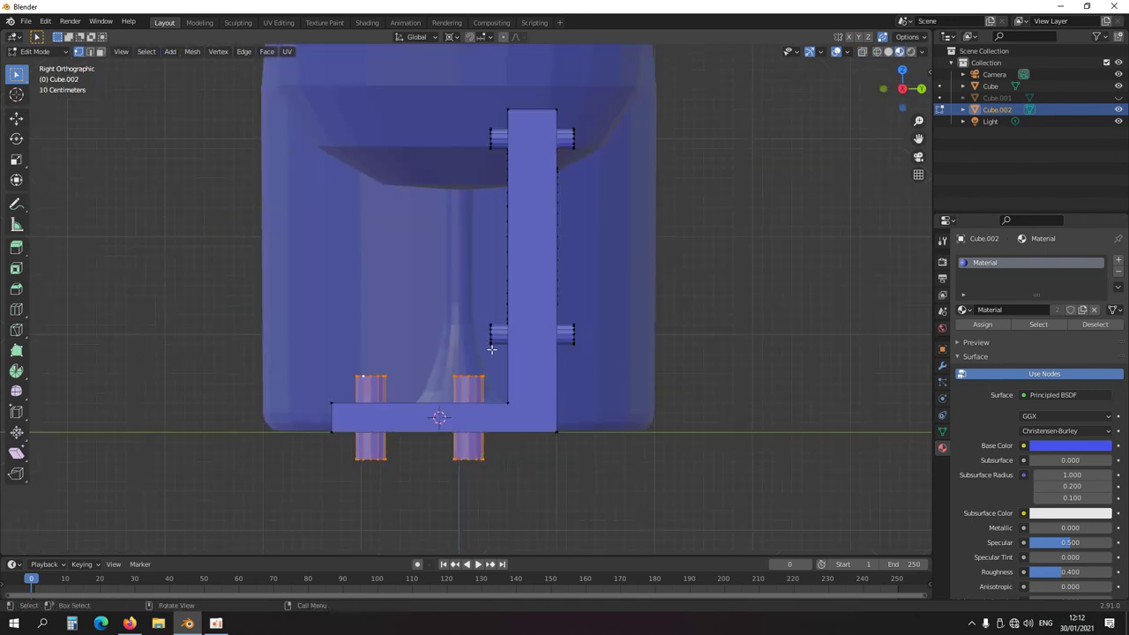
pyautogui.hotkey('shift', 'z')
pyautogui.keyDown('shift'); pyautogui.moveTo(497, 360); pyautogui.dragTo(421, 112); pyautogui.keyUp('shift')
pyautogui.press('ctrl+KP_Add')
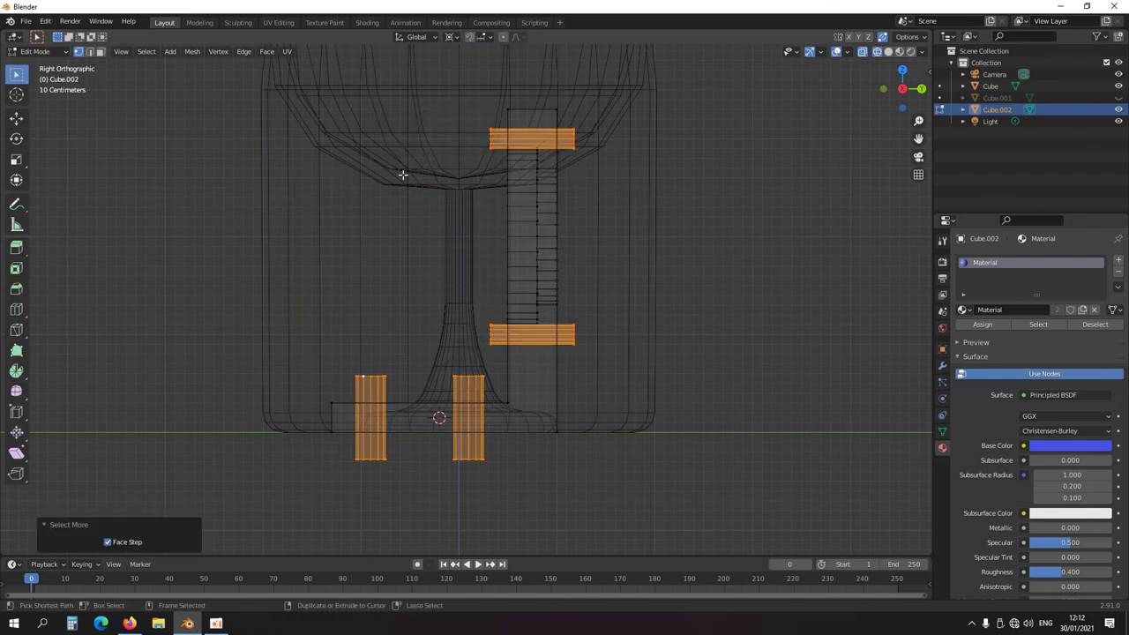
# Recalculate the selected cylinders' normals and cut them out of the bracket with Intersect (Boolean), using Difference and the Exact solver
pyautogui.hotkey('ctrl', 'f')
pyautogui.click(444, 246)
pyautogui.moveTo(380, 239); pyautogui.dragTo(474, 325, button='middle')
pyautogui.hotkey('shift', 'z')
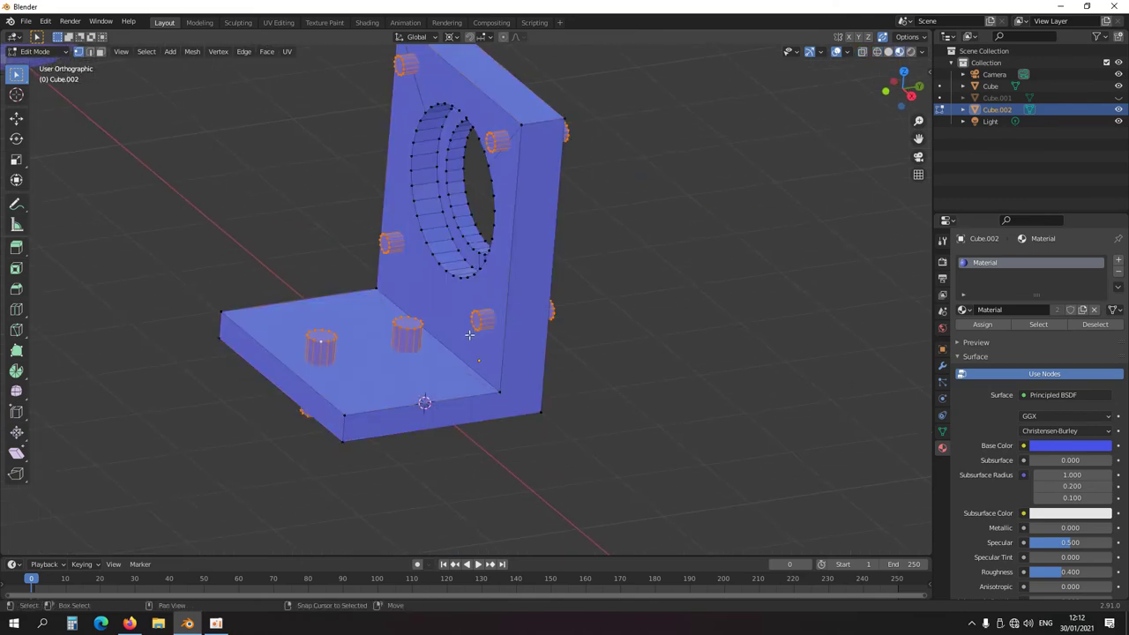
pyautogui.hotkey('shift', 'n')
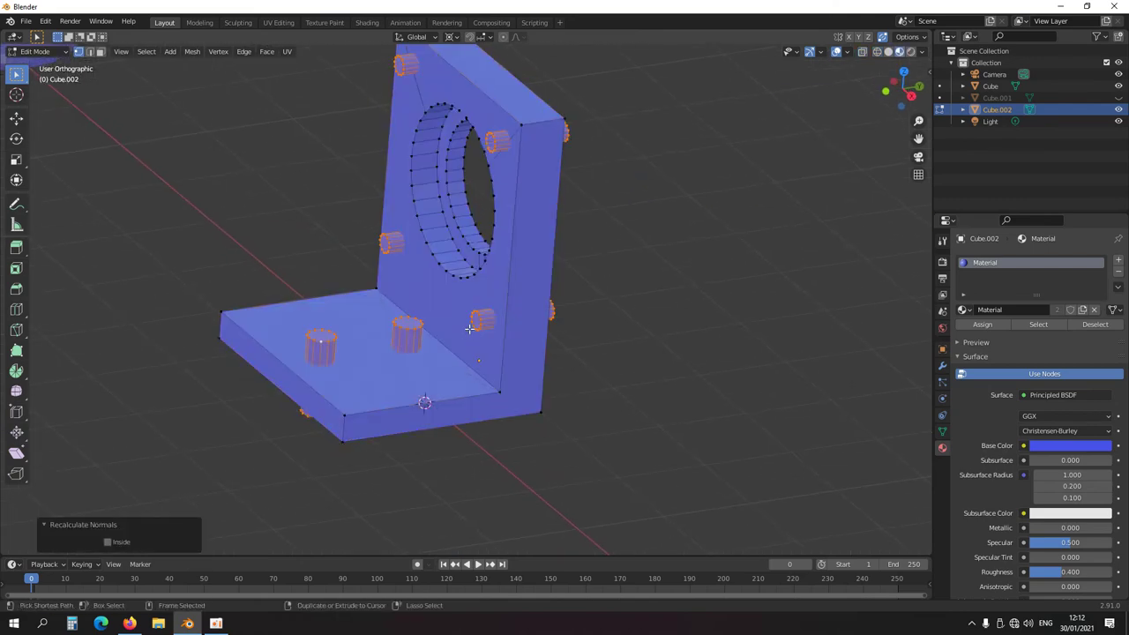
pyautogui.hotkey('ctrl', 'f')
pyautogui.click(467, 327)
pyautogui.moveTo(444, 324); pyautogui.dragTo(516, 308, button='middle')
pyautogui.scroll(-3, 472, 348)
pyautogui.scroll(4, 519, 203)
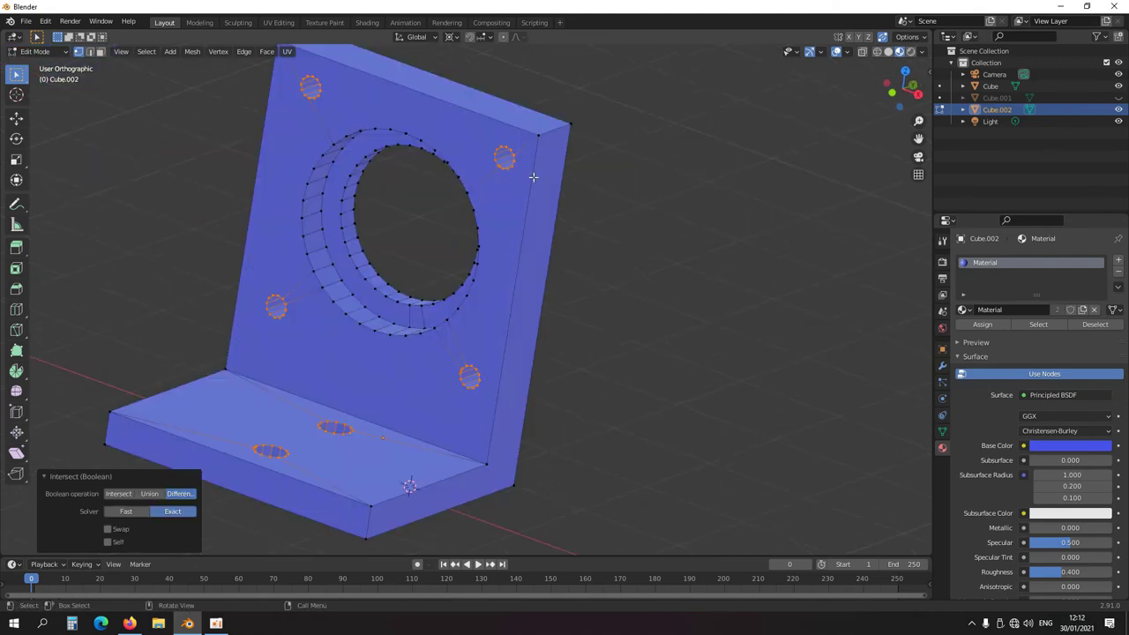
# Select the upright plate's front face vertices in the right wireframe view and duplicate them -0.1 m along Y
pyautogui.press('KP_3')
pyautogui.hotkey('alt', 'z')
pyautogui.hotkey('shift', 'z')
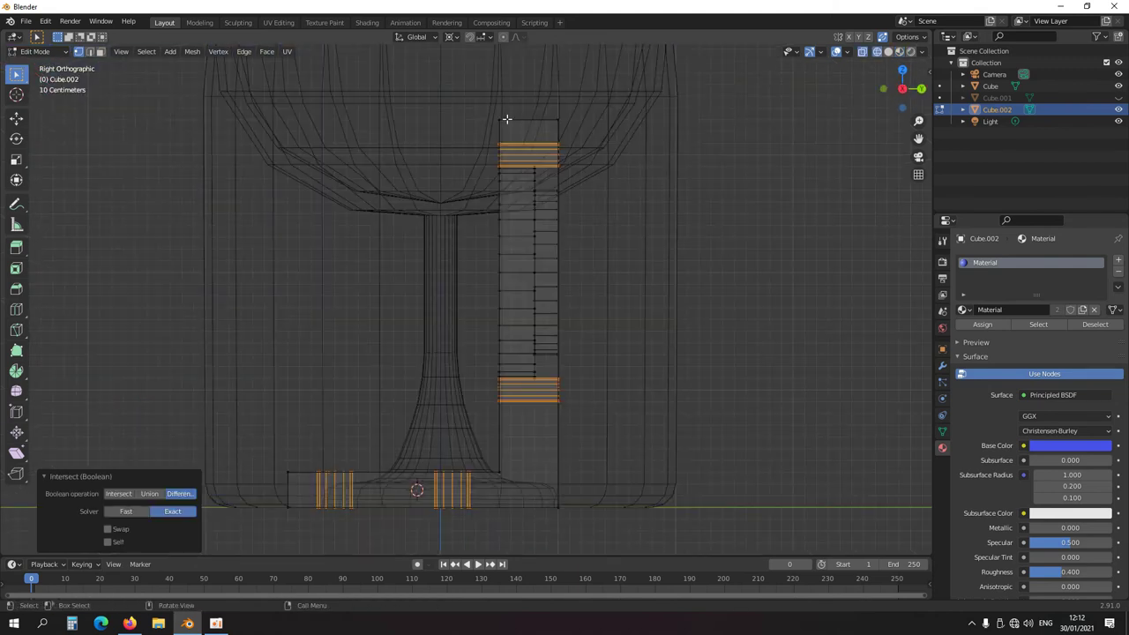
pyautogui.moveTo(507, 118); pyautogui.dragTo(491, 485)
pyautogui.scroll(1, 546, 407)
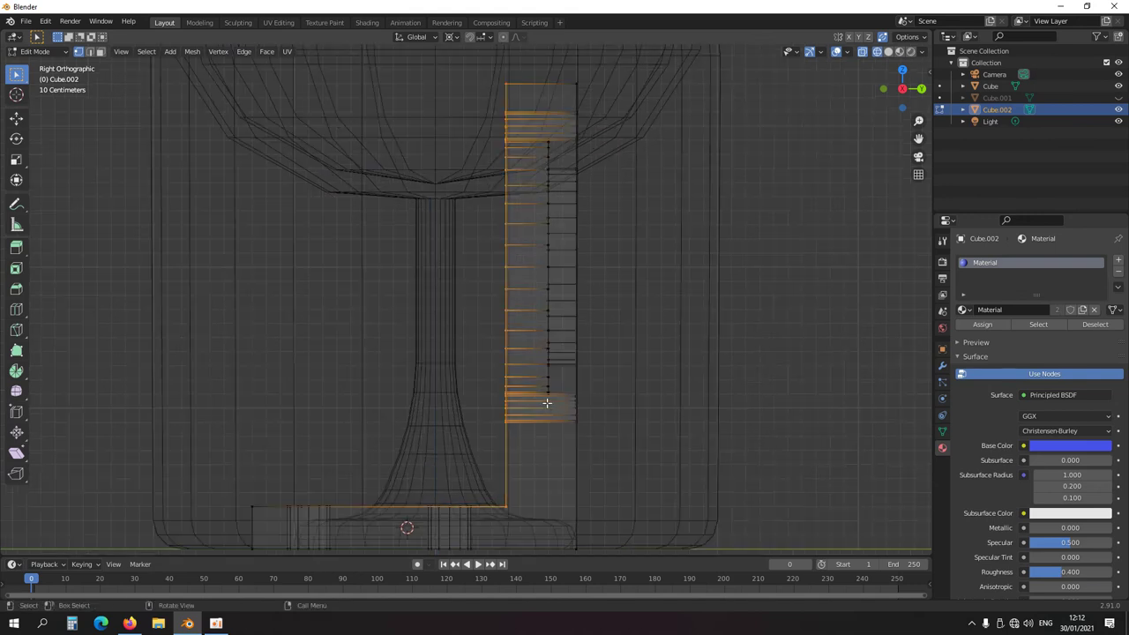
pyautogui.hotkey('shift', 'd')
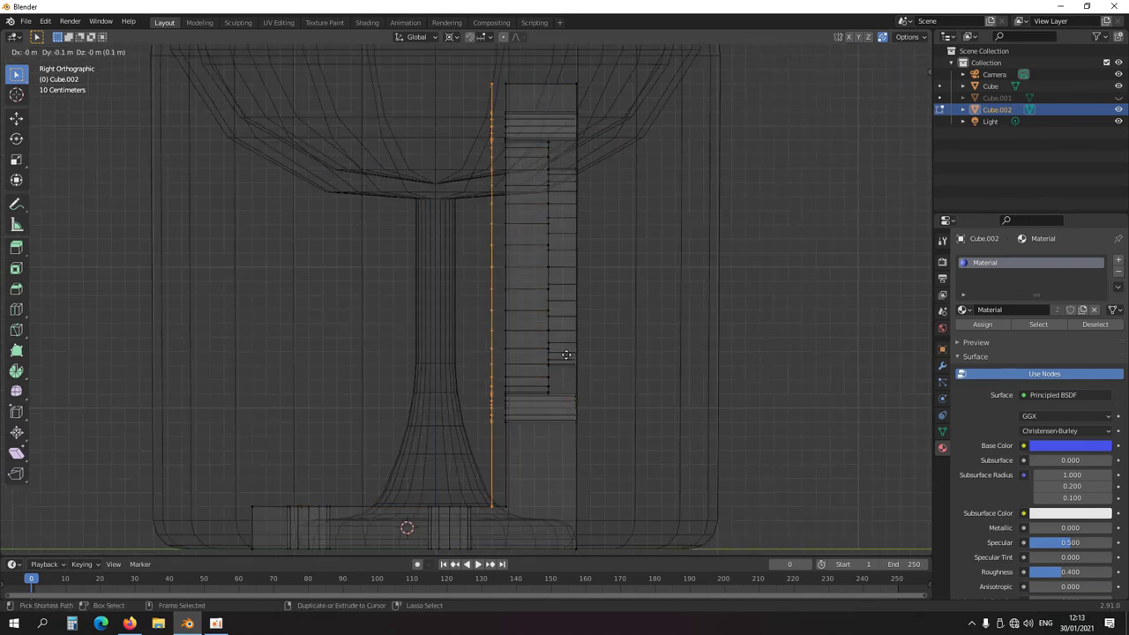
pyautogui.click(566, 355)
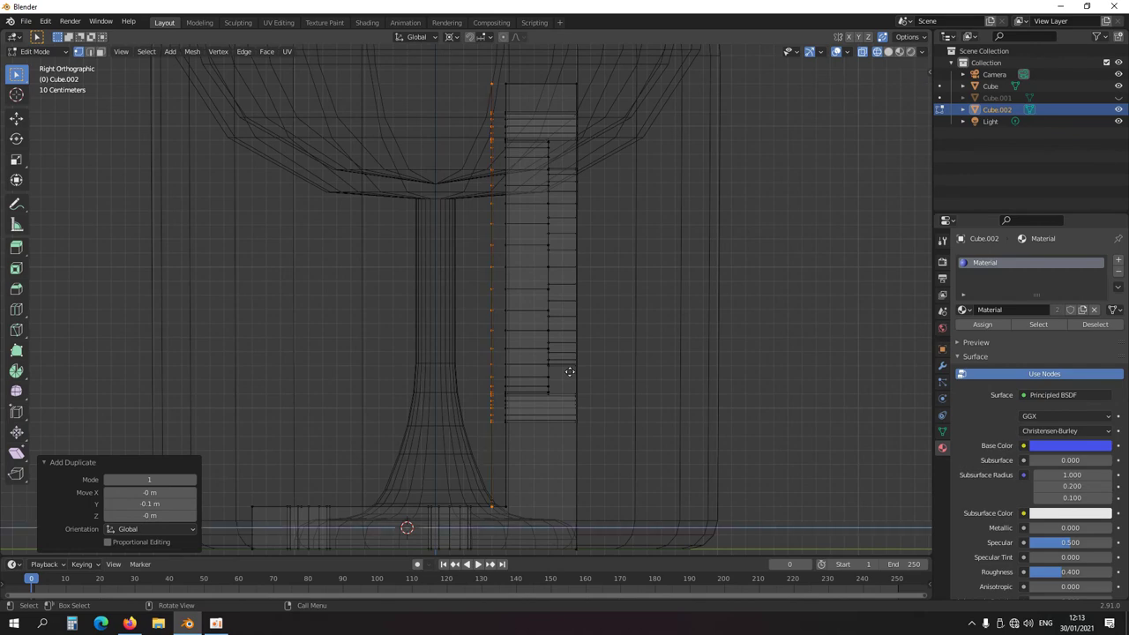
# Extrude the duplicated face along Y to form a thin panel in front of the upright plate
pyautogui.press('e')
pyautogui.click(553, 368)
pyautogui.moveTo(553, 368)
pyautogui.mouseDown(button='middle')
pyautogui.moveTo(541, 394)
pyautogui.moveTo(552, 376)
pyautogui.mouseUp(button='middle')
pyautogui.hotkey('shift', 'z')
pyautogui.moveTo(484, 352)
pyautogui.mouseDown(button='middle')
pyautogui.moveTo(558, 375)
pyautogui.moveTo(510, 376)
pyautogui.mouseUp(button='middle')
pyautogui.click(315, 346)
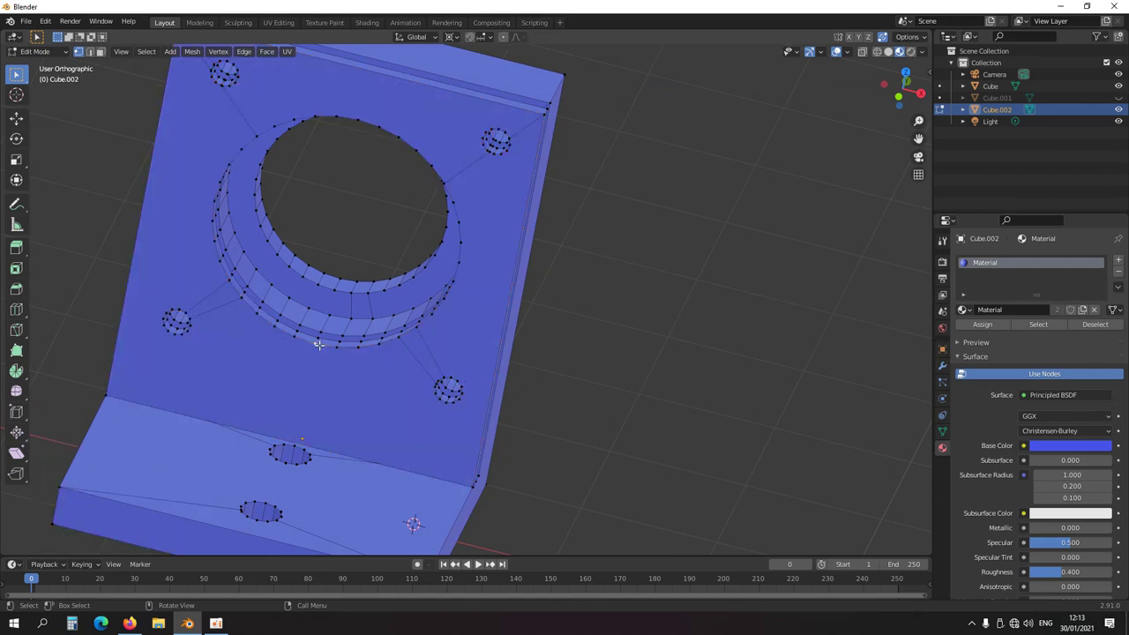
pyautogui.press('KP_1')
pyautogui.keyDown('shift'); pyautogui.moveTo(388, 371); pyautogui.dragTo(456, 393, button='middle'); pyautogui.keyUp('shift')
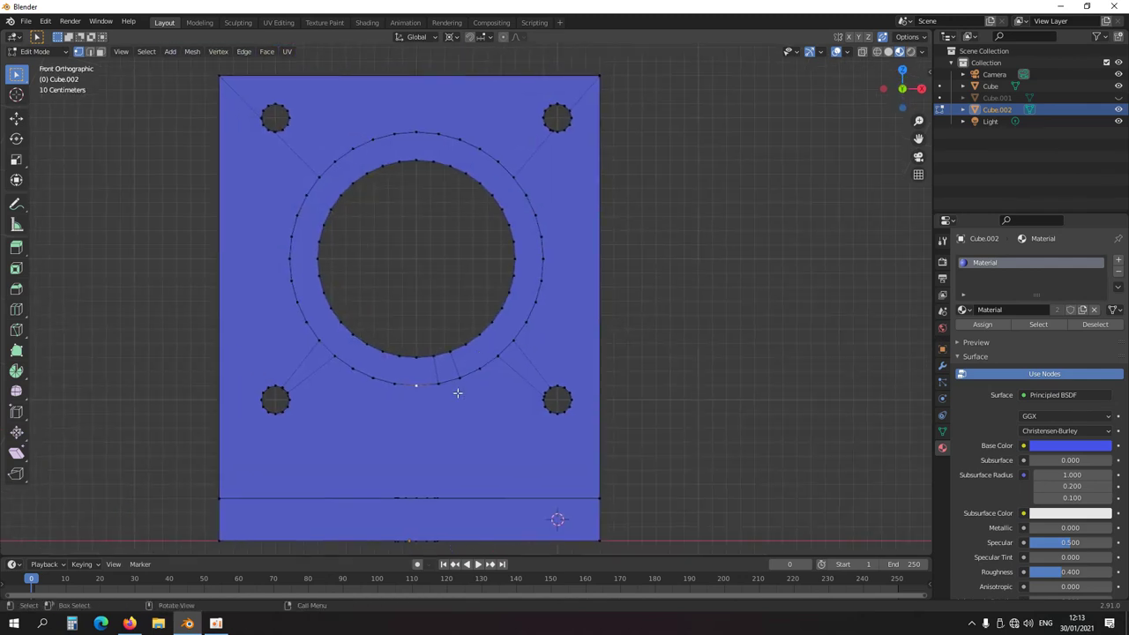
pyautogui.press('g')
pyautogui.press('z')
pyautogui.press('Escape')
# Select the rim edges of the front panel's large opening and snap the 3D cursor to their centre
pyautogui.moveTo(428, 294); pyautogui.dragTo(414, 357, button='middle')
pyautogui.keyDown('ctrl'); pyautogui.keyDown('alt'); pyautogui.click(410, 371); pyautogui.keyUp('alt'); pyautogui.keyUp('ctrl')
pyautogui.hotkey('shift', 's')
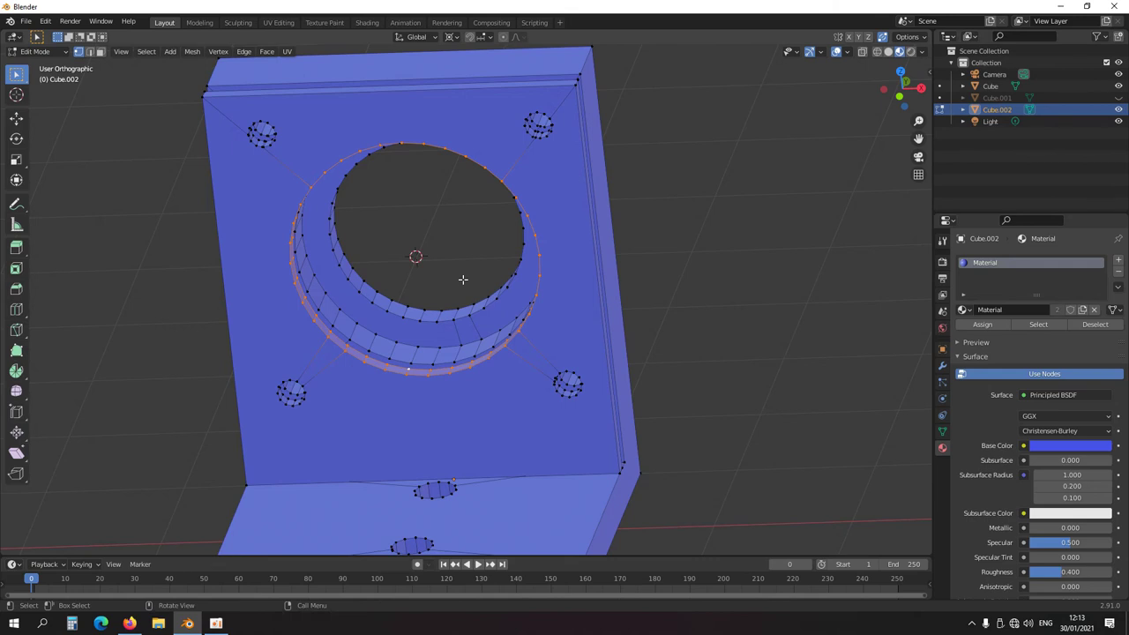
pyautogui.press('s')
pyautogui.hotkey('shift', 'x')
pyautogui.hotkey('shift', 'y')
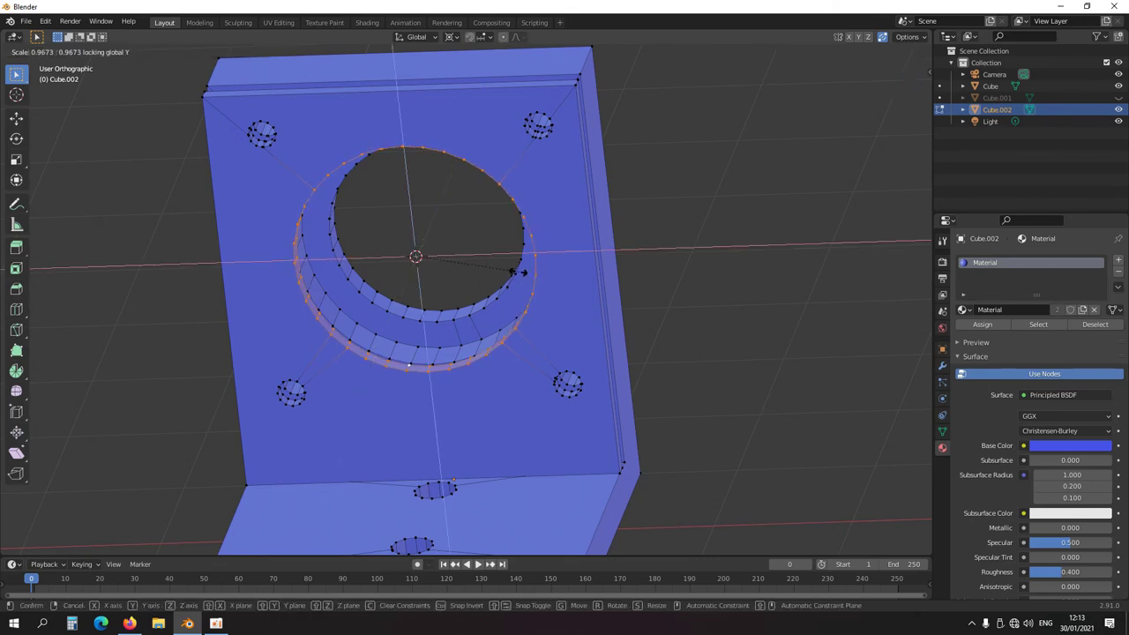
pyautogui.press('=')
pyautogui.write('15/1')
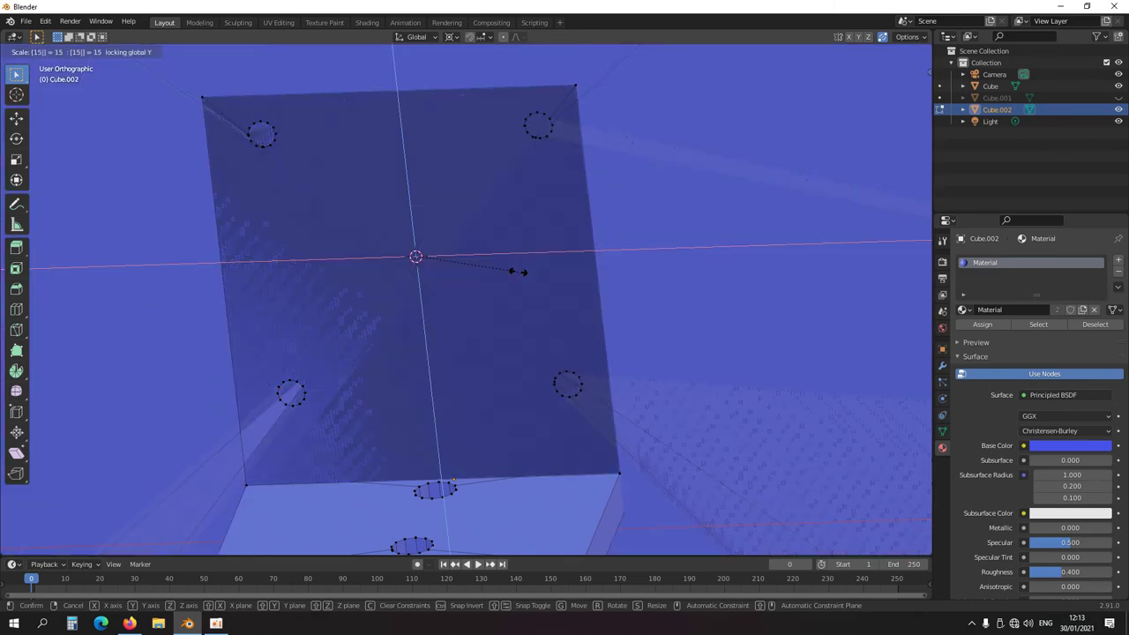
pyautogui.write('6')
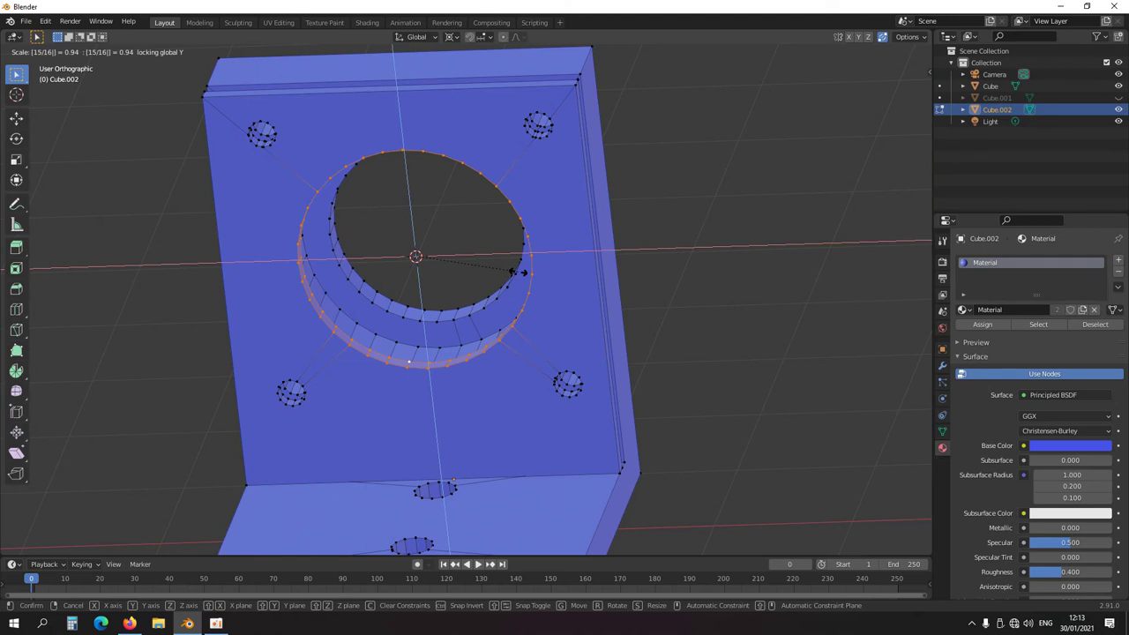
pyautogui.press('Escape')
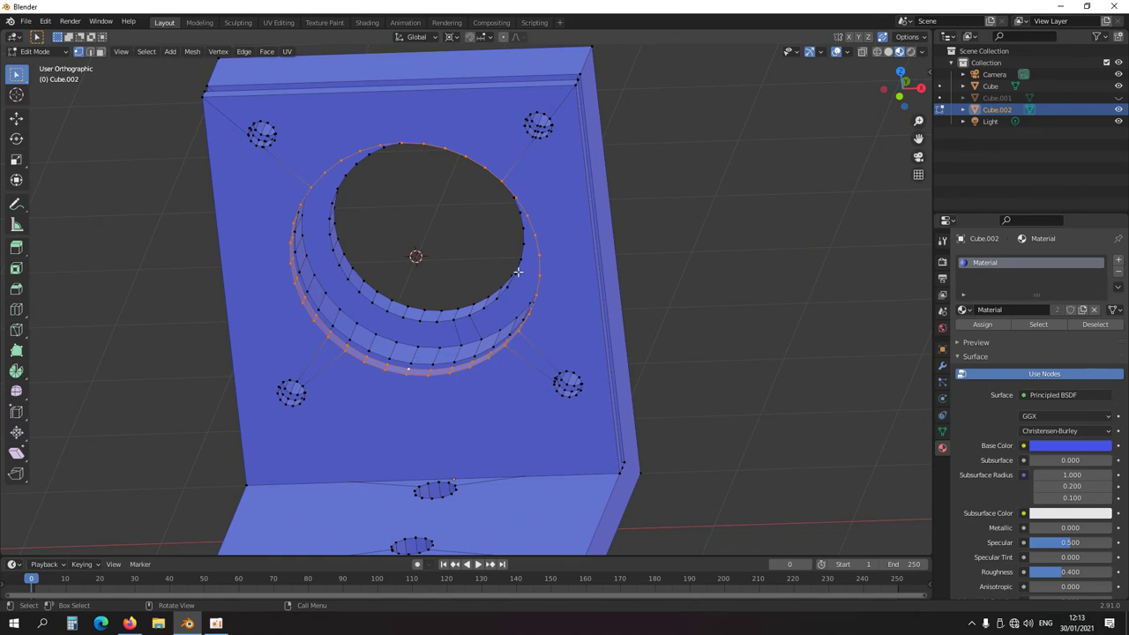
# Scale the front panel's opening rim to 14/16 about the 3D cursor with the Y axis locked
pyautogui.press('s')
pyautogui.hotkey('shift', 'y')
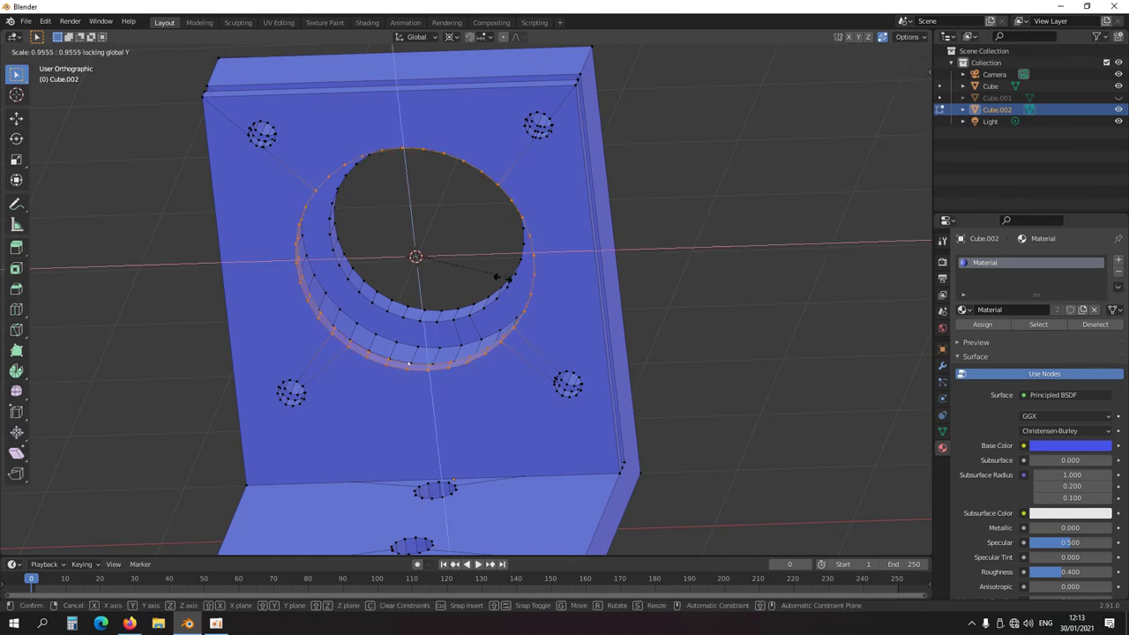
pyautogui.press('=')
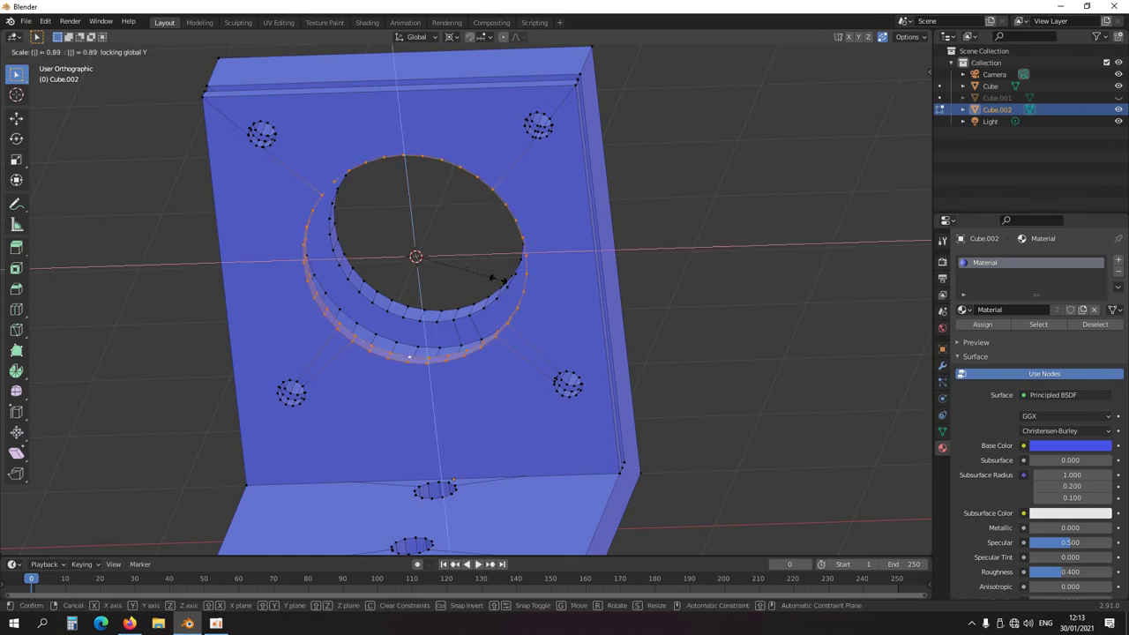
pyautogui.write('14/1')
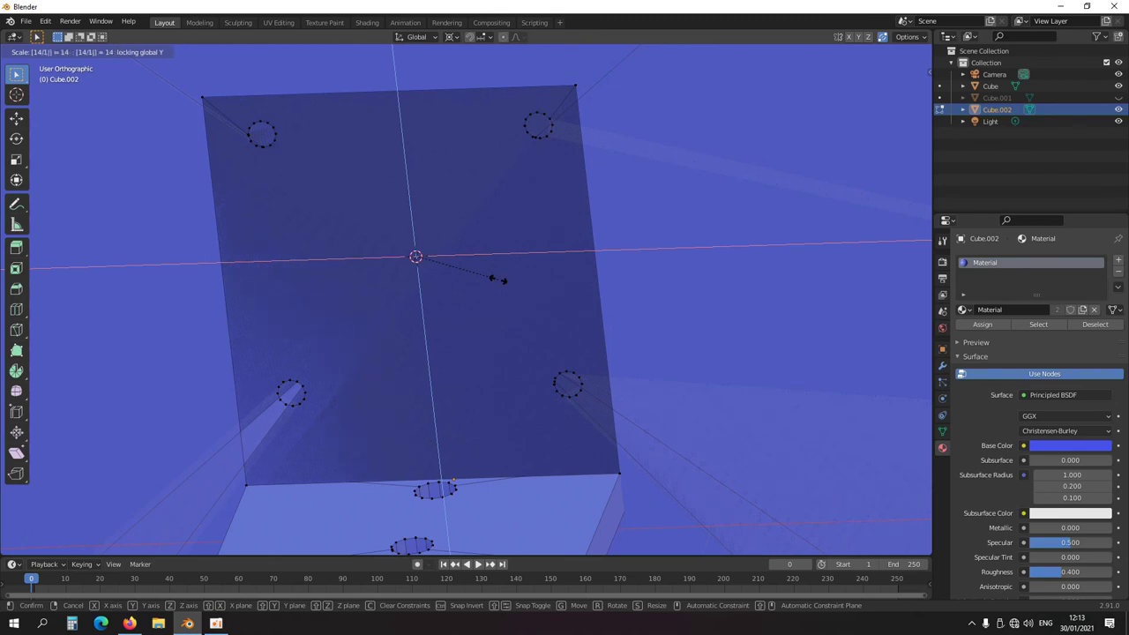
pyautogui.write('6')
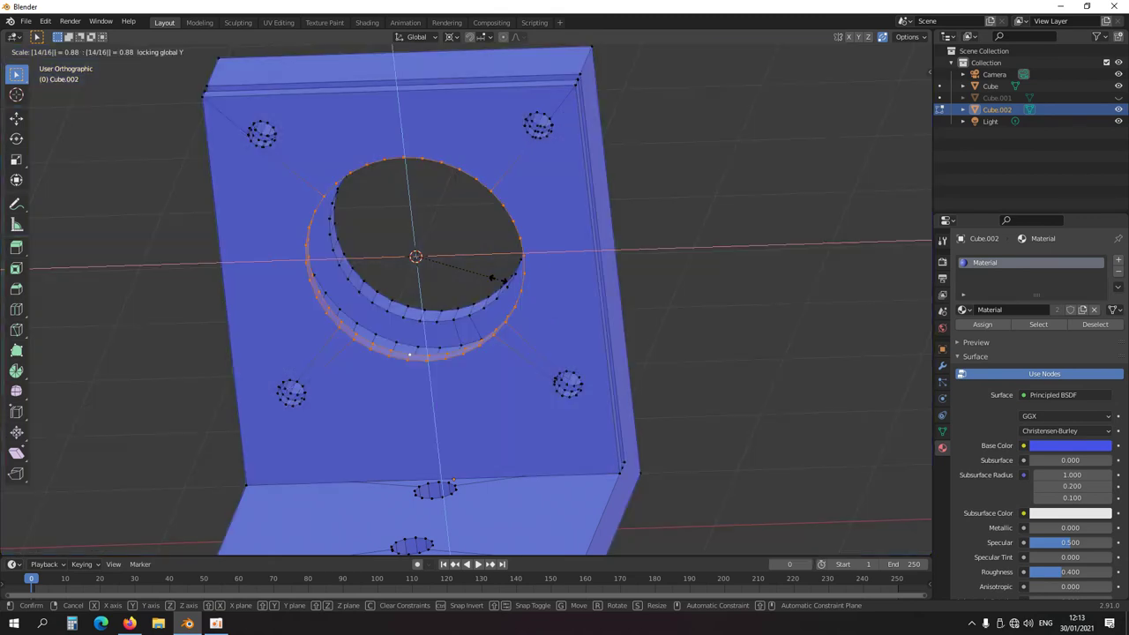
# Select the bracket's +X side vertices in the front wireframe view and extrude them 0.2 m outward
pyautogui.moveTo(394, 398); pyautogui.dragTo(351, 403, button='middle')
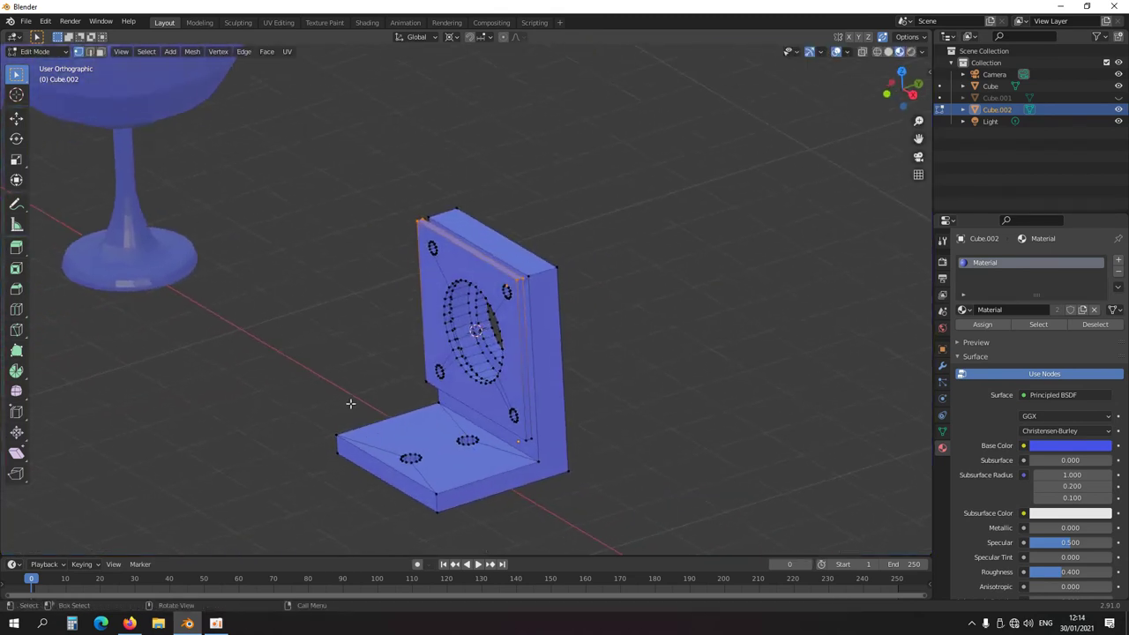
pyautogui.scroll(2, 351, 403)
pyautogui.moveTo(435, 432); pyautogui.dragTo(360, 389, button='middle')
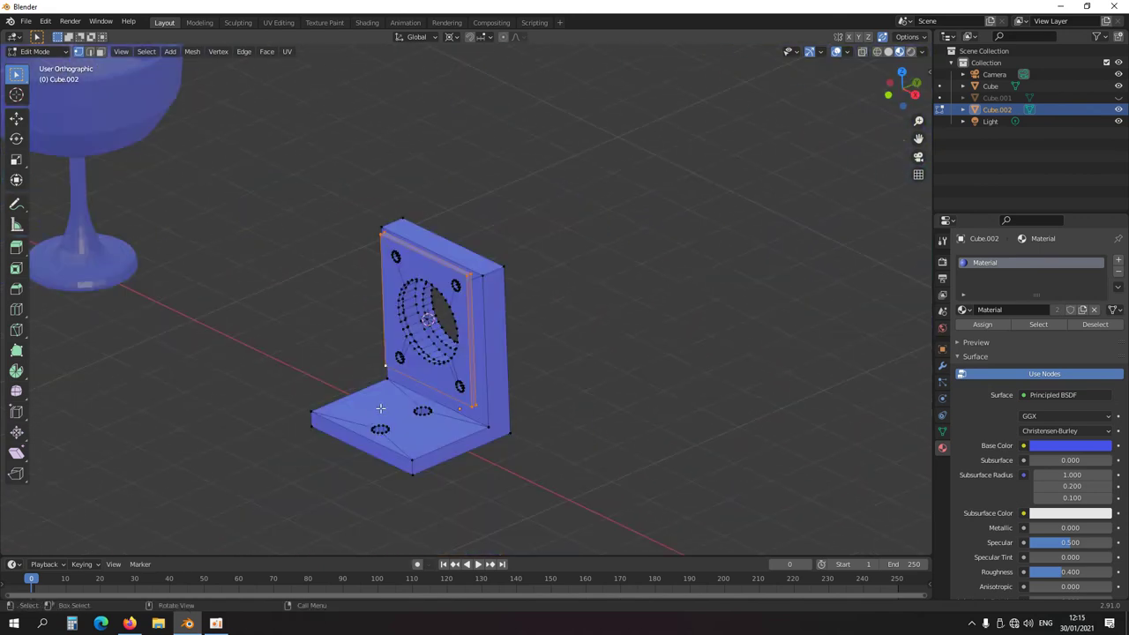
pyautogui.moveTo(390, 406); pyautogui.dragTo(474, 399, button='middle')
pyautogui.press('KP_1')
pyautogui.hotkey('alt', 'z')
pyautogui.hotkey('alt', 'a')
pyautogui.moveTo(446, 226); pyautogui.dragTo(503, 485)
pyautogui.scroll(3, 448, 394)
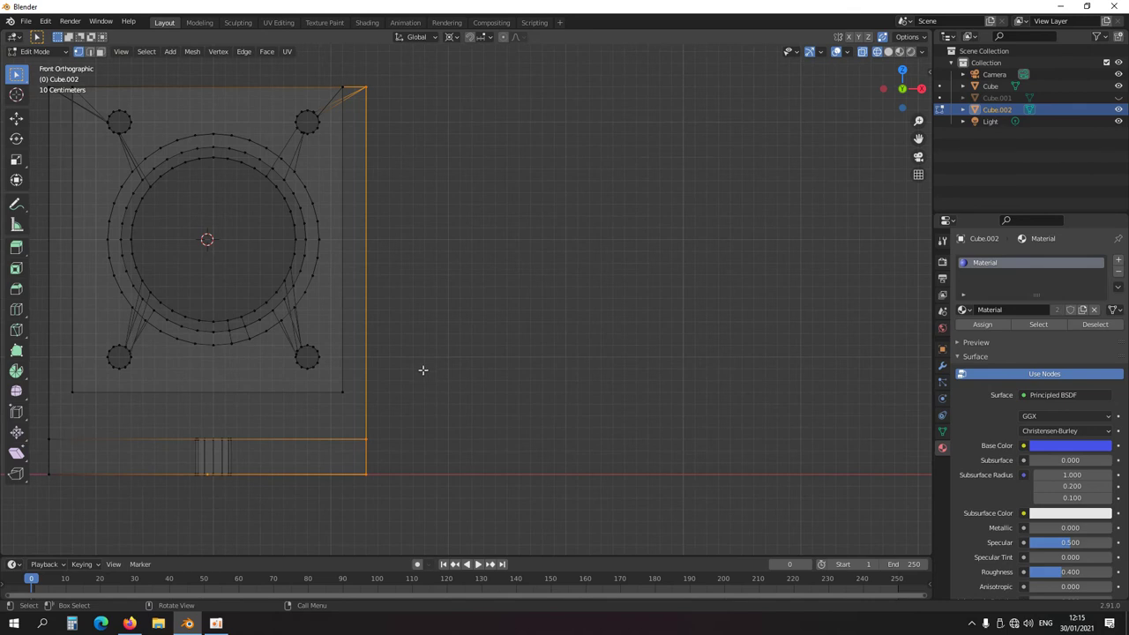
pyautogui.press('e')
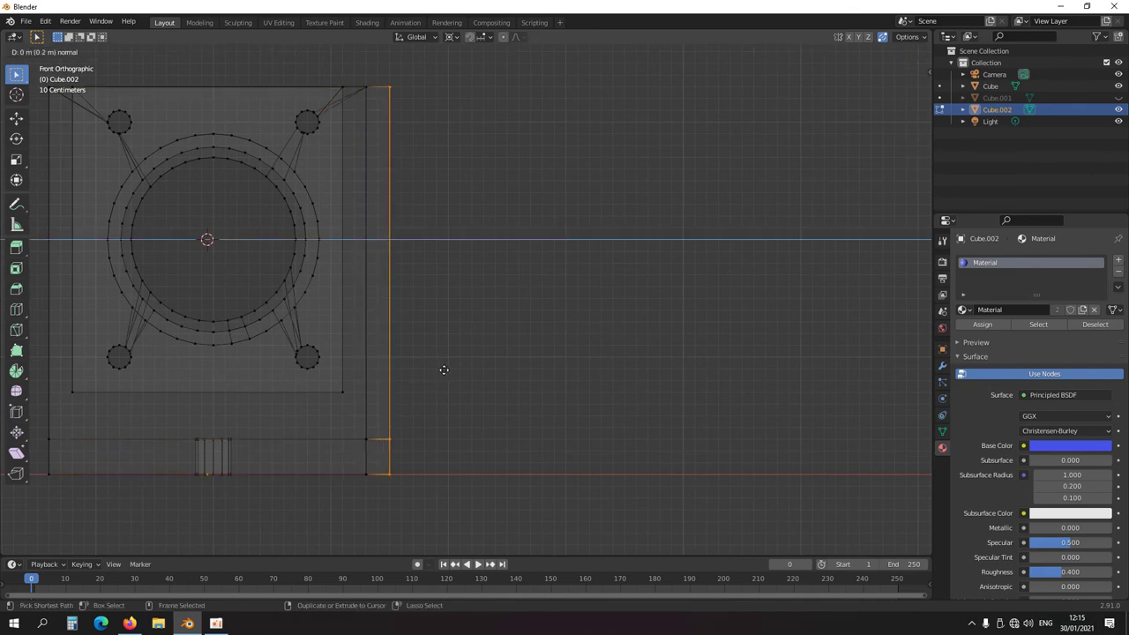
# Extrude the bracket's opposite, -X side 0.2 m outward
pyautogui.press('e')
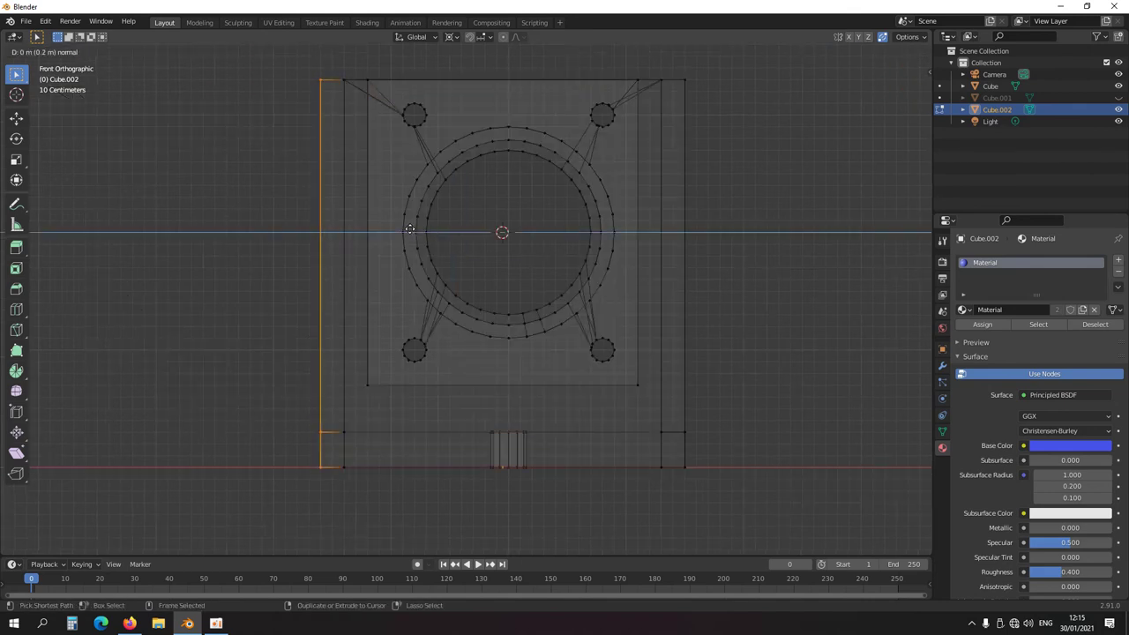
pyautogui.keyDown('ctrl'); pyautogui.click(410, 229); pyautogui.keyUp('ctrl')
pyautogui.press('a')
pyautogui.scroll(-2, 441, 264)
pyautogui.moveTo(426, 228); pyautogui.dragTo(491, 381, button='middle')
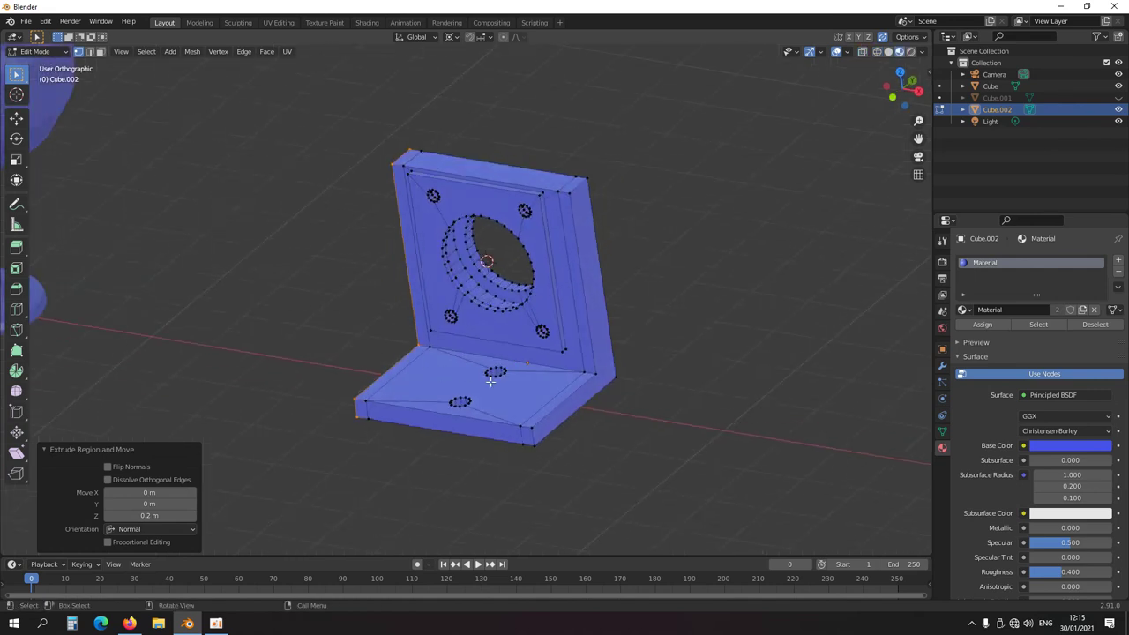
# Delete the extra geometry at both inner side corners where the upright plate meets the base
pyautogui.click(601, 377)
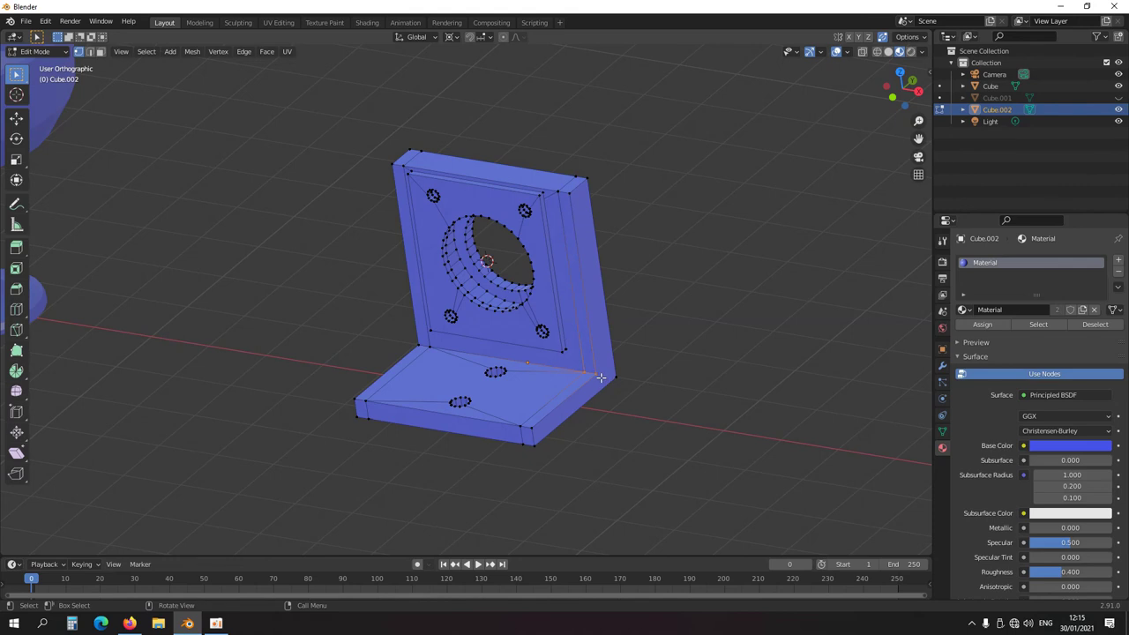
pyautogui.press('x')
pyautogui.click(568, 295)
pyautogui.moveTo(433, 357); pyautogui.dragTo(400, 331)
pyautogui.press('x')
pyautogui.click(498, 363)
# Fill a triangular gusset face between the plate's upper corner, the inner corner and the base's front corner on the +X side
pyautogui.moveTo(580, 226); pyautogui.dragTo(571, 349, button='middle')
pyautogui.click(560, 218)
pyautogui.keyDown('ctrl'); pyautogui.click(509, 439); pyautogui.keyUp('ctrl')
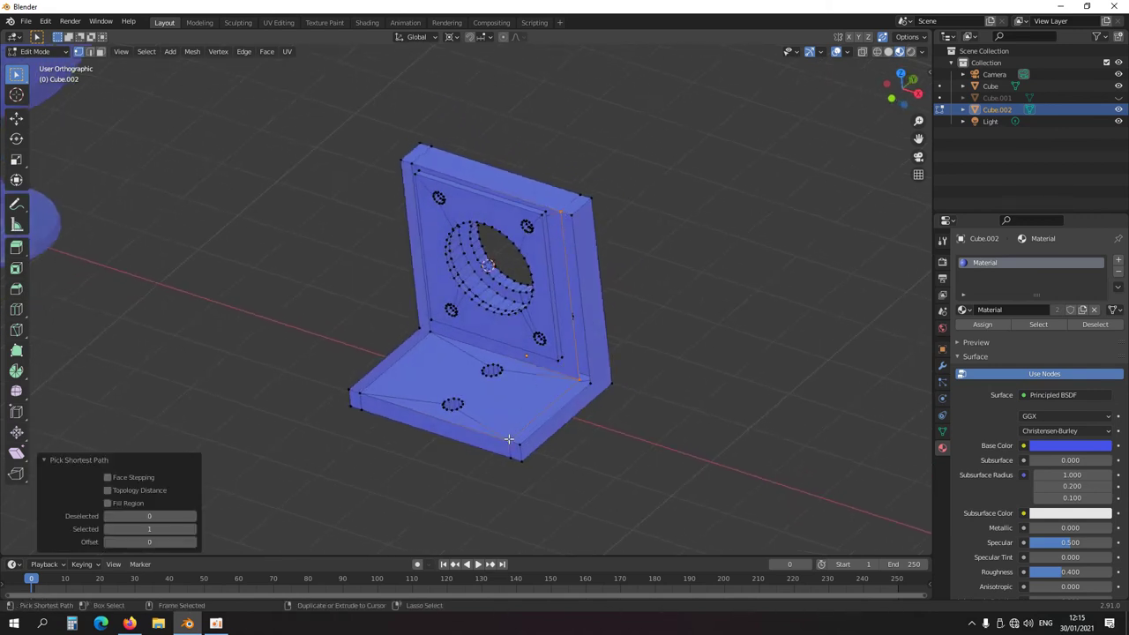
pyautogui.press('f')
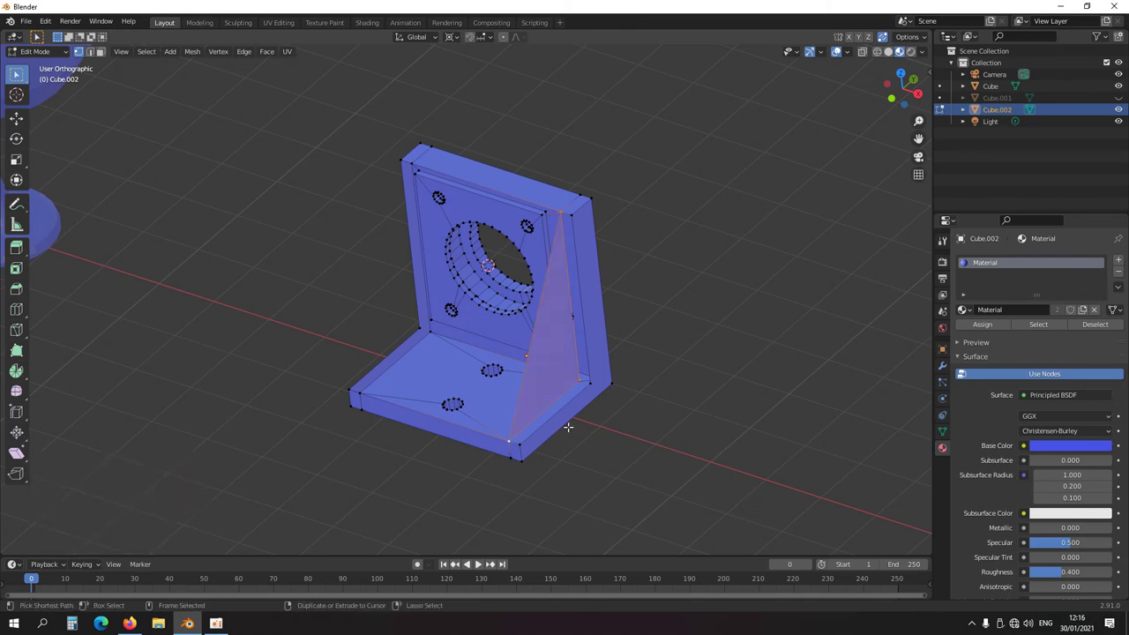
# Duplicate the gusset triangle toward the bracket's outer +X side and move the copy back -0.1 m along X
pyautogui.press('KP_1')
pyautogui.hotkey('alt', 'z')
pyautogui.keyDown('shift'); pyautogui.moveTo(530, 386); pyautogui.dragTo(485, 402, button='middle'); pyautogui.keyUp('shift')
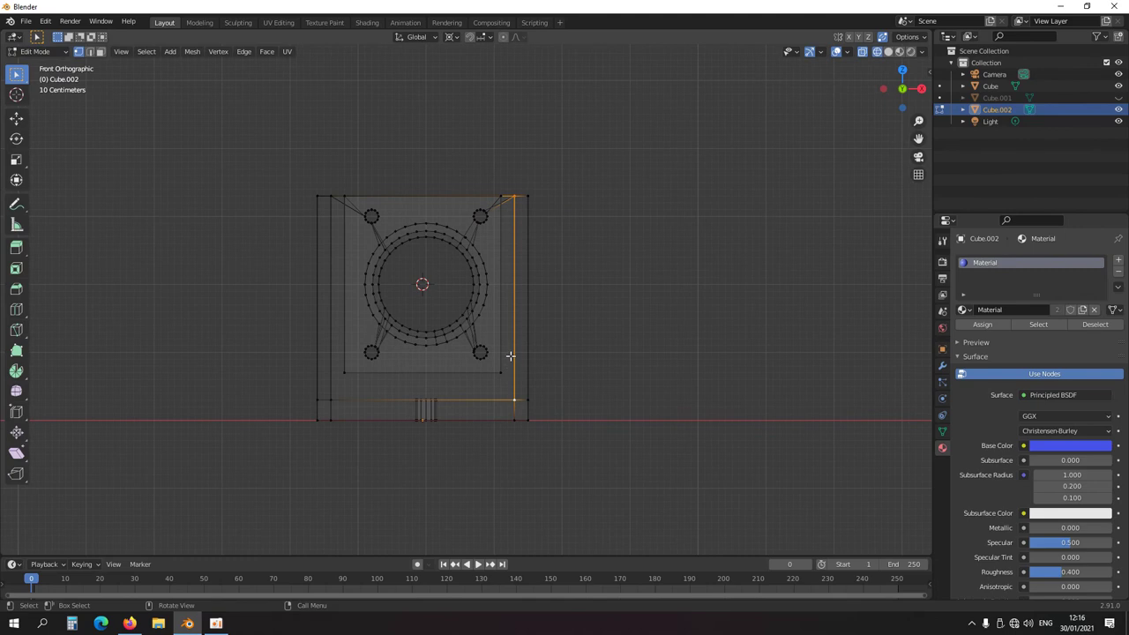
pyautogui.hotkey('shift', 'd')
pyautogui.keyDown('ctrl'); pyautogui.click(527, 356); pyautogui.keyUp('ctrl')
pyautogui.write('gx-.1')
pyautogui.press('Return')
# Select both triangles of the +X side gusset and duplicate them -2.9 m along X to the bracket's opposite side
pyautogui.moveTo(544, 373); pyautogui.dragTo(535, 435, button='middle')
pyautogui.hotkey('alt', 'z')
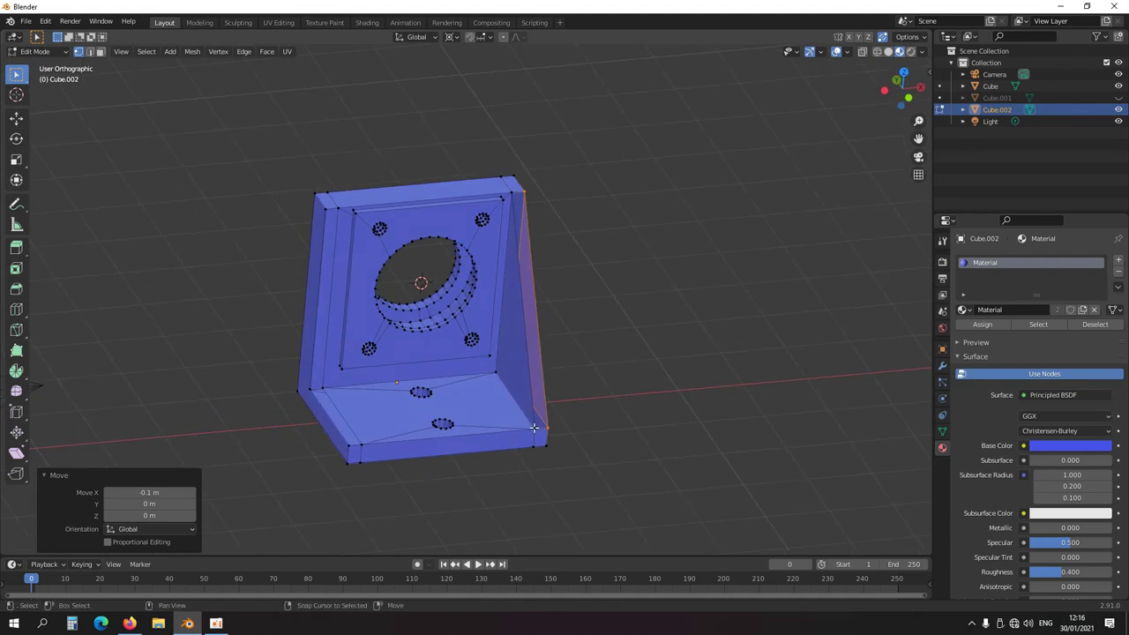
pyautogui.keyDown('shift'); pyautogui.click(534, 427); pyautogui.keyUp('shift')
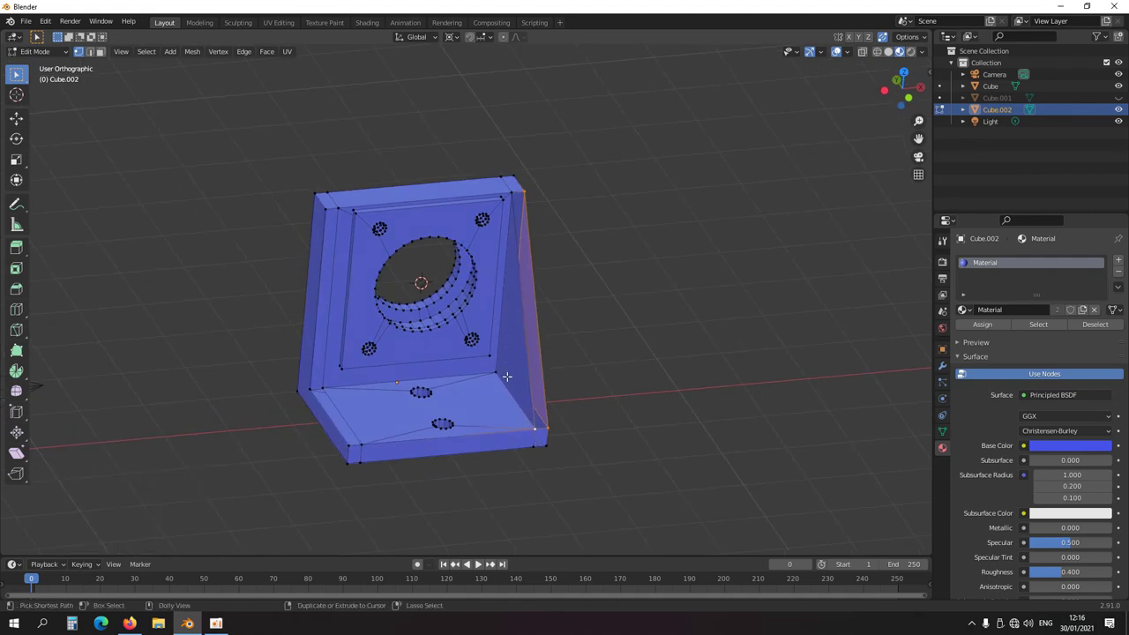
pyautogui.keyDown('shift'); pyautogui.click(503, 361); pyautogui.keyUp('shift')
pyautogui.keyDown('shift'); pyautogui.click(510, 204); pyautogui.keyUp('shift')
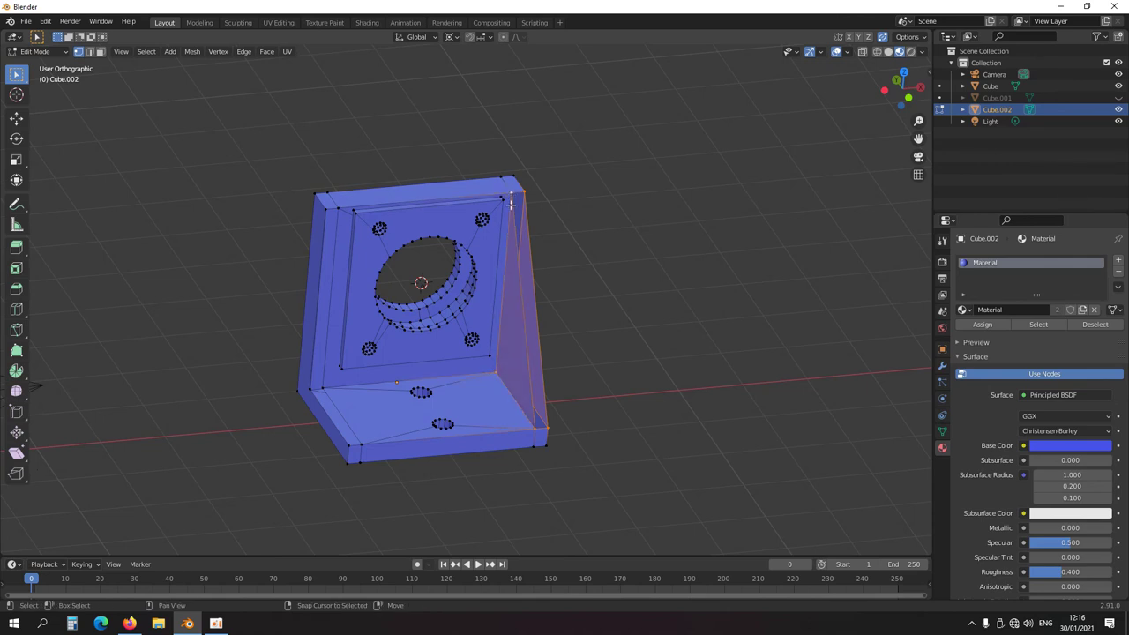
pyautogui.press('KP_1')
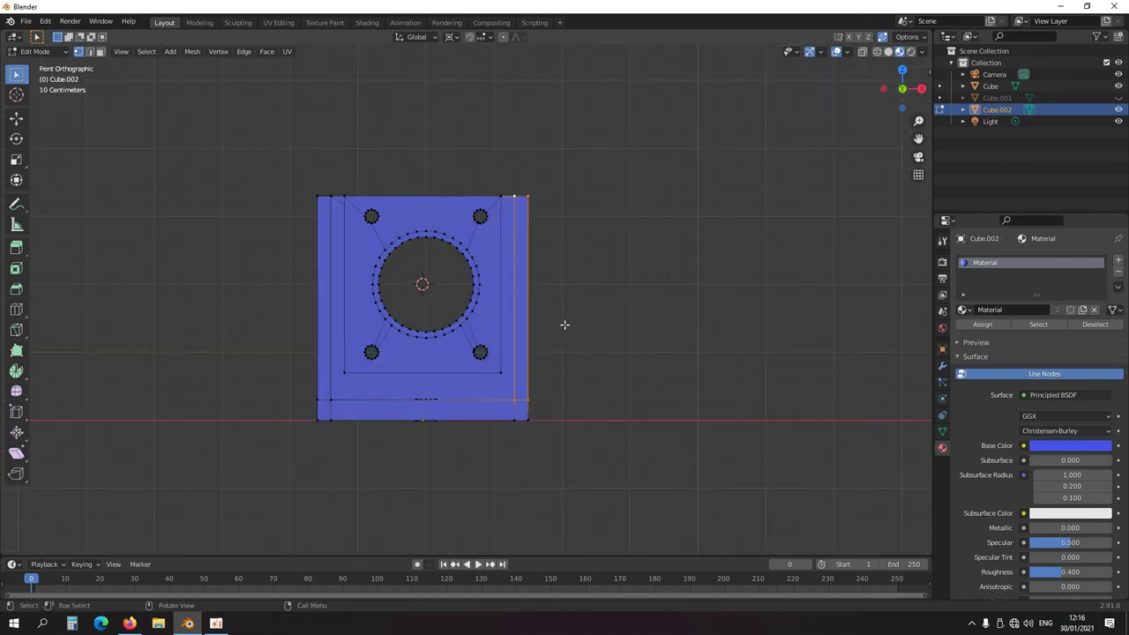
pyautogui.hotkey('shift', 'd')
pyautogui.press('x')
pyautogui.click(406, 280)
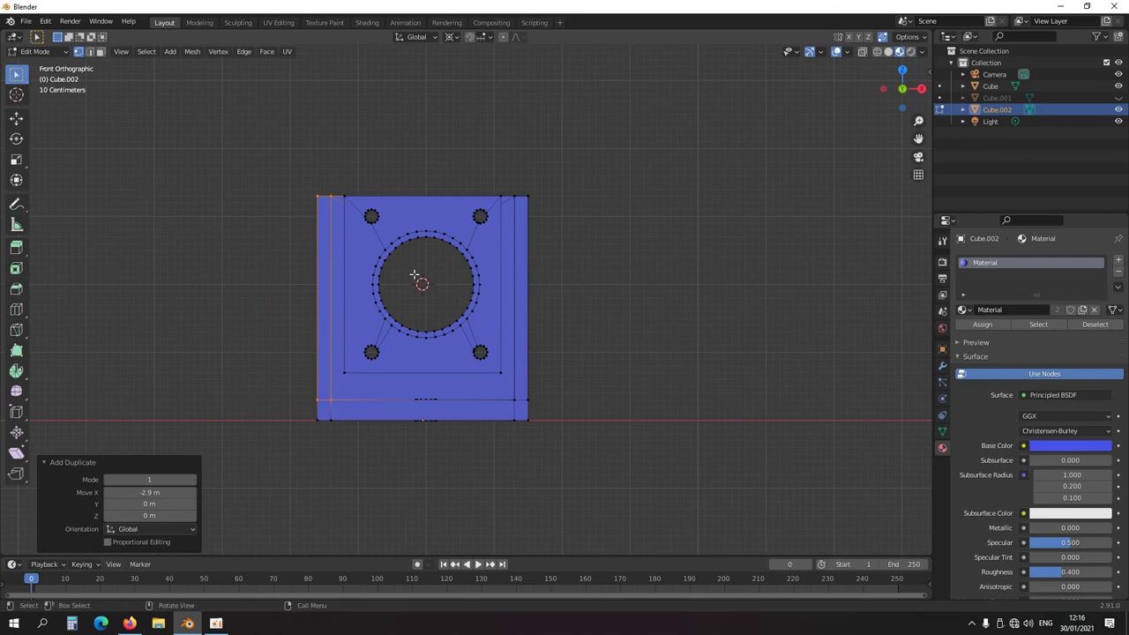
# Fill the sloped front faces between the inner and outer triangles of both side gussets
pyautogui.moveTo(418, 327); pyautogui.dragTo(485, 428, button='middle')
pyautogui.click(458, 427)
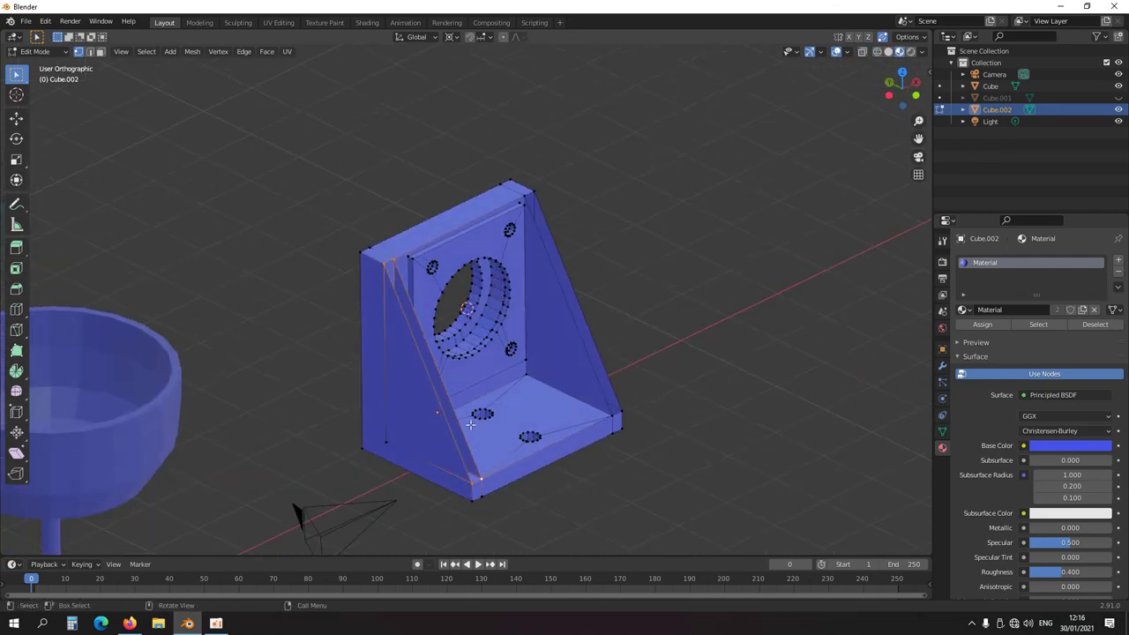
pyautogui.press('f')
pyautogui.keyDown('alt'); pyautogui.click(580, 342); pyautogui.keyUp('alt')
pyautogui.press('f')
pyautogui.moveTo(656, 378); pyautogui.dragTo(531, 412, button='middle')
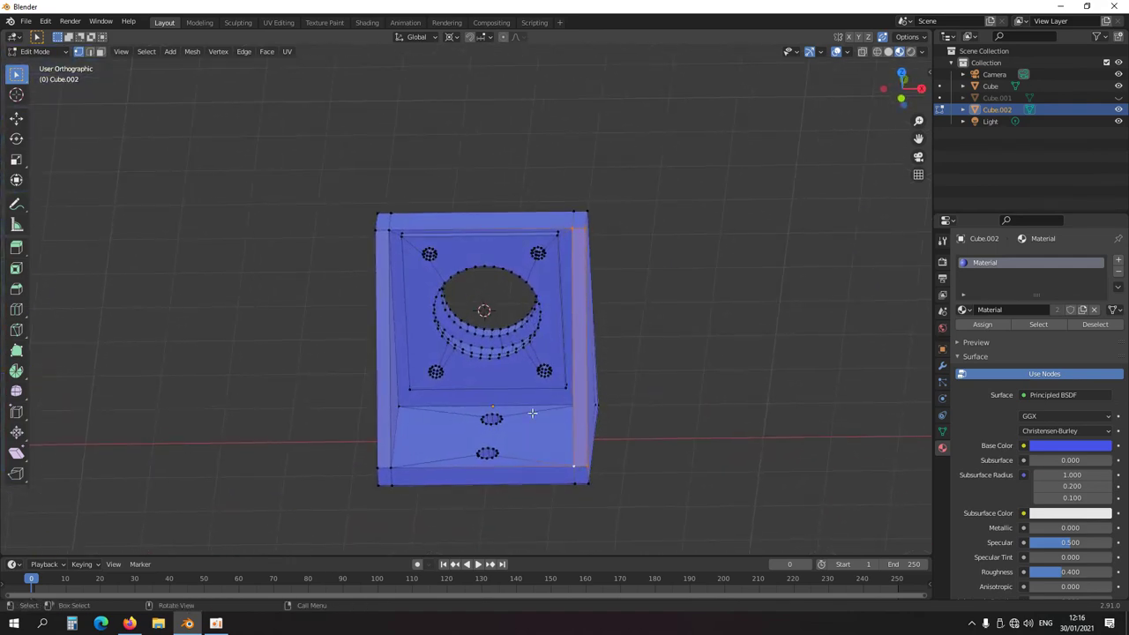
pyautogui.moveTo(513, 401); pyautogui.dragTo(392, 424, button='middle')
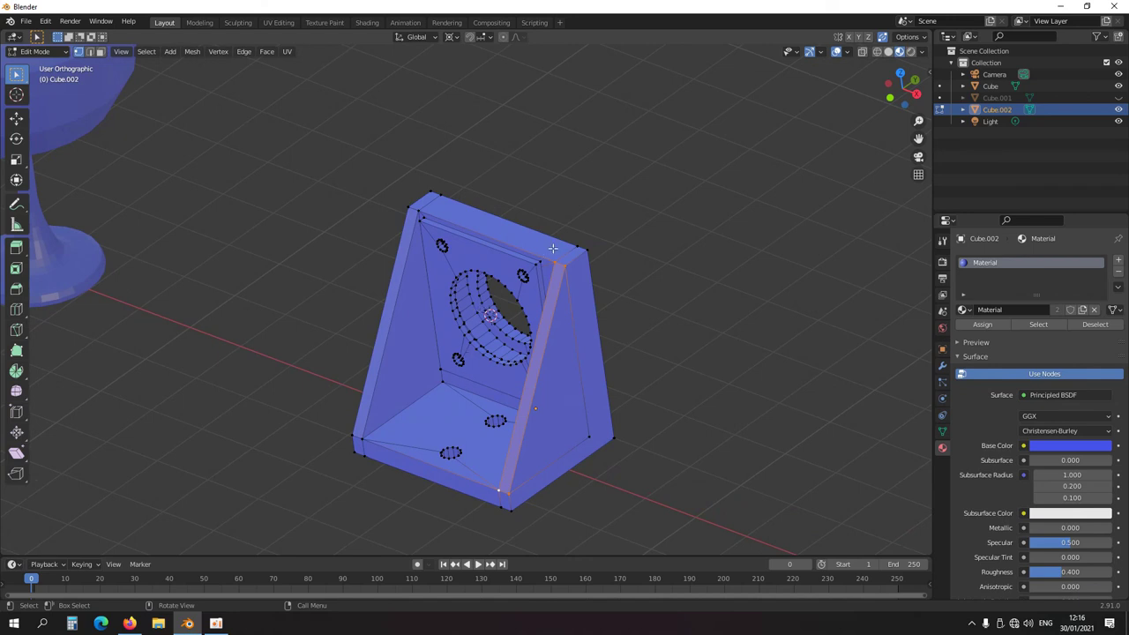
# Merge the stray rear gusset vertex on the -X side into the base's upper front outer corner, using Merge At Cursor
pyautogui.moveTo(515, 396); pyautogui.dragTo(627, 350, button='middle')
pyautogui.moveTo(515, 372); pyautogui.dragTo(580, 351, button='middle')
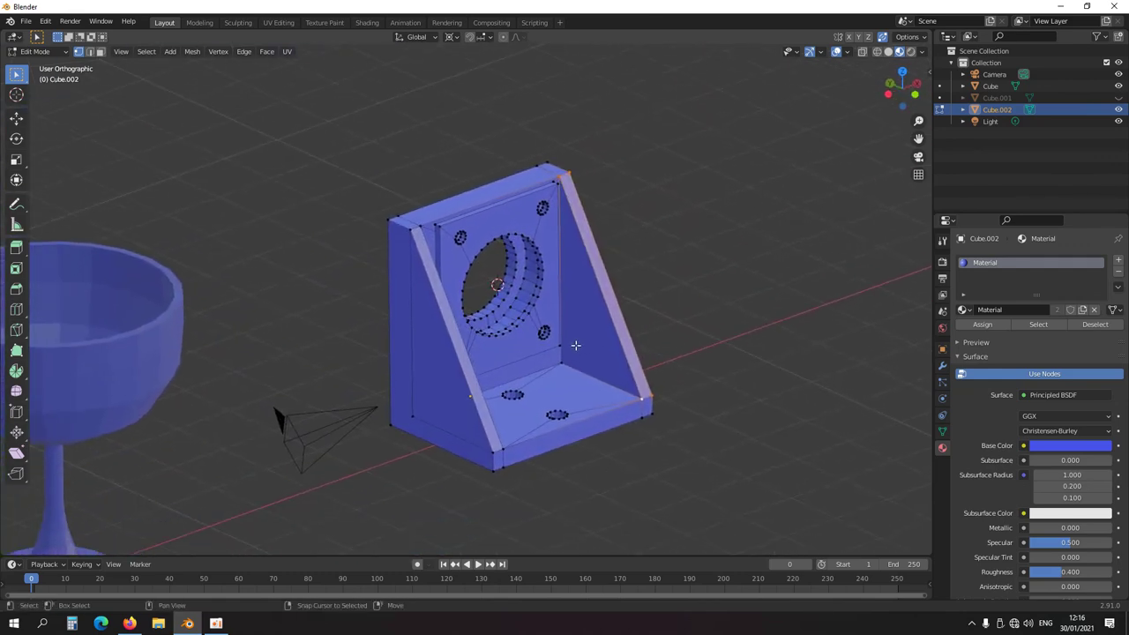
pyautogui.click(490, 447)
pyautogui.keyDown('shift'); pyautogui.moveTo(484, 445); pyautogui.dragTo(493, 452, button='right'); pyautogui.keyUp('shift')
pyautogui.click(413, 418)
pyautogui.press('m')
pyautogui.click(440, 416)
# Merge the stray rear gusset vertex on the +X side into the base's upper front outer corner at the 3D cursor
pyautogui.moveTo(608, 408); pyautogui.dragTo(446, 432, button='middle')
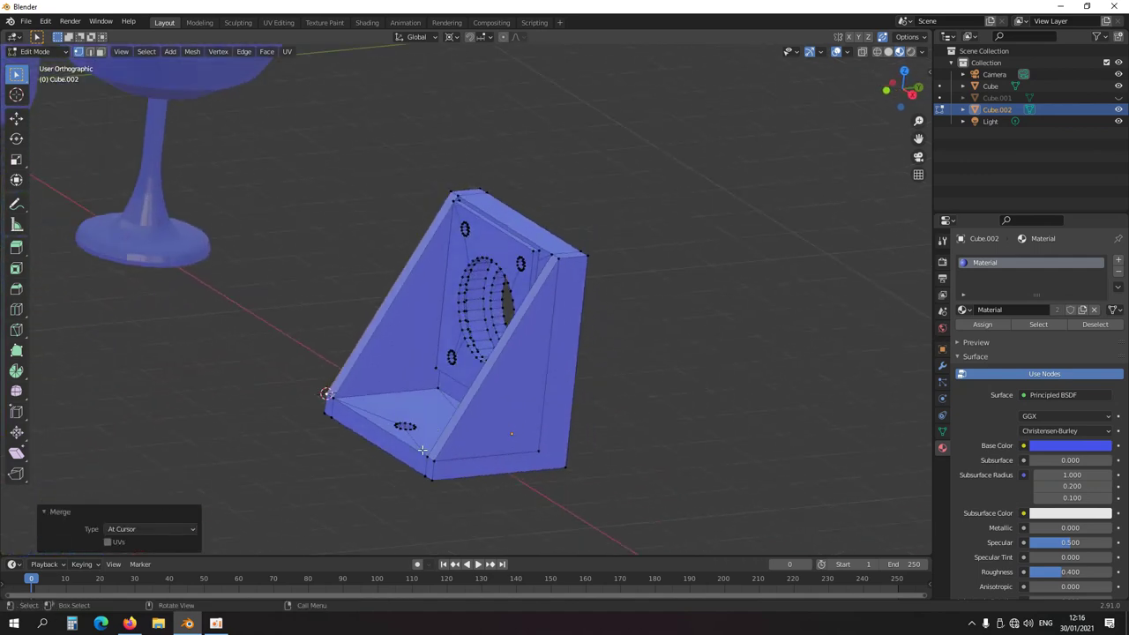
pyautogui.click(432, 465)
pyautogui.keyDown('shift'); pyautogui.rightClick(476, 461); pyautogui.keyUp('shift')
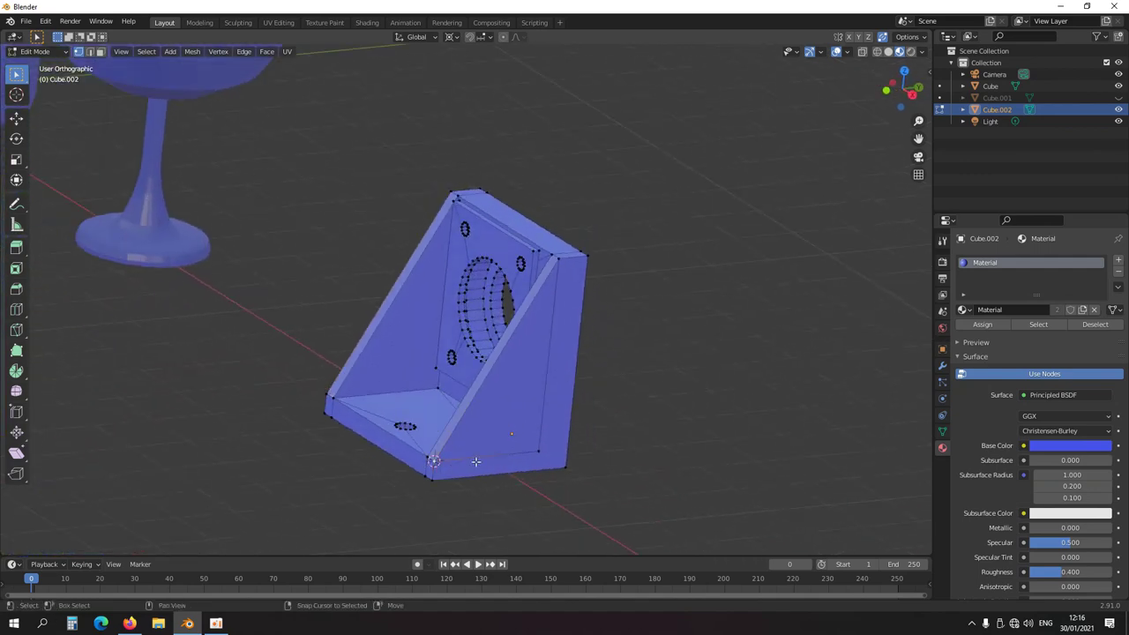
pyautogui.keyDown('shift'); pyautogui.click(539, 450); pyautogui.keyUp('shift')
pyautogui.keyDown('alt'); pyautogui.rightClick(565, 439); pyautogui.keyUp('alt')
# Align the bottom corner vertices on the +X side with the outer edge by scaling them to 0 along X about the 3D cursor
pyautogui.moveTo(465, 446); pyautogui.dragTo(566, 400, button='middle')
pyautogui.click(566, 397)
pyautogui.hotkey('shift', 's')
pyautogui.press('KP_1')
pyautogui.hotkey('shift', 'z')
pyautogui.moveTo(569, 373); pyautogui.dragTo(559, 396)
pyautogui.press('s')
pyautogui.press('x')
pyautogui.press('0')
pyautogui.press('Return')
# Flatten the bottom corner vertices on the -X side onto the outer edge by scaling them to 0 along X
pyautogui.click(370, 377)
pyautogui.moveTo(404, 393); pyautogui.dragTo(357, 361)
pyautogui.press('s')
pyautogui.press('x')
pyautogui.press('0')
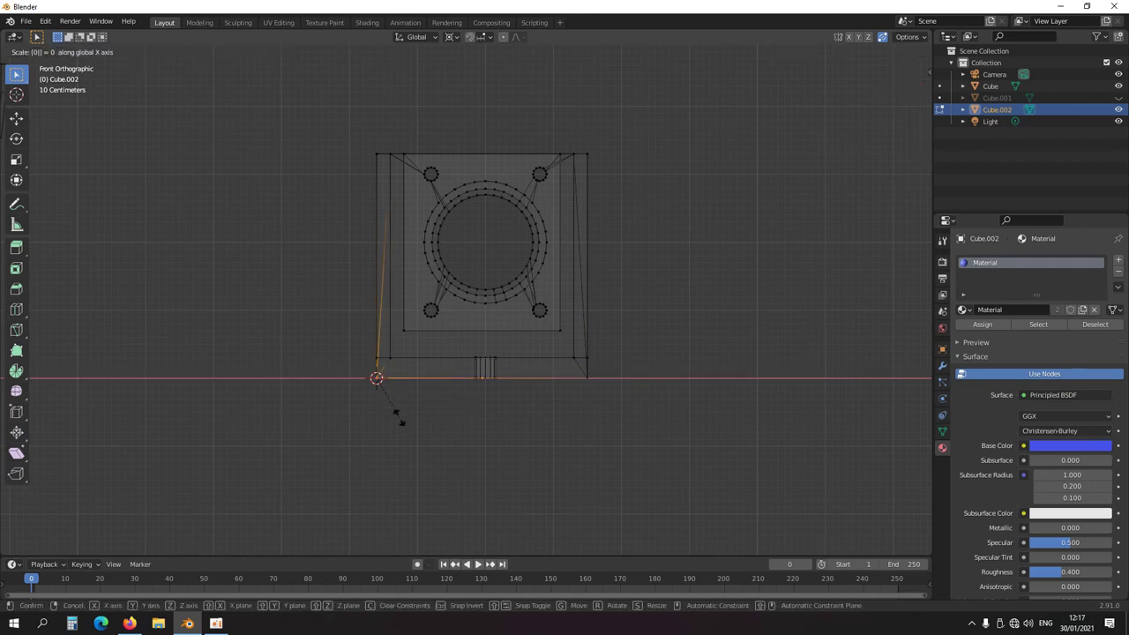
pyautogui.press('Return')
pyautogui.moveTo(432, 296)
pyautogui.mouseDown(button='middle')
pyautogui.moveTo(458, 362)
pyautogui.moveTo(444, 372)
pyautogui.mouseUp(button='middle')
pyautogui.hotkey('shift', 'z')
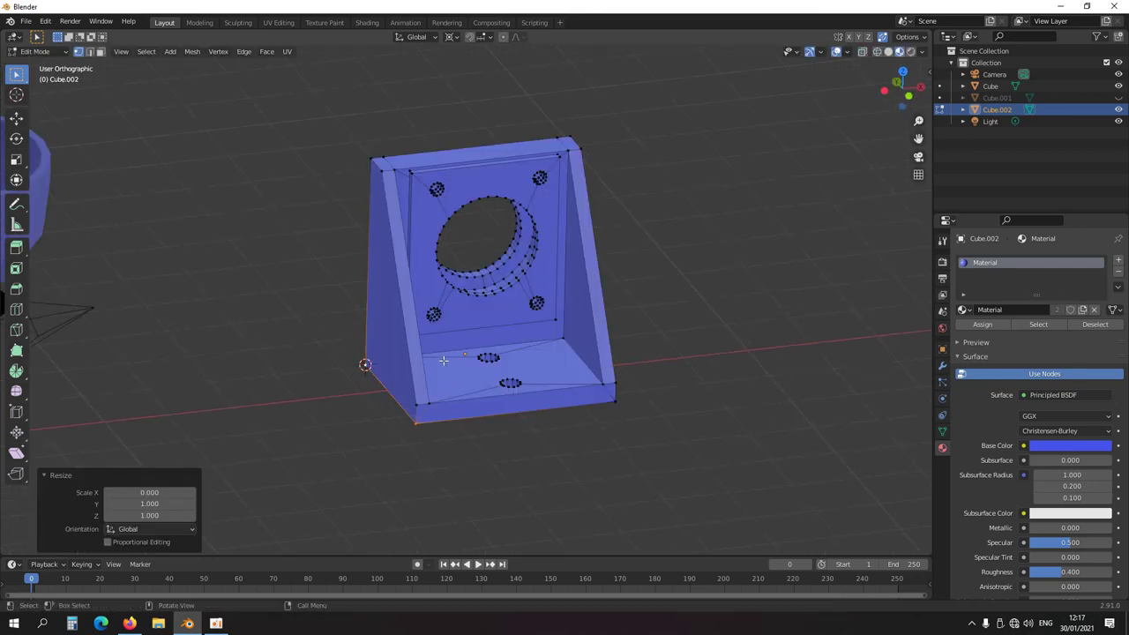
# Scale the plate's extra upper rear vertex on the -X side to 0 along X, aligning it with the outer corner
pyautogui.moveTo(408, 237); pyautogui.dragTo(476, 375, button='middle')
pyautogui.click(455, 336)
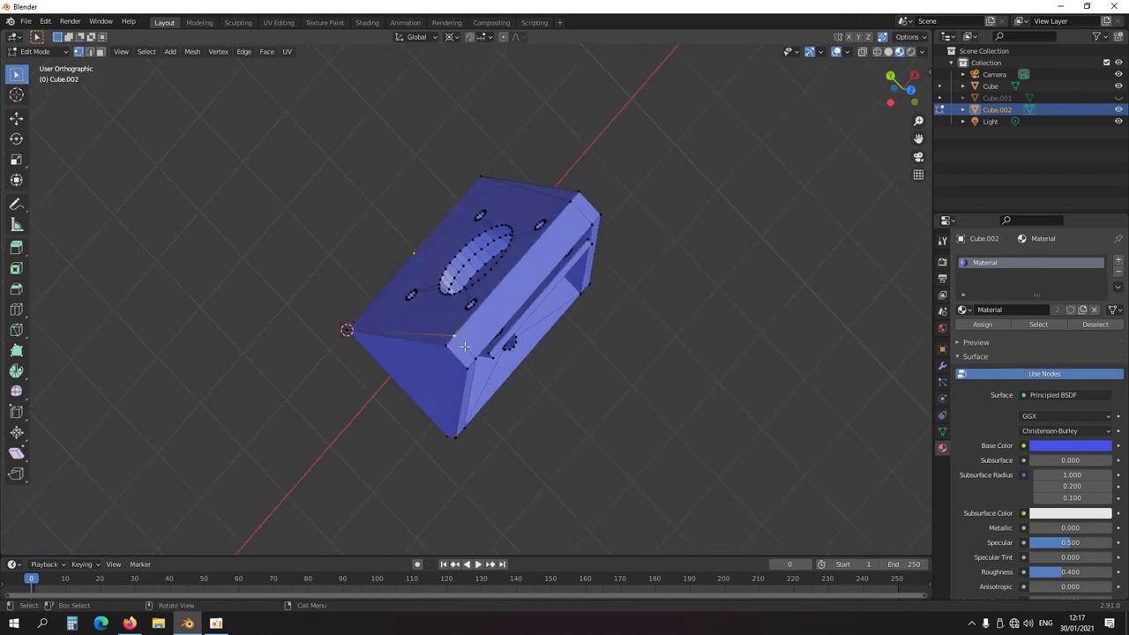
pyautogui.press('s')
pyautogui.press('x')
pyautogui.press('0')
pyautogui.press('Return')
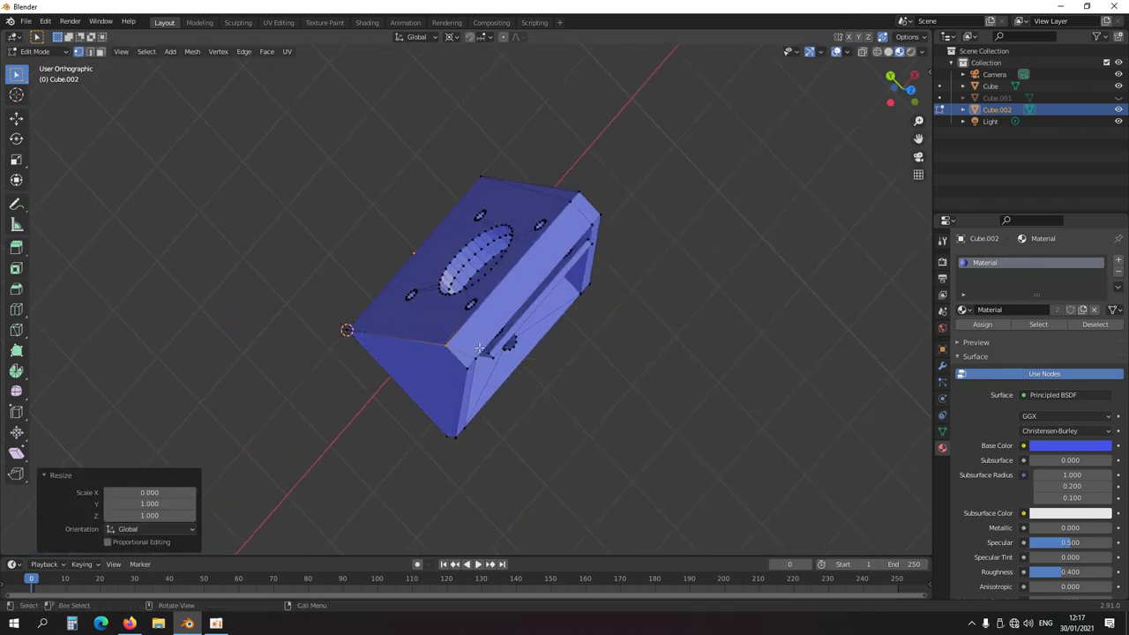
# Merge the plate's extra upper rear vertex on the +X side into the outer corner at the 3D cursor
pyautogui.click(576, 191)
pyautogui.hotkey('shift', 's')
pyautogui.click(571, 203)
pyautogui.press('m')
pyautogui.click(577, 220)
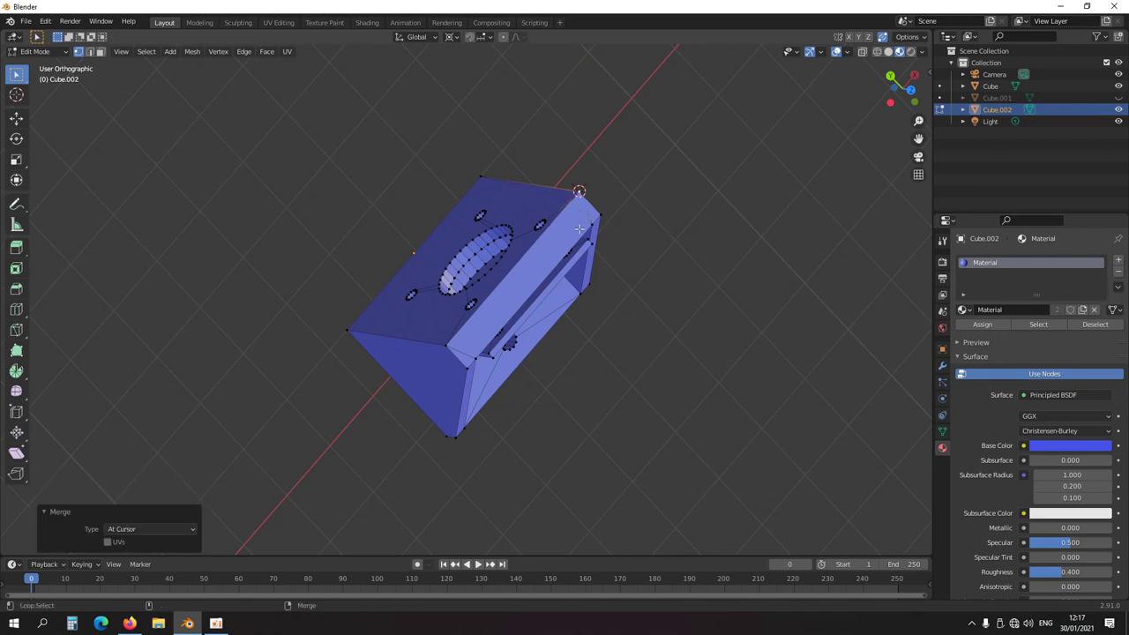
# Scale the front rims of the upright plate's four small corner holes by 1.5 about their individual origins, excluding the Y axis
pyautogui.moveTo(523, 323); pyautogui.dragTo(415, 312, button='middle')
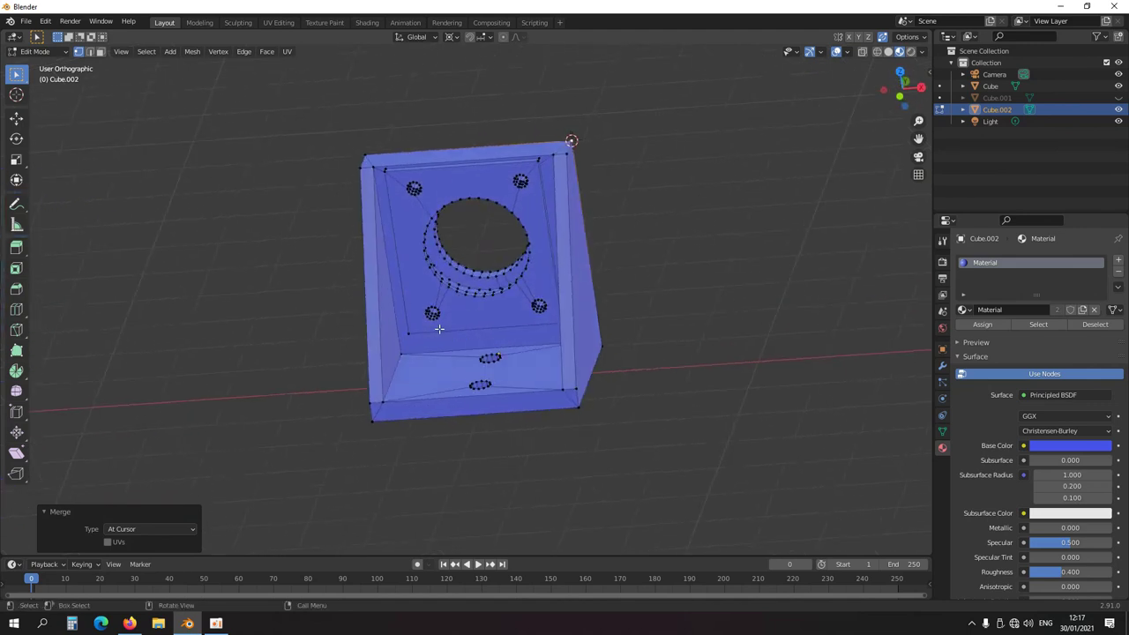
pyautogui.click(479, 322)
pyautogui.press('ctrl+KP_Add')
pyautogui.moveTo(503, 288)
pyautogui.mouseDown(button='middle')
pyautogui.moveTo(496, 361)
pyautogui.moveTo(508, 271)
pyautogui.mouseUp(button='middle')
pyautogui.scroll(4, 502, 327)
pyautogui.scroll(-5, 502, 309)
pyautogui.press('KP_1')
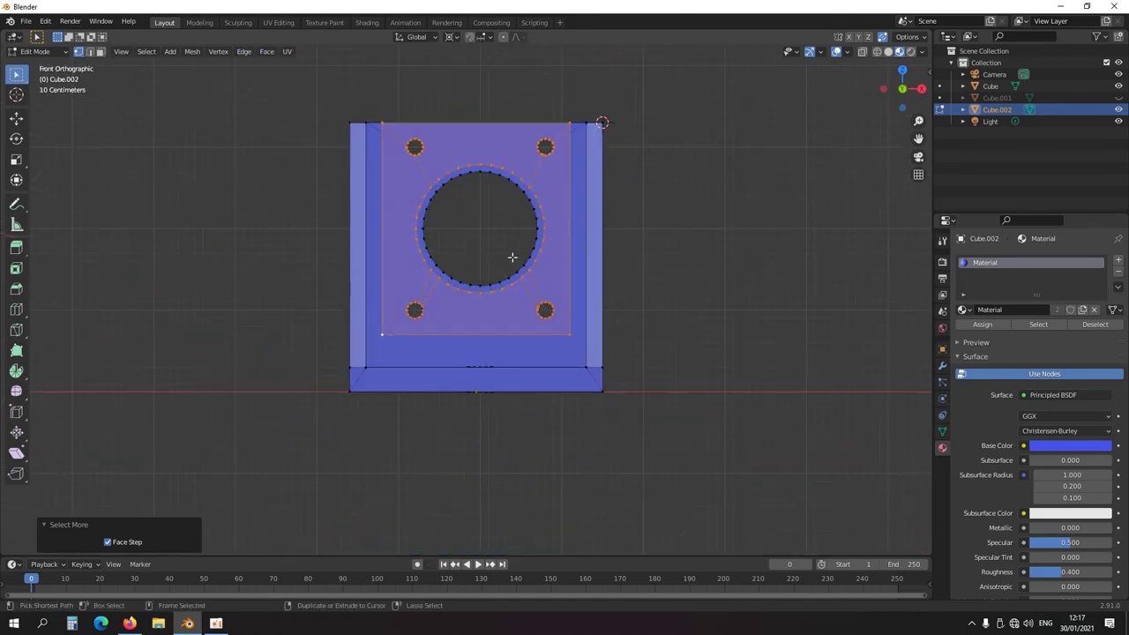
pyautogui.hotkey('alt', 'z')
pyautogui.scroll(3, 497, 297)
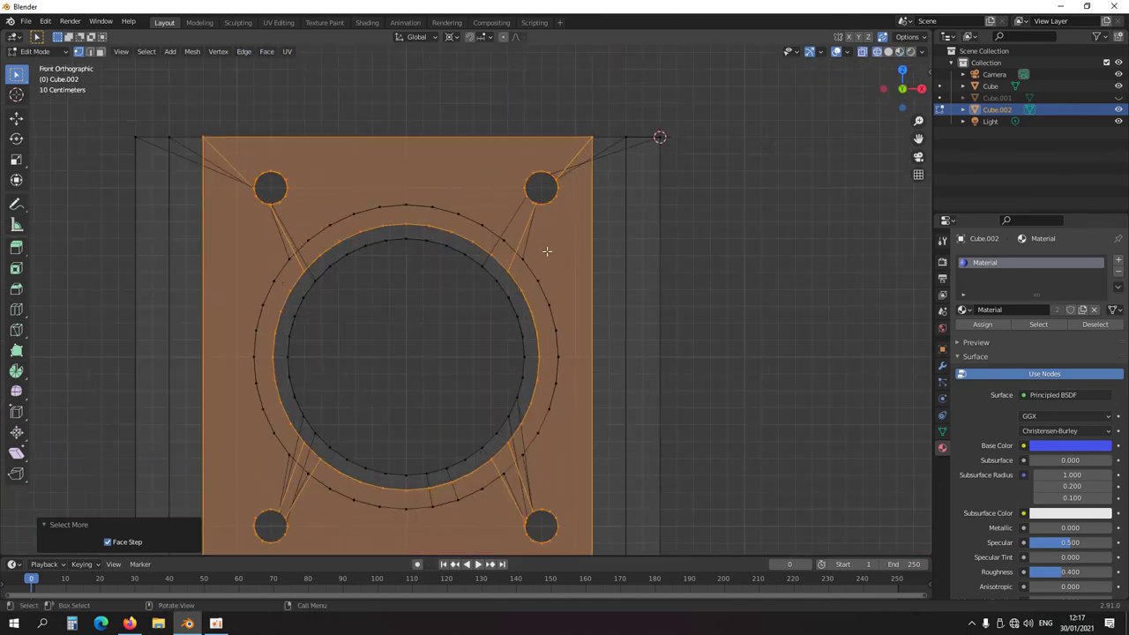
pyautogui.moveTo(532, 232); pyautogui.dragTo(535, 265, button='middle')
pyautogui.click(551, 182)
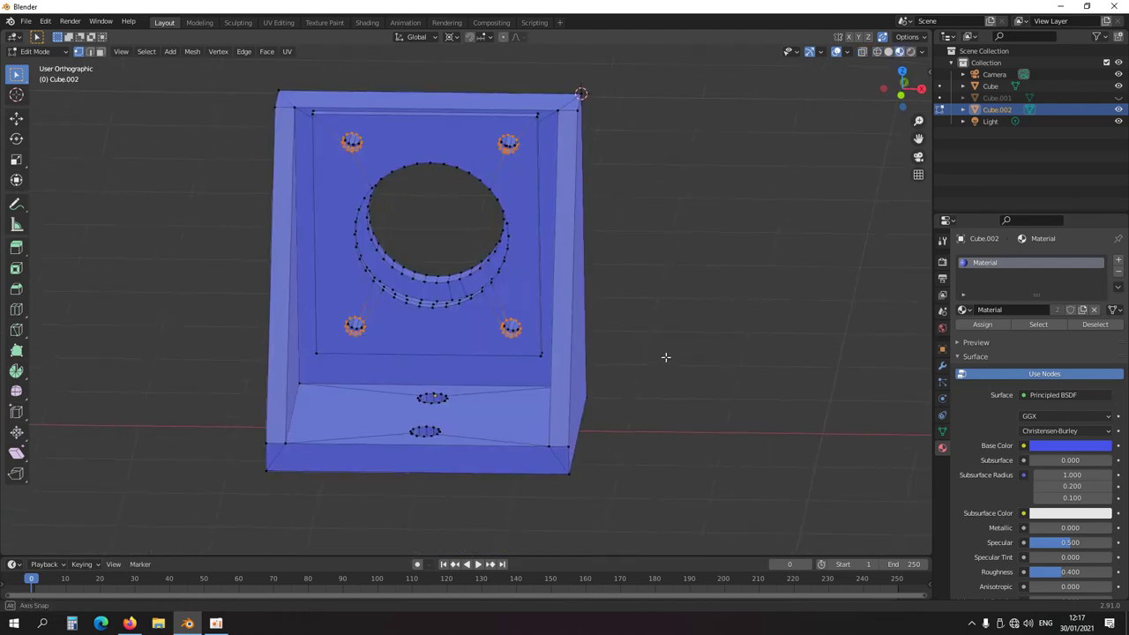
pyautogui.keyDown('shift'); pyautogui.moveTo(539, 163); pyautogui.dragTo(546, 237, button='middle'); pyautogui.keyUp('shift')
pyautogui.click(449, 38)
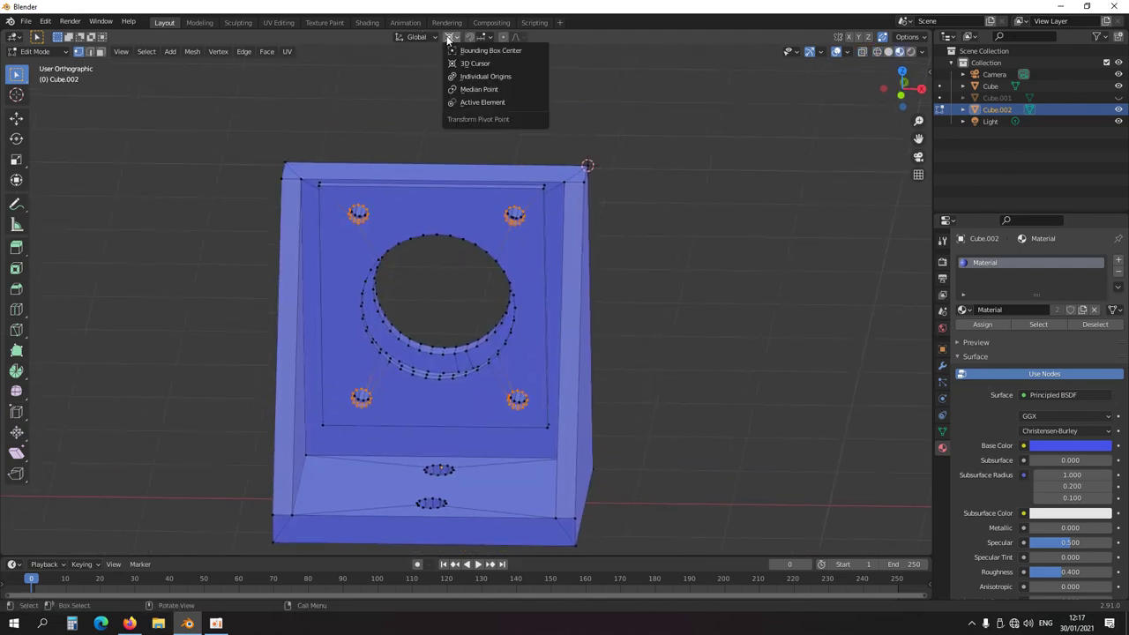
pyautogui.click(461, 77)
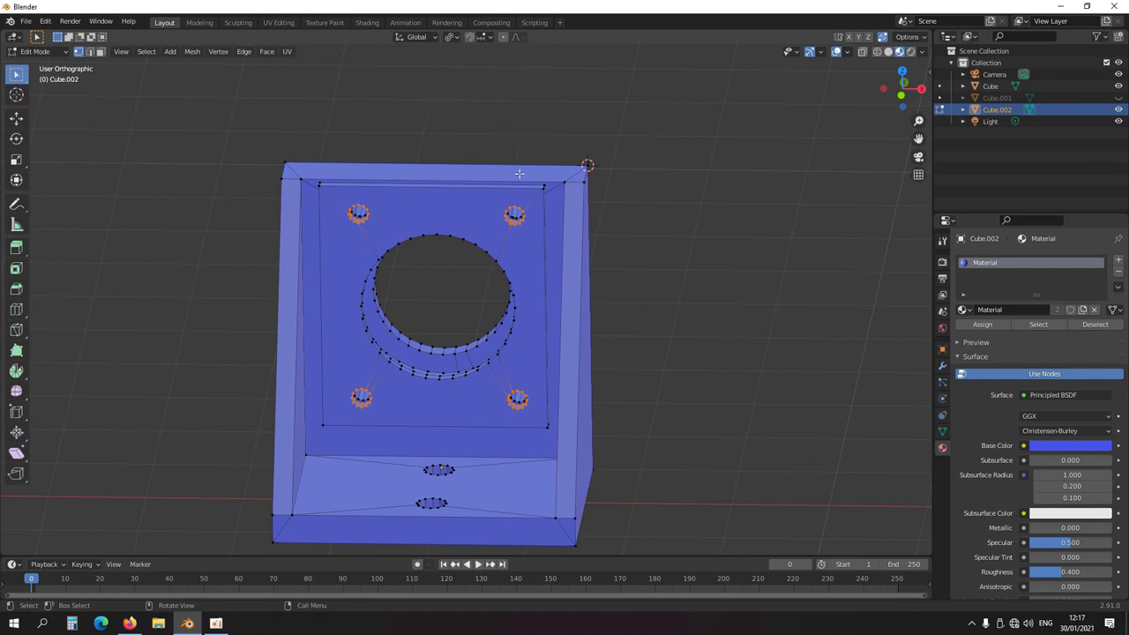
pyautogui.press('s')
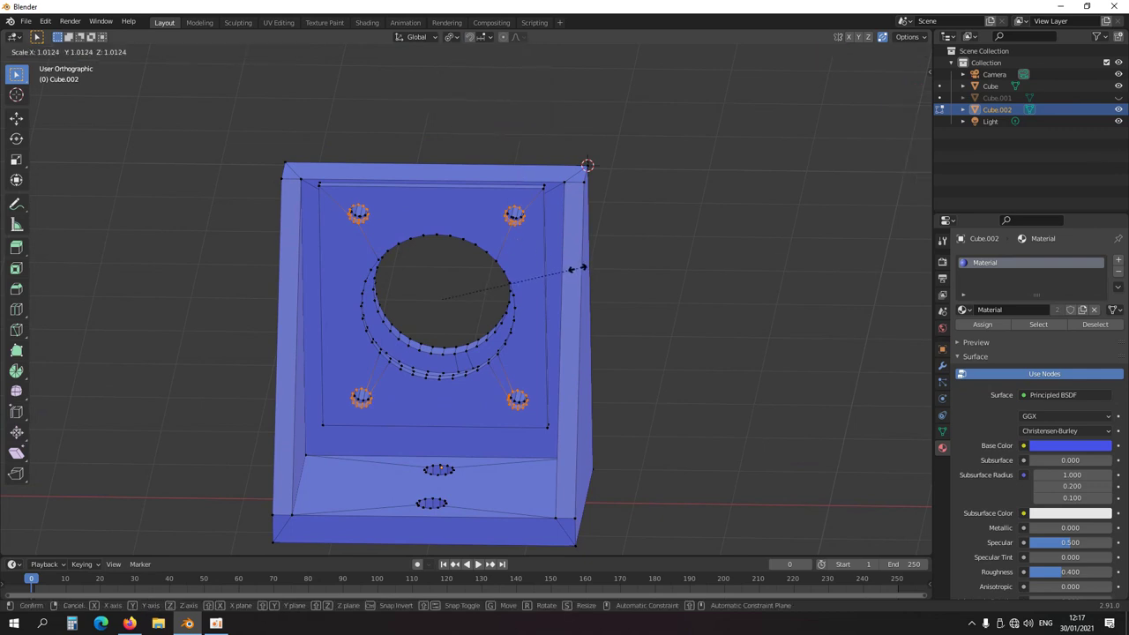
pyautogui.hotkey('shift', 'y')
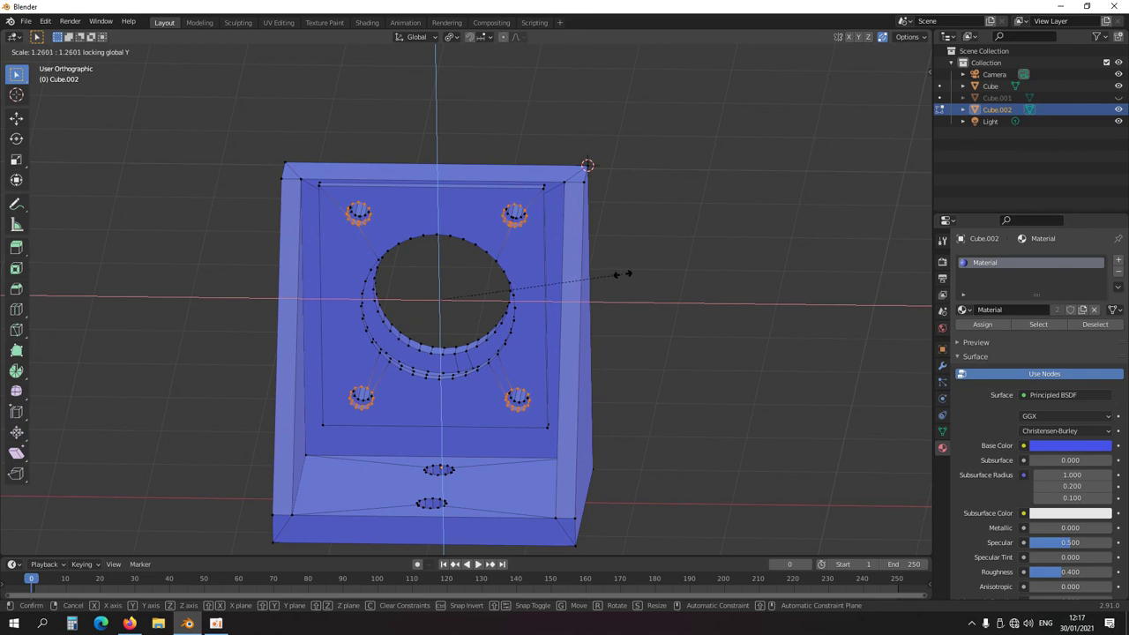
pyautogui.write('1.5')
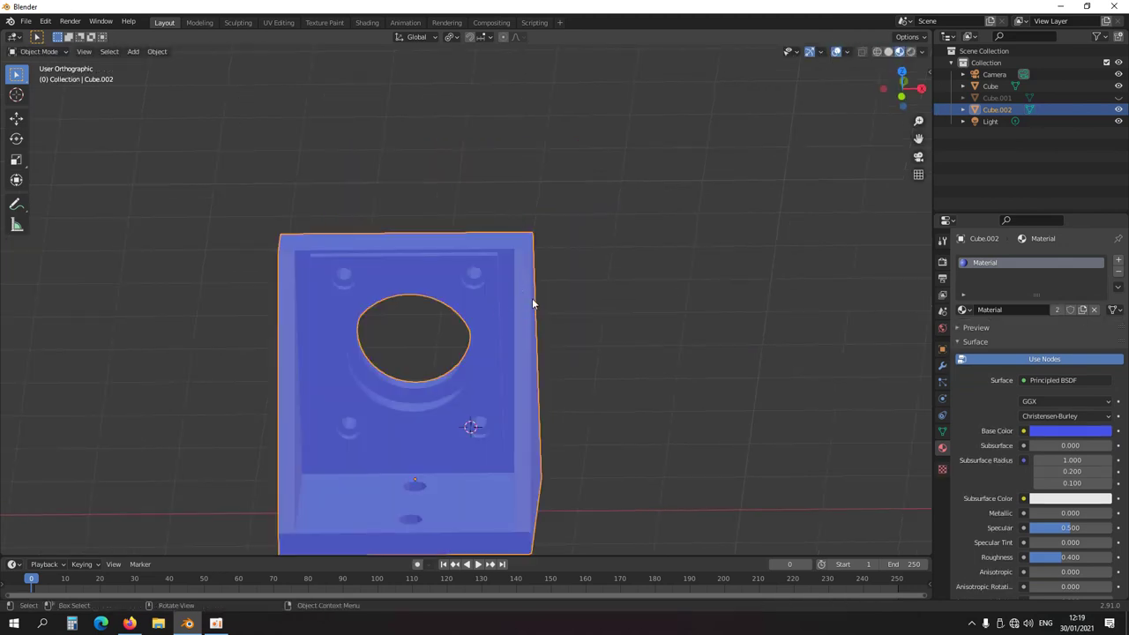
# Examine the front panel's upper edge and the gap between the panel and the +X side gusset
pyautogui.moveTo(532, 304); pyautogui.dragTo(391, 411, button='middle')
pyautogui.scroll(5, 508, 297)
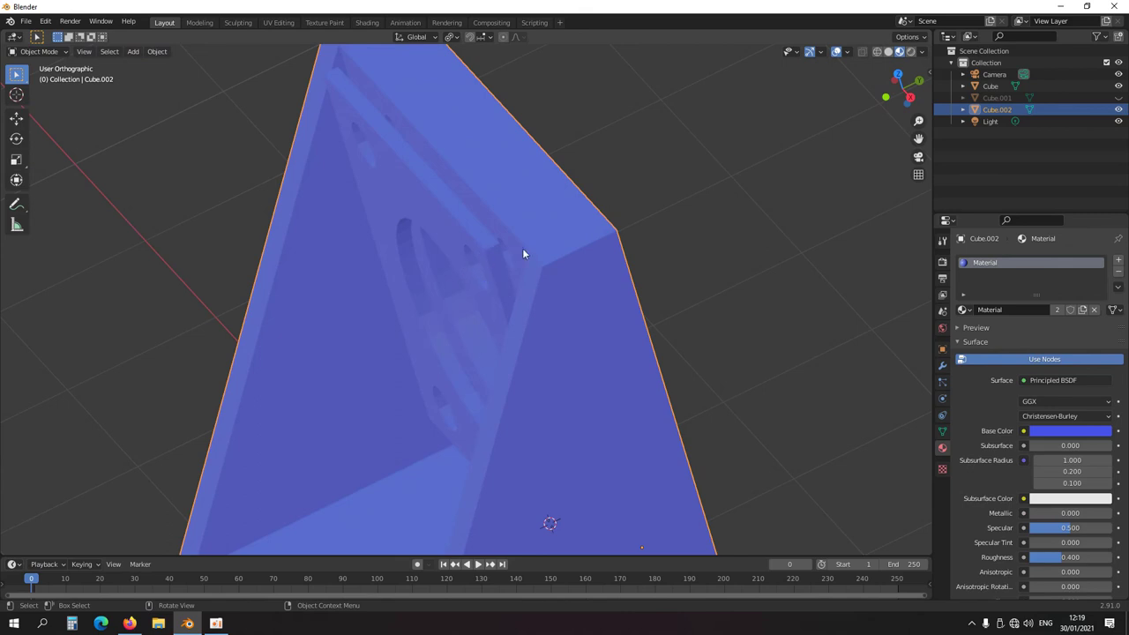
pyautogui.scroll(4, 522, 254)
pyautogui.keyDown('shift'); pyautogui.moveTo(569, 221); pyautogui.dragTo(502, 288, button='middle'); pyautogui.keyUp('shift')
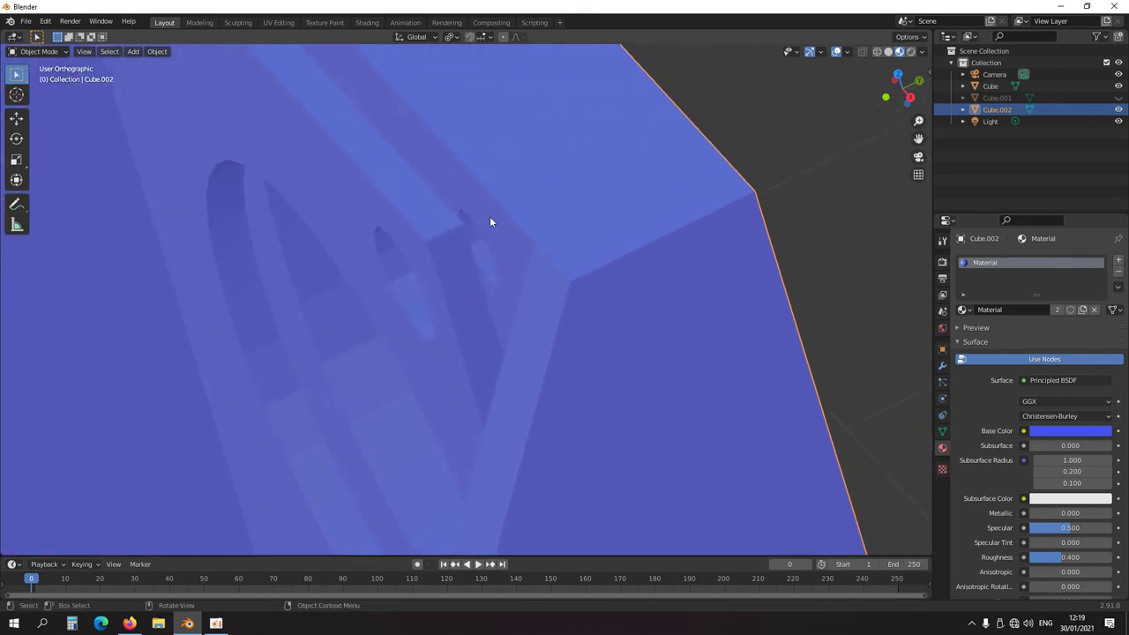
pyautogui.scroll(-8, 512, 229)
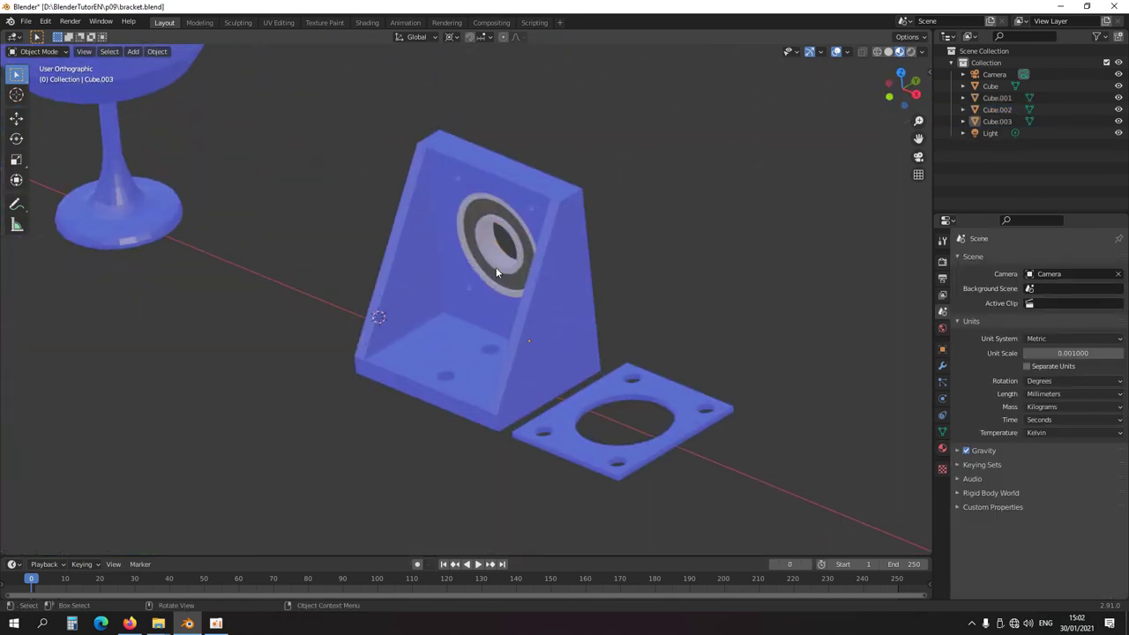
# Hide the bearing ring and rotate the bracket -90° in the right-side view, laying it on its back
pyautogui.click(495, 272)
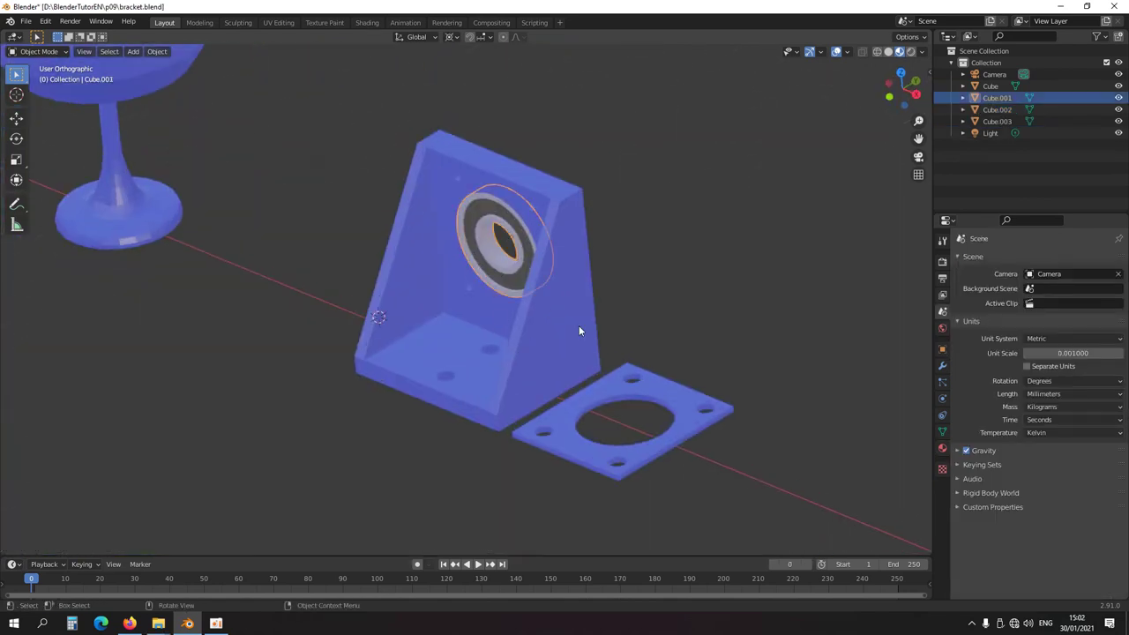
pyautogui.press('h')
pyautogui.click(593, 360)
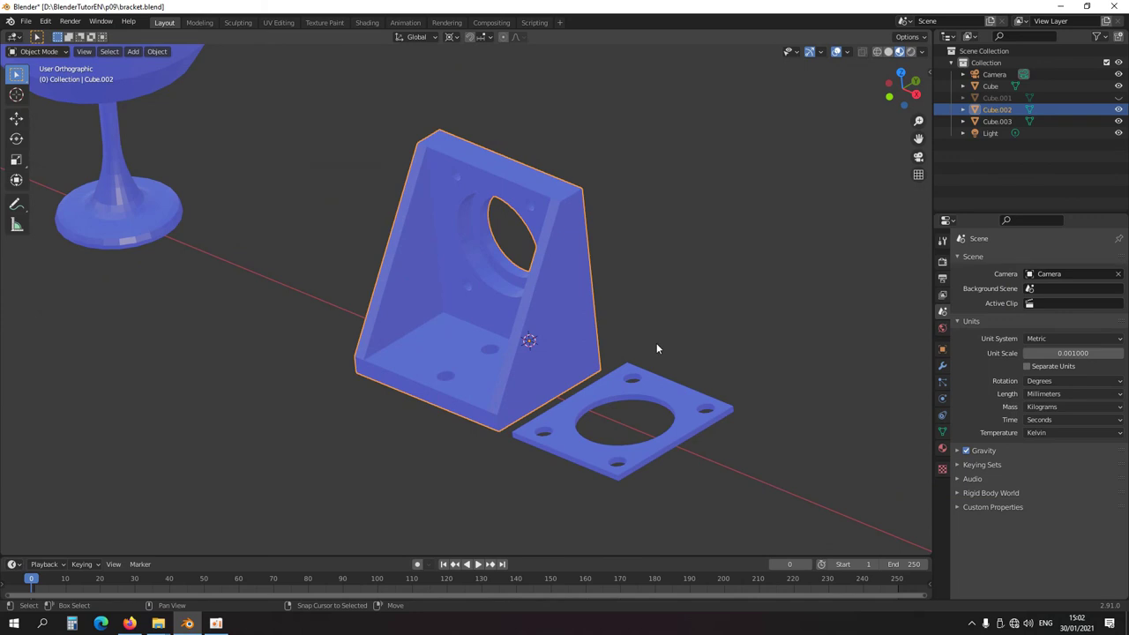
pyautogui.press('KP_3')
pyautogui.write('r')
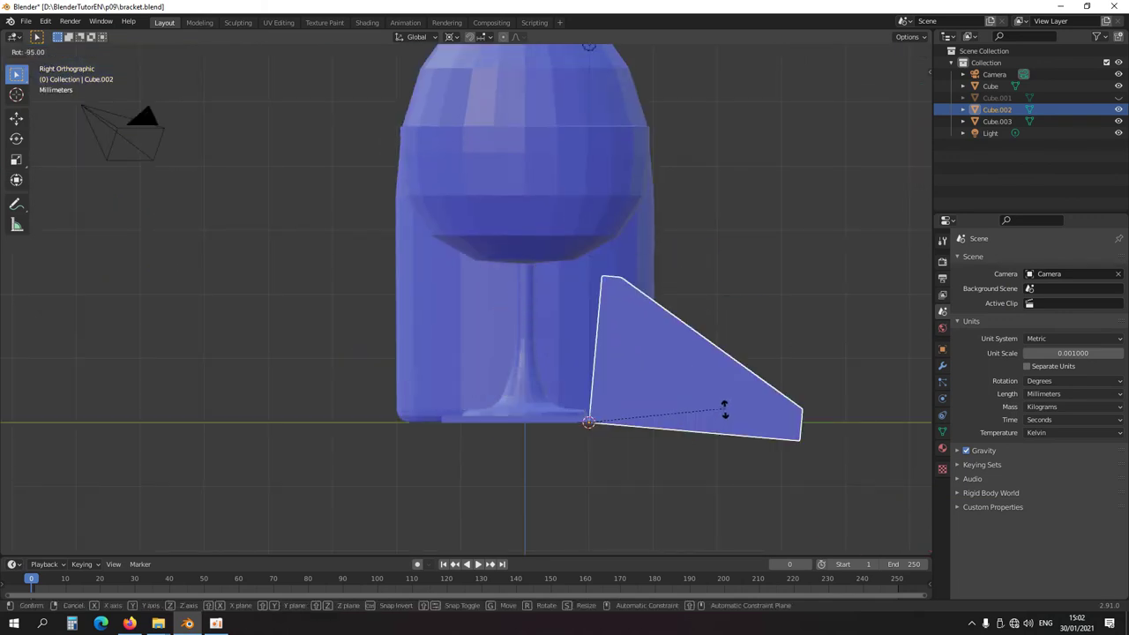
pyautogui.write('90')
pyautogui.press('Return')
# Move the rotated bracket about -2.3 mm along the global Y axis, beside the flat front panel
pyautogui.moveTo(518, 378); pyautogui.dragTo(673, 442, button='middle')
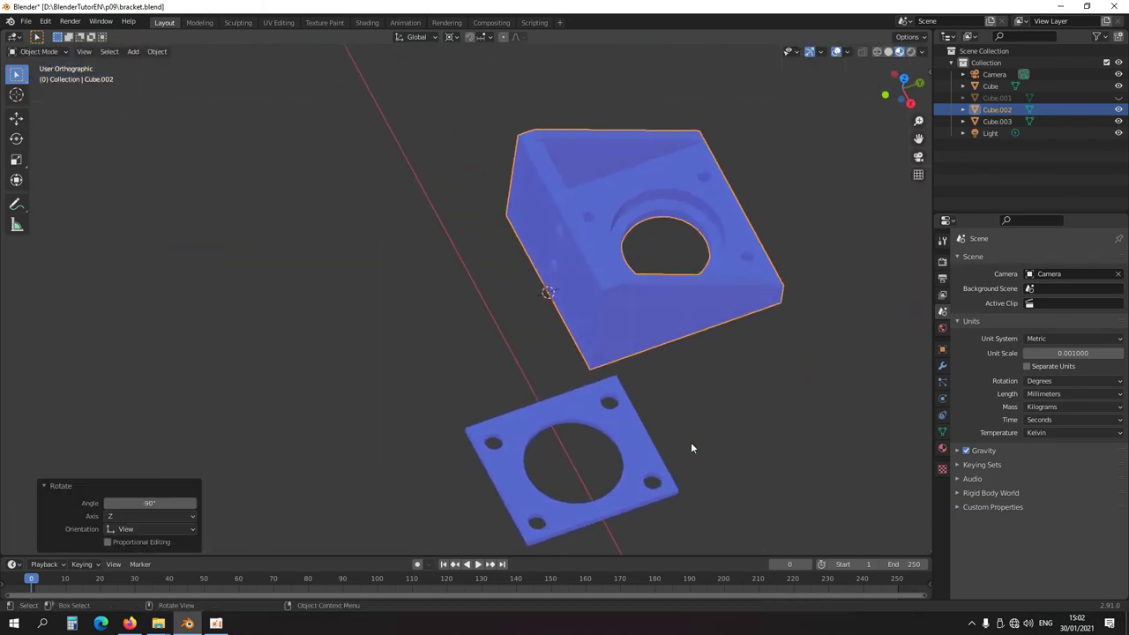
pyautogui.press('g')
pyautogui.press('y')
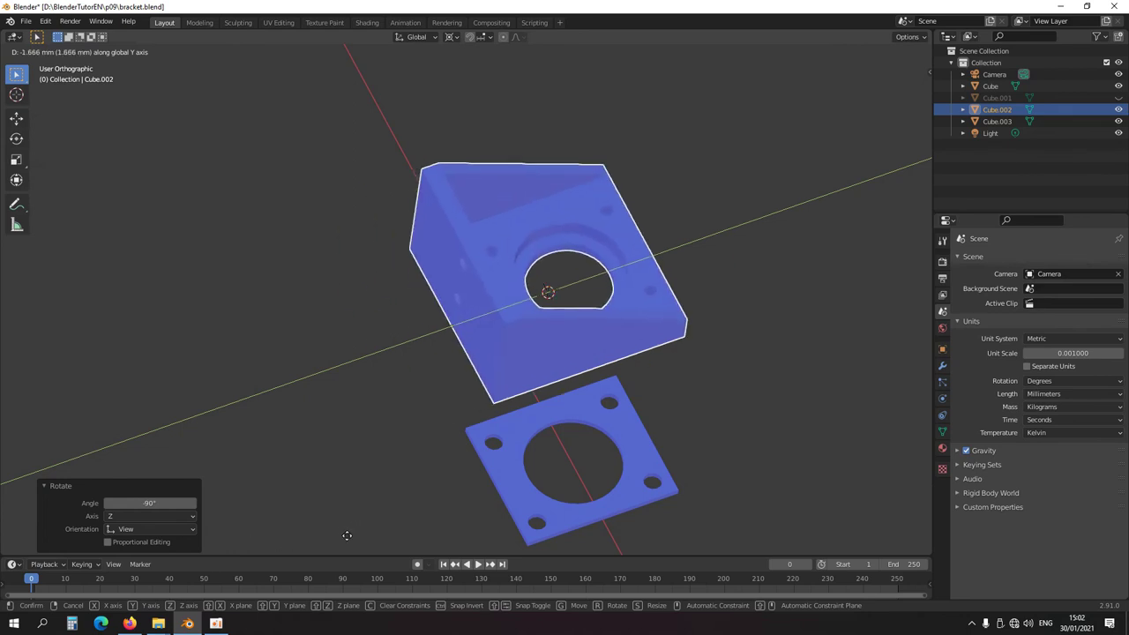
pyautogui.click(336, 530)
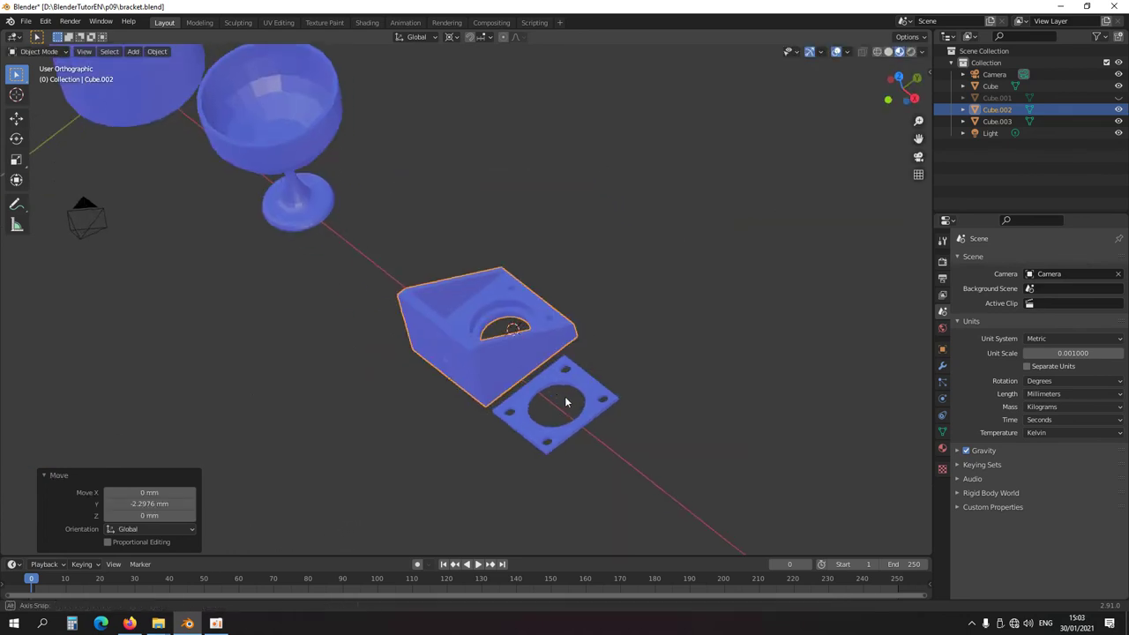
pyautogui.moveTo(566, 401); pyautogui.dragTo(578, 411, button='middle')
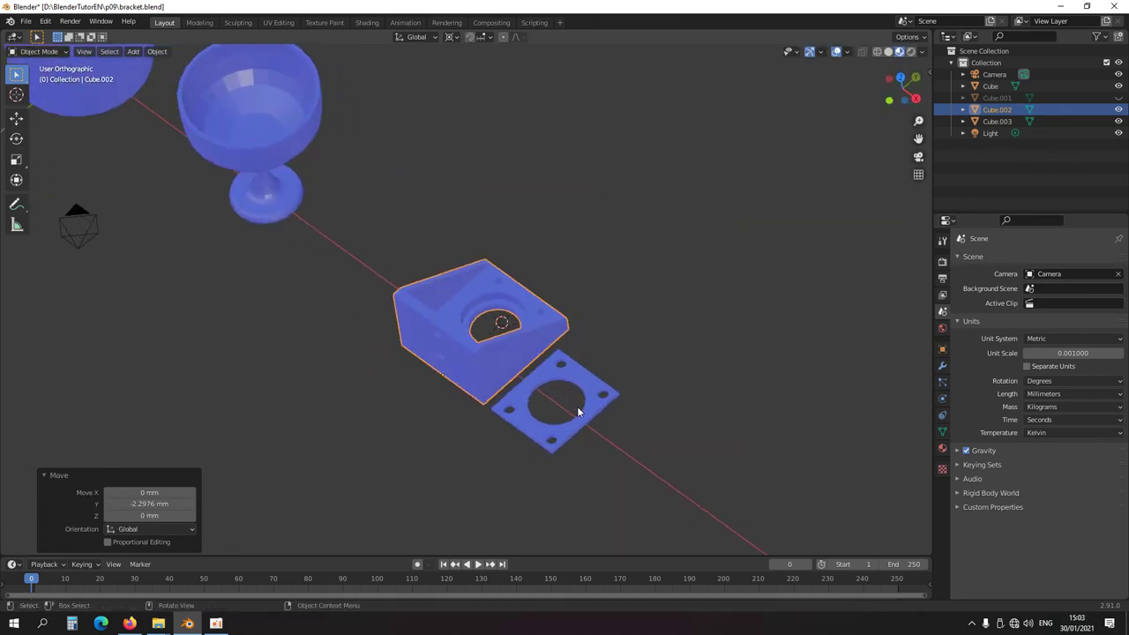